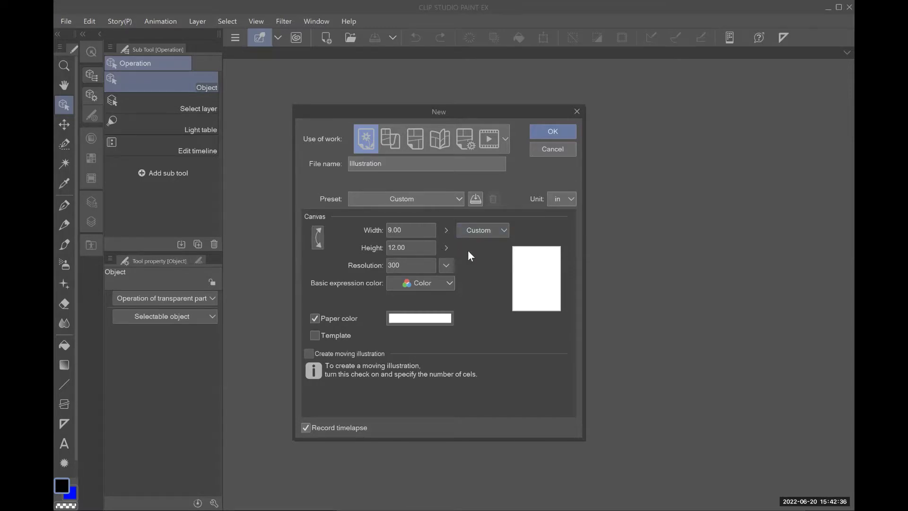
Step: Create a 9 × 12 in, 300 dpi illustration canvas and choose the Darker pencil with sky blue (H 201, S 67, V 90)
left_click(541, 135)
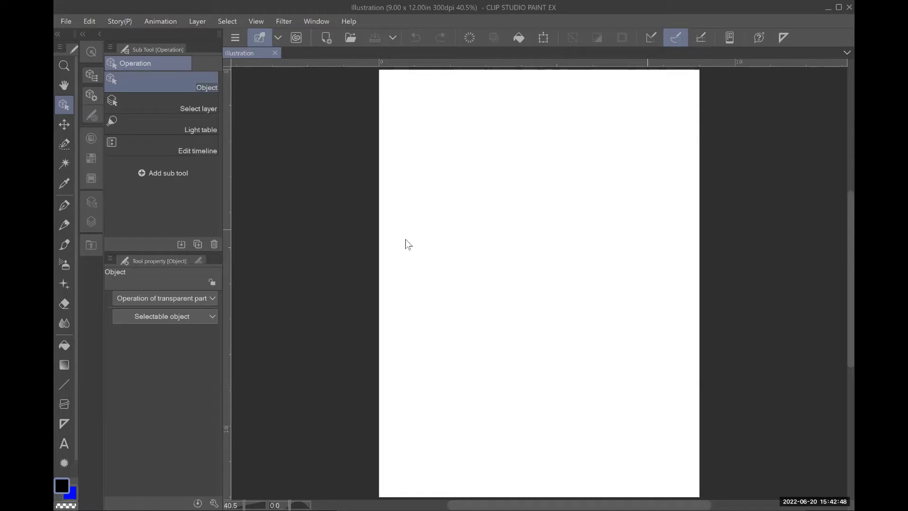
left_click(65, 227)
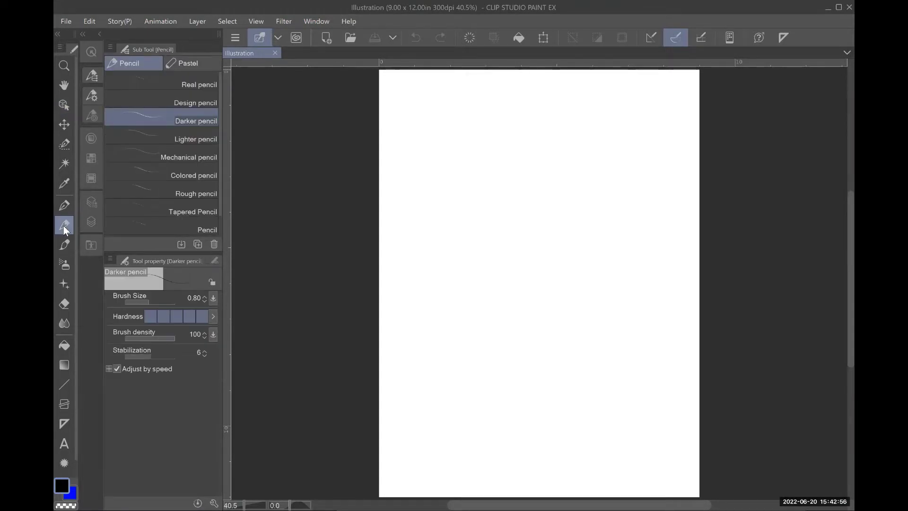
left_click(92, 160)
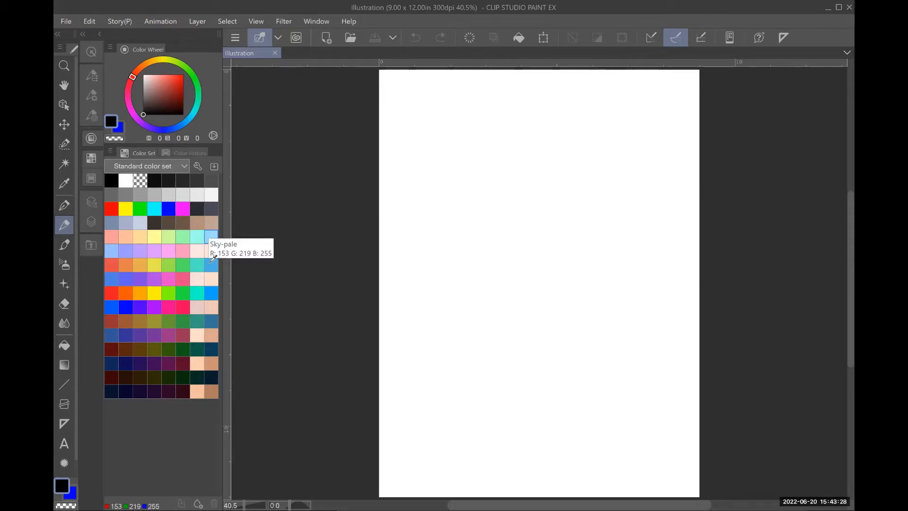
left_click(211, 234)
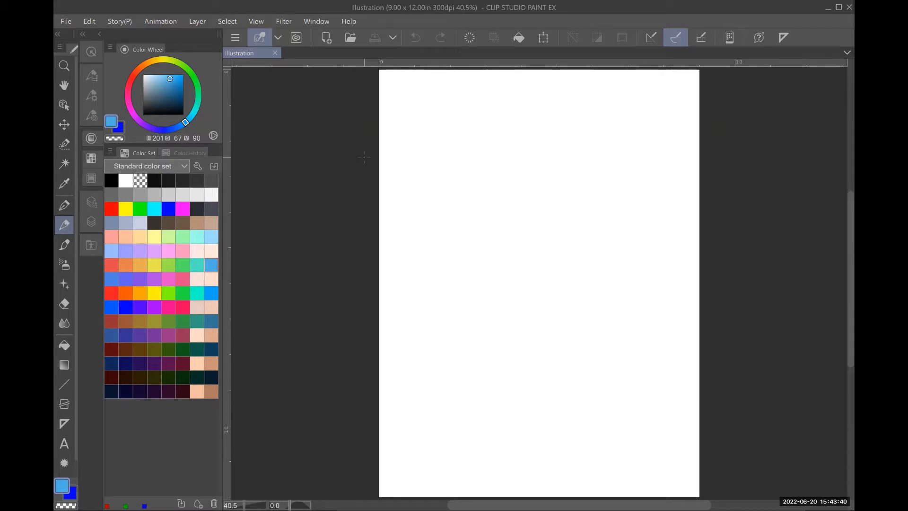
Step: Rough out a large round body in overlapping loops with two slanted oval feet and short legs below it
mouse_move(523, 175)
left_mouse_down()
mouse_move(536, 266)
mouse_move(479, 222)
mouse_move(568, 246)
mouse_move(487, 247)
mouse_move(570, 260)
mouse_move(498, 267)
mouse_move(583, 236)
mouse_move(535, 286)
mouse_move(489, 199)
mouse_move(593, 256)
mouse_move(534, 176)
mouse_move(570, 295)
mouse_move(467, 226)
mouse_move(470, 245)
left_mouse_up()
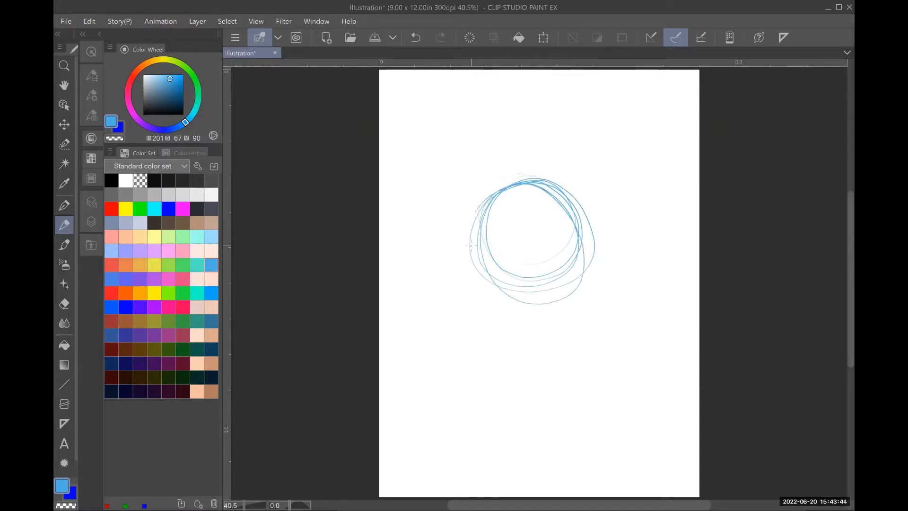
left_click(85, 214)
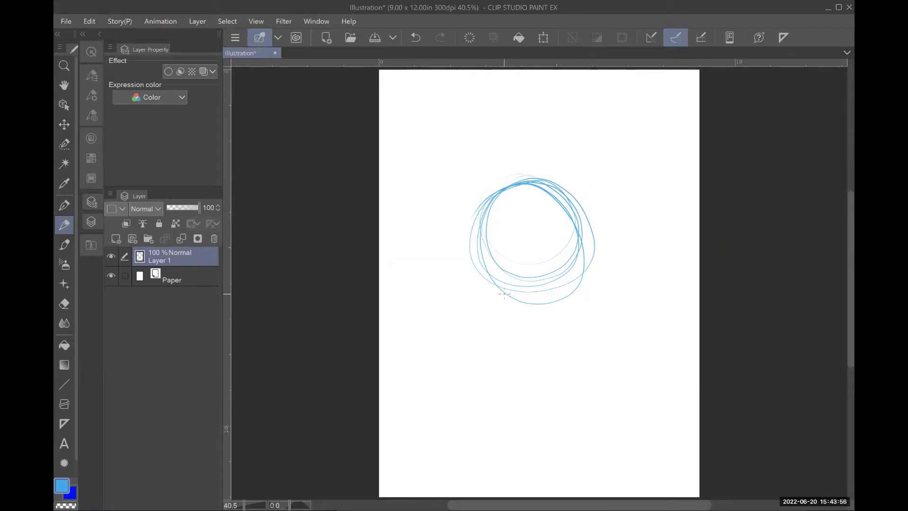
mouse_move(491, 311)
left_mouse_down()
mouse_move(450, 264)
mouse_move(489, 326)
mouse_move(494, 317)
mouse_move(454, 258)
left_mouse_up()
mouse_move(590, 272)
left_mouse_down()
mouse_move(572, 331)
mouse_move(572, 324)
left_mouse_up()
left_click_drag(497, 287, 490, 309)
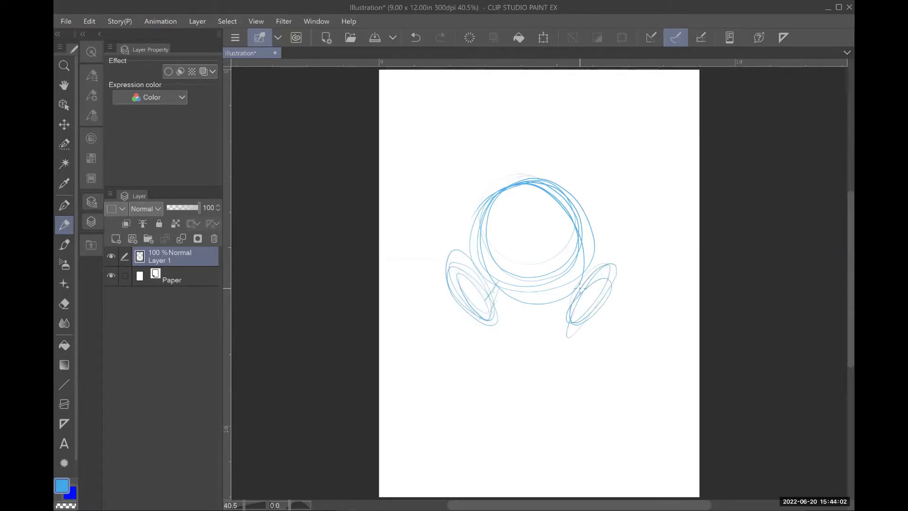
mouse_move(559, 272)
left_mouse_down()
mouse_move(578, 294)
mouse_move(584, 287)
left_mouse_up()
Step: Handwrite a circled 1 and the heading "Pencils" above the blue sketch
mouse_move(414, 91)
left_mouse_down()
mouse_move(415, 102)
mouse_move(416, 83)
mouse_move(448, 109)
left_mouse_up()
mouse_move(445, 90)
left_mouse_down()
mouse_move(447, 100)
mouse_move(483, 104)
left_mouse_up()
mouse_move(494, 95)
left_mouse_down()
mouse_move(492, 105)
mouse_move(511, 101)
left_mouse_up()
left_click_drag(534, 91, 523, 108)
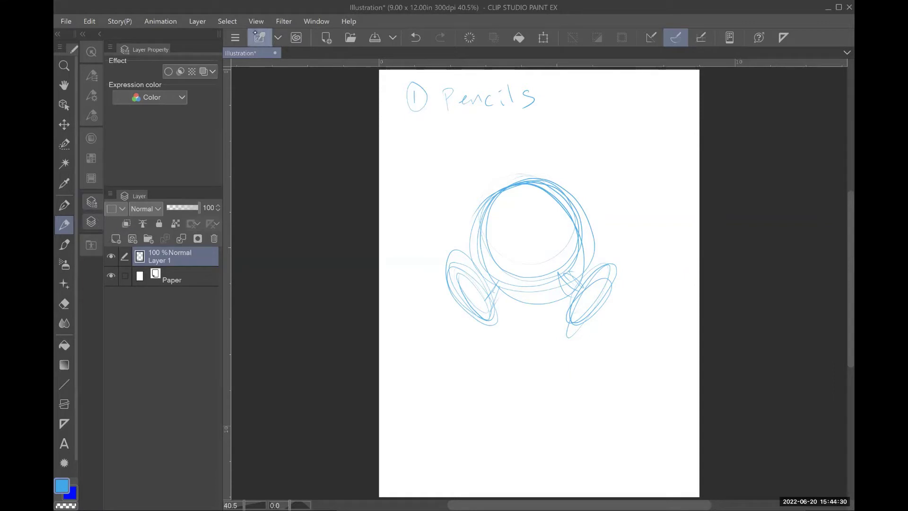
Step: Add a new raster layer above Layer 1, check Layer 1's visibility, and make Layer 2 active
left_click(197, 21)
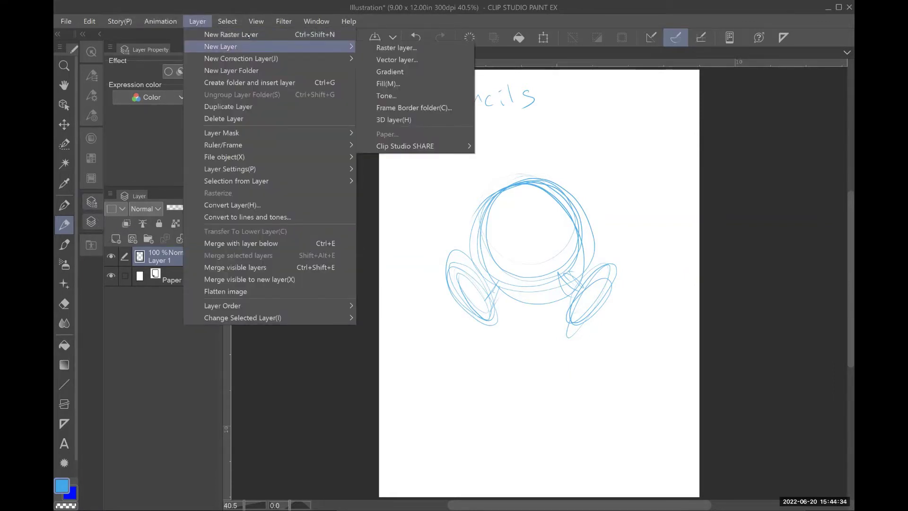
left_click(248, 35)
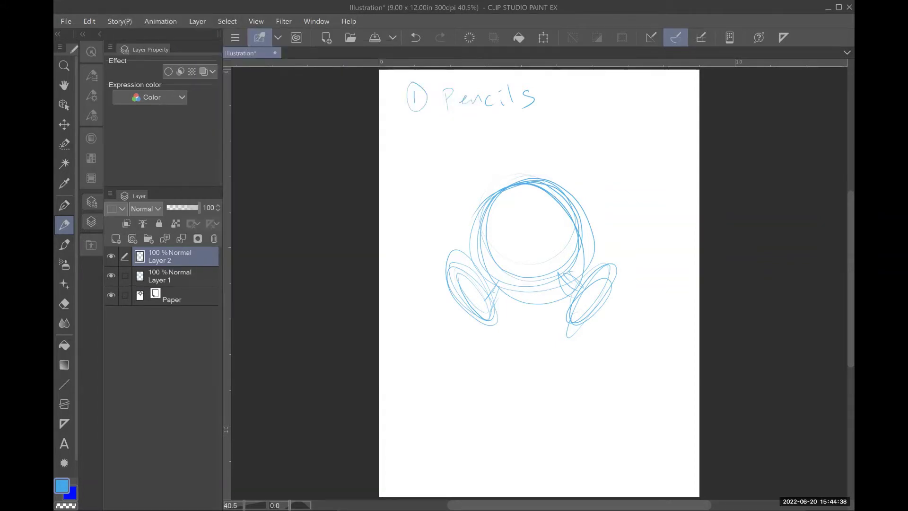
left_click(111, 276)
left_click(110, 275)
left_click(180, 276)
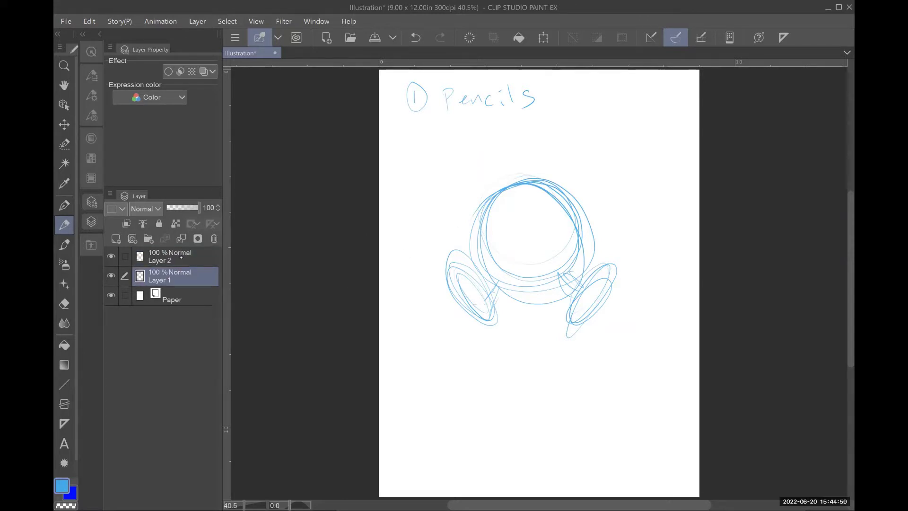
left_click(182, 257)
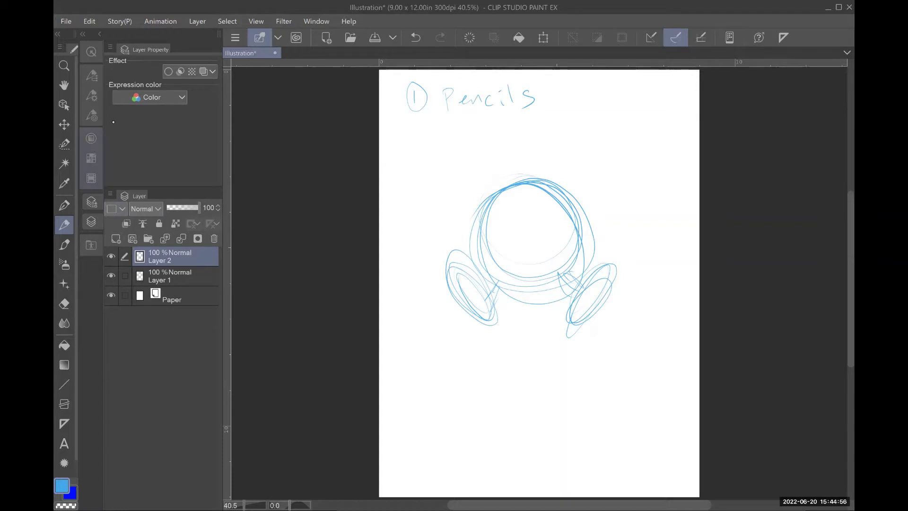
Step: Sketch eight bright magenta ring ropes on Layer 2, four fanning outward from each side of the round body
left_click(91, 138)
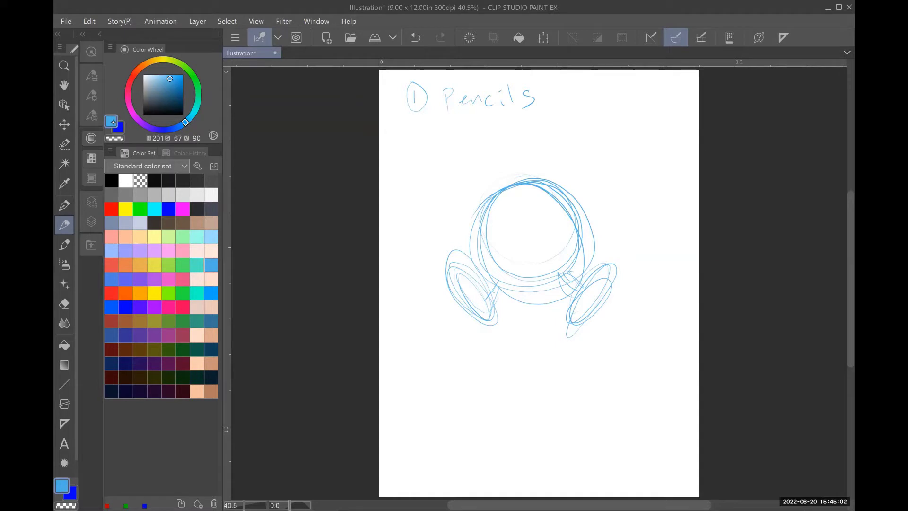
left_click(184, 209)
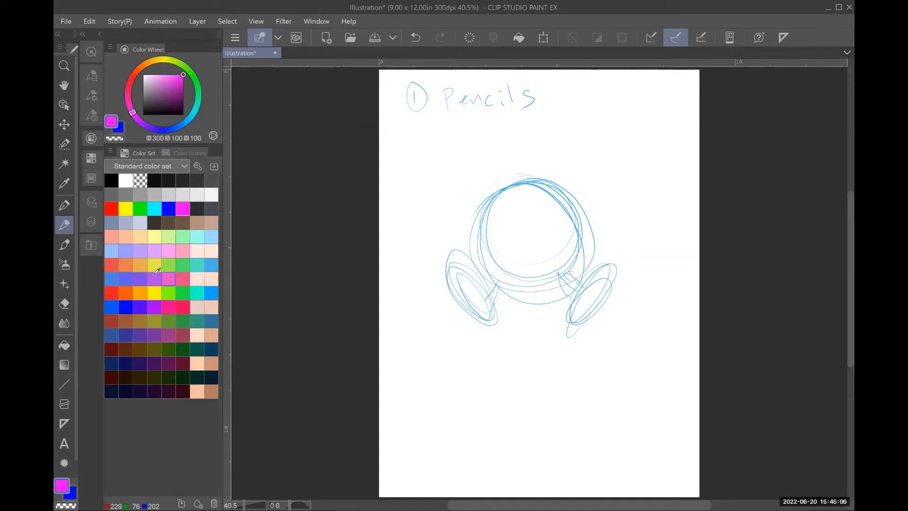
left_click(140, 279)
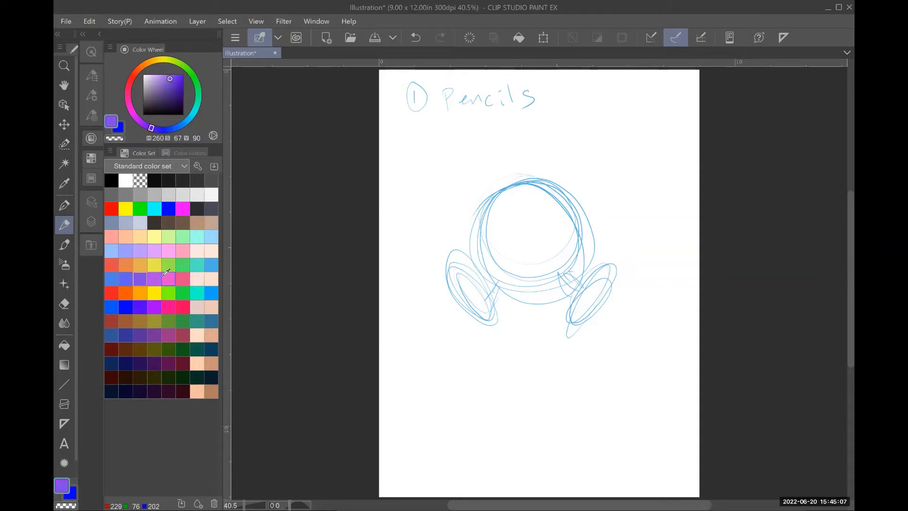
left_click(184, 209)
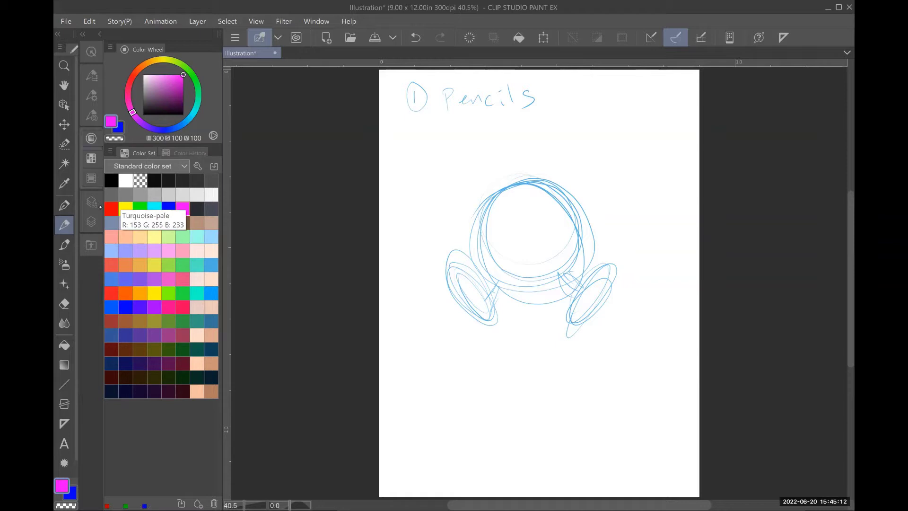
left_click(104, 225)
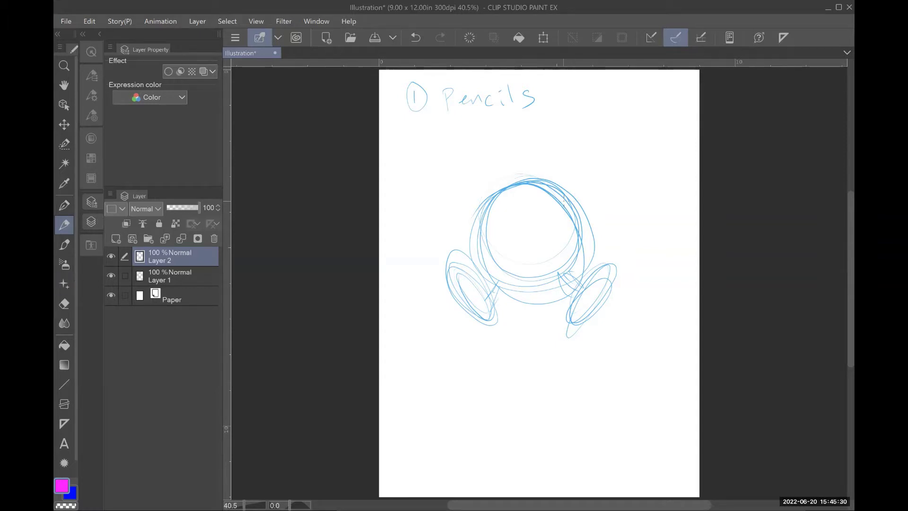
left_click_drag(588, 196, 696, 166)
left_click_drag(562, 235, 686, 236)
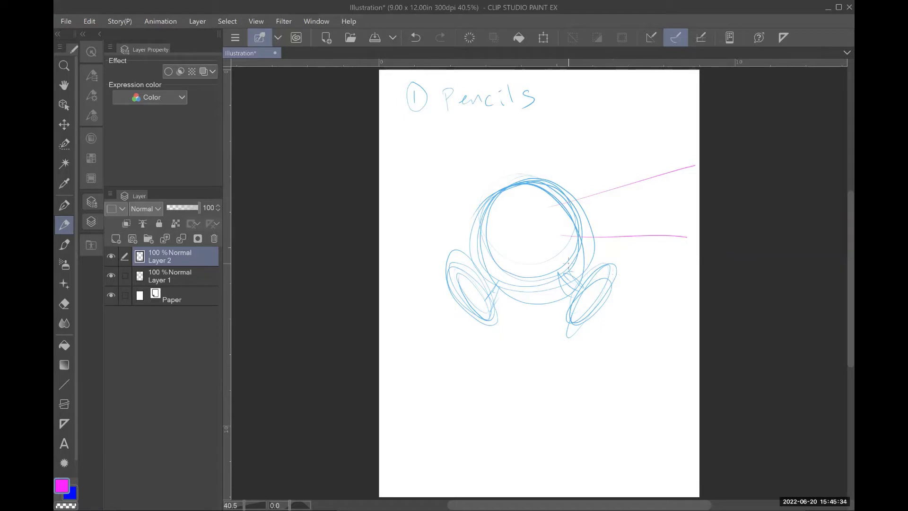
left_click_drag(558, 263, 686, 316)
mouse_move(529, 214)
left_mouse_down()
mouse_move(431, 182)
mouse_move(410, 175)
left_mouse_up()
left_click_drag(514, 238, 403, 241)
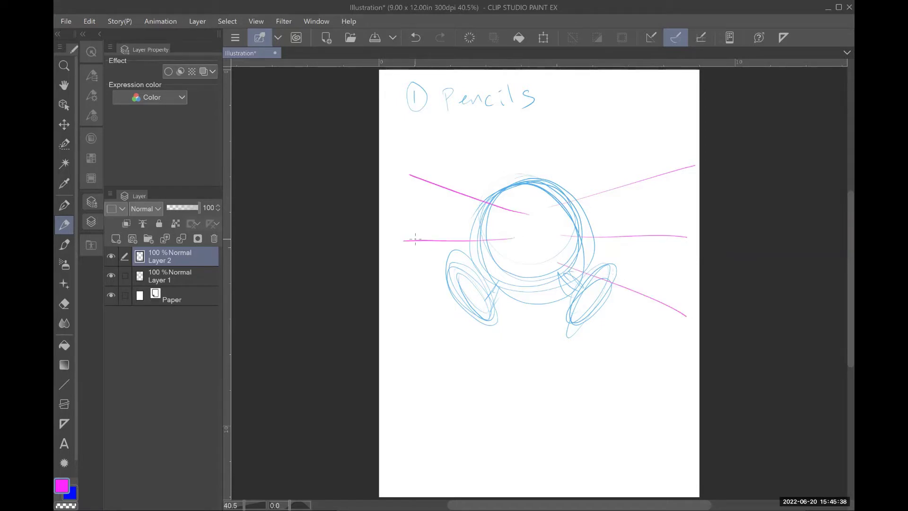
left_click_drag(512, 264, 407, 308)
left_click_drag(532, 284, 379, 348)
left_click_drag(563, 298, 714, 350)
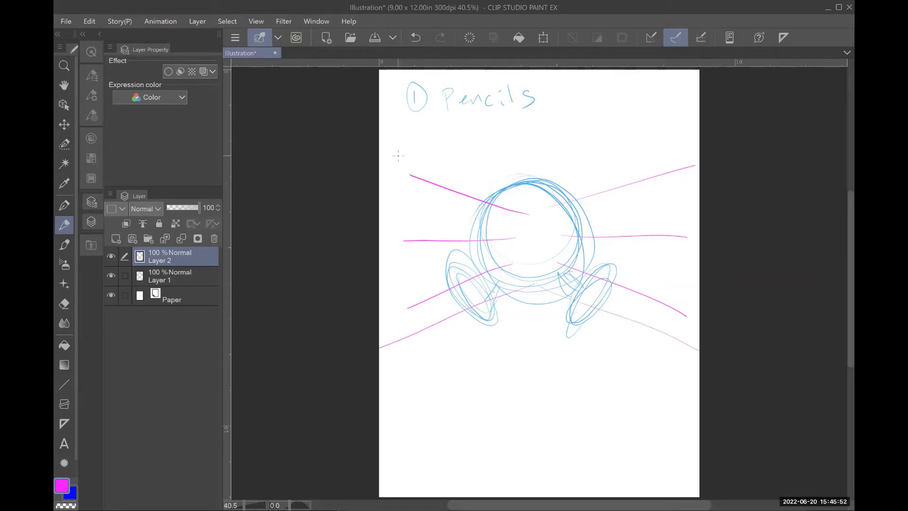
Step: Sketch a tall magenta post topped with a round knob across the outer ends of the ropes on each side
left_click_drag(413, 161, 410, 335)
left_click_drag(667, 153, 668, 351)
mouse_move(670, 135)
left_mouse_down()
mouse_move(676, 277)
mouse_move(654, 281)
mouse_move(652, 326)
left_mouse_up()
left_click_drag(664, 156, 653, 157)
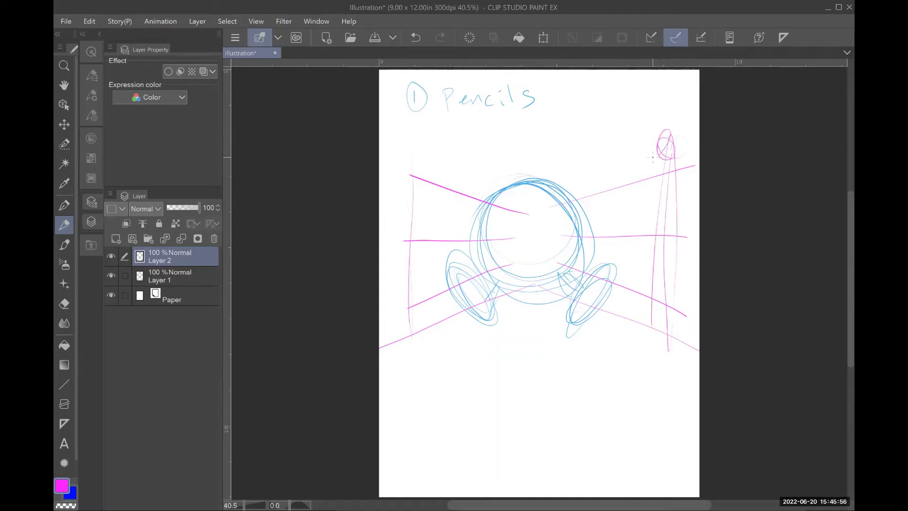
left_click_drag(410, 148, 405, 327)
left_click_drag(414, 180, 422, 336)
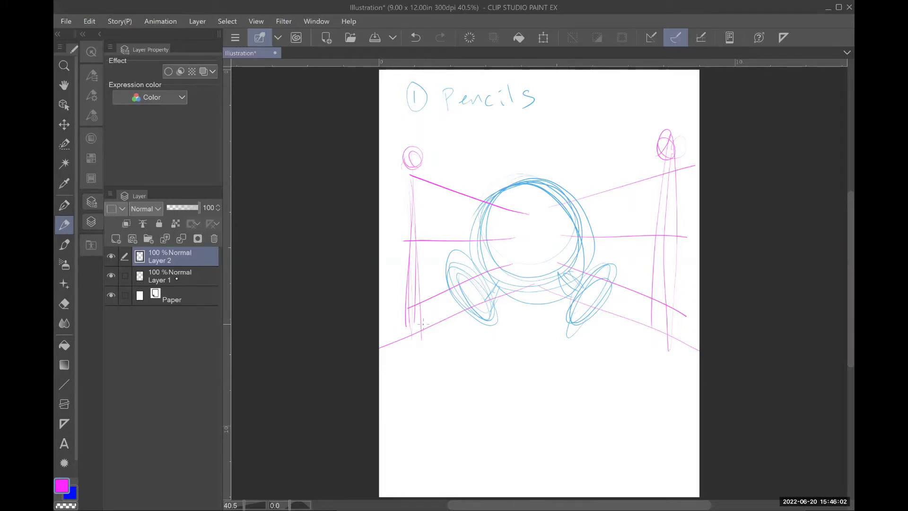
Step: Return to Layer 1 and sky blue, and sketch the bent arm and large glove on the body's right side
key("alt+bracketleft")
left_click(91, 139)
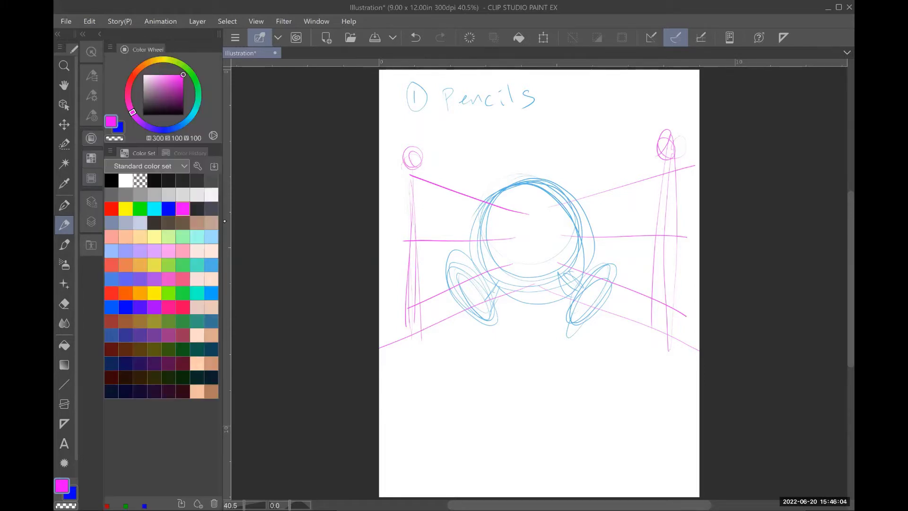
left_click(212, 265)
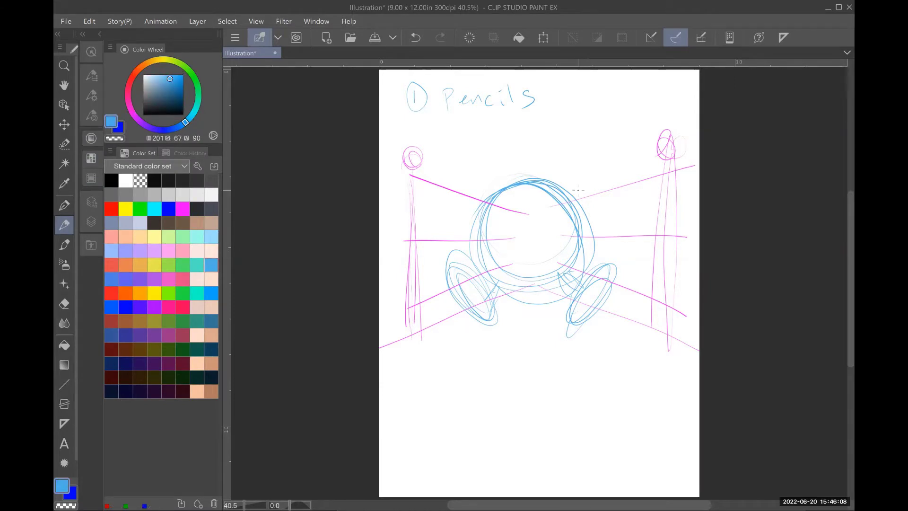
mouse_move(593, 183)
left_mouse_down()
mouse_move(575, 198)
mouse_move(600, 175)
mouse_move(642, 223)
left_mouse_up()
mouse_move(579, 209)
left_mouse_down()
mouse_move(625, 219)
mouse_move(603, 215)
mouse_move(612, 202)
mouse_move(637, 213)
mouse_move(610, 222)
mouse_move(629, 207)
left_mouse_up()
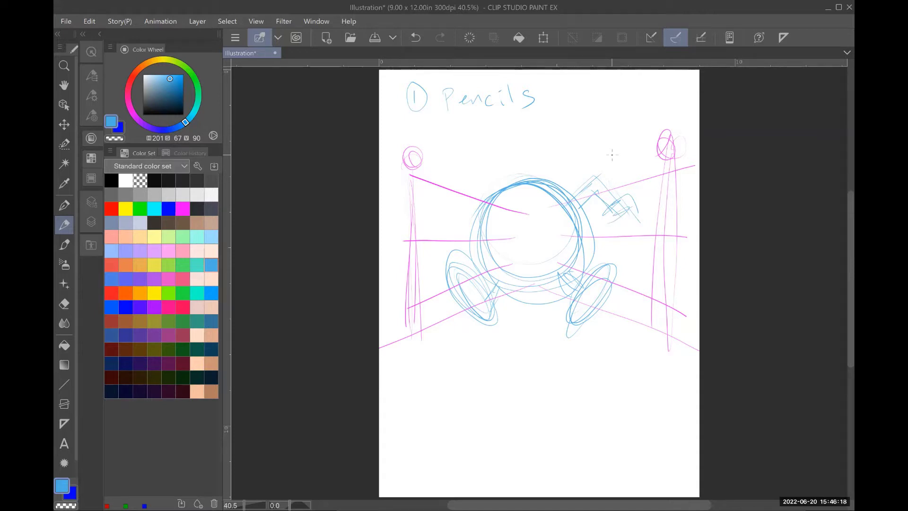
mouse_move(638, 210)
left_mouse_down()
mouse_move(664, 234)
mouse_move(665, 266)
left_mouse_up()
mouse_move(605, 225)
left_mouse_down()
mouse_move(634, 281)
mouse_move(675, 262)
left_mouse_up()
Step: Sketch the matching bent arm and rounded glove on the body's left side
mouse_move(488, 197)
left_mouse_down()
mouse_move(466, 169)
mouse_move(422, 216)
left_mouse_up()
mouse_move(469, 183)
left_mouse_down()
mouse_move(441, 214)
mouse_move(441, 199)
left_mouse_up()
mouse_move(447, 194)
left_mouse_down()
mouse_move(416, 200)
mouse_move(410, 256)
left_mouse_up()
left_click_drag(448, 214, 459, 240)
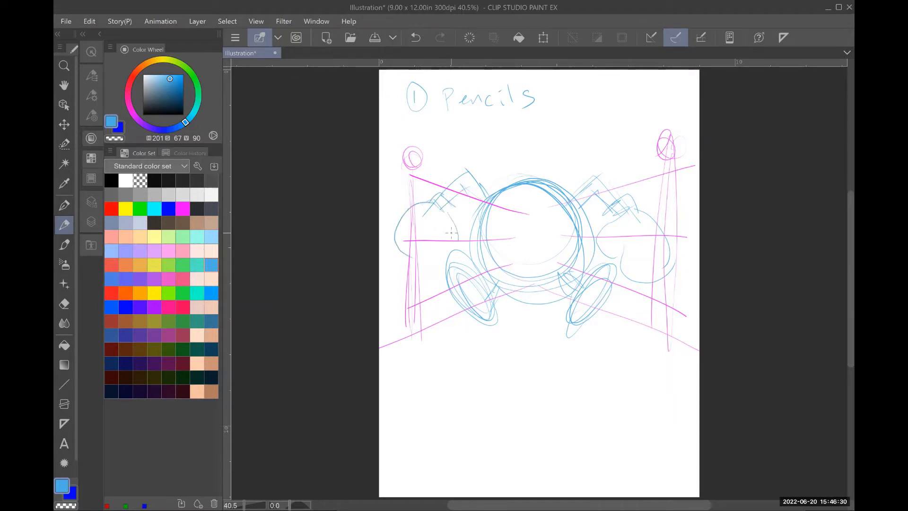
left_click_drag(411, 256, 434, 264)
Step: Draw small oval bumps along the top and left edge of the round body
left_click_drag(563, 175, 562, 178)
left_click_drag(497, 178, 492, 187)
left_click_drag(479, 219, 478, 255)
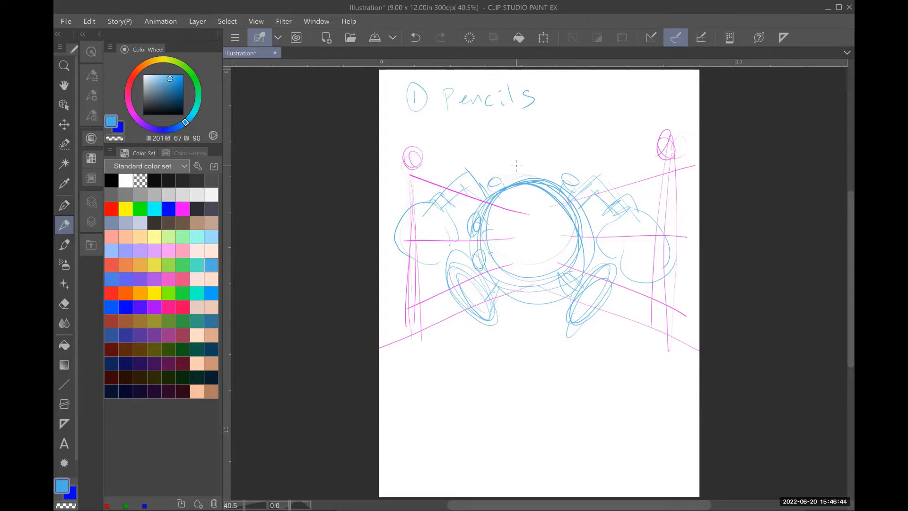
left_click_drag(517, 165, 526, 159)
Step: Draw squinting eyes, a frowning mouth with a hanging tongue, a round forehead spot and a bump on the right edge
mouse_move(507, 216)
left_mouse_down()
mouse_move(530, 224)
mouse_move(573, 216)
mouse_move(555, 228)
mouse_move(509, 228)
left_mouse_up()
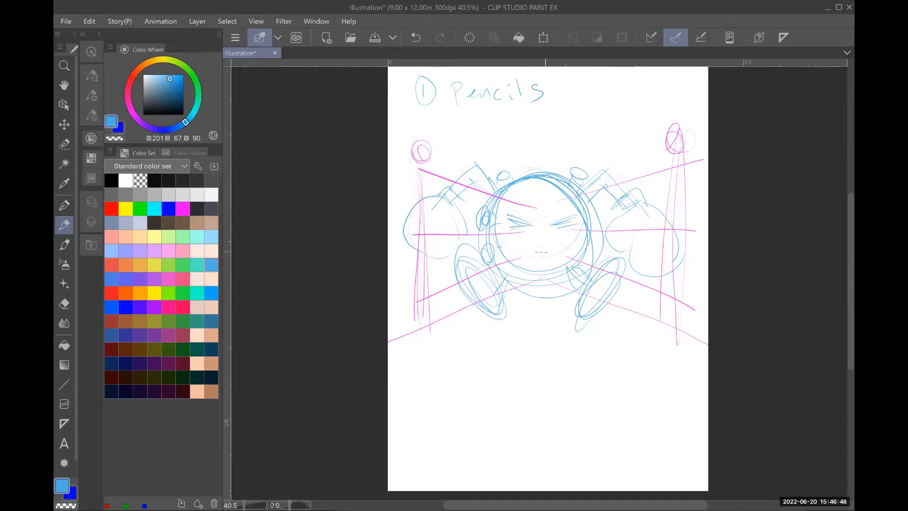
mouse_move(533, 263)
left_mouse_down()
mouse_move(559, 262)
mouse_move(552, 255)
mouse_move(561, 291)
mouse_move(541, 272)
mouse_move(563, 299)
mouse_move(569, 265)
left_mouse_up()
left_click_drag(531, 227, 511, 231)
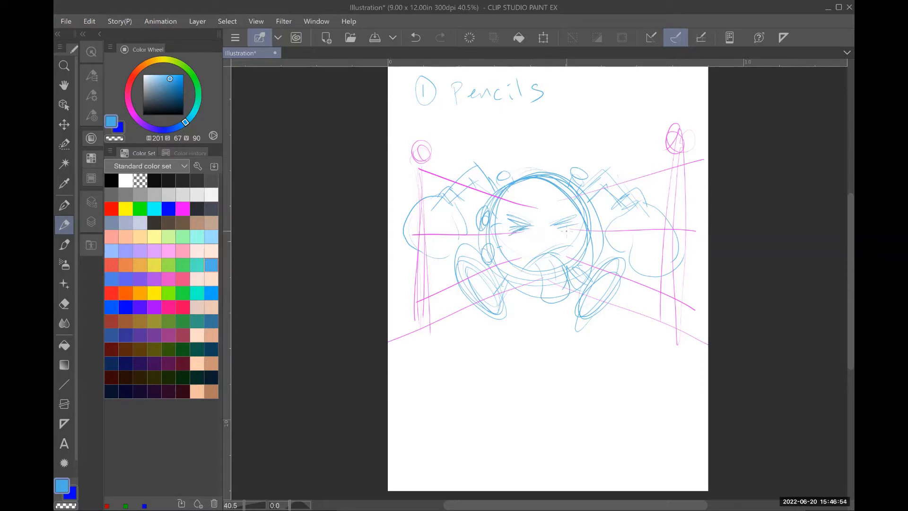
left_click_drag(574, 236, 554, 232)
mouse_move(541, 191)
left_mouse_down()
mouse_move(550, 203)
mouse_move(541, 192)
left_mouse_up()
left_click_drag(595, 234, 591, 247)
Step: Reinforce both legs and feet with heavier strokes and add thick shoe soles around them
left_click_drag(495, 278, 502, 329)
left_click_drag(466, 287, 509, 331)
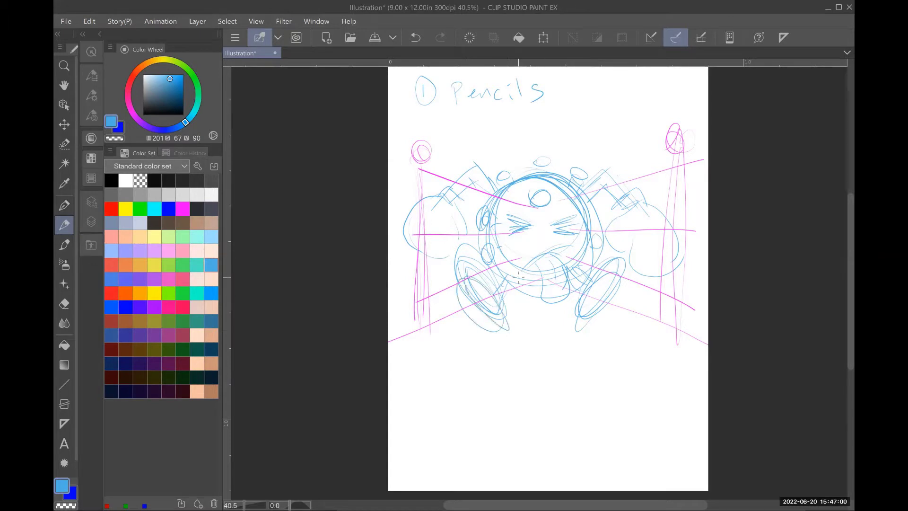
left_click_drag(511, 276, 496, 306)
left_click_drag(584, 291, 578, 325)
mouse_move(579, 327)
left_mouse_down()
mouse_move(618, 299)
mouse_move(580, 315)
mouse_move(610, 275)
left_mouse_up()
mouse_move(602, 274)
left_mouse_down()
mouse_move(629, 312)
mouse_move(581, 354)
left_mouse_up()
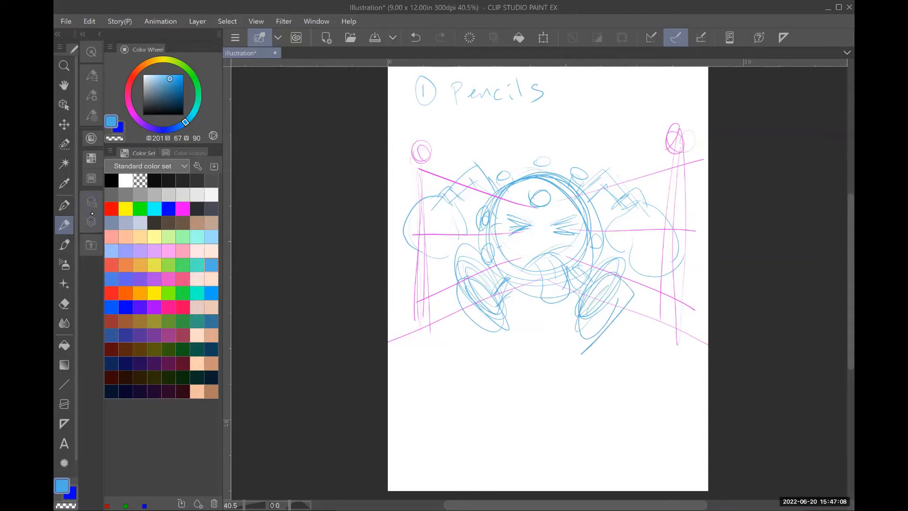
Step: On Layer 2, handwrite "Pencils" in bright magenta beside the heading and draw a pointer line to the right post
left_click(91, 222)
left_click(201, 258)
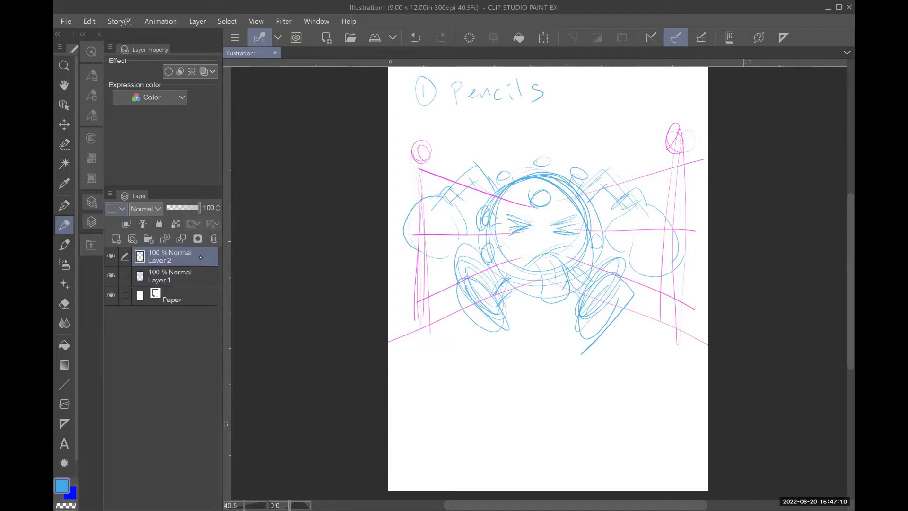
left_click(100, 156)
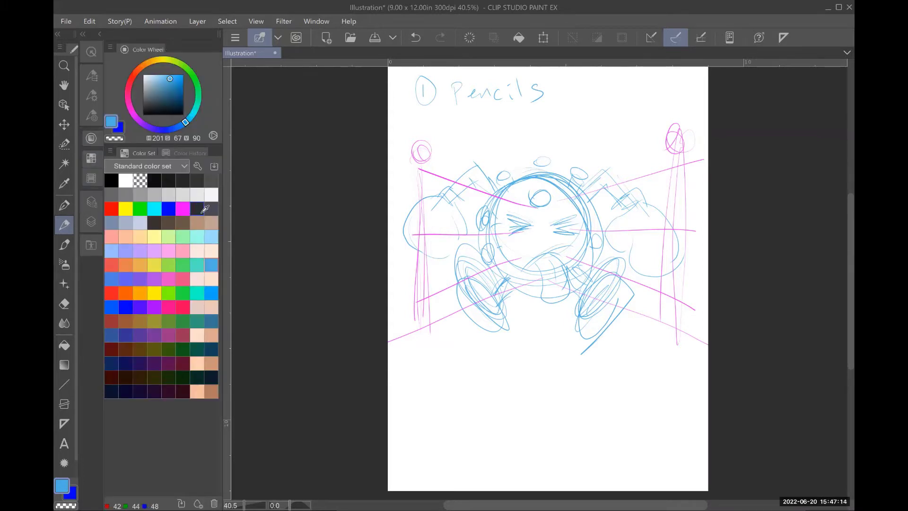
left_click(182, 209)
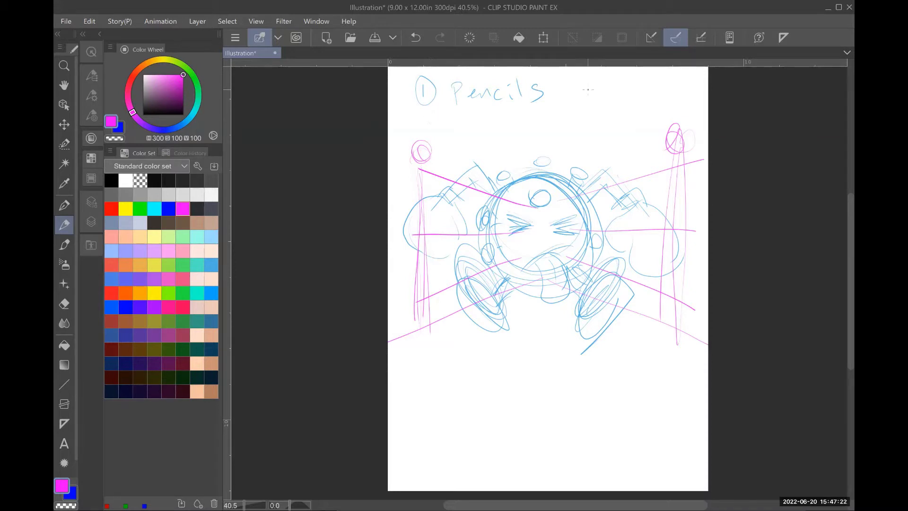
left_click_drag(589, 85, 590, 102)
mouse_move(583, 88)
left_mouse_down()
mouse_move(592, 107)
mouse_move(589, 95)
mouse_move(611, 102)
left_mouse_up()
left_click_drag(613, 103, 628, 102)
mouse_move(636, 98)
left_mouse_down()
mouse_move(663, 104)
mouse_move(651, 133)
mouse_move(666, 146)
left_mouse_up()
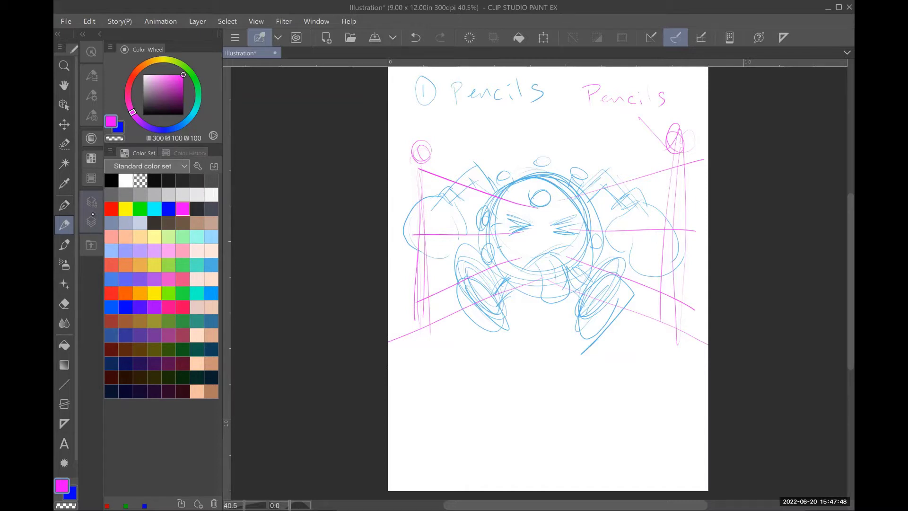
Step: Set up the Brush pen in teal (H 166, S 67, V 60) at size 12.76, and undo the test stroke on the forehead
left_click(65, 244)
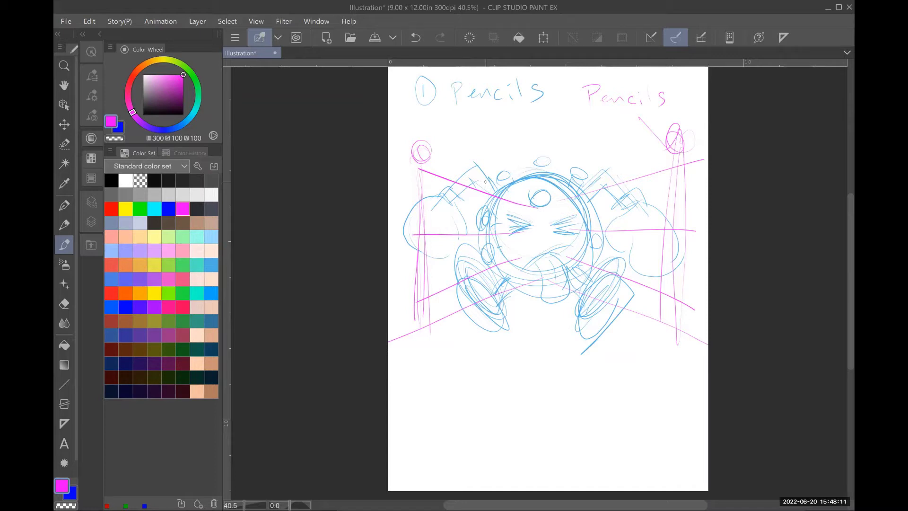
left_click(199, 320)
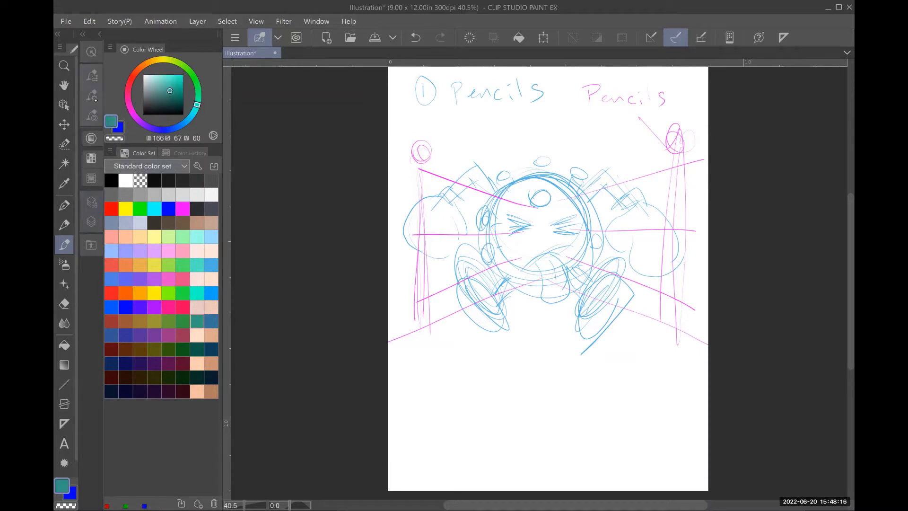
left_click(92, 76)
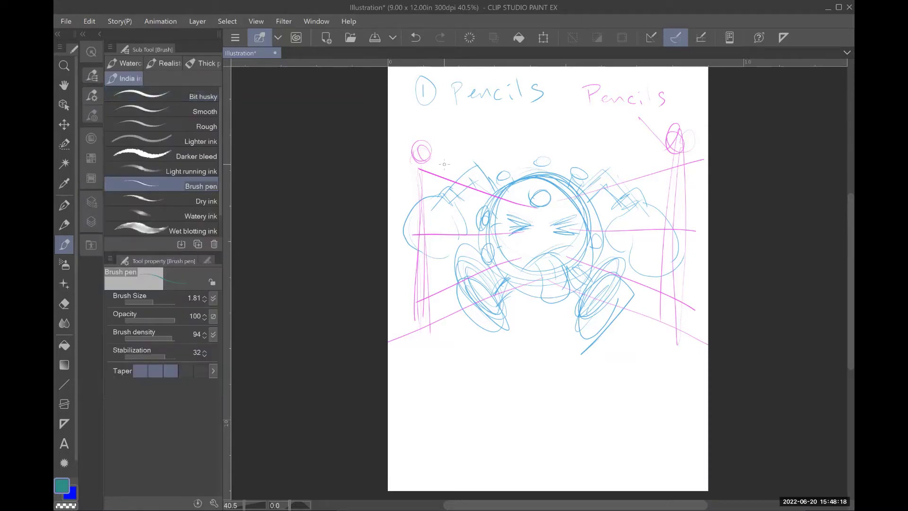
left_click_drag(433, 171, 539, 284)
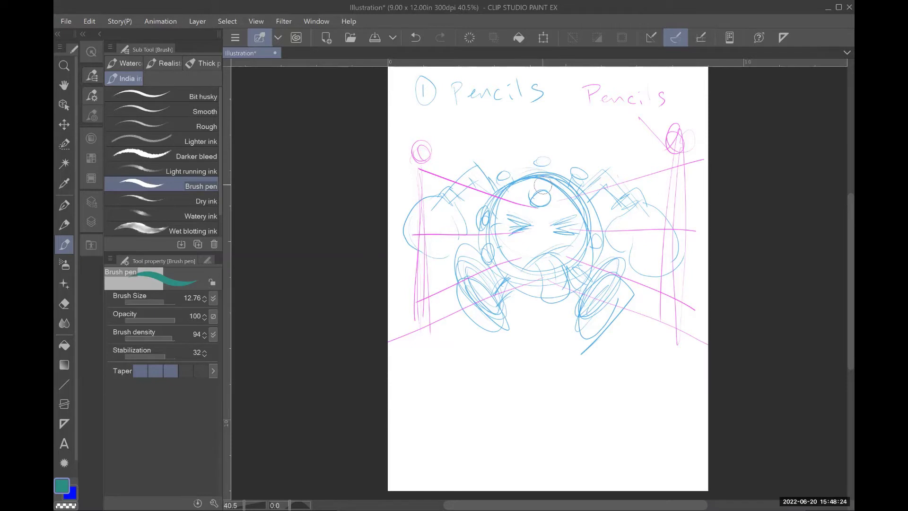
mouse_move(543, 184)
left_mouse_down()
mouse_move(506, 197)
mouse_move(534, 182)
left_mouse_up()
left_click(416, 32)
Step: Add a new raster layer with Normal blending above Layer 2 and lower its opacity to 44%
left_click(92, 202)
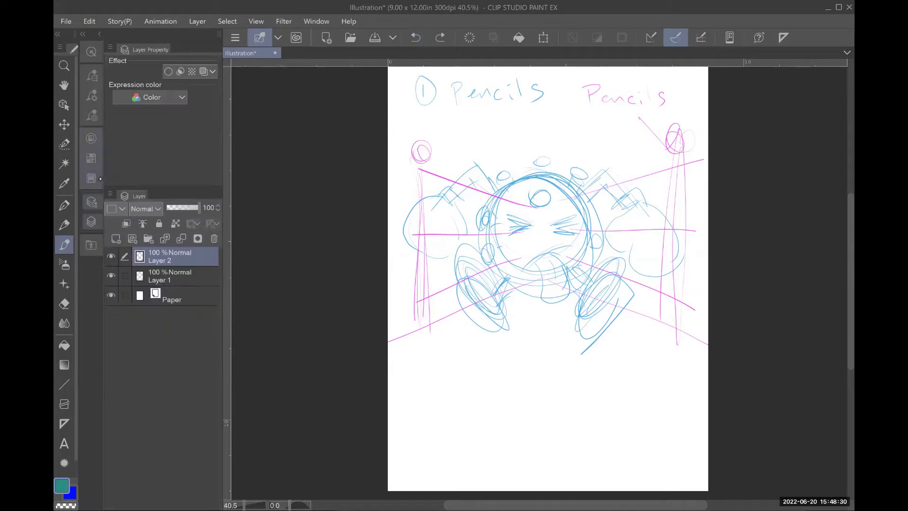
left_click(198, 21)
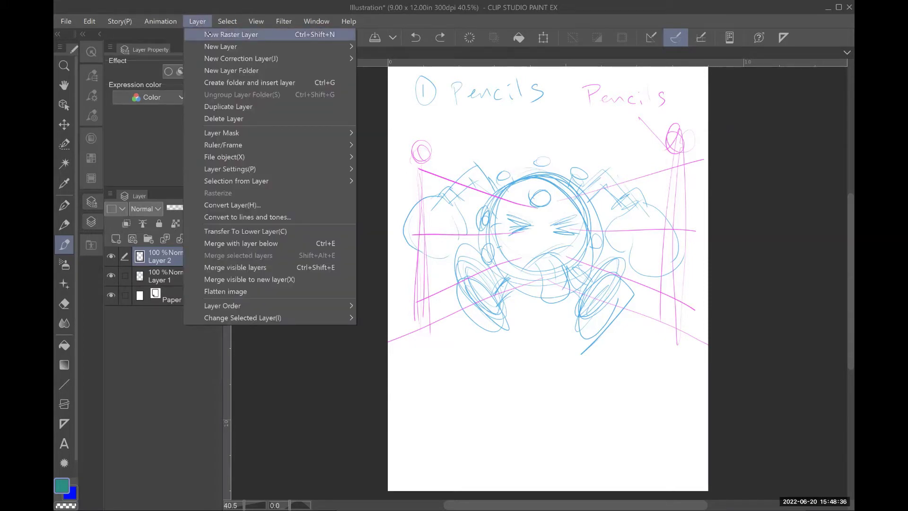
mouse_move(344, 46)
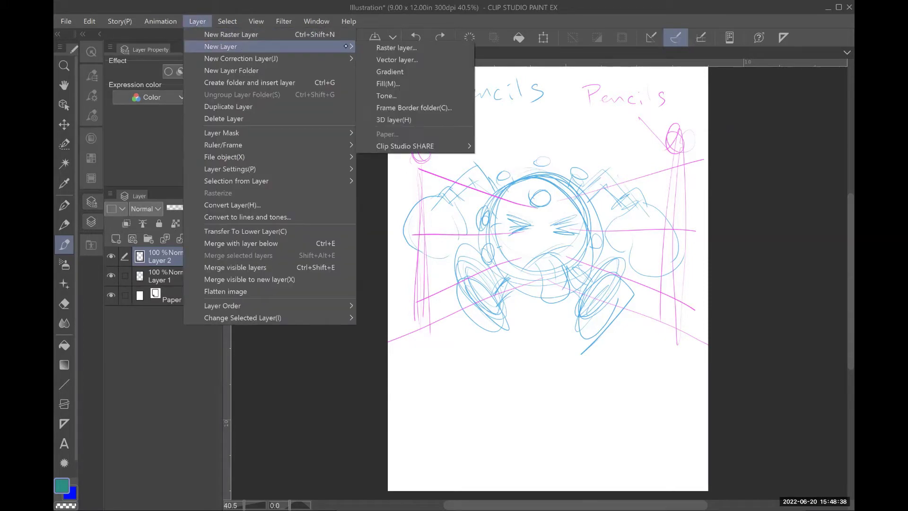
left_click(369, 43)
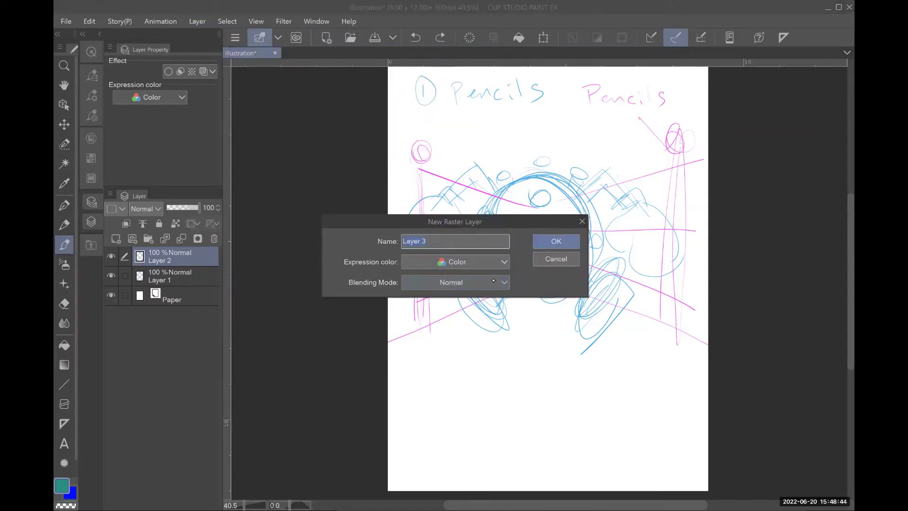
left_click(554, 240)
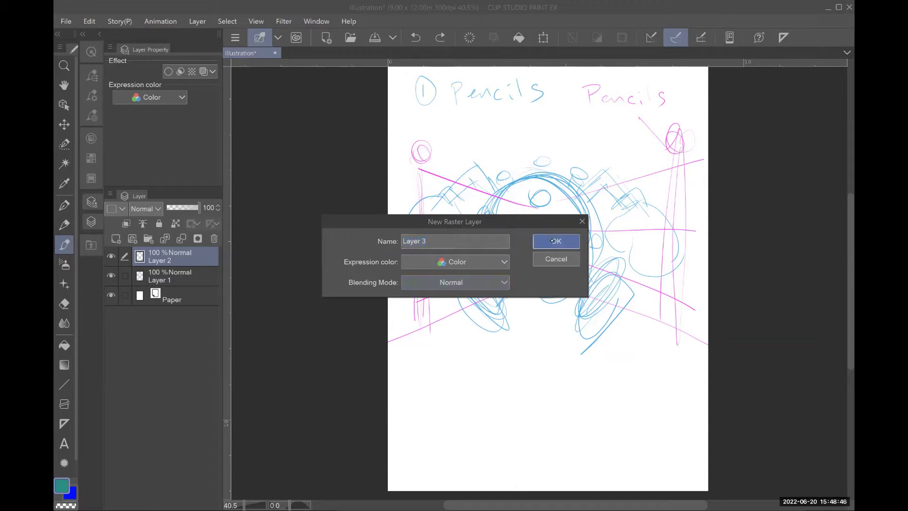
left_click(549, 238)
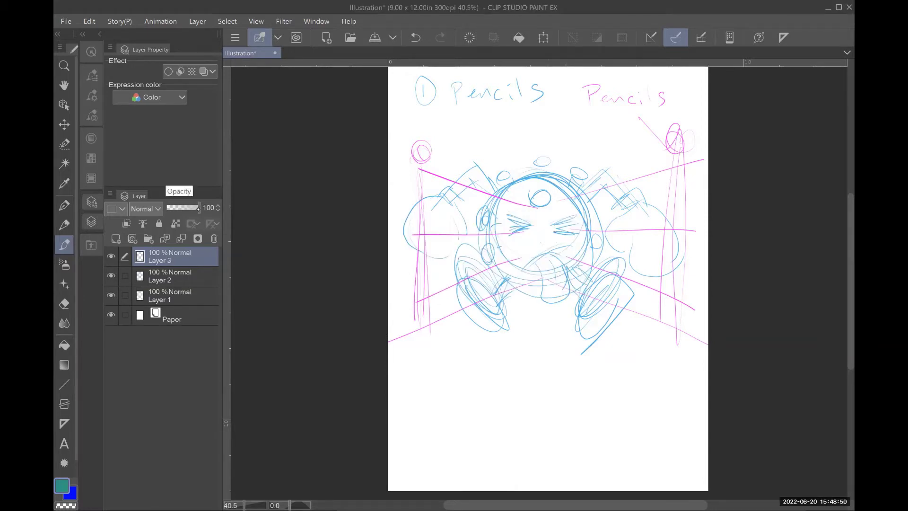
left_click_drag(182, 208, 180, 208)
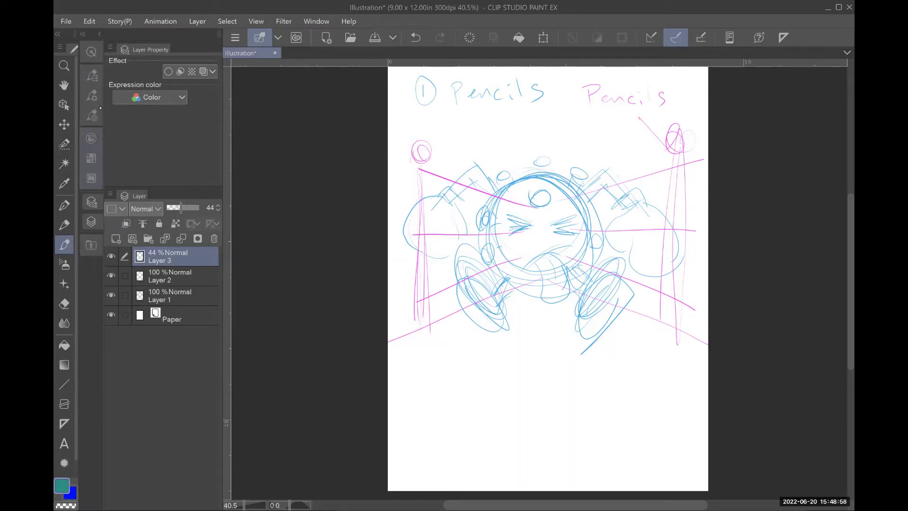
Step: Paint teal around the inside edge, forehead and left half of the round body on the new layer with the Brush pen
left_click(91, 75)
left_click(91, 138)
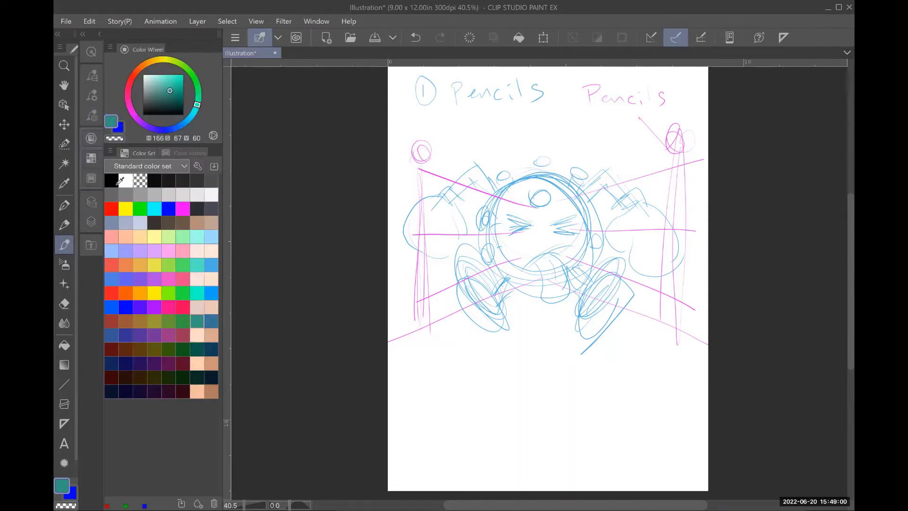
left_click(91, 75)
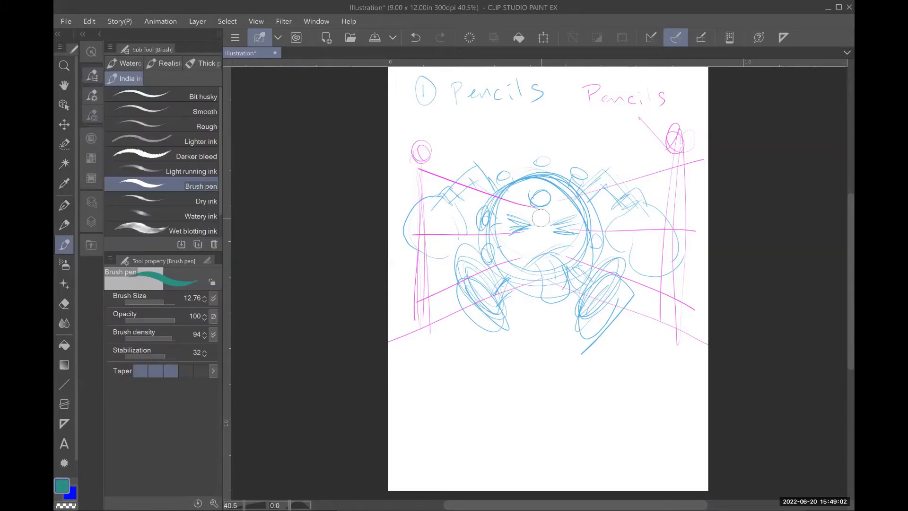
mouse_move(526, 199)
left_mouse_down()
mouse_move(495, 225)
mouse_move(521, 210)
mouse_move(505, 222)
mouse_move(498, 216)
mouse_move(517, 191)
mouse_move(483, 231)
mouse_move(503, 189)
mouse_move(536, 186)
mouse_move(504, 228)
mouse_move(522, 174)
left_mouse_up()
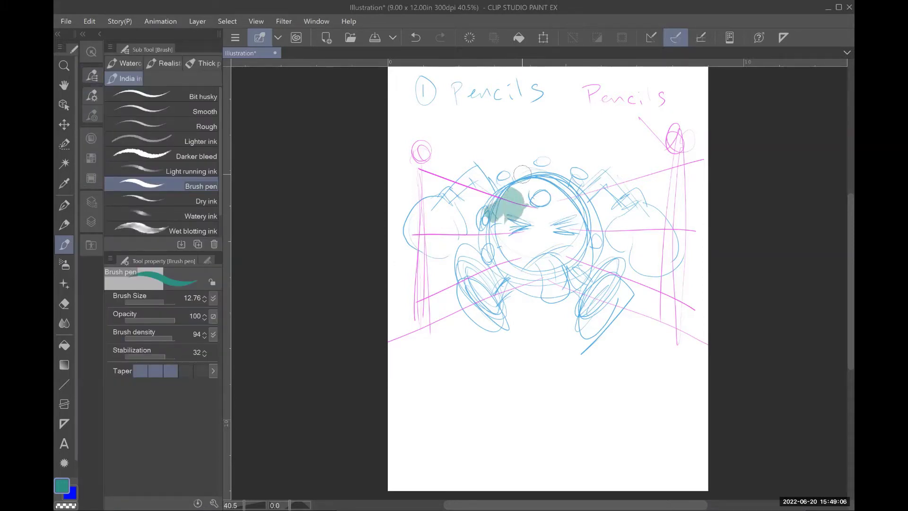
key("ctrl+plus")
key("ctrl+plus")
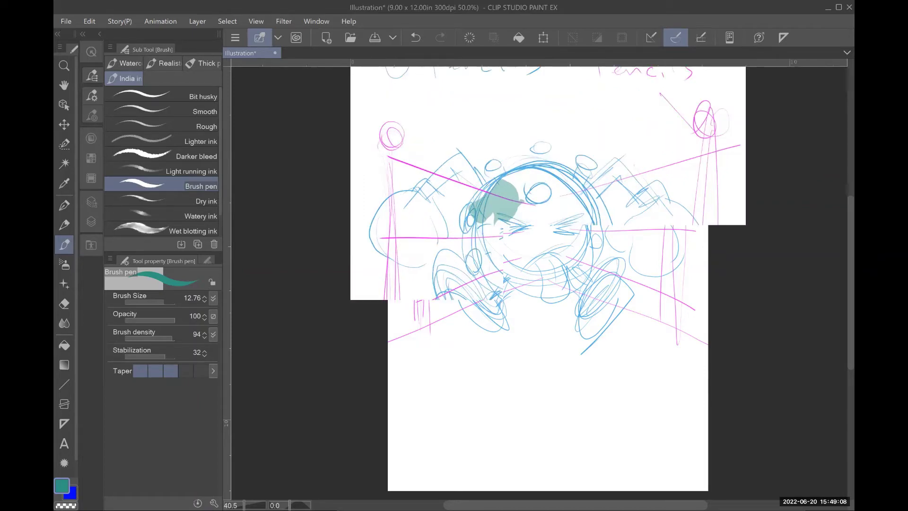
scroll(521, 264, "right", 3)
mouse_move(373, 189)
left_mouse_down()
mouse_move(426, 161)
mouse_move(501, 189)
mouse_move(530, 232)
mouse_move(505, 324)
mouse_move(492, 333)
mouse_move(435, 341)
mouse_move(374, 236)
mouse_move(366, 255)
mouse_move(402, 312)
mouse_move(431, 191)
mouse_move(416, 178)
mouse_move(444, 208)
mouse_move(438, 218)
left_mouse_up()
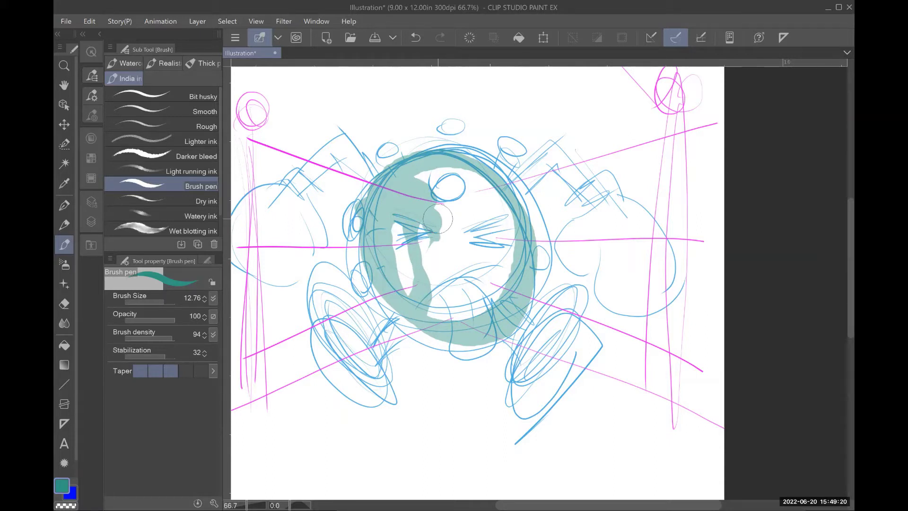
mouse_move(438, 219)
left_mouse_down()
mouse_move(465, 231)
mouse_move(461, 241)
mouse_move(442, 240)
mouse_move(447, 218)
mouse_move(435, 217)
mouse_move(449, 220)
mouse_move(457, 192)
mouse_move(433, 189)
mouse_move(427, 174)
mouse_move(475, 184)
mouse_move(500, 209)
mouse_move(507, 233)
mouse_move(497, 196)
mouse_move(455, 170)
mouse_move(483, 176)
mouse_move(513, 202)
mouse_move(527, 234)
mouse_move(526, 284)
mouse_move(544, 245)
mouse_move(506, 186)
mouse_move(473, 165)
left_mouse_up()
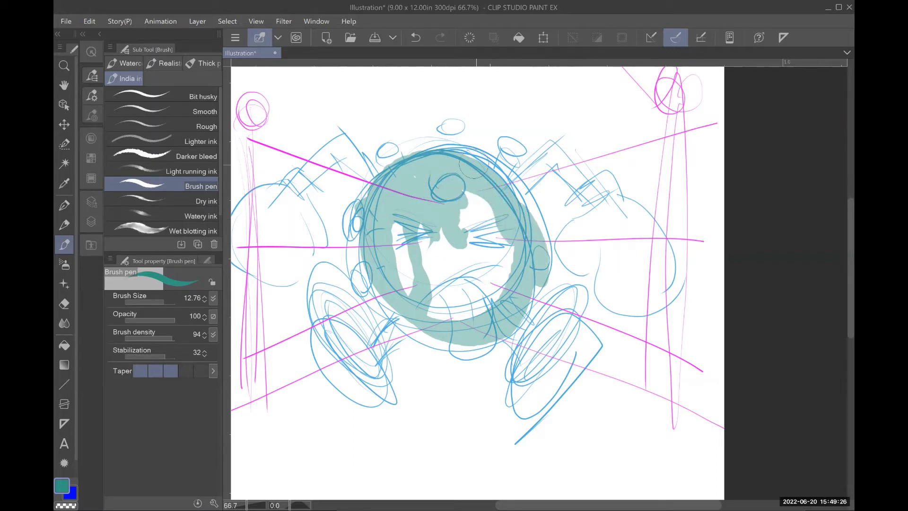
mouse_move(498, 202)
left_mouse_down()
mouse_move(537, 293)
mouse_move(457, 335)
mouse_move(398, 279)
mouse_move(417, 213)
mouse_move(409, 224)
mouse_move(411, 256)
mouse_move(445, 211)
left_mouse_up()
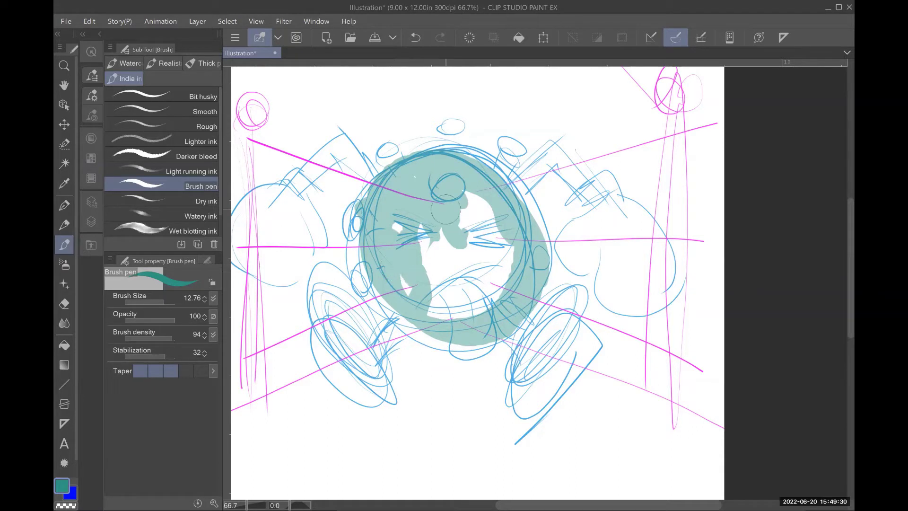
Step: Fill the remaining white gaps inside the round body with larger teal brush sizes, and even out its edge at size 18.65
key("bracketright")
key("bracketright")
key("bracketright")
key("bracketright")
key("bracketright")
key("bracketright")
key("bracketright")
key("bracketright")
key("bracketright")
key("bracketright")
key("bracketright")
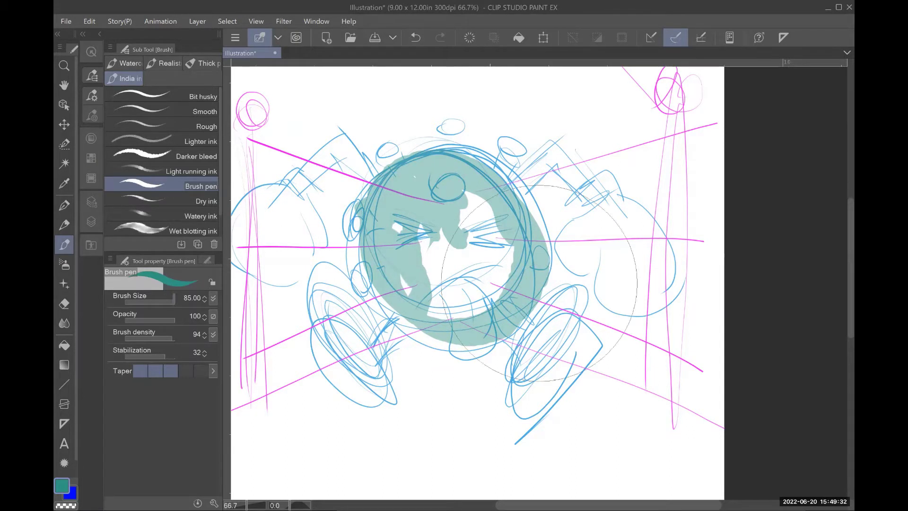
key("bracketleft")
key("bracketleft")
key("bracketleft")
key("bracketleft")
key("bracketleft")
key("bracketleft")
key("bracketleft")
key("bracketleft")
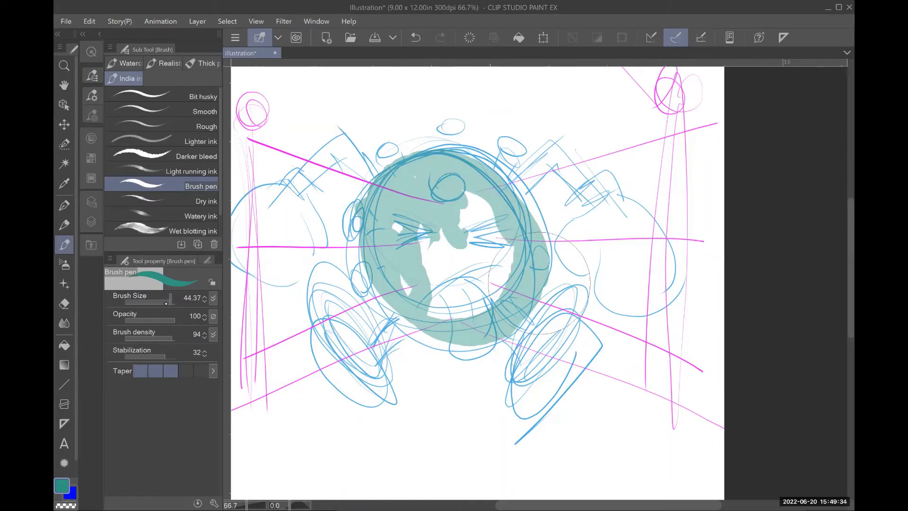
mouse_move(483, 233)
left_mouse_down()
mouse_move(468, 246)
mouse_move(419, 260)
mouse_move(407, 236)
mouse_move(432, 239)
mouse_move(397, 222)
mouse_move(418, 295)
mouse_move(481, 295)
mouse_move(432, 286)
mouse_move(449, 260)
mouse_move(436, 294)
mouse_move(452, 247)
mouse_move(442, 224)
mouse_move(417, 224)
mouse_move(427, 265)
mouse_move(477, 201)
mouse_move(497, 223)
mouse_move(507, 267)
mouse_move(490, 296)
mouse_move(453, 313)
mouse_move(487, 256)
mouse_move(495, 267)
mouse_move(440, 314)
mouse_move(485, 221)
mouse_move(509, 274)
mouse_move(475, 204)
mouse_move(505, 236)
mouse_move(502, 285)
mouse_move(439, 317)
mouse_move(497, 299)
mouse_move(520, 260)
mouse_move(487, 209)
mouse_move(503, 237)
mouse_move(475, 301)
mouse_move(437, 313)
mouse_move(451, 323)
mouse_move(412, 297)
mouse_move(387, 244)
mouse_move(391, 293)
mouse_move(458, 329)
mouse_move(439, 332)
mouse_move(384, 267)
mouse_move(387, 232)
mouse_move(381, 277)
mouse_move(419, 308)
mouse_move(409, 307)
mouse_move(389, 222)
mouse_move(372, 270)
mouse_move(383, 298)
mouse_move(420, 329)
mouse_move(491, 331)
mouse_move(546, 261)
mouse_move(525, 189)
mouse_move(445, 142)
mouse_move(381, 259)
left_mouse_up()
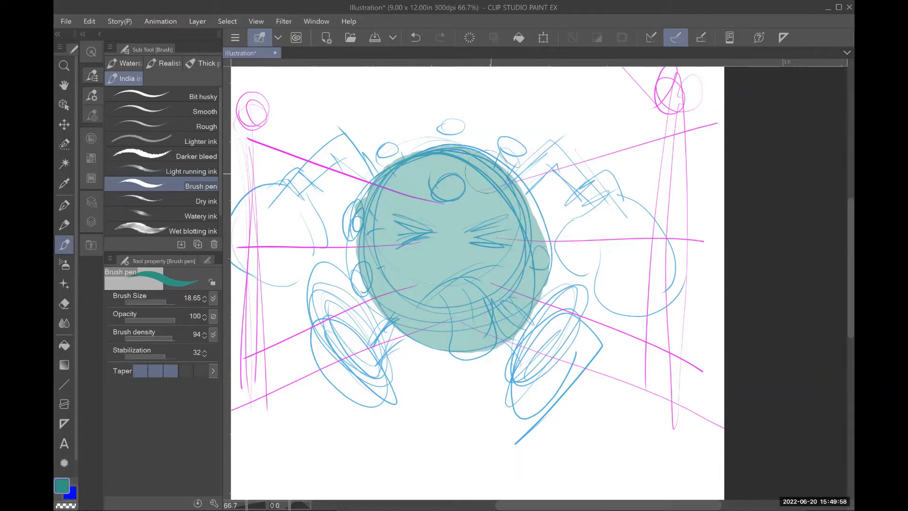
mouse_move(487, 171)
left_mouse_down()
mouse_move(465, 159)
mouse_move(440, 162)
left_mouse_up()
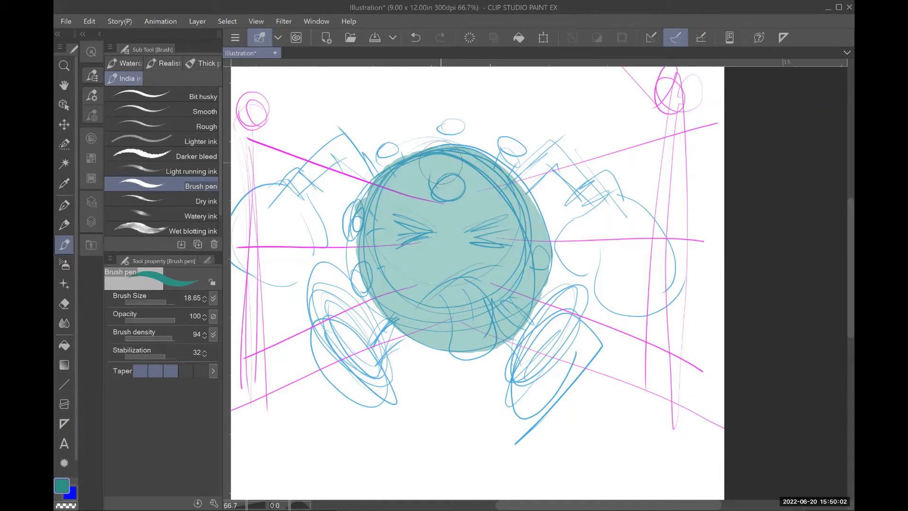
Step: Extend the teal fill along the body's left edge and raise the fill layer's opacity to 100%
left_click(93, 201)
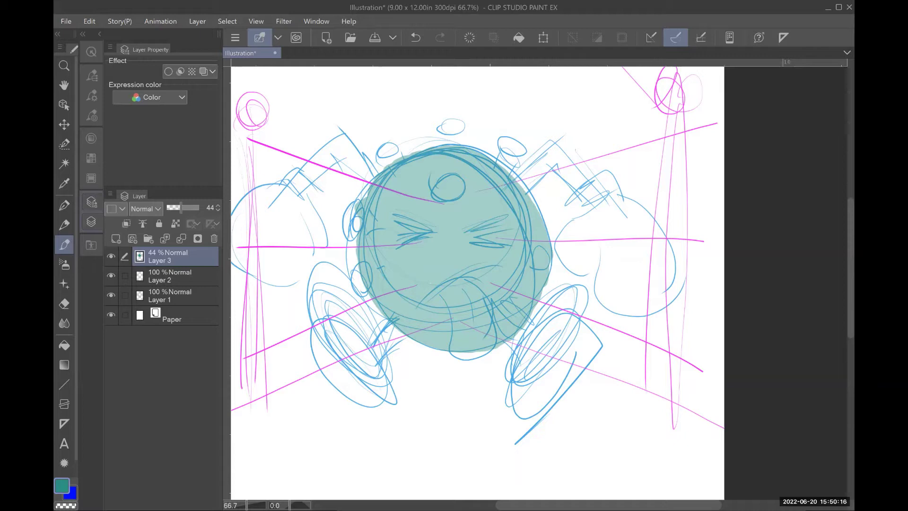
mouse_move(350, 210)
left_mouse_down()
mouse_move(353, 284)
mouse_move(407, 315)
mouse_move(392, 251)
left_mouse_up()
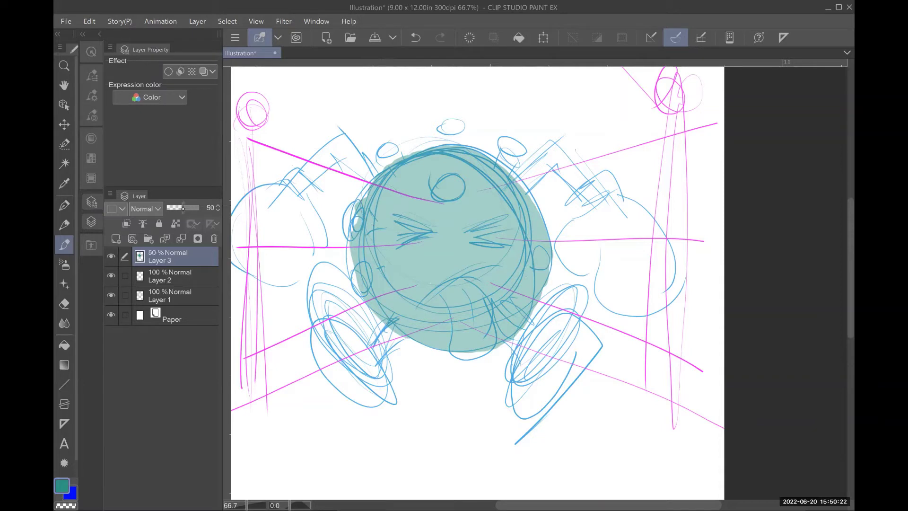
left_click_drag(207, 207, 209, 207)
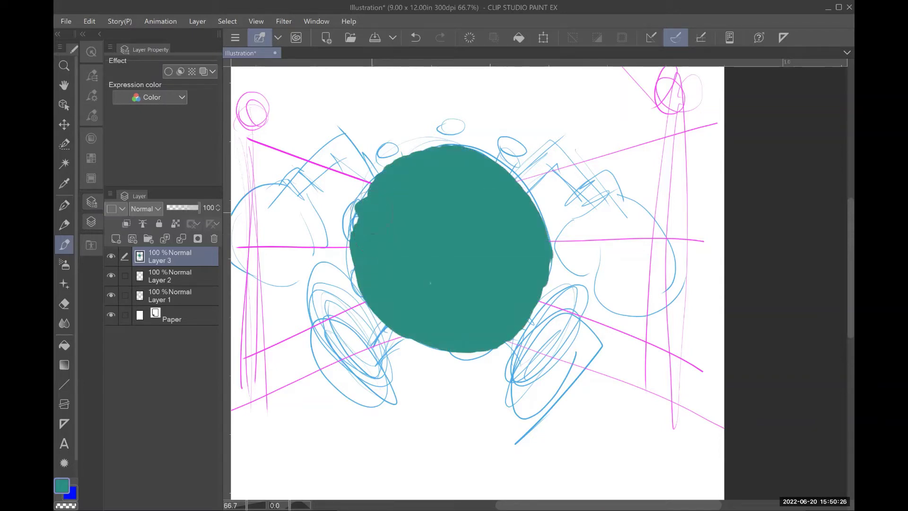
mouse_move(352, 228)
left_mouse_down()
mouse_move(357, 208)
mouse_move(419, 170)
mouse_move(454, 167)
mouse_move(480, 182)
mouse_move(527, 186)
mouse_move(514, 171)
mouse_move(455, 176)
left_mouse_up()
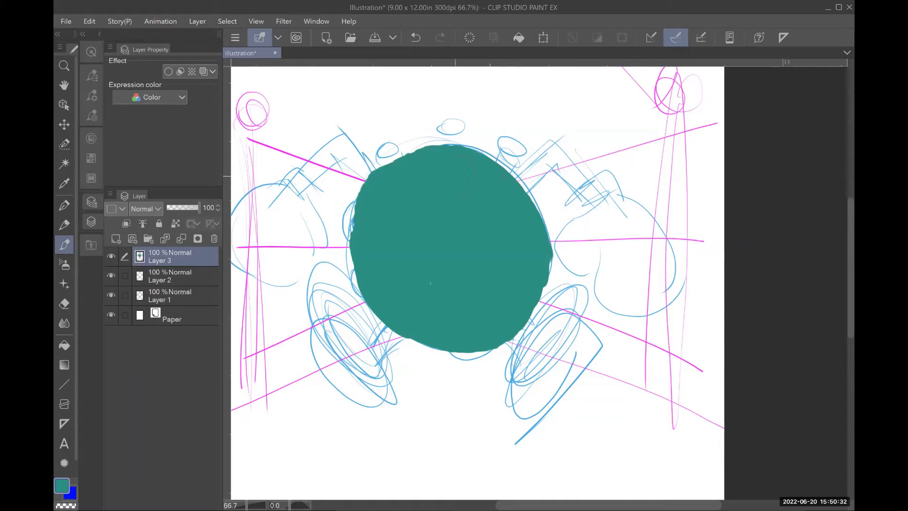
Step: Reduce the brush size to 5.08 and rework the contour of the teal body all the way around
left_click(91, 138)
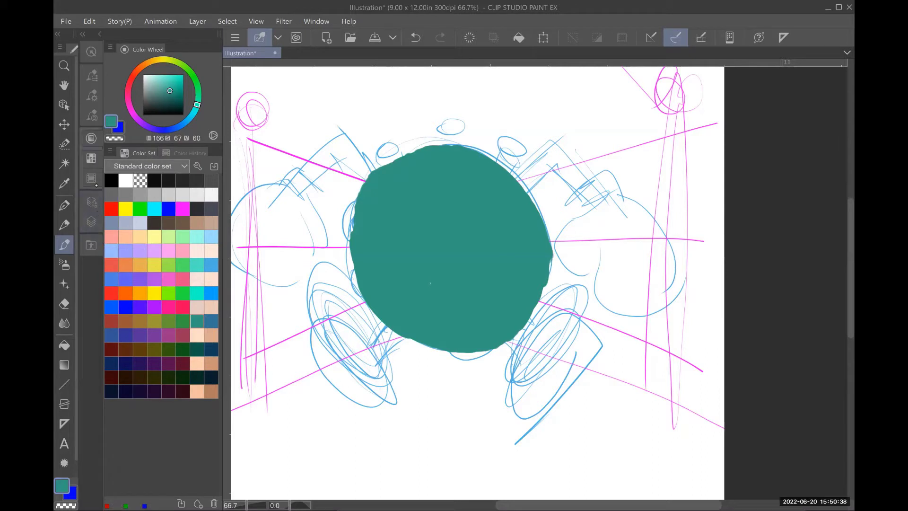
left_click(91, 75)
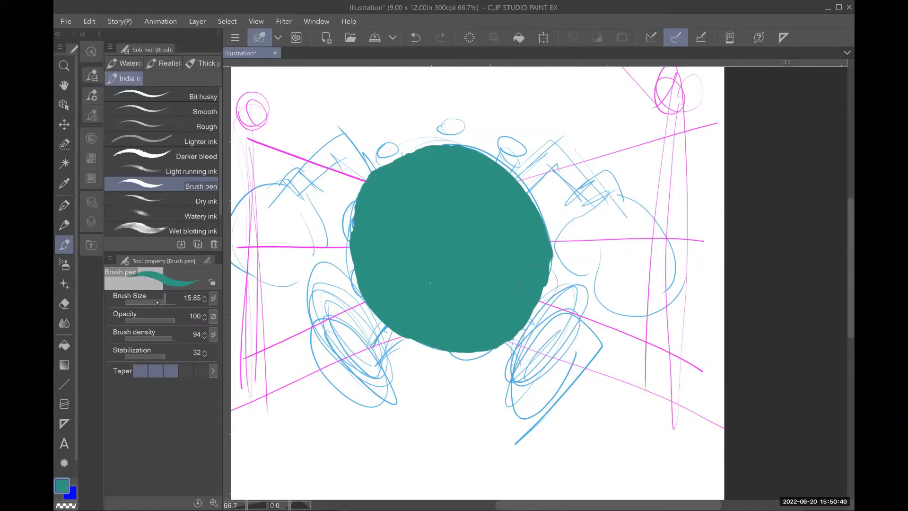
left_click(156, 302)
left_click_drag(158, 302, 159, 302)
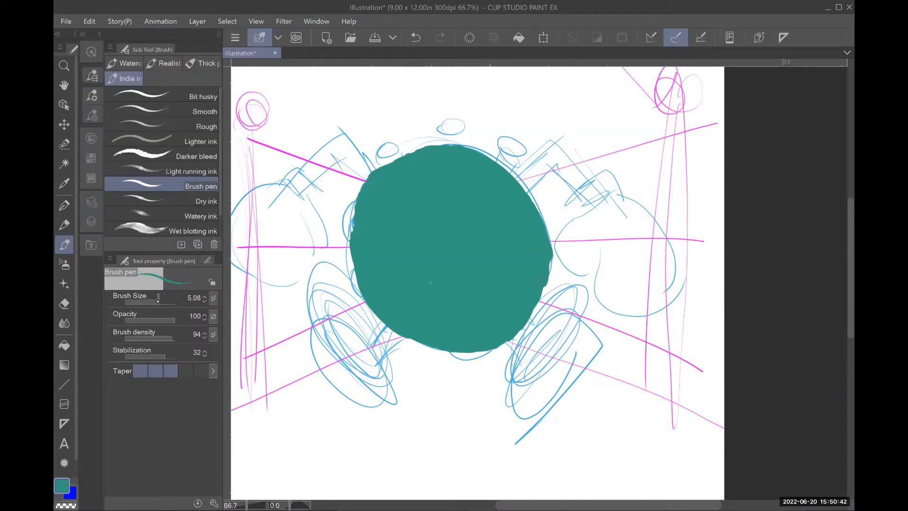
mouse_move(442, 143)
left_mouse_down()
mouse_move(497, 156)
mouse_move(543, 211)
mouse_move(550, 242)
mouse_move(547, 289)
mouse_move(526, 323)
mouse_move(498, 351)
mouse_move(472, 354)
mouse_move(477, 336)
mouse_move(463, 357)
mouse_move(407, 339)
mouse_move(362, 303)
mouse_move(349, 225)
mouse_move(350, 205)
mouse_move(387, 162)
mouse_move(450, 140)
left_mouse_up()
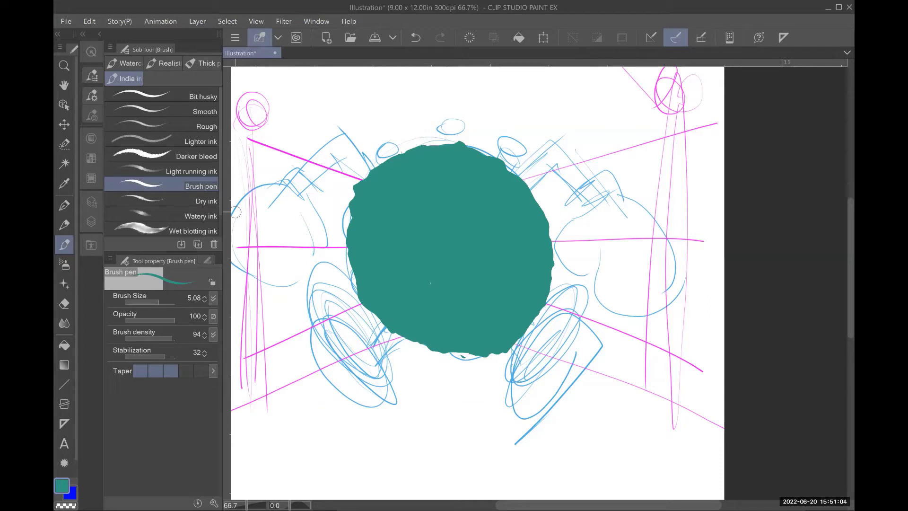
Step: Add a new raster layer above the teal fill layer, and hide the teal fill layer
left_click(91, 202)
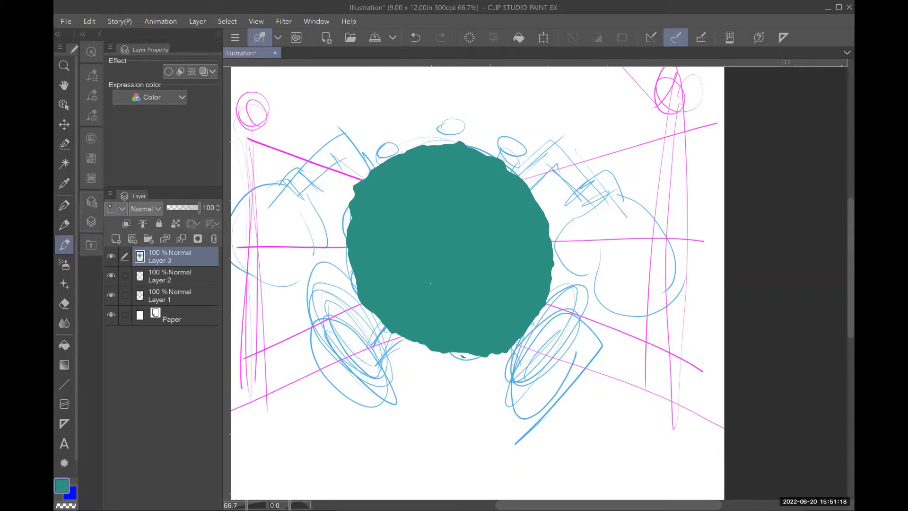
key("Tab")
key("Tab")
left_click(198, 22)
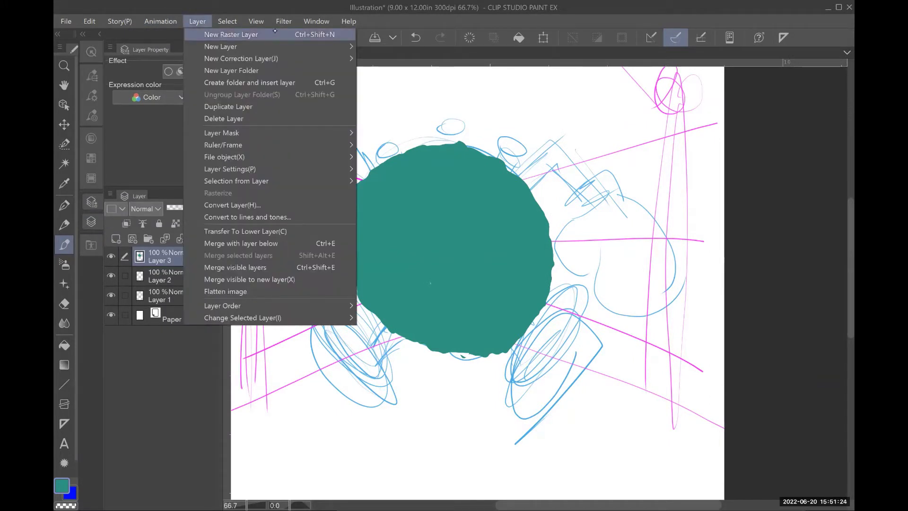
left_click(333, 35)
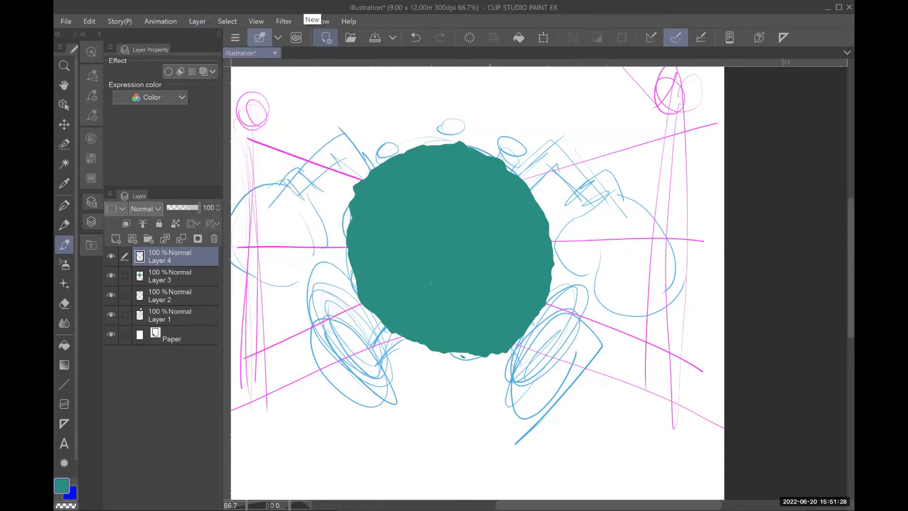
left_click(110, 275)
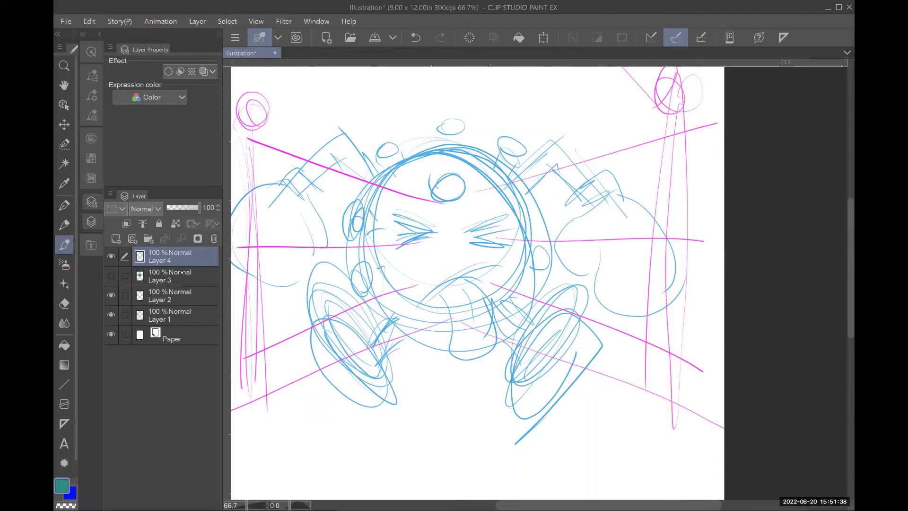
Step: Choose the brick red from the standard color set, test it on the knob at the body's upper left edge, and undo that stroke
left_click(93, 154)
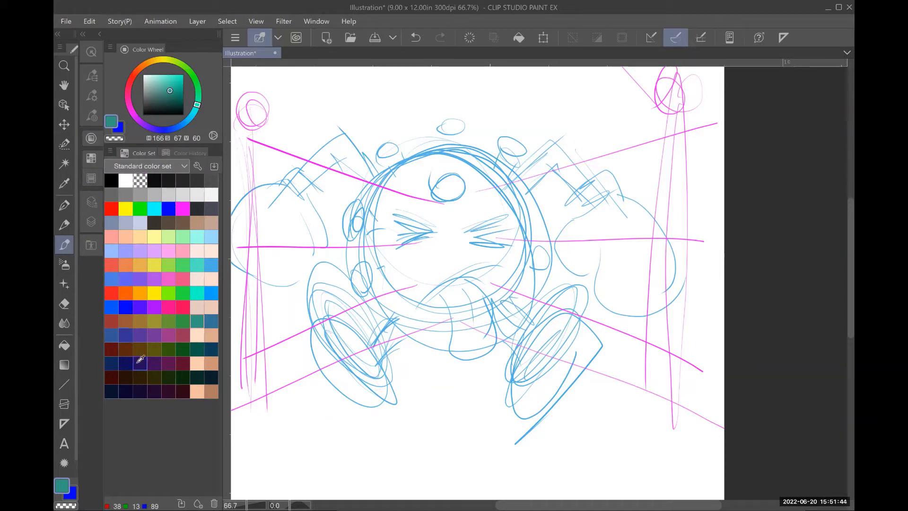
left_click(113, 320)
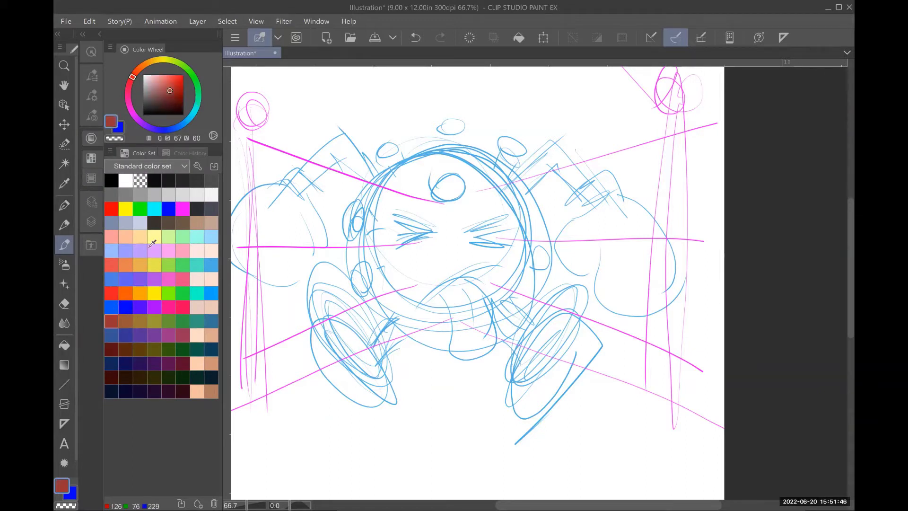
left_click(92, 202)
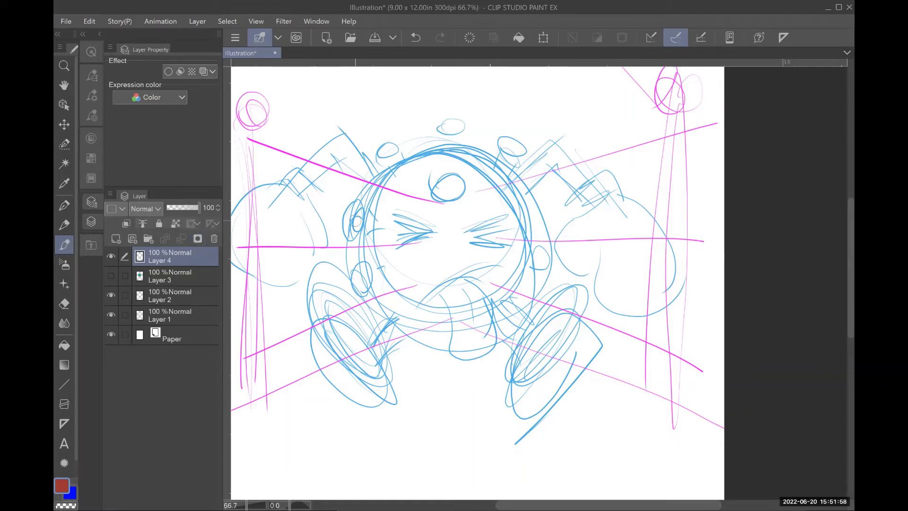
mouse_move(357, 221)
left_mouse_down()
mouse_move(351, 230)
mouse_move(349, 209)
mouse_move(344, 234)
mouse_move(342, 219)
left_mouse_up()
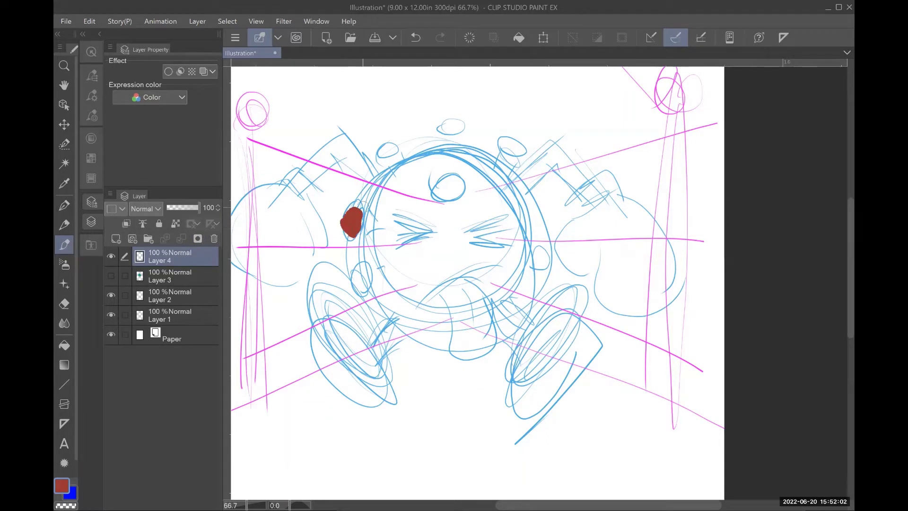
left_click(415, 38)
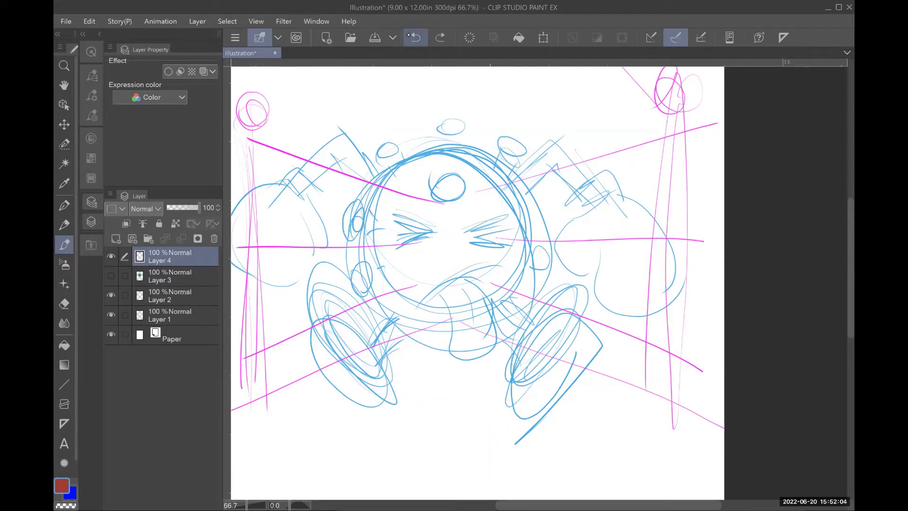
Step: Look through the brush groups, return to the Opaque watercolor brush, and set its size to 5.98
left_click(92, 75)
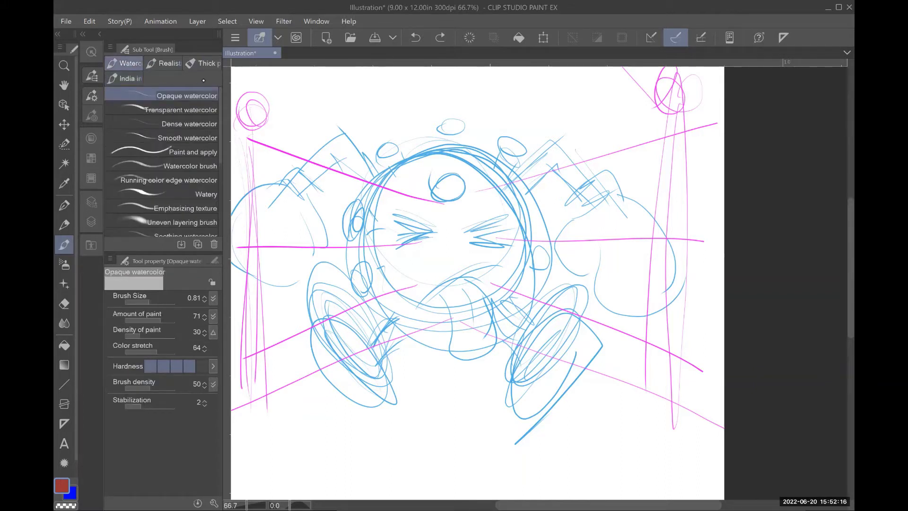
left_click(202, 64)
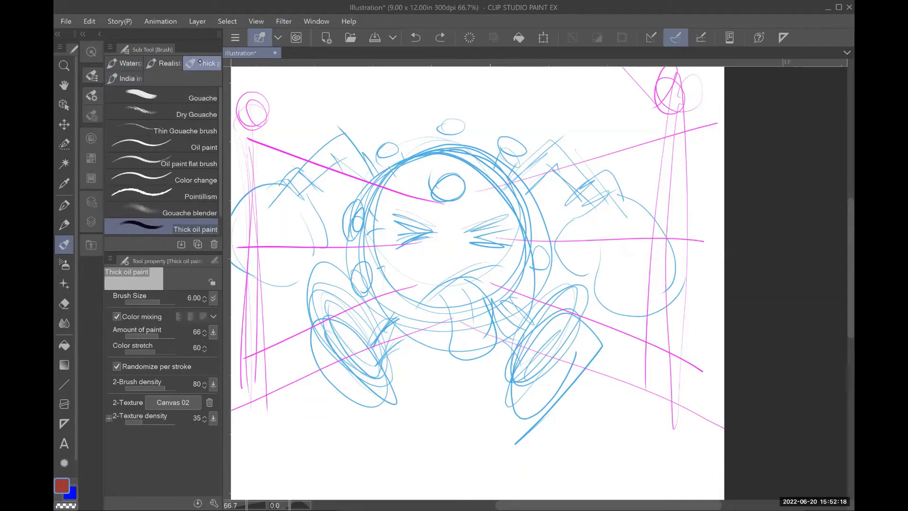
left_click(169, 63)
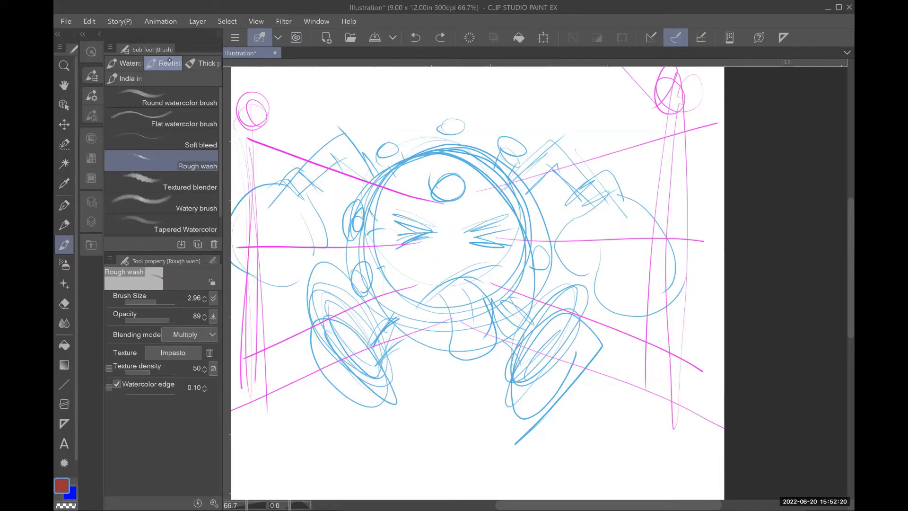
left_click(139, 64)
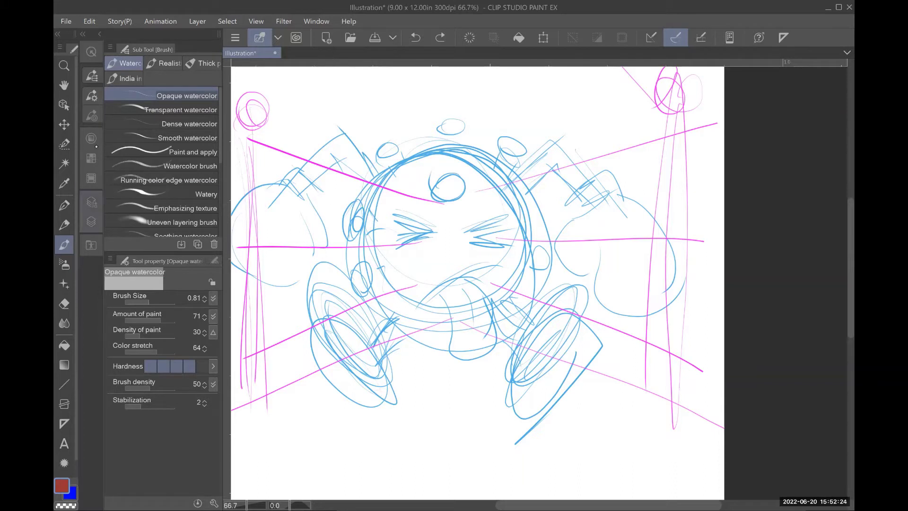
left_click(92, 116)
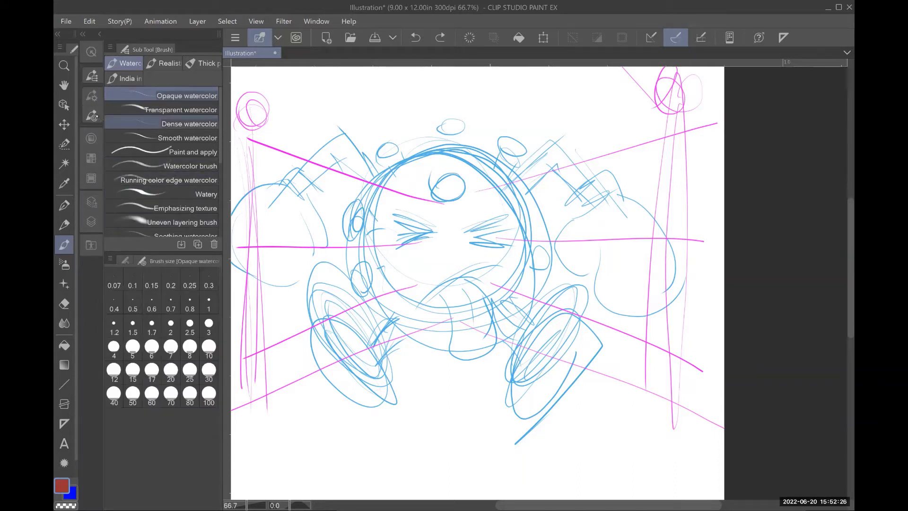
left_click(91, 95)
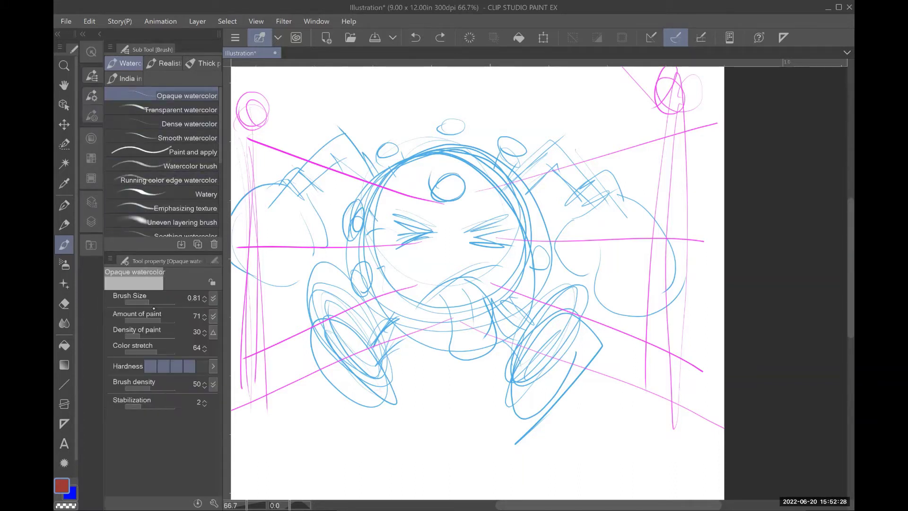
left_click(159, 302)
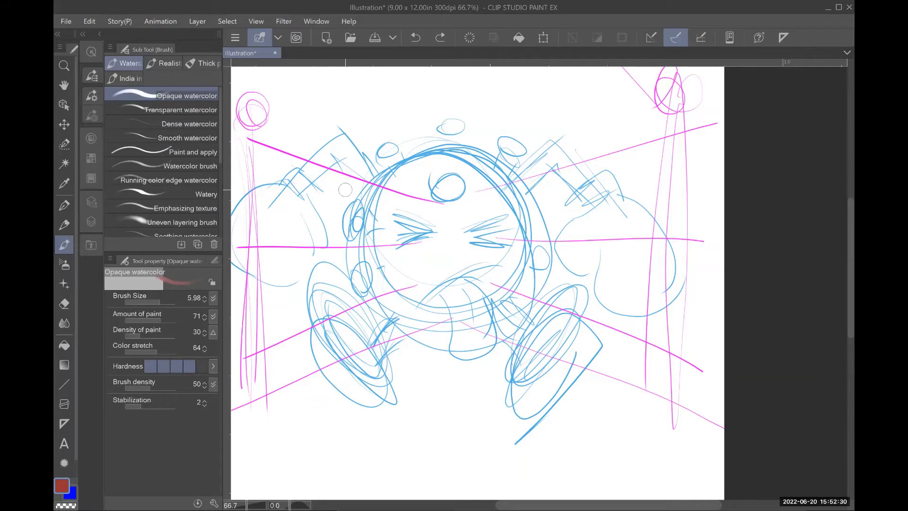
Step: Paint brick red knobs along the body's left edge and top, on the forehead, and at the lower left
mouse_move(360, 208)
left_mouse_down()
mouse_move(357, 232)
mouse_move(349, 215)
mouse_move(355, 229)
mouse_move(376, 226)
mouse_move(370, 219)
left_mouse_up()
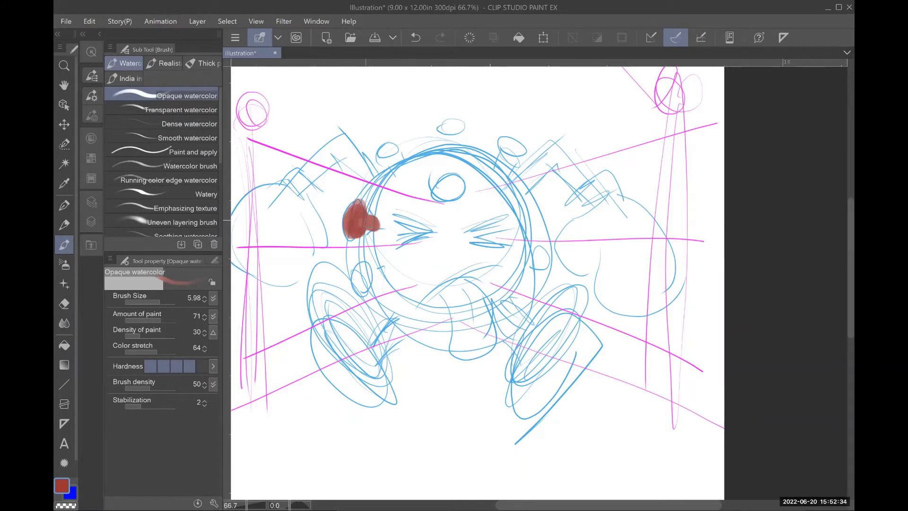
left_click_drag(389, 152, 396, 163)
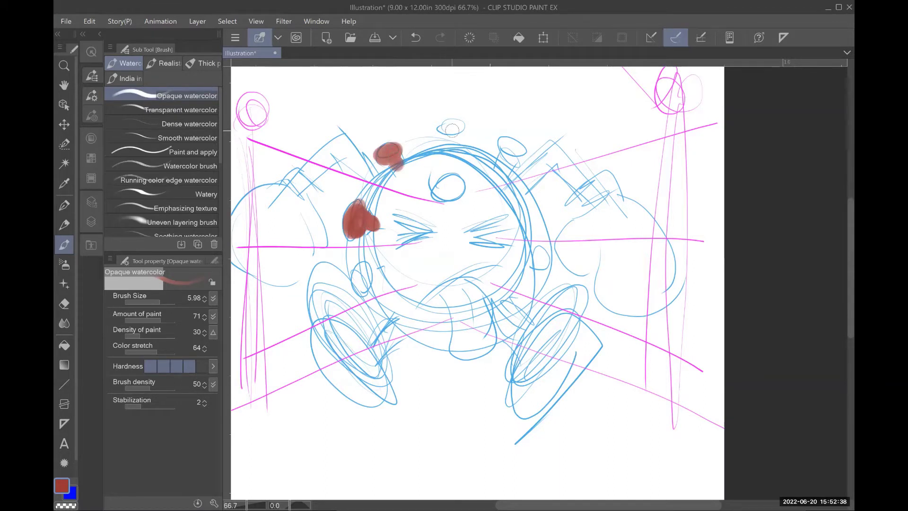
mouse_move(447, 130)
left_mouse_down()
mouse_move(461, 129)
mouse_move(452, 149)
left_mouse_up()
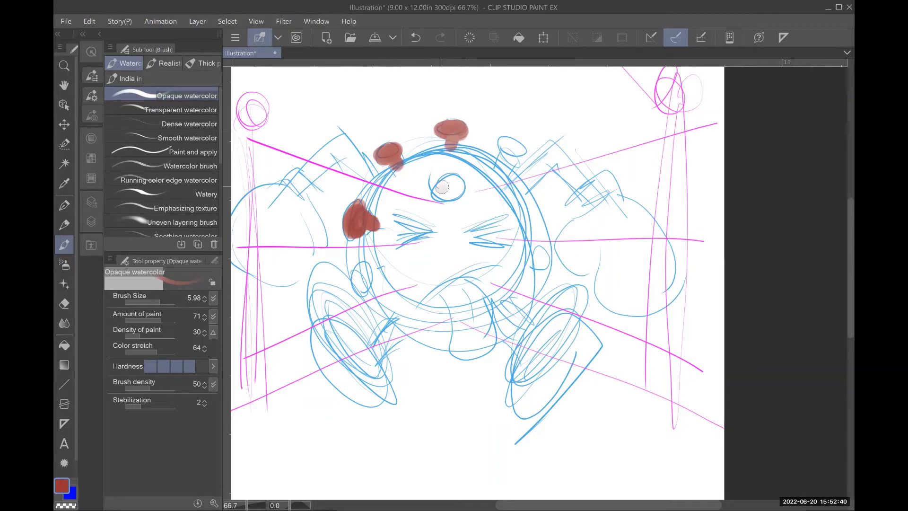
left_click_drag(441, 185, 461, 185)
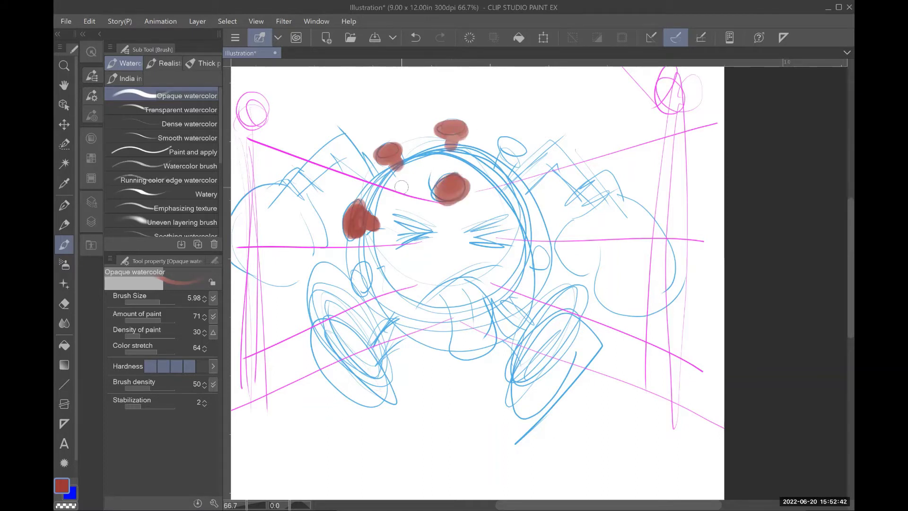
mouse_move(365, 274)
left_mouse_down()
mouse_move(364, 266)
mouse_move(365, 281)
mouse_move(384, 275)
left_mouse_up()
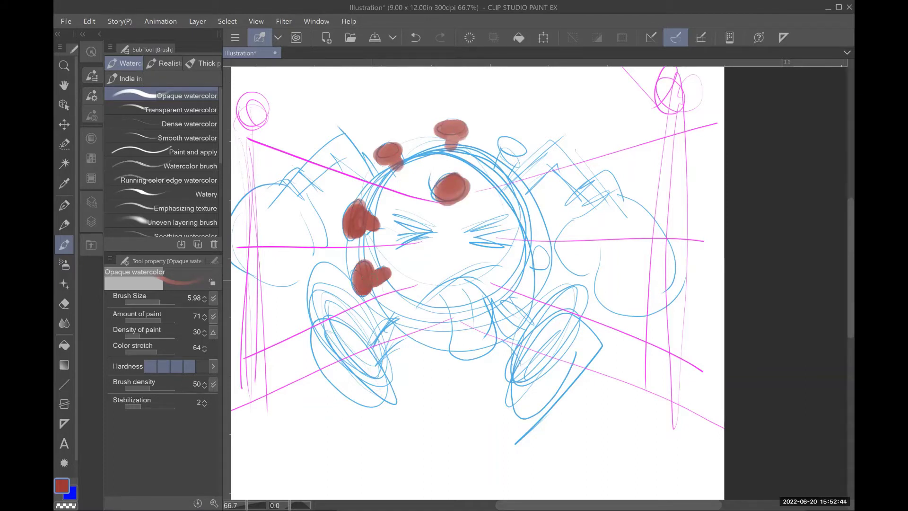
left_click_drag(405, 318, 416, 305)
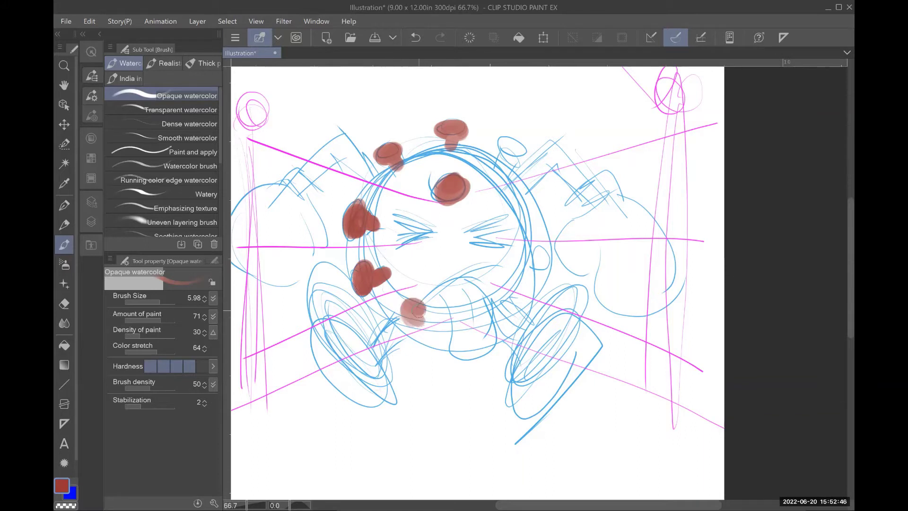
Step: Paint brick red spots on both cheeks and knobs along the upper, middle and lower right edge of the body
left_click_drag(506, 273, 515, 268)
left_click_drag(426, 266, 428, 262)
mouse_move(502, 173)
left_mouse_down()
mouse_move(505, 142)
mouse_move(518, 154)
mouse_move(506, 149)
mouse_move(522, 144)
left_mouse_up()
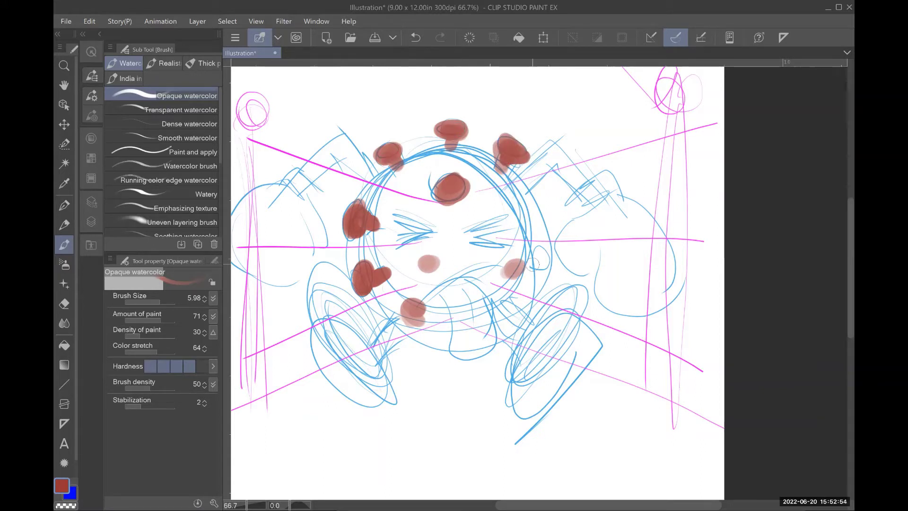
left_click_drag(541, 247, 541, 228)
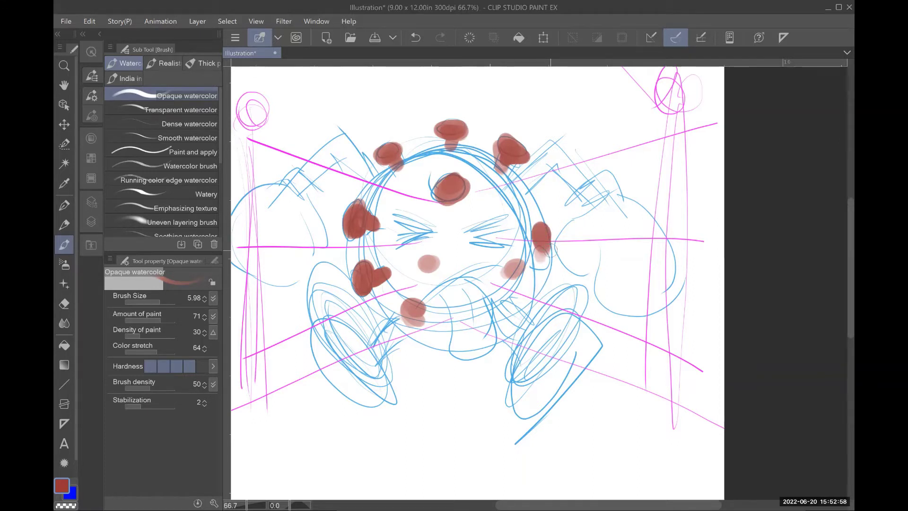
mouse_move(513, 272)
left_mouse_down()
mouse_move(520, 265)
mouse_move(535, 300)
mouse_move(537, 286)
left_mouse_up()
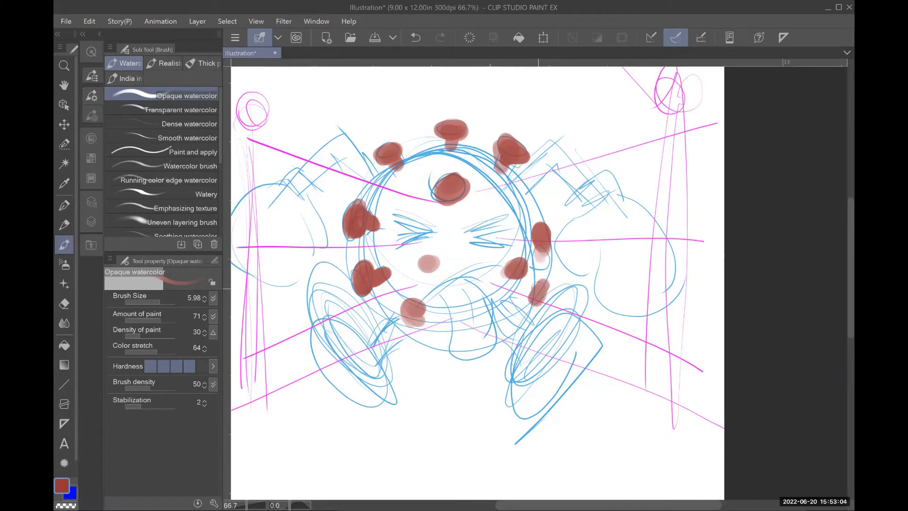
Step: Show the teal fill layer to check the red knobs against the body, and hide it again
left_click(92, 204)
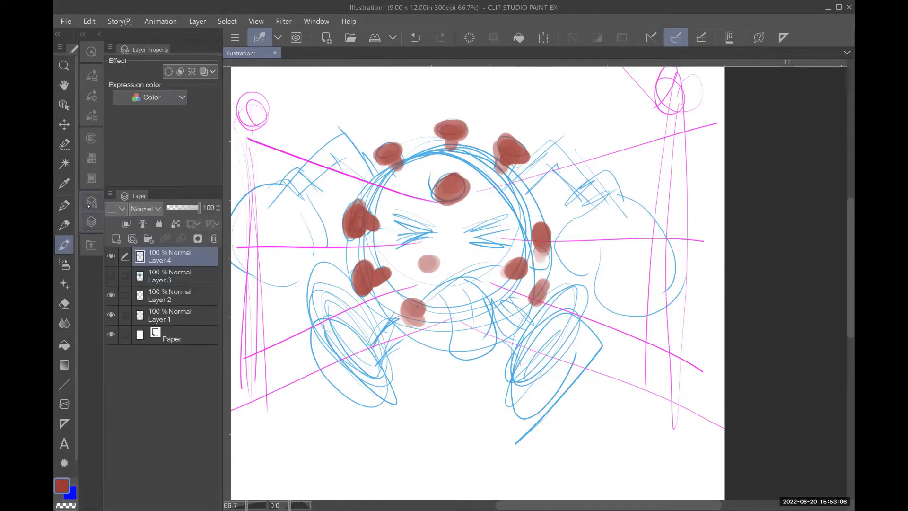
left_click(111, 276)
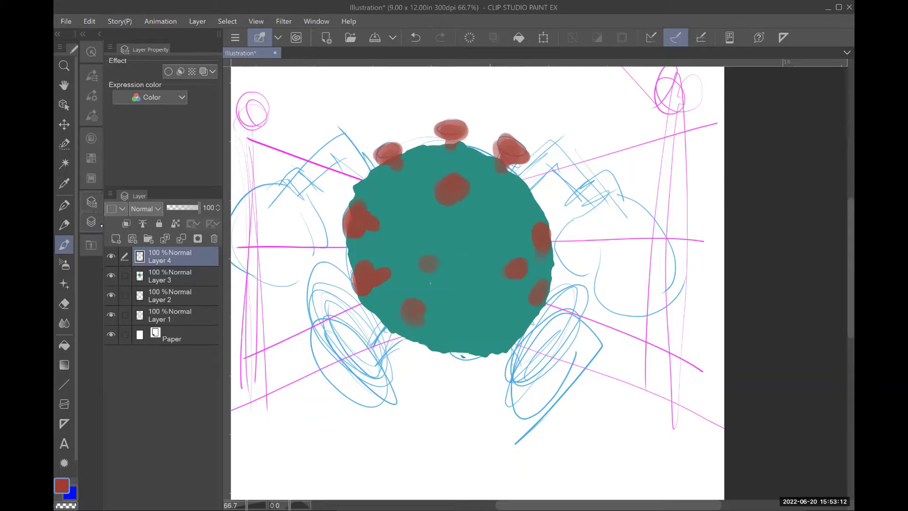
left_click(111, 276)
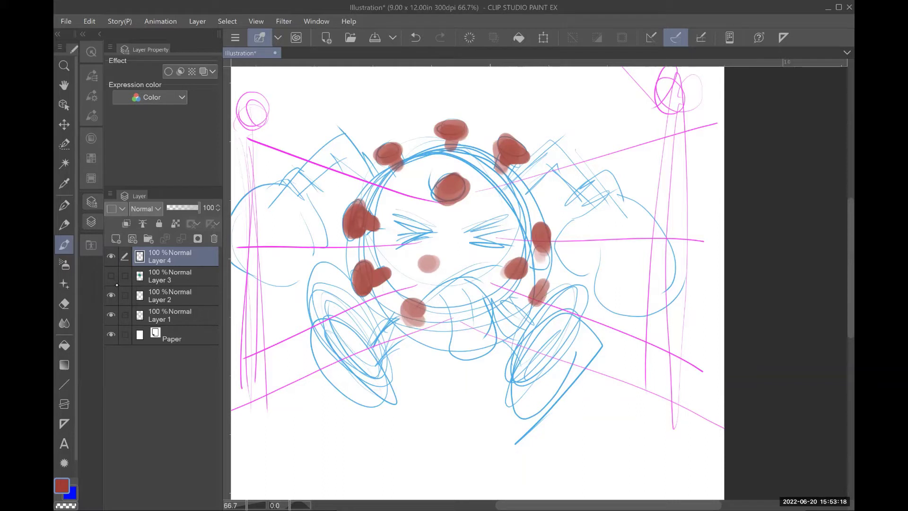
Step: Darken the red spot at the body's lower left, and undo the faint stray stroke beside the right arm
left_click_drag(411, 319, 412, 298)
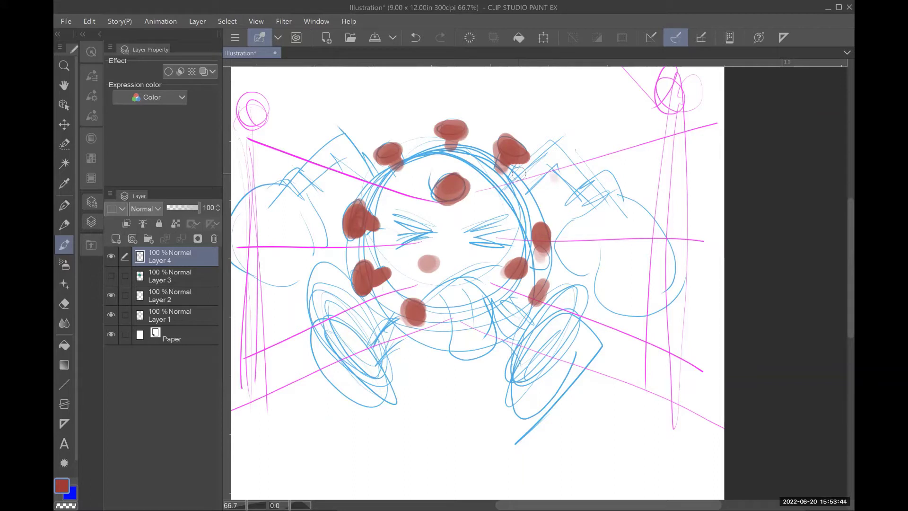
left_click(416, 37)
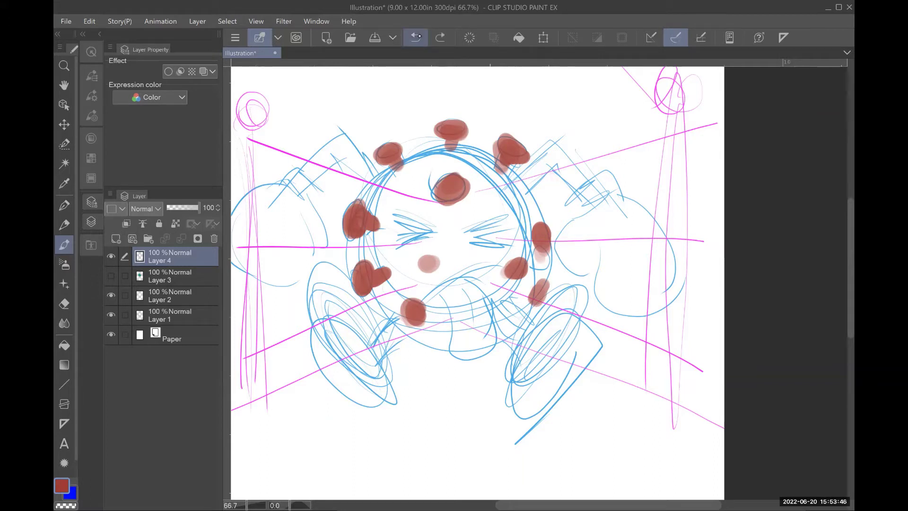
Step: Choose the dark teal from the standard color set, and switch to the G-pen at brush size 4.81
left_click(91, 76)
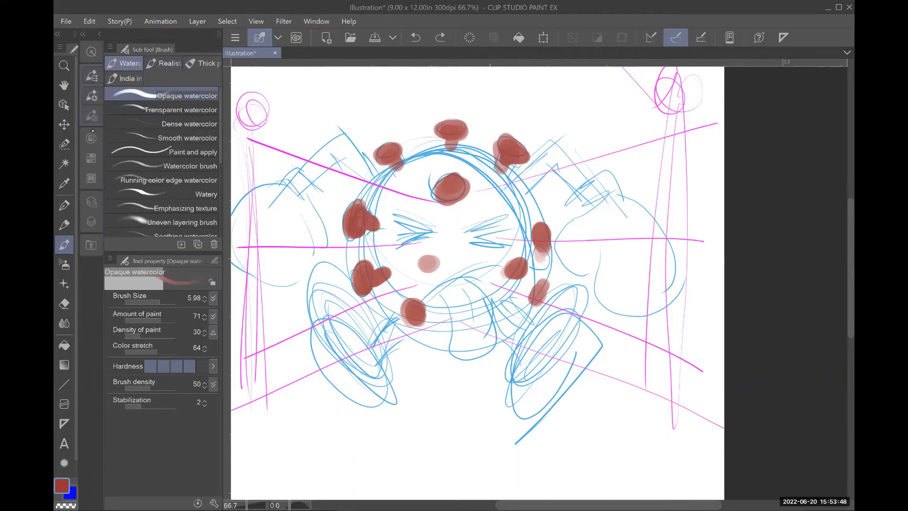
left_click(91, 138)
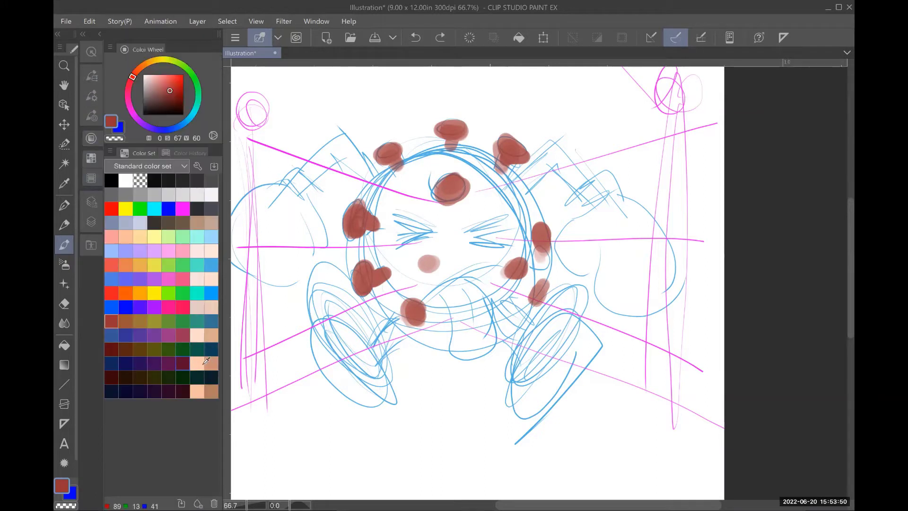
left_click(198, 349)
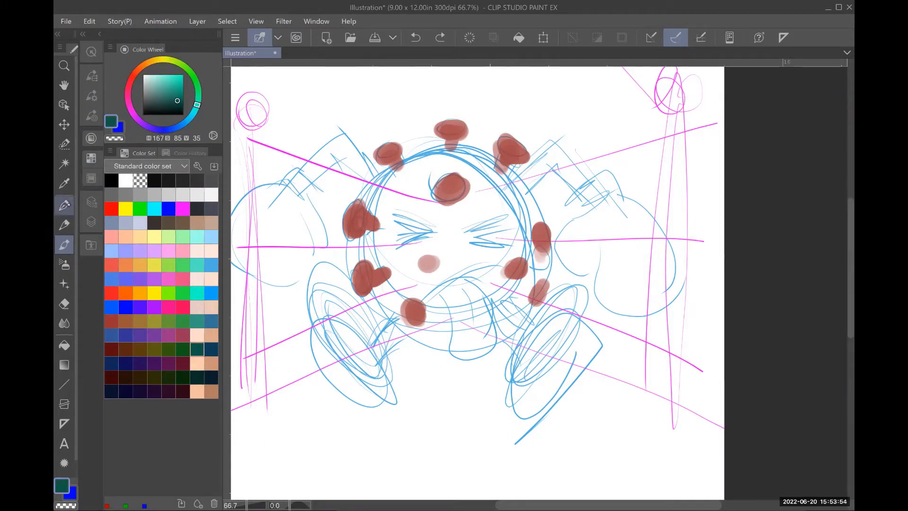
left_click(65, 204)
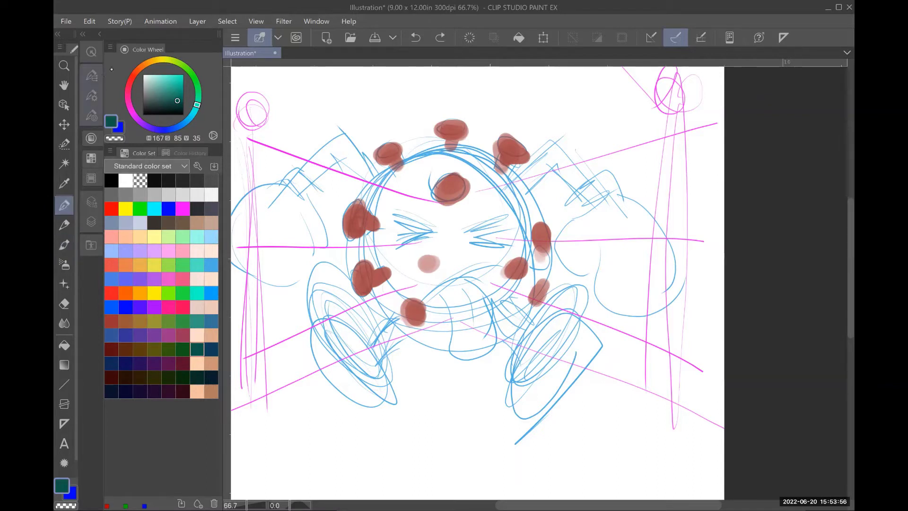
left_click(91, 75)
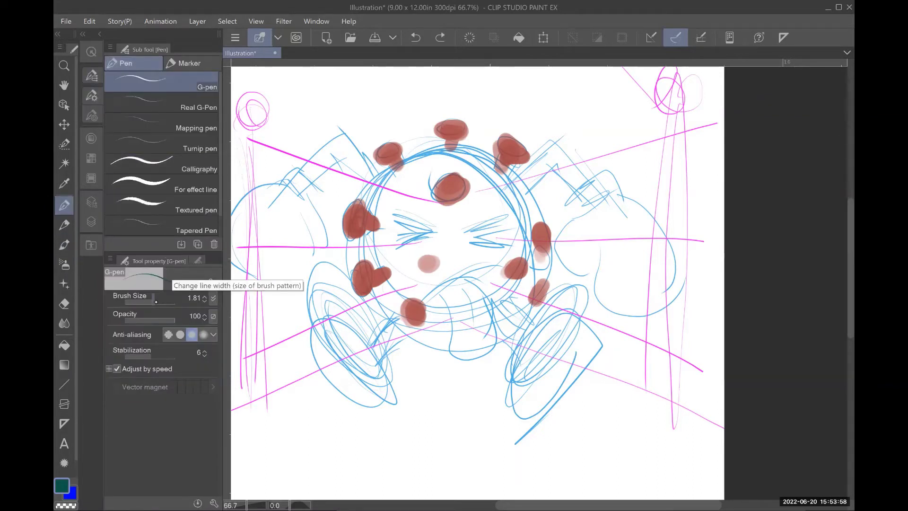
left_click_drag(154, 301, 159, 300)
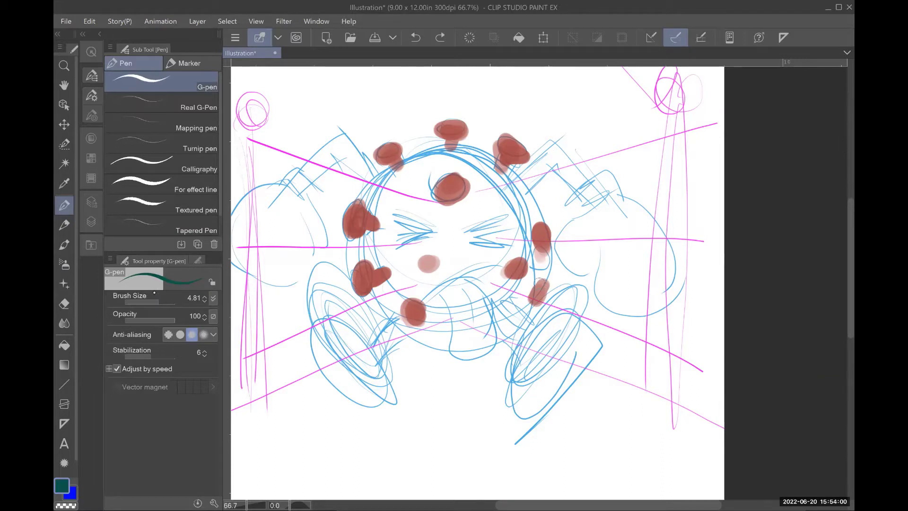
Step: Paint both bent arms above the body and the two short legs below it in solid dark teal
mouse_move(538, 175)
left_mouse_down()
mouse_move(526, 188)
mouse_move(544, 163)
mouse_move(521, 180)
mouse_move(528, 174)
left_mouse_up()
mouse_move(583, 181)
left_mouse_down()
mouse_move(552, 147)
mouse_move(524, 174)
mouse_move(553, 155)
mouse_move(572, 176)
left_mouse_up()
mouse_move(373, 177)
left_mouse_down()
mouse_move(348, 136)
mouse_move(298, 175)
mouse_move(331, 156)
mouse_move(353, 163)
mouse_move(350, 148)
mouse_move(360, 183)
mouse_move(368, 175)
left_mouse_up()
mouse_move(544, 173)
left_mouse_down()
mouse_move(530, 194)
mouse_move(557, 154)
left_mouse_up()
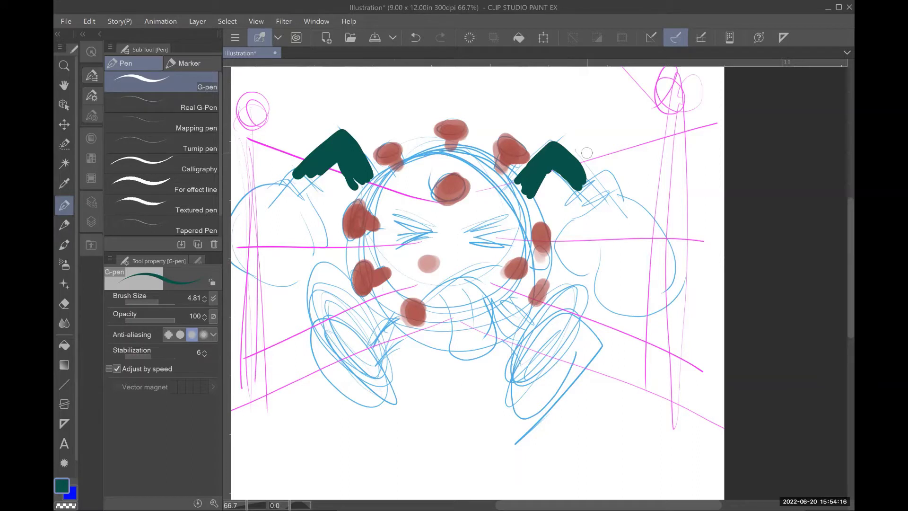
mouse_move(379, 351)
left_mouse_down()
mouse_move(385, 331)
mouse_move(399, 321)
mouse_move(378, 348)
mouse_move(402, 326)
left_mouse_up()
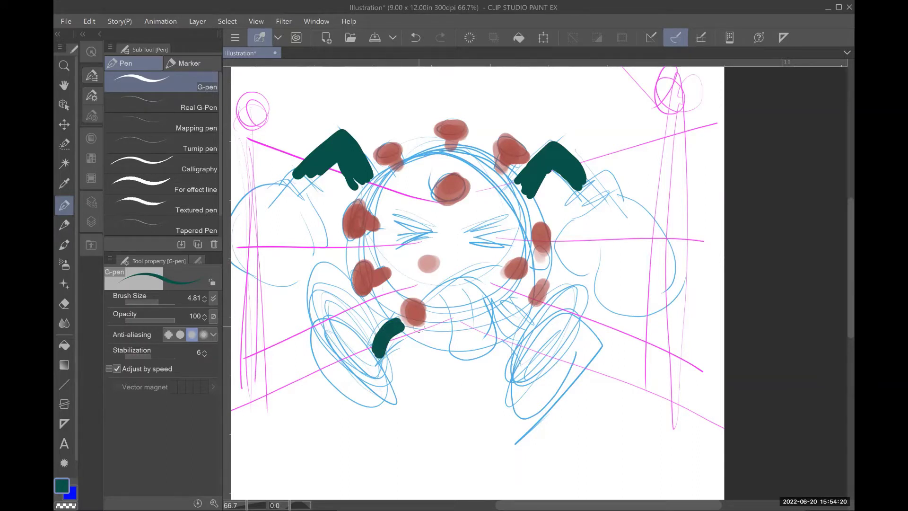
mouse_move(512, 309)
left_mouse_down()
mouse_move(523, 335)
mouse_move(513, 312)
left_mouse_up()
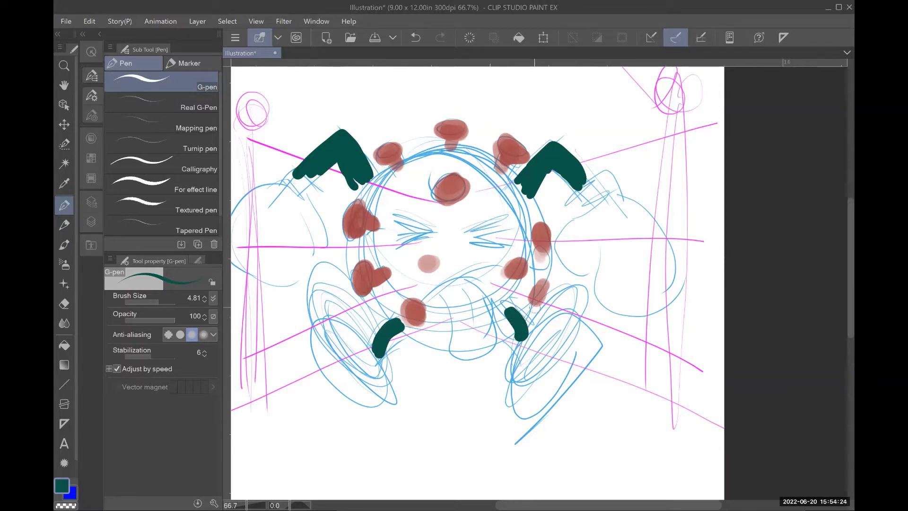
Step: Thicken the arm ends in dark teal, and trim the left arm's wrist with the Hard eraser at size 4.81
mouse_move(365, 173)
left_mouse_down()
mouse_move(362, 193)
mouse_move(375, 176)
mouse_move(364, 183)
left_mouse_up()
left_click_drag(316, 174, 309, 183)
key("e")
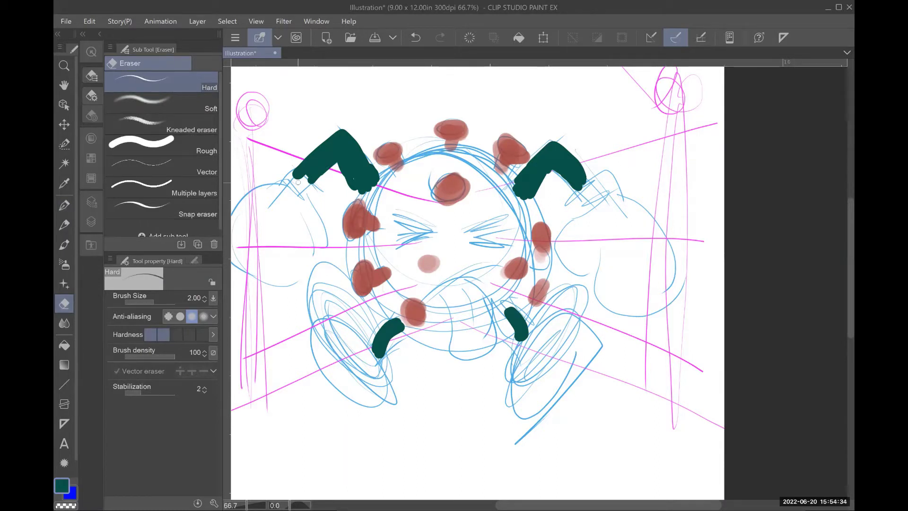
left_click(155, 300)
left_click(158, 301)
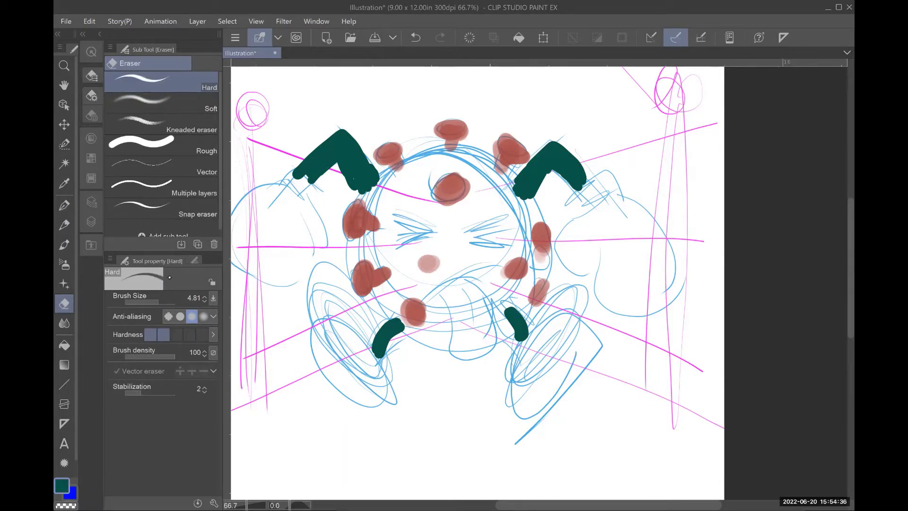
mouse_move(303, 186)
left_mouse_down()
mouse_move(299, 177)
mouse_move(316, 191)
left_mouse_up()
Step: Show the teal body fill and erase the rough shoulder ends of both arms to clean edges
left_click(91, 202)
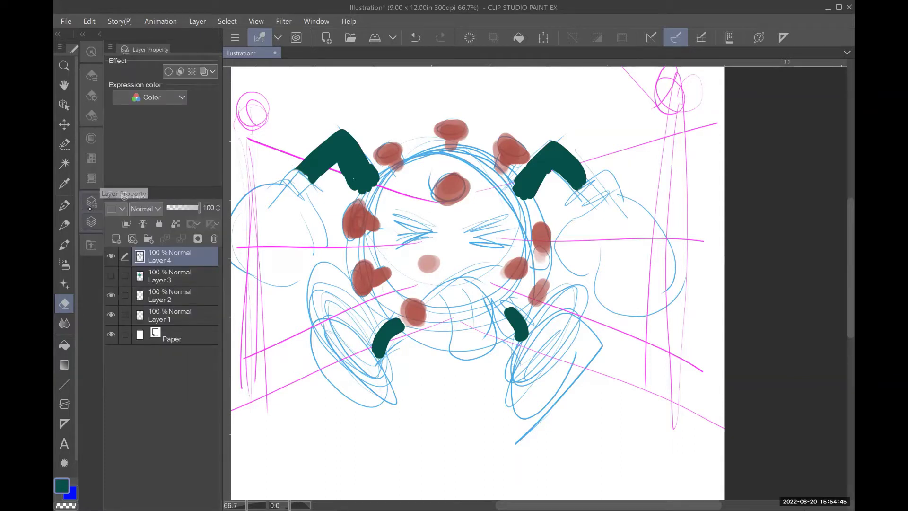
left_click(111, 275)
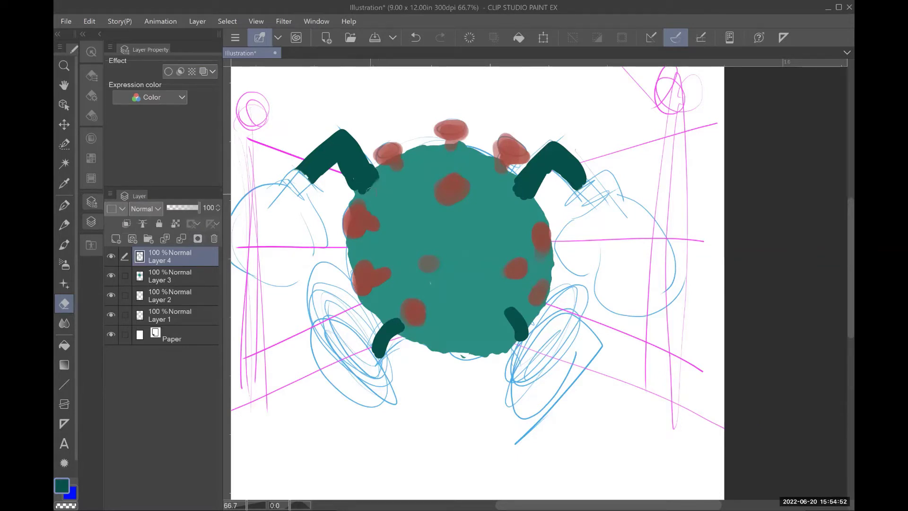
mouse_move(377, 178)
left_mouse_down()
mouse_move(361, 199)
mouse_move(379, 177)
mouse_move(362, 193)
mouse_move(374, 174)
left_mouse_up()
left_click(416, 37)
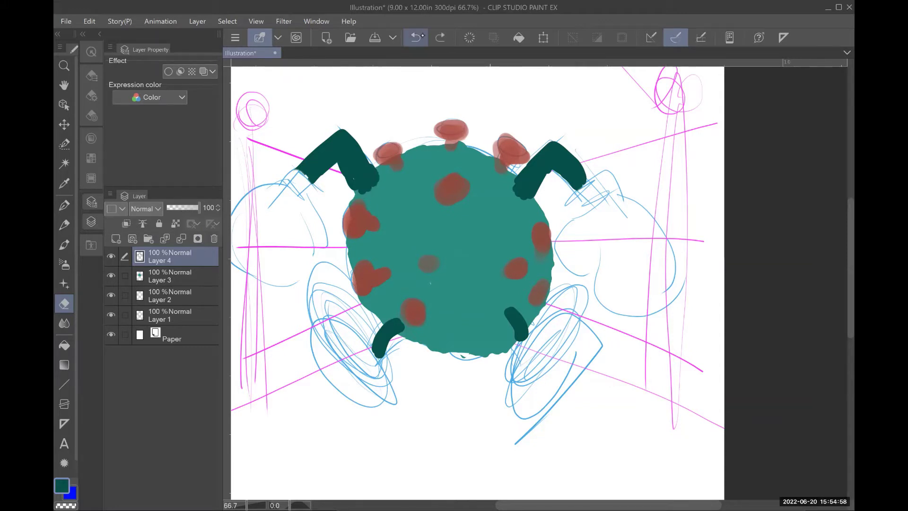
left_click_drag(362, 184, 382, 176)
mouse_move(516, 198)
left_mouse_down()
mouse_move(522, 188)
mouse_move(515, 192)
left_mouse_up()
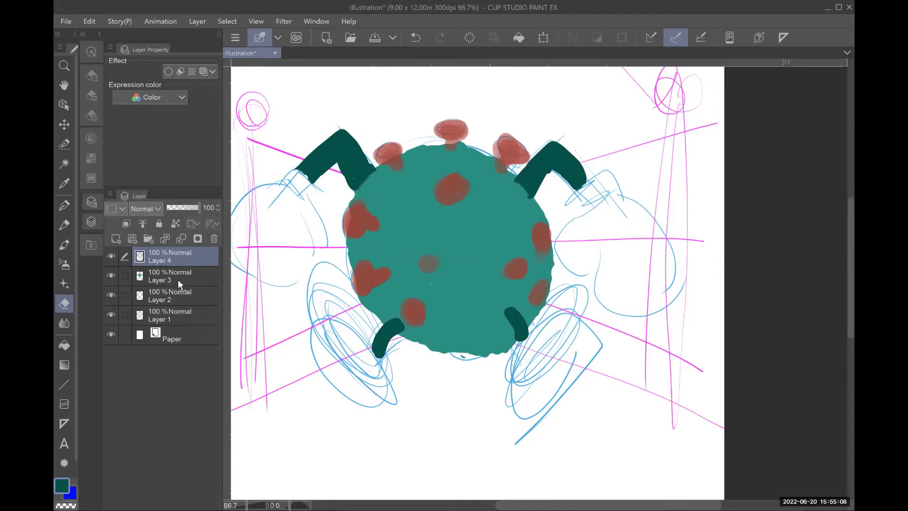
left_click_drag(179, 281, 179, 281)
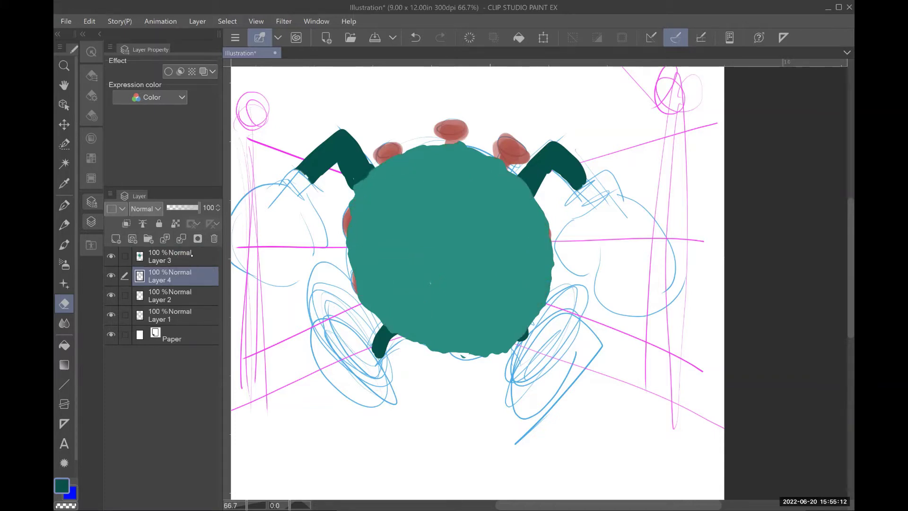
left_click_drag(191, 254, 192, 256)
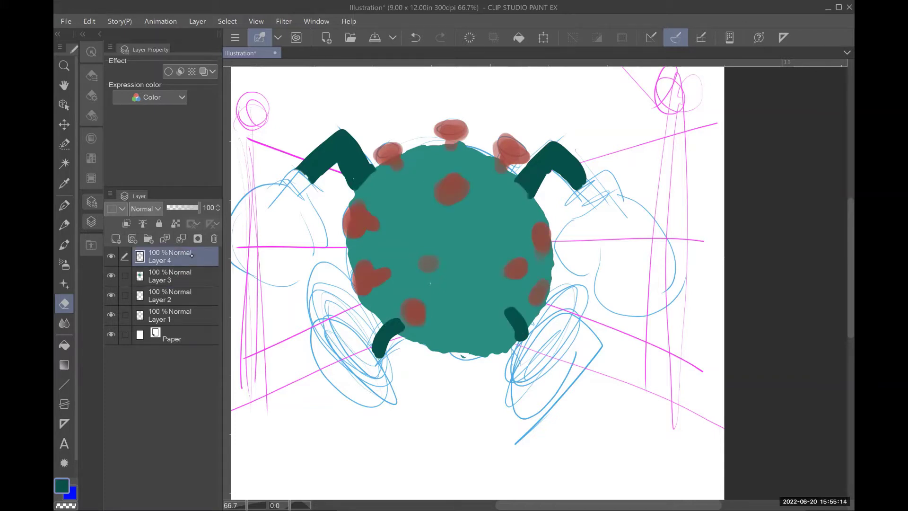
left_click_drag(395, 326, 403, 329)
mouse_move(516, 314)
left_mouse_down()
mouse_move(508, 313)
mouse_move(515, 306)
left_mouse_up()
left_click(416, 36)
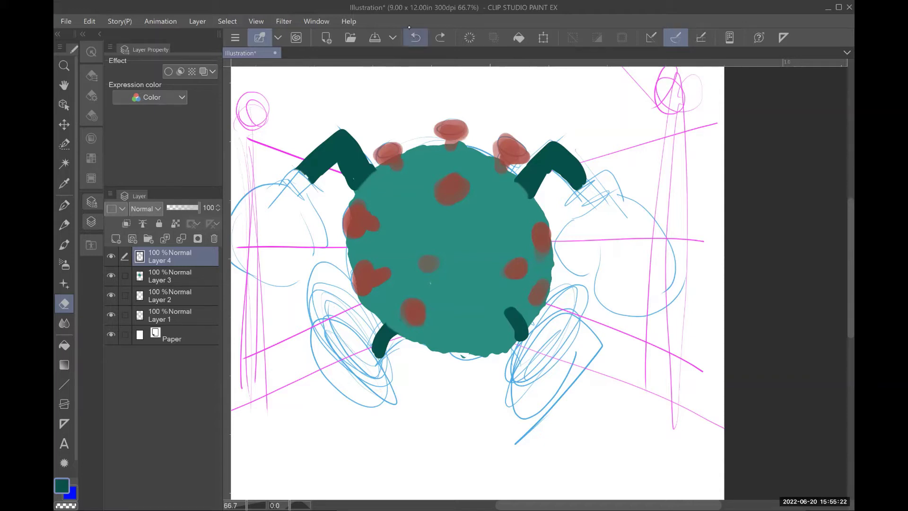
left_click(413, 35)
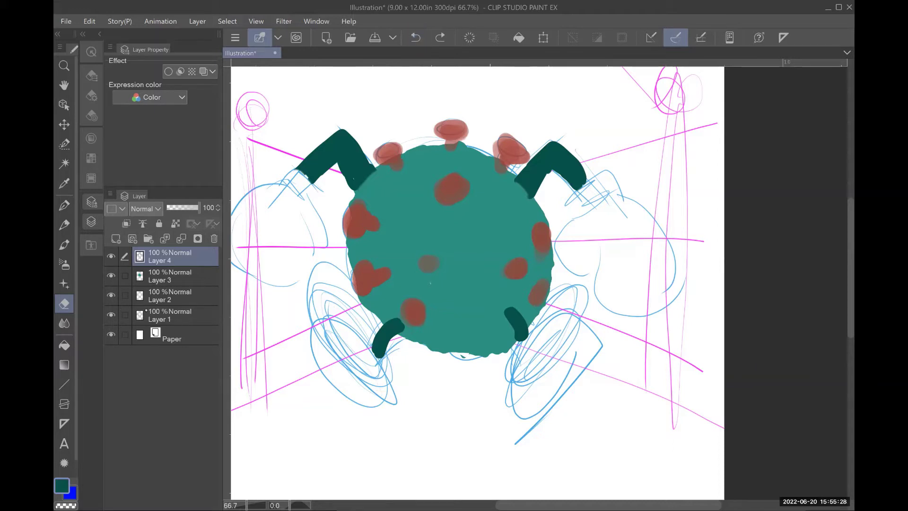
Step: Hide the teal body fill and add a new raster layer above the arms and legs
left_click(111, 276)
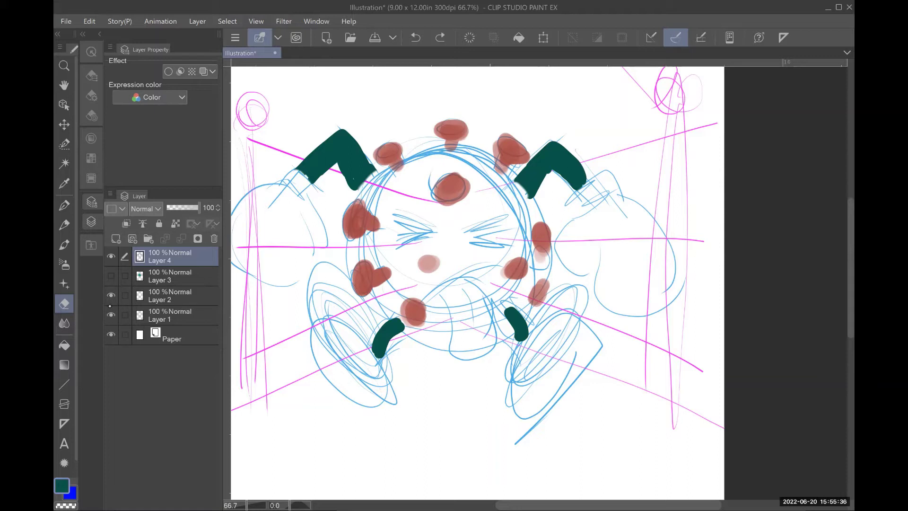
left_click(198, 22)
mouse_move(334, 44)
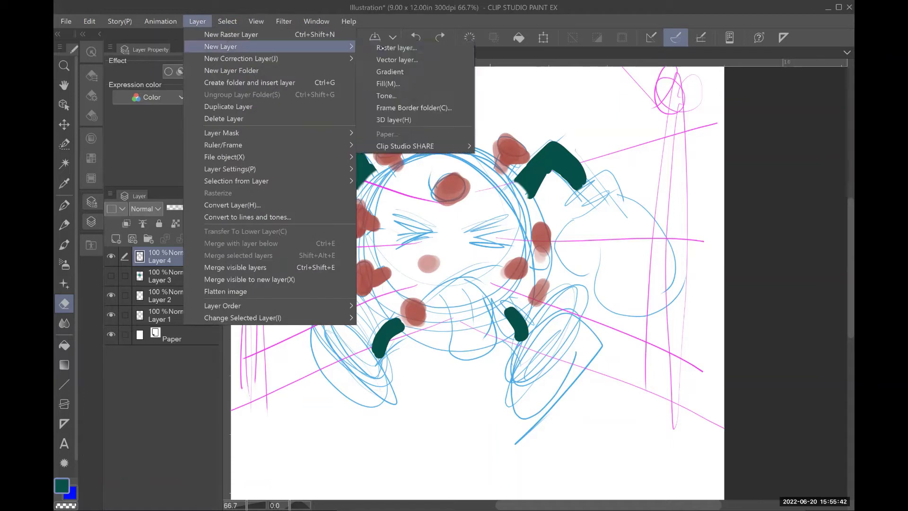
left_click(387, 47)
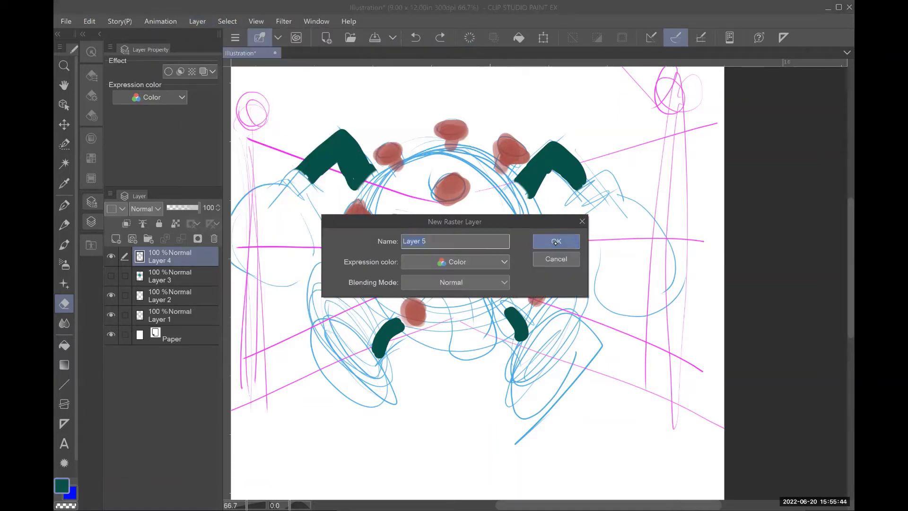
left_click(556, 240)
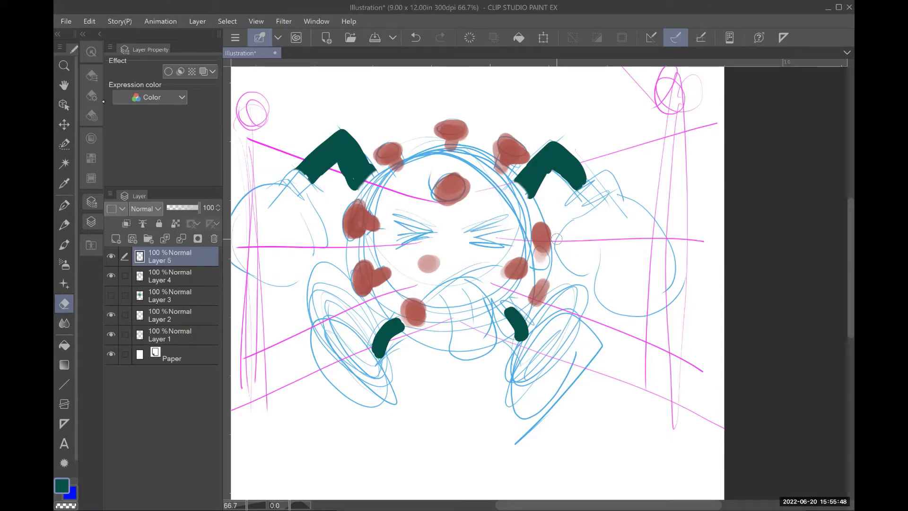
Step: Paint the protruding tongue with the G-pen in solid bright red from the standard color set
left_click(91, 138)
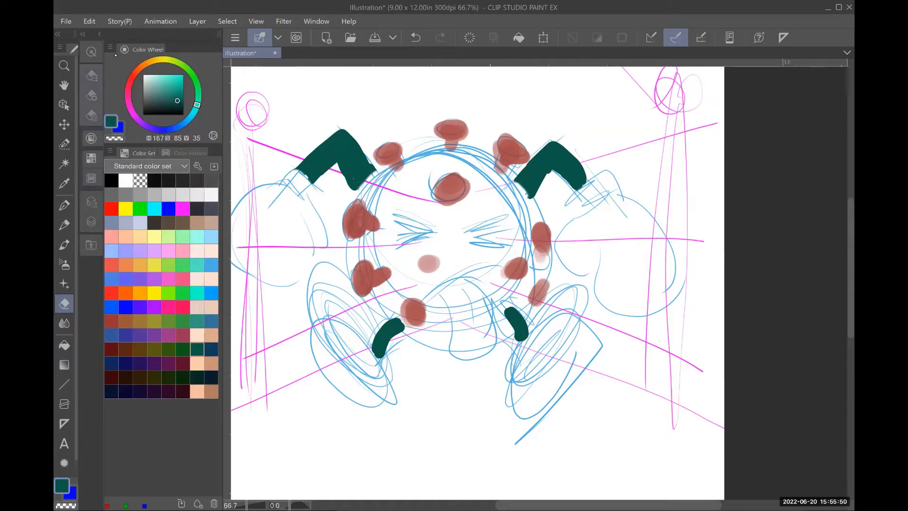
left_click(112, 207)
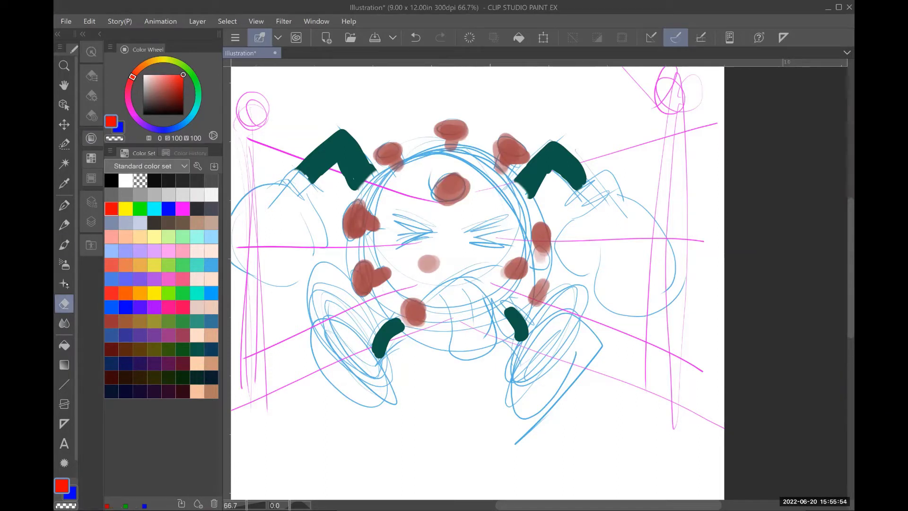
left_click(64, 205)
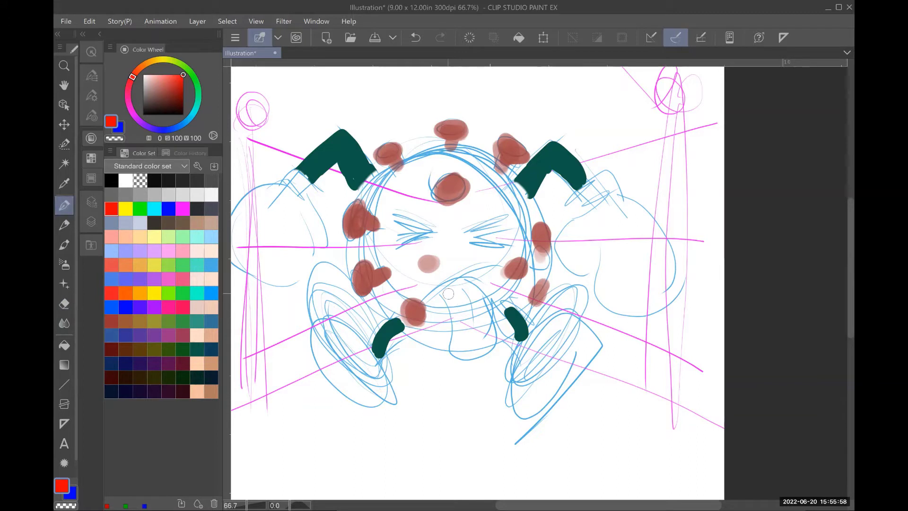
mouse_move(445, 293)
left_mouse_down()
mouse_move(455, 350)
mouse_move(483, 352)
mouse_move(493, 339)
mouse_move(465, 277)
mouse_move(448, 290)
mouse_move(454, 285)
mouse_move(466, 305)
mouse_move(464, 291)
mouse_move(472, 309)
mouse_move(467, 303)
mouse_move(465, 337)
mouse_move(473, 309)
mouse_move(476, 342)
left_mouse_up()
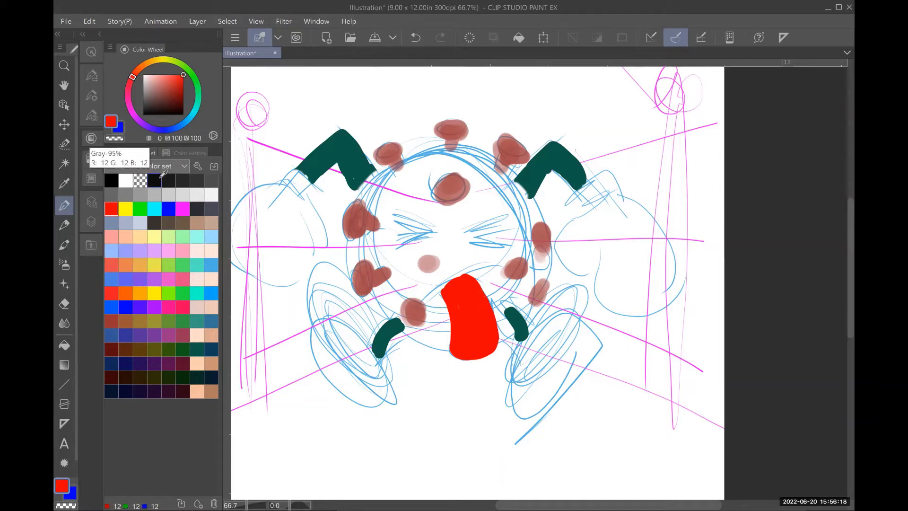
Step: Choose a brown with hue 39, saturation 80 and value 54, and outline the right boxing glove and its cuff
left_click(137, 318)
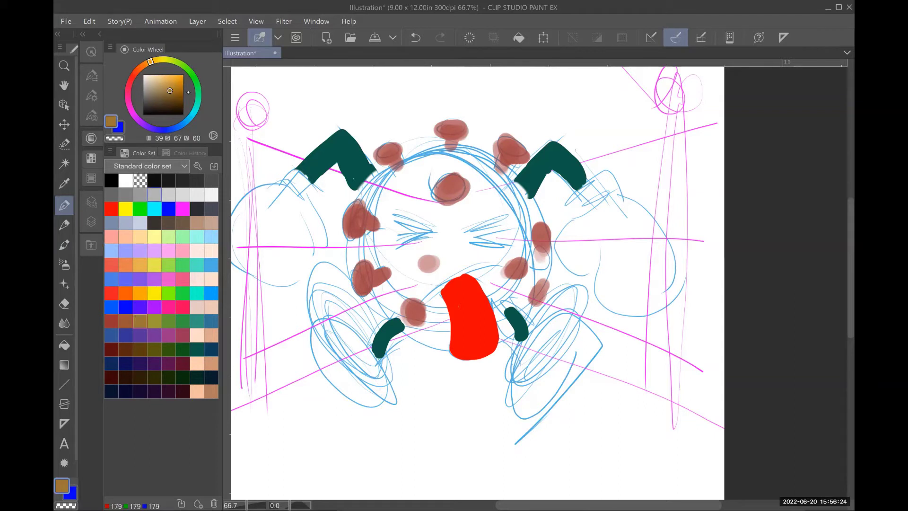
left_click(173, 88)
left_click_drag(173, 88, 177, 91)
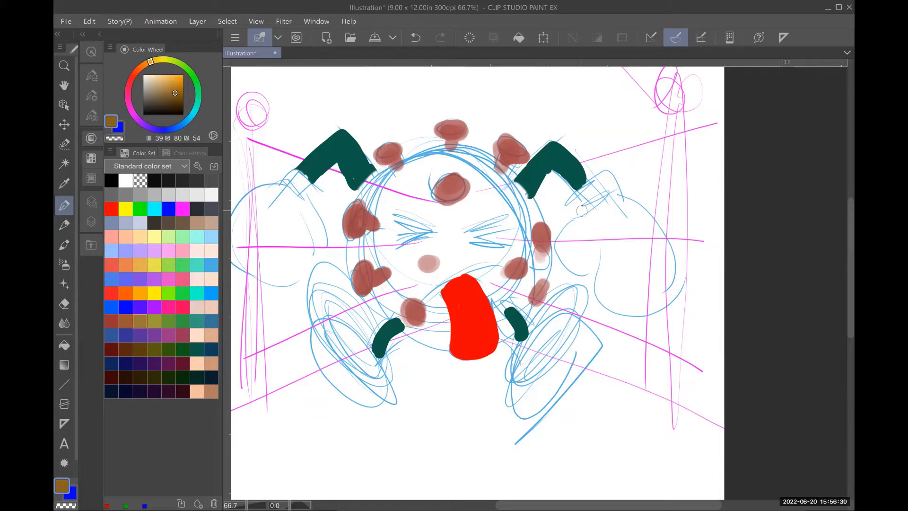
mouse_move(581, 214)
left_mouse_down()
mouse_move(575, 203)
mouse_move(606, 176)
mouse_move(585, 208)
mouse_move(610, 187)
mouse_move(597, 203)
mouse_move(614, 179)
mouse_move(616, 192)
mouse_move(565, 239)
mouse_move(562, 265)
mouse_move(597, 270)
mouse_move(577, 260)
mouse_move(599, 223)
left_mouse_up()
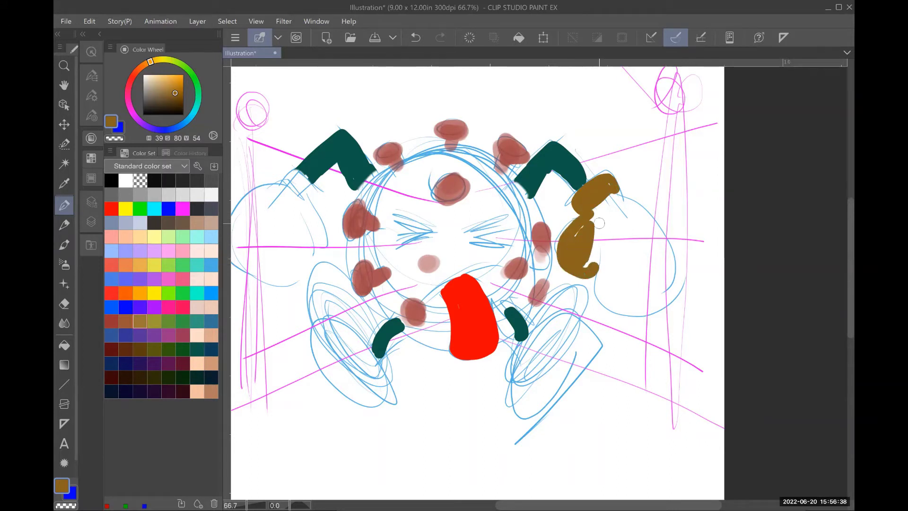
mouse_move(615, 193)
left_mouse_down()
mouse_move(663, 235)
mouse_move(681, 277)
mouse_move(659, 313)
mouse_move(618, 310)
mouse_move(595, 282)
mouse_move(605, 255)
mouse_move(595, 215)
mouse_move(605, 208)
left_mouse_up()
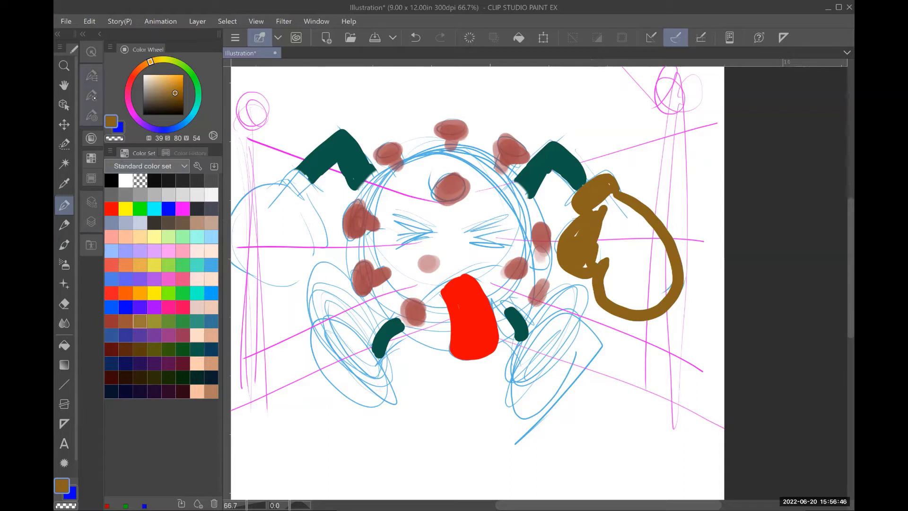
Step: Fill the right glove solid brown at brush size 23.16, and touch up its cuff at size 6.31
left_click(91, 138)
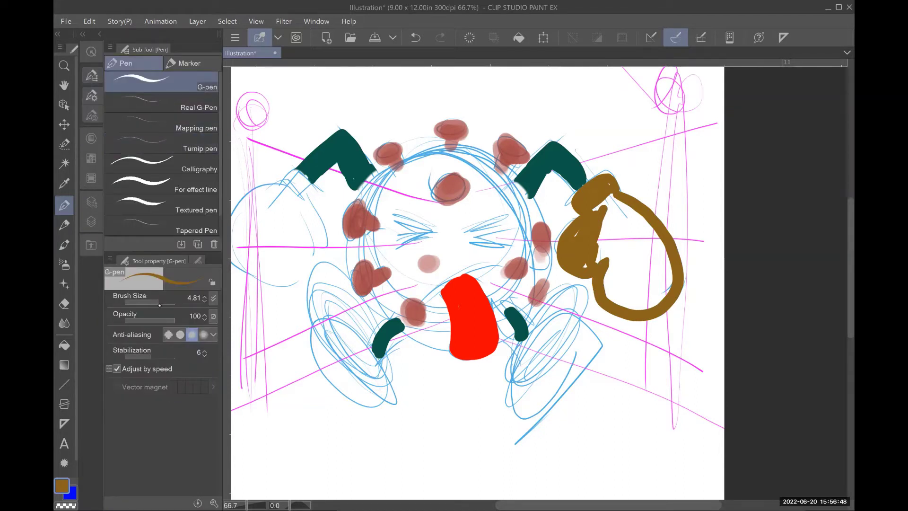
left_click_drag(158, 301, 166, 302)
left_click(616, 245)
mouse_move(617, 245)
left_mouse_down()
mouse_move(651, 269)
mouse_move(601, 201)
mouse_move(608, 198)
left_mouse_up()
mouse_move(608, 282)
left_mouse_down()
mouse_move(614, 298)
mouse_move(661, 303)
mouse_move(668, 265)
left_mouse_up()
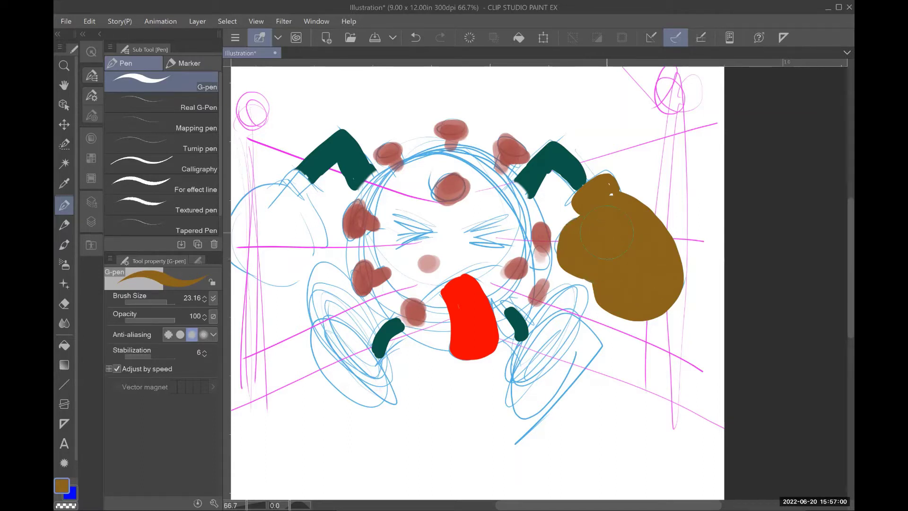
left_click(416, 38)
left_click_drag(513, 272, 539, 281)
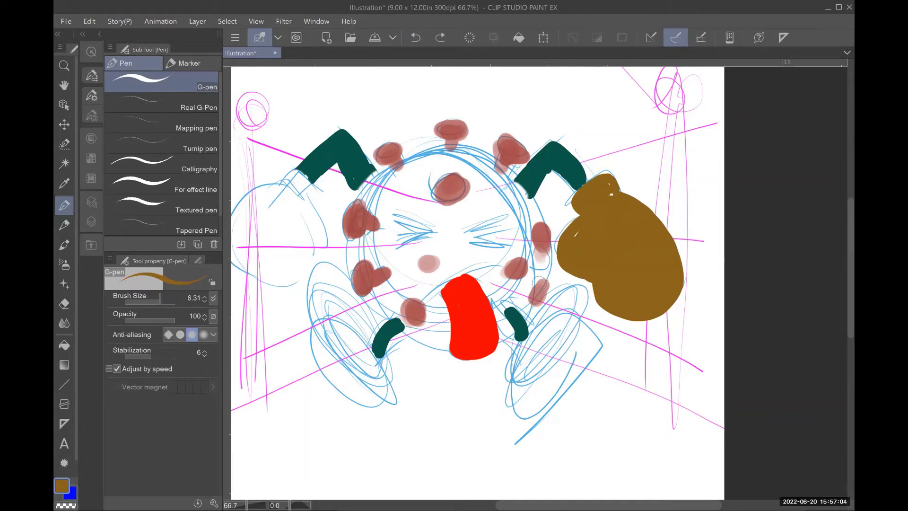
left_click(610, 192)
Step: Outline the left boxing glove in the same brown and fill it at brush size 11.45
mouse_move(289, 169)
left_mouse_down()
mouse_move(310, 190)
mouse_move(306, 202)
mouse_move(286, 170)
mouse_move(276, 185)
mouse_move(289, 192)
mouse_move(428, 212)
mouse_move(392, 209)
mouse_move(369, 239)
mouse_move(364, 266)
mouse_move(385, 293)
left_mouse_up()
mouse_move(442, 215)
left_mouse_down()
mouse_move(464, 267)
mouse_move(451, 270)
mouse_move(436, 214)
mouse_move(442, 301)
mouse_move(412, 307)
mouse_move(391, 290)
mouse_move(384, 276)
mouse_move(399, 232)
mouse_move(376, 246)
left_mouse_up()
left_click_drag(539, 283, 548, 283)
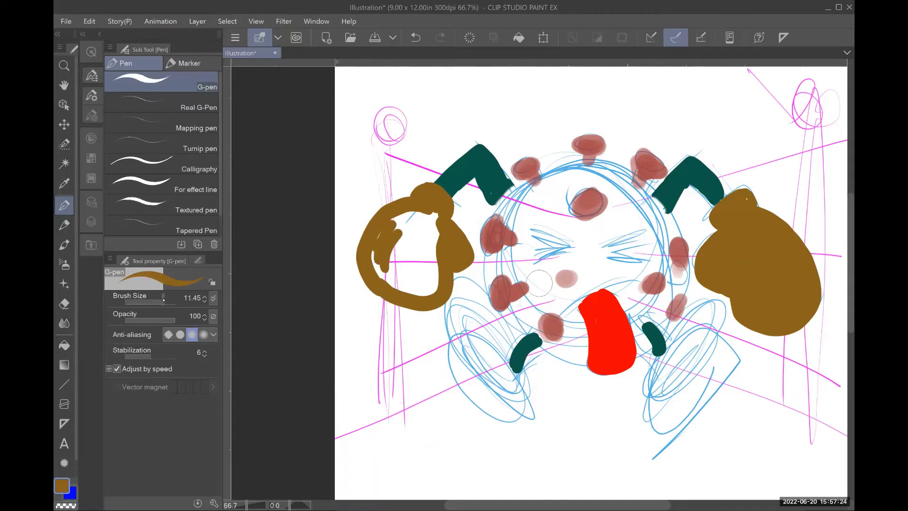
mouse_move(402, 241)
left_mouse_down()
mouse_move(381, 245)
mouse_move(387, 264)
mouse_move(403, 283)
mouse_move(399, 247)
mouse_move(399, 274)
mouse_move(427, 222)
mouse_move(426, 289)
left_mouse_up()
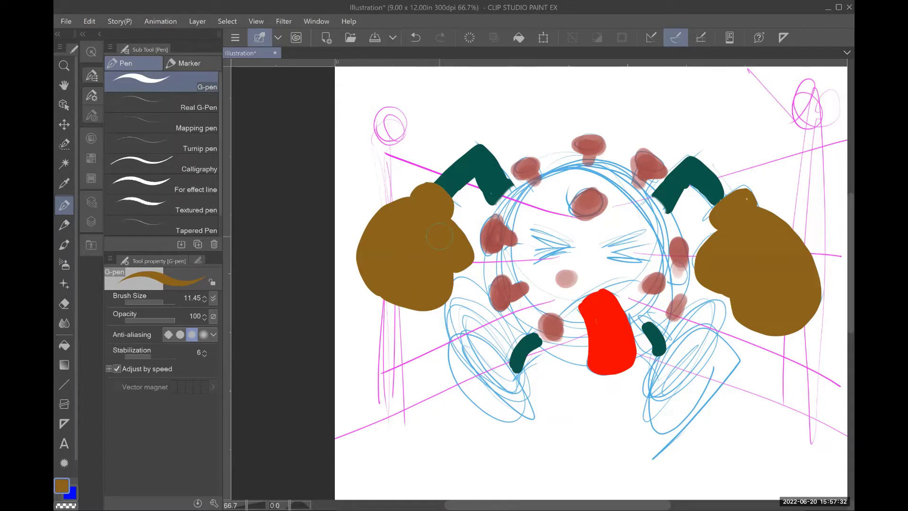
Step: Paint both shoes below the legs as solid brown slanted ovals over the sketched feet
scroll(439, 237, "right", 4)
scroll(440, 236, "down", 1)
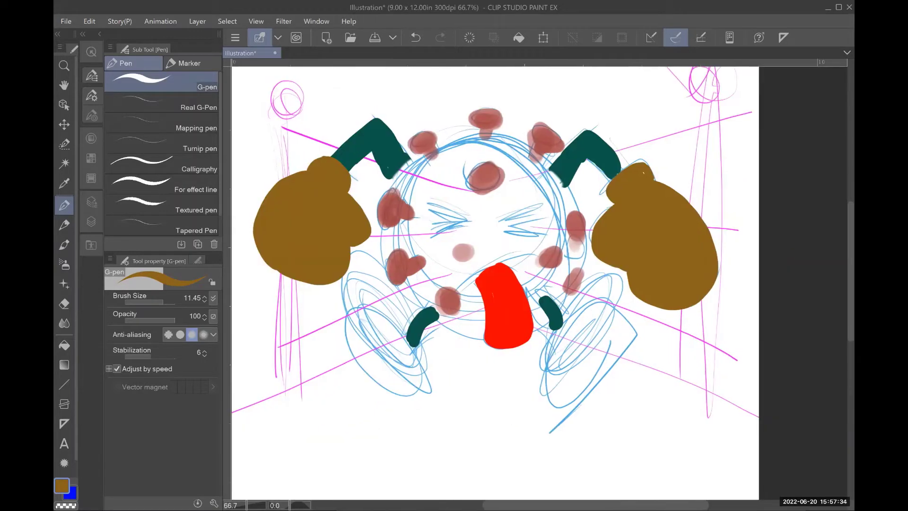
mouse_move(554, 378)
left_mouse_down()
mouse_move(575, 326)
mouse_move(607, 294)
mouse_move(613, 301)
mouse_move(604, 333)
mouse_move(551, 387)
left_mouse_up()
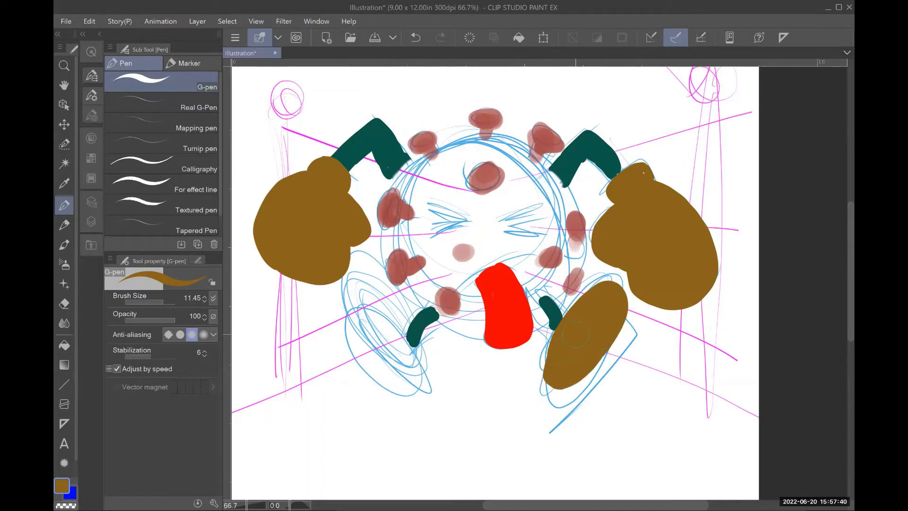
mouse_move(416, 378)
left_mouse_down()
mouse_move(382, 321)
mouse_move(360, 306)
mouse_move(342, 316)
mouse_move(400, 371)
mouse_move(411, 370)
left_mouse_up()
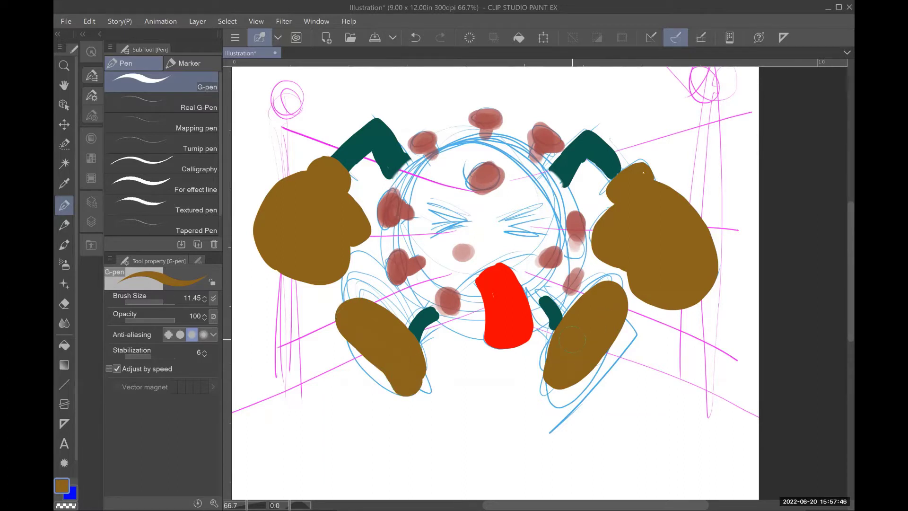
mouse_move(562, 368)
left_mouse_down()
mouse_move(561, 393)
mouse_move(595, 360)
mouse_move(603, 333)
left_mouse_up()
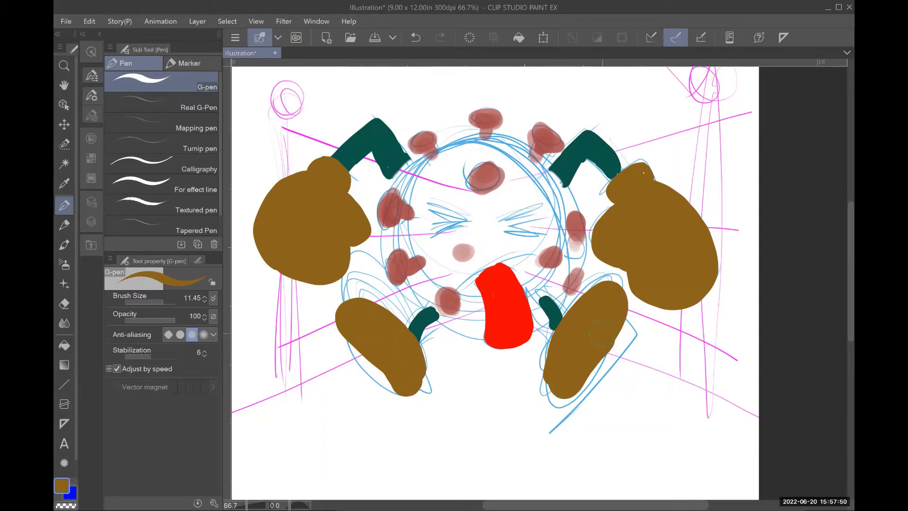
Step: Reduce the brush size to 3.48 and paint small brown ankle cuffs where the shoes meet the legs
key("bracketleft")
key("bracketleft")
key("bracketleft")
key("bracketleft")
key("bracketleft")
left_click_drag(411, 328, 418, 341)
left_click_drag(560, 317, 553, 328)
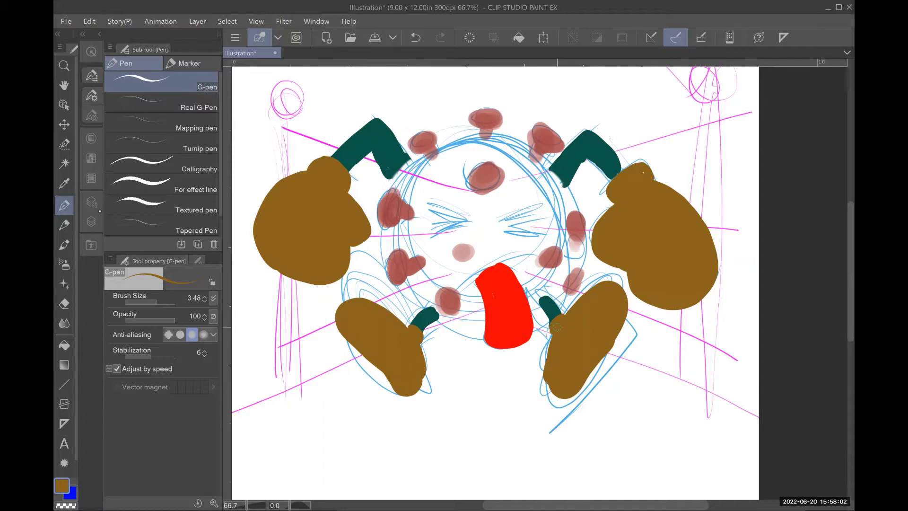
Step: Choose a very dark brown (hue 39, saturation 36, value 14) and add a new raster layer
left_click(91, 139)
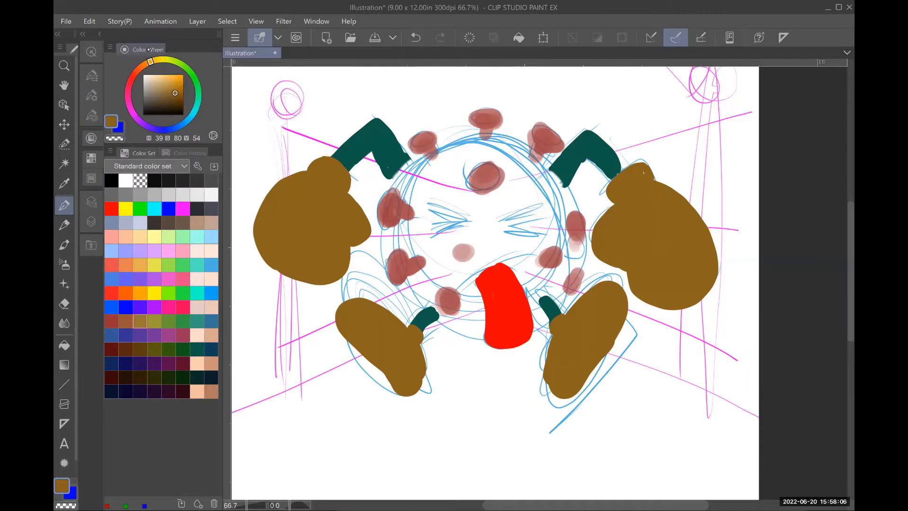
left_click_drag(170, 101, 160, 102)
left_click(158, 109)
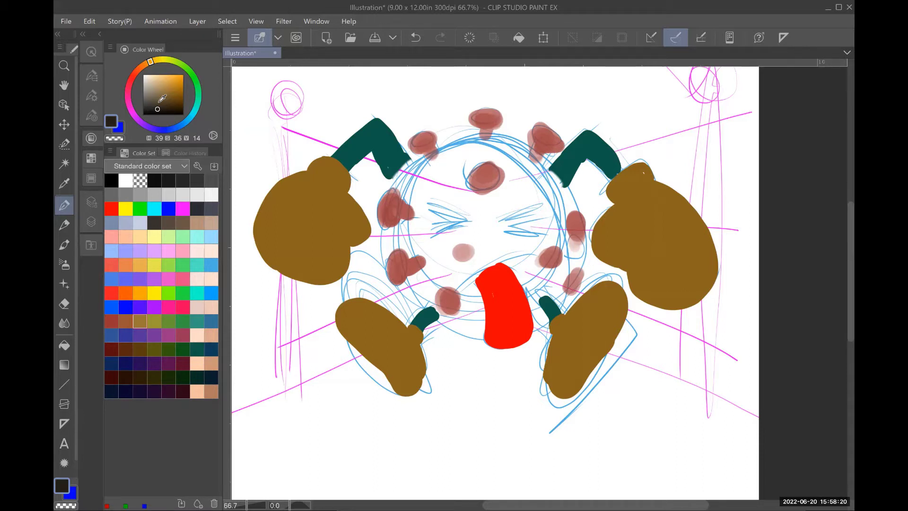
left_click(208, 27)
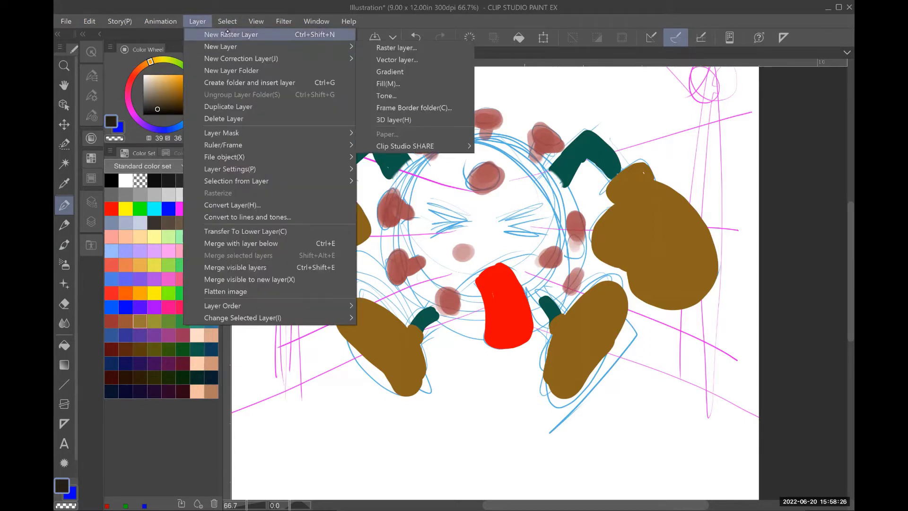
left_click(227, 33)
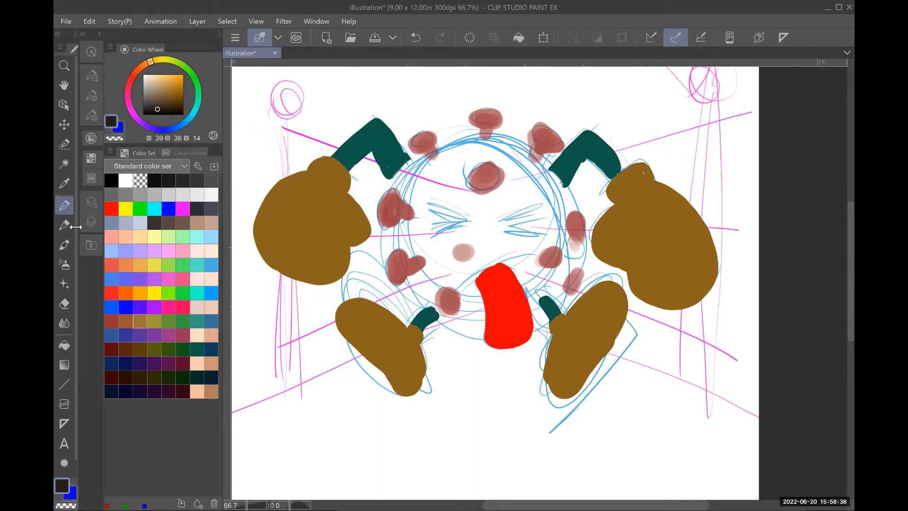
Step: Switch to the Straight line tool and set its brush size to 21.94
left_click(65, 384)
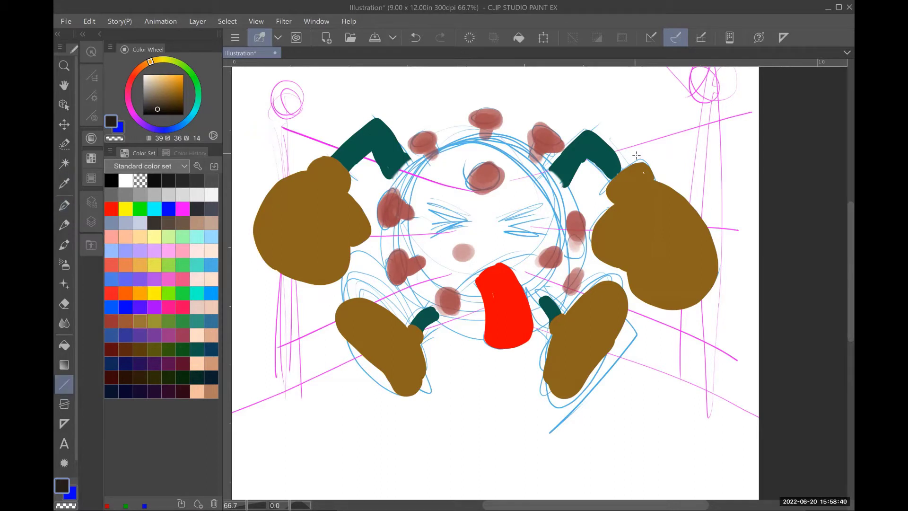
left_click(88, 97)
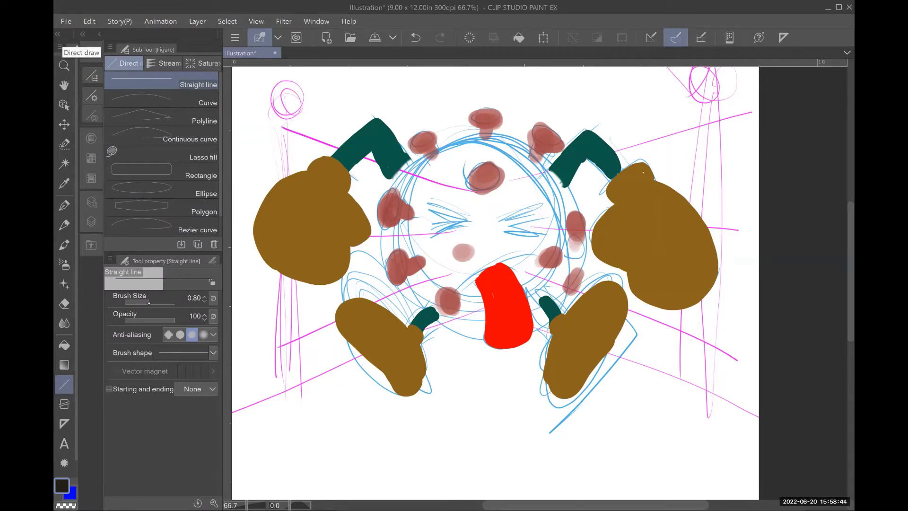
left_click_drag(142, 303, 158, 304)
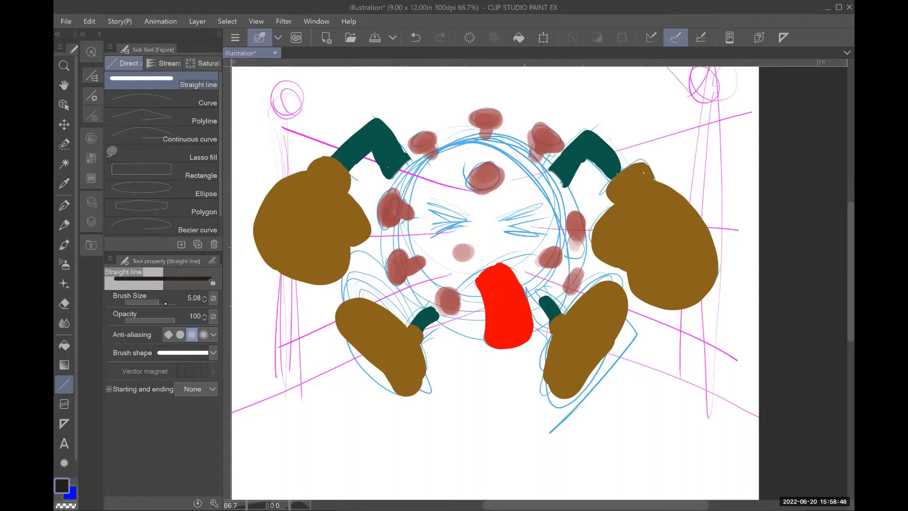
left_click_drag(159, 304, 166, 303)
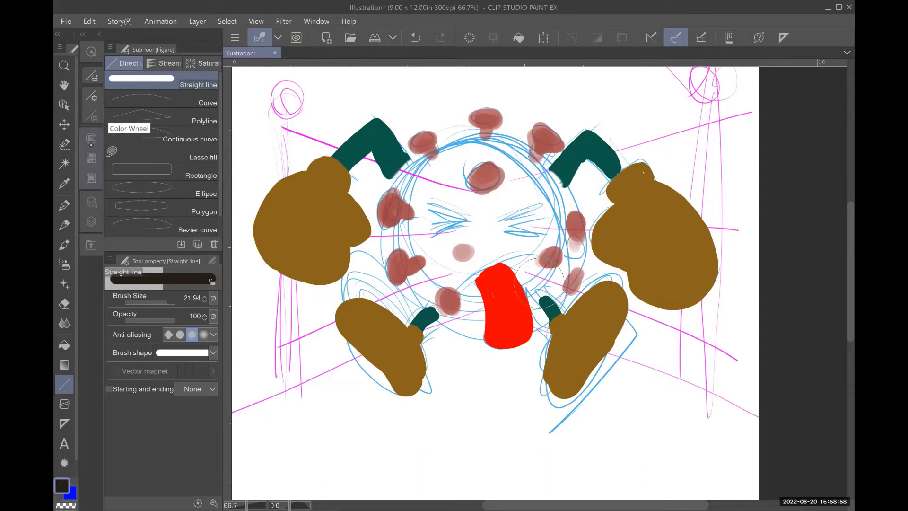
Step: Toggle the visibility of Layer 3 and Layer 4 to check which artwork each holds, and restore both
left_click(91, 138)
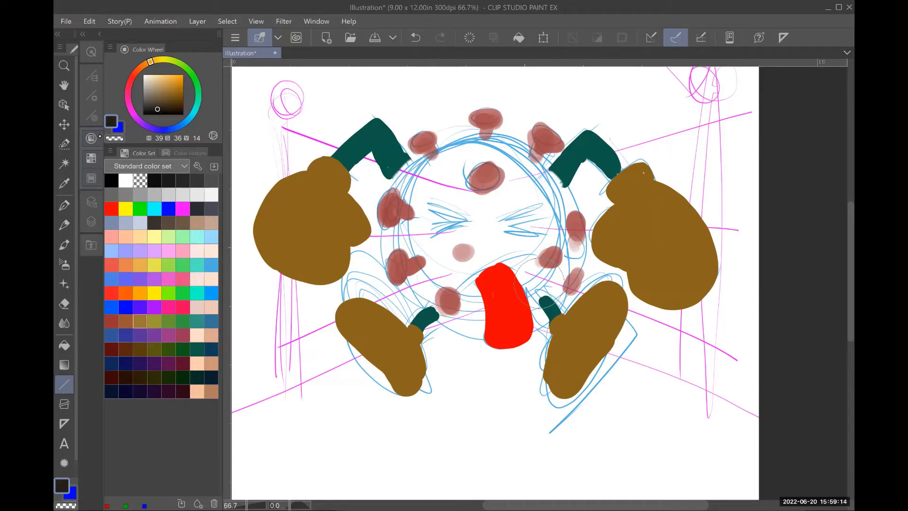
left_click(91, 208)
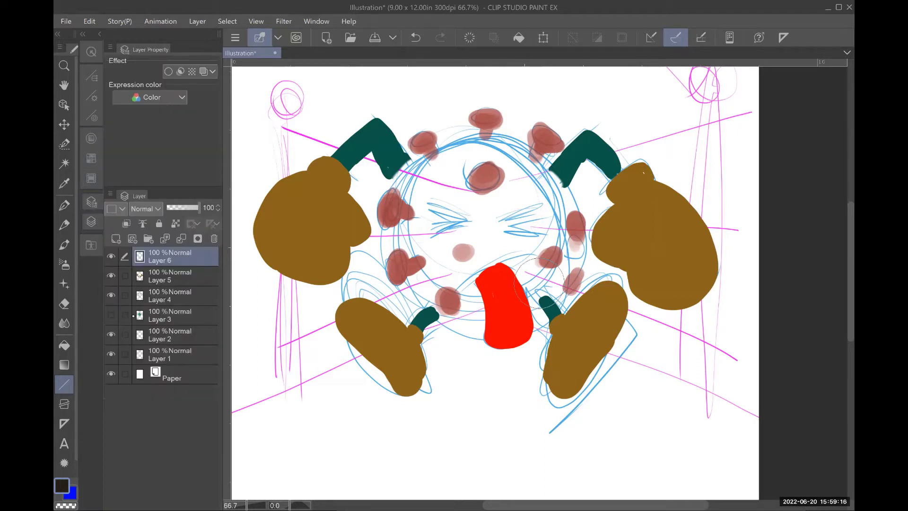
left_click(111, 315)
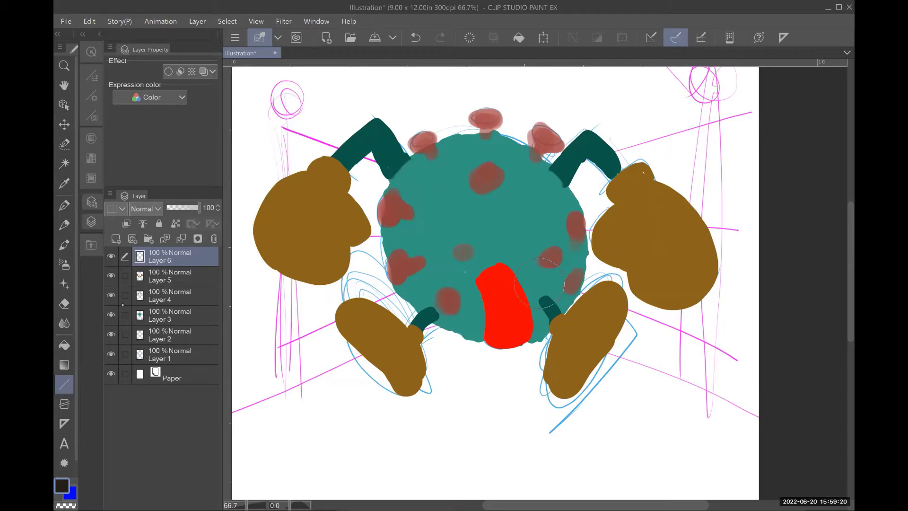
left_click(111, 295)
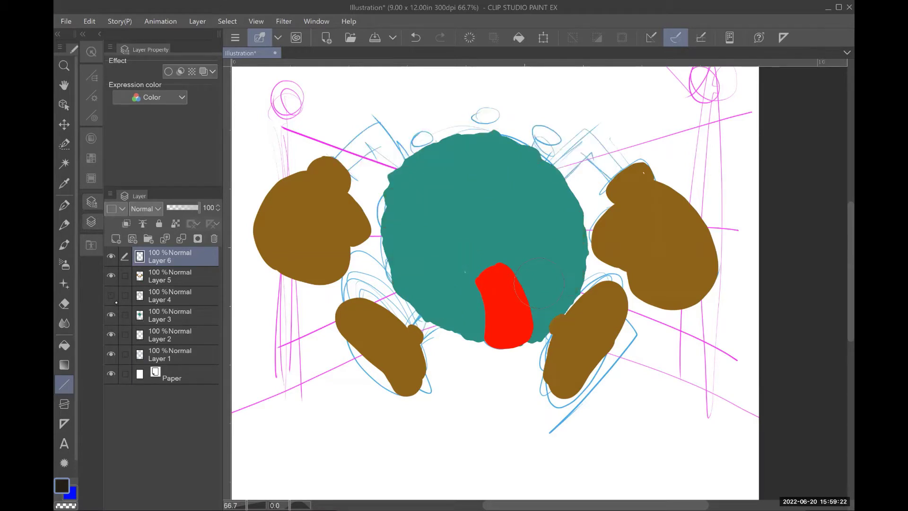
left_click(111, 295)
left_click(111, 315)
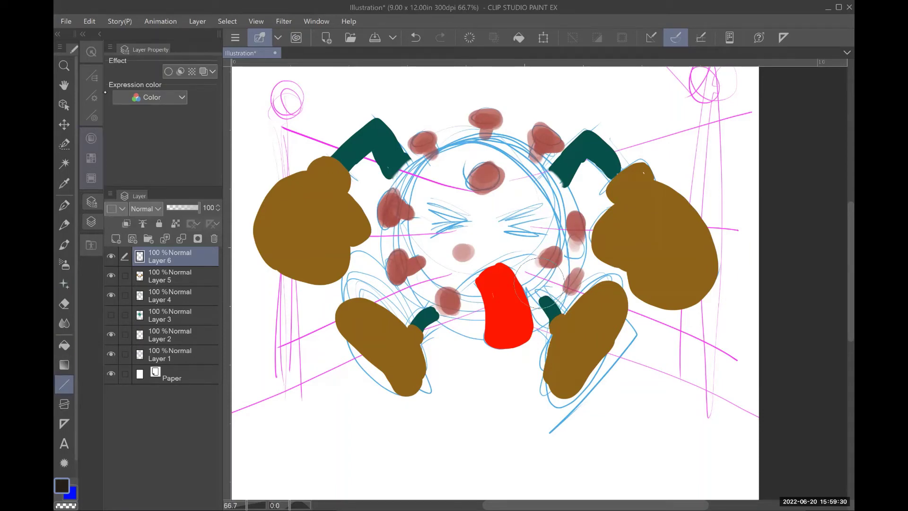
Step: Try a dark straight rope from the forehead toward the right ring post at brush sizes 21.94 and 3.12, undoing each line
left_click(97, 108)
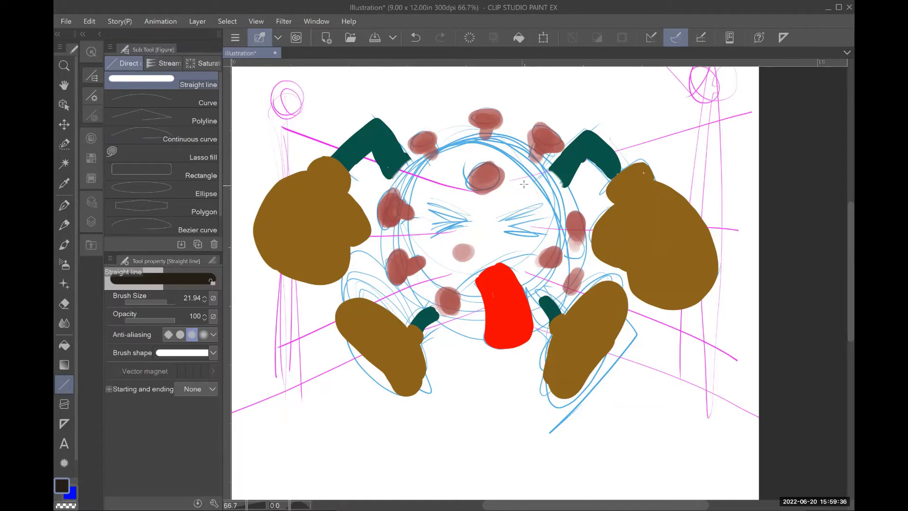
mouse_move(515, 183)
left_mouse_down()
mouse_move(713, 129)
mouse_move(705, 117)
left_mouse_up()
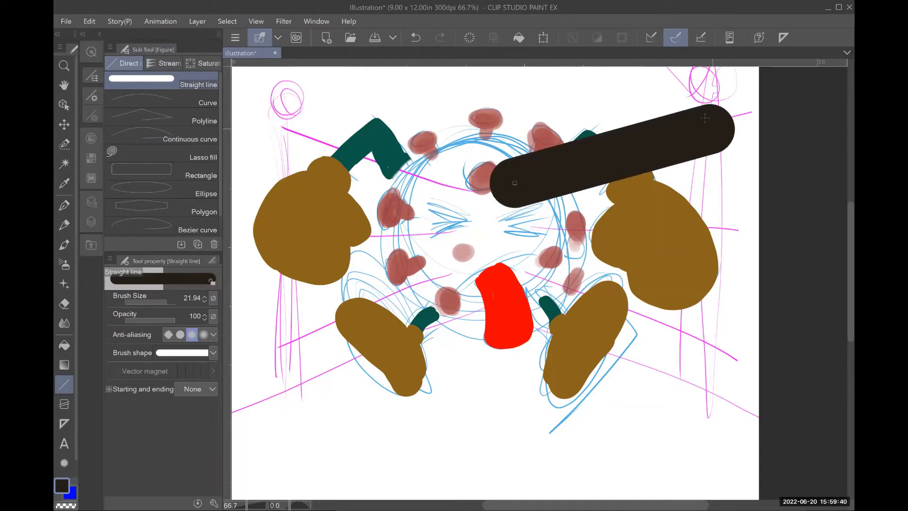
left_click(415, 38)
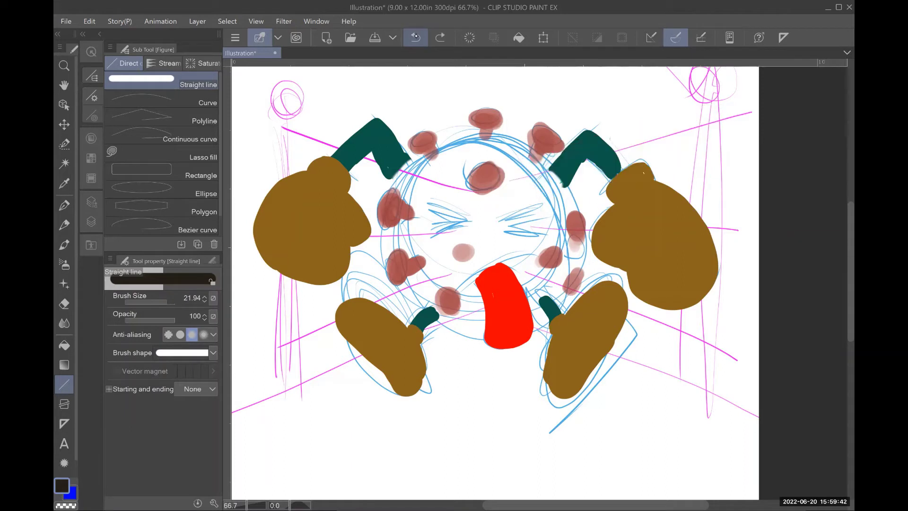
left_click(157, 301)
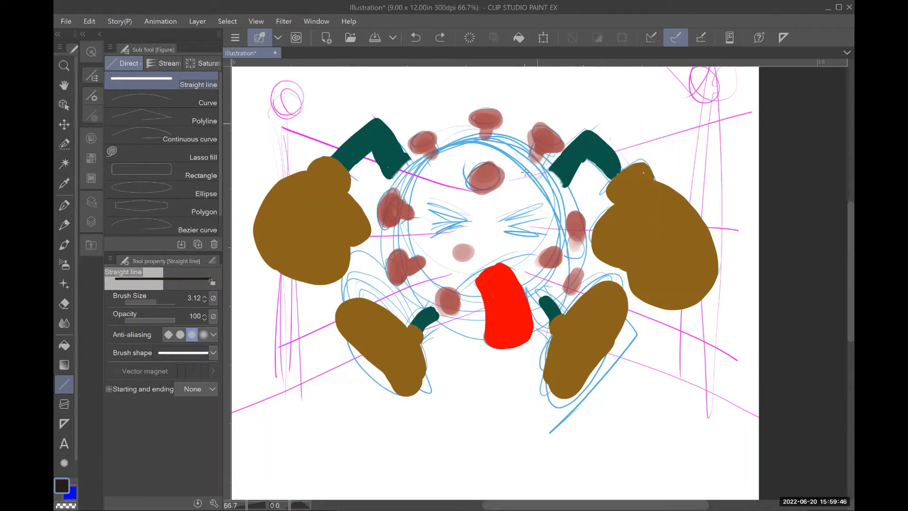
left_click_drag(511, 186, 729, 119)
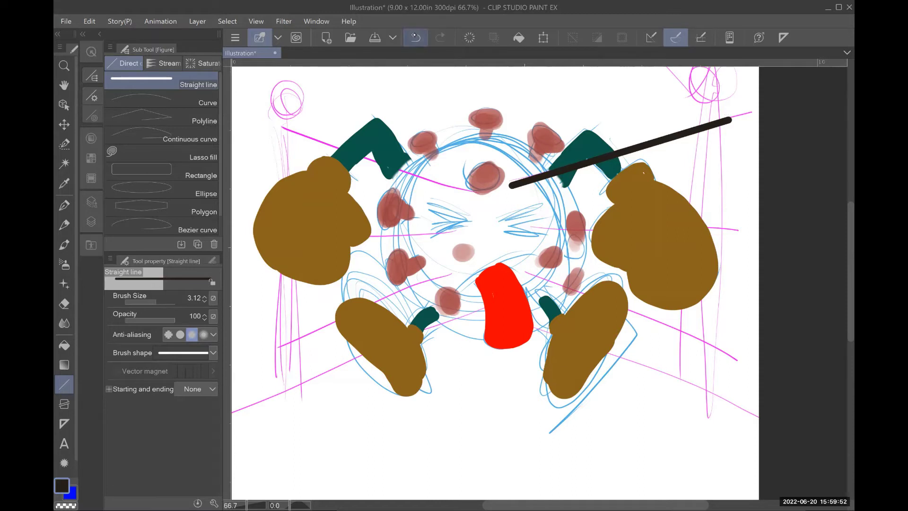
left_click(416, 37)
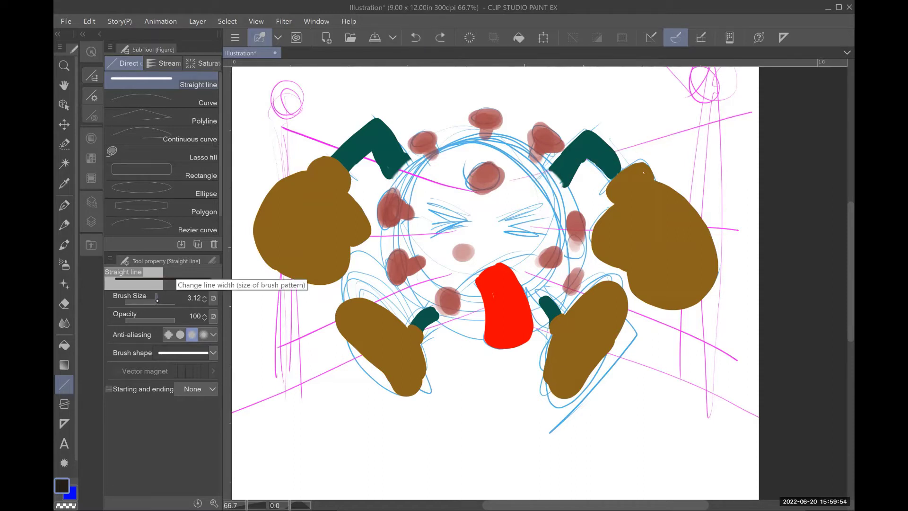
Step: Set the line size to 7.84 and draw three straight purple ropes fanning from the face to the right canvas edge
left_click_drag(157, 300, 161, 299)
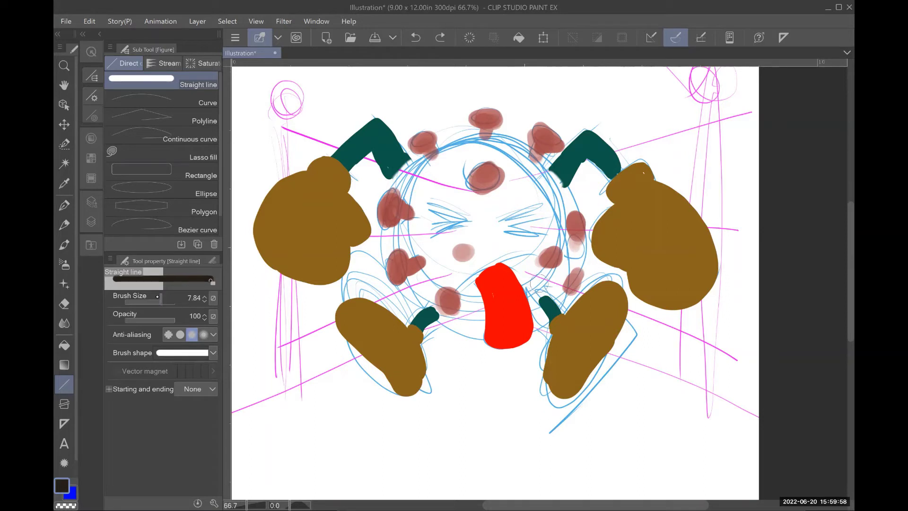
left_click(91, 138)
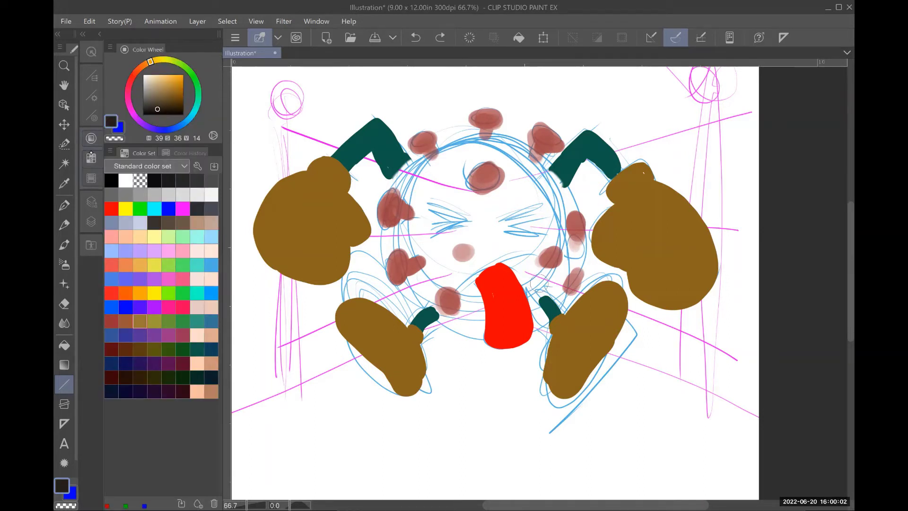
left_click(154, 335)
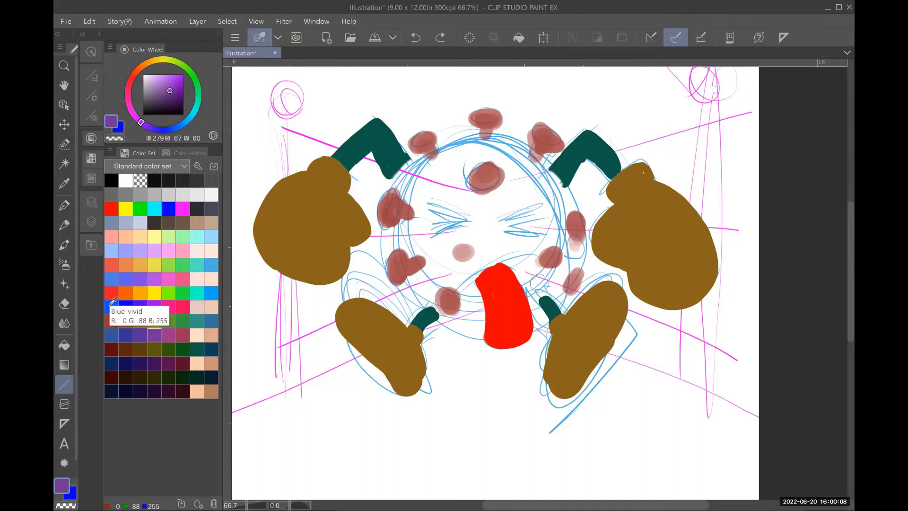
left_click(91, 221)
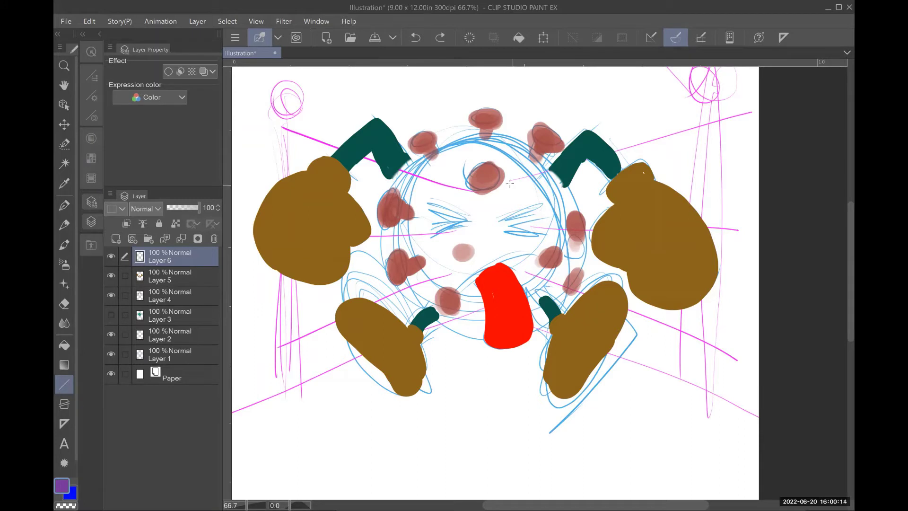
left_click_drag(510, 184, 772, 107)
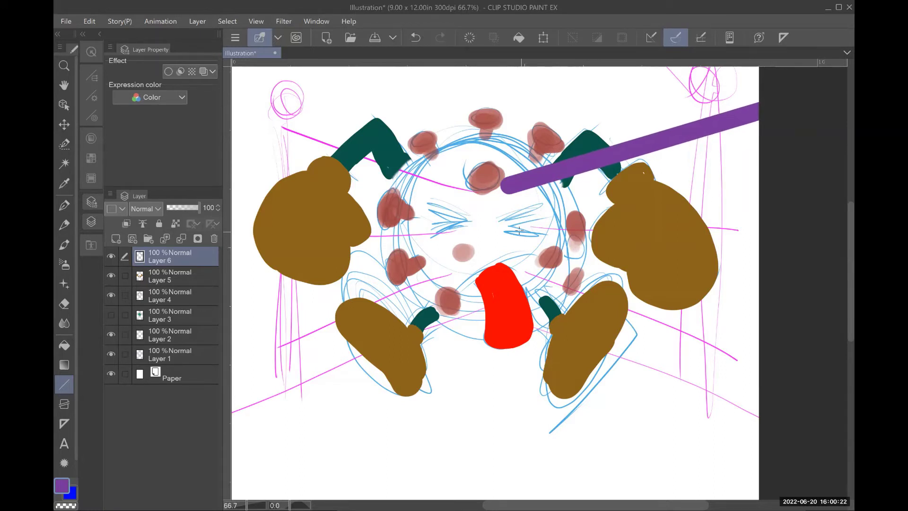
left_click_drag(513, 228, 770, 235)
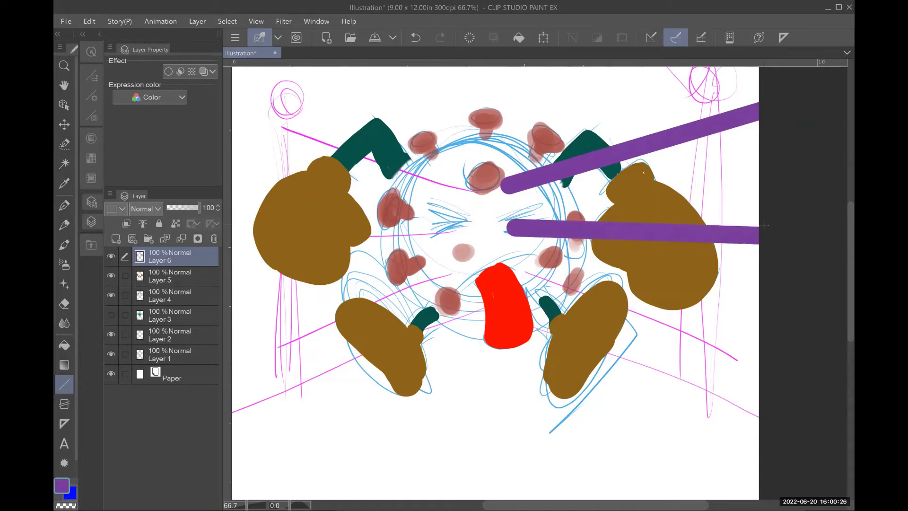
left_click_drag(520, 266, 774, 377)
Step: Draw three matching straight purple ropes from the face out to the left canvas edge, following the sketch
left_click_drag(479, 188, 222, 99)
scroll(473, 236, "left", 1)
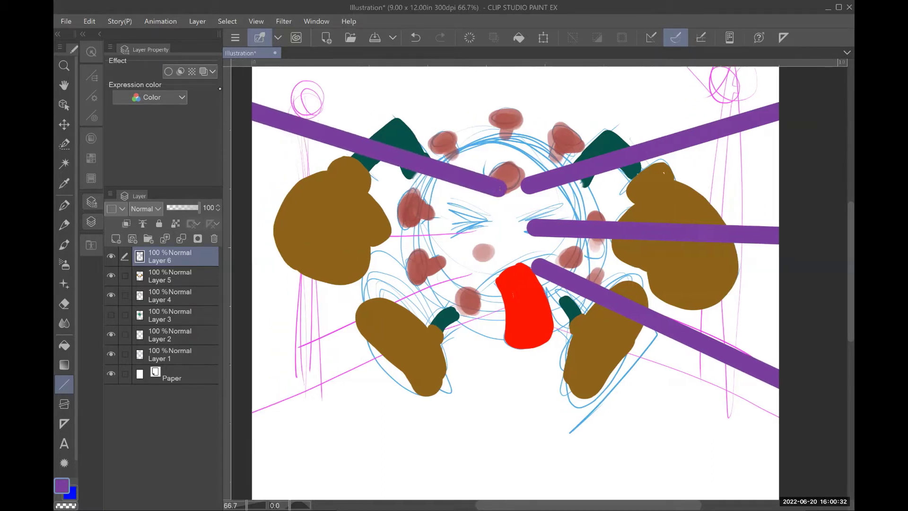
left_click_drag(488, 230, 249, 233)
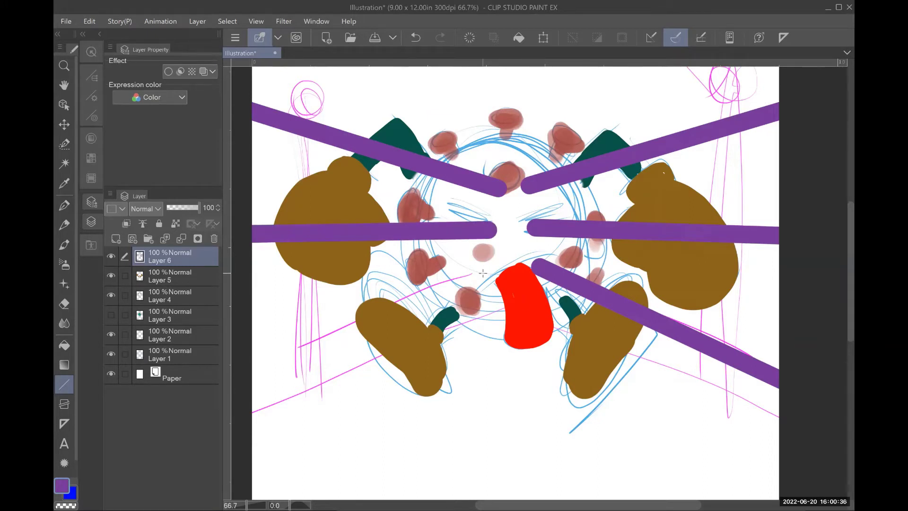
left_click_drag(483, 271, 254, 354)
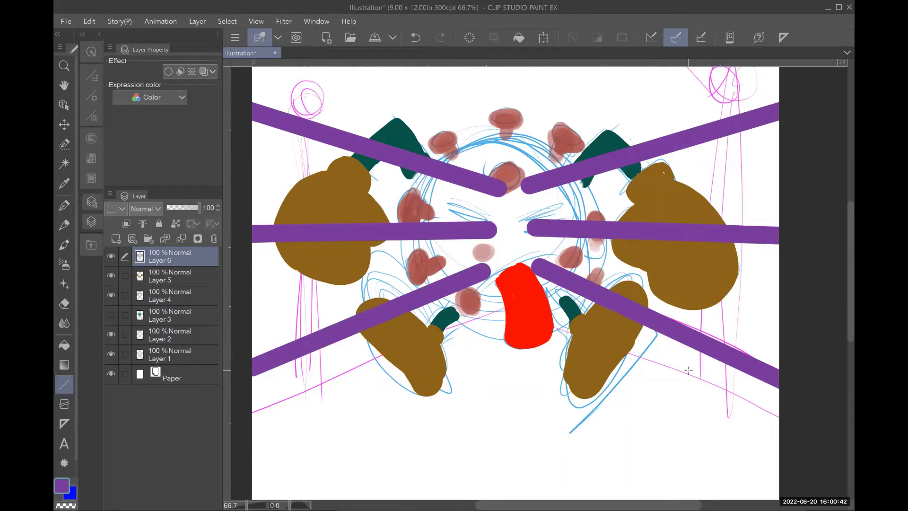
Step: Draw two light-orange straight lines from the tongue to the lower canvas sides and fill the area beneath them as the ring floor
left_click(94, 94)
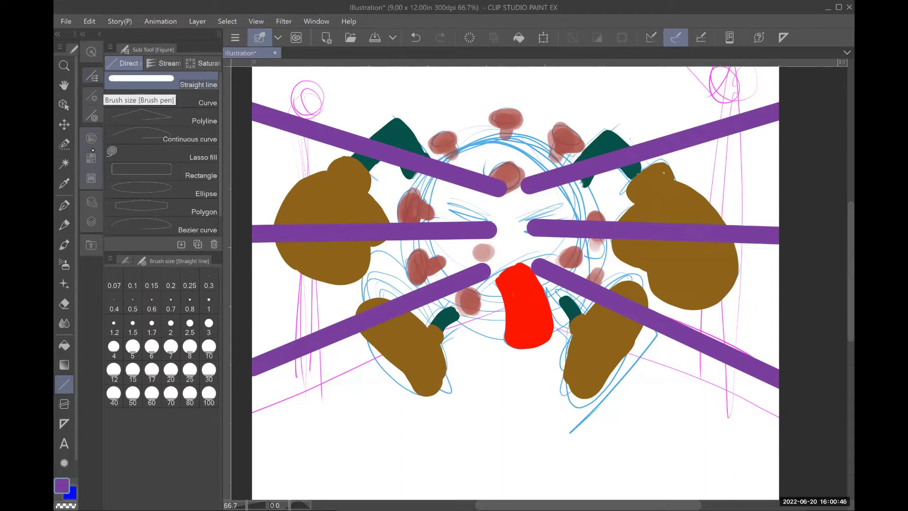
left_click(92, 138)
left_click(143, 263)
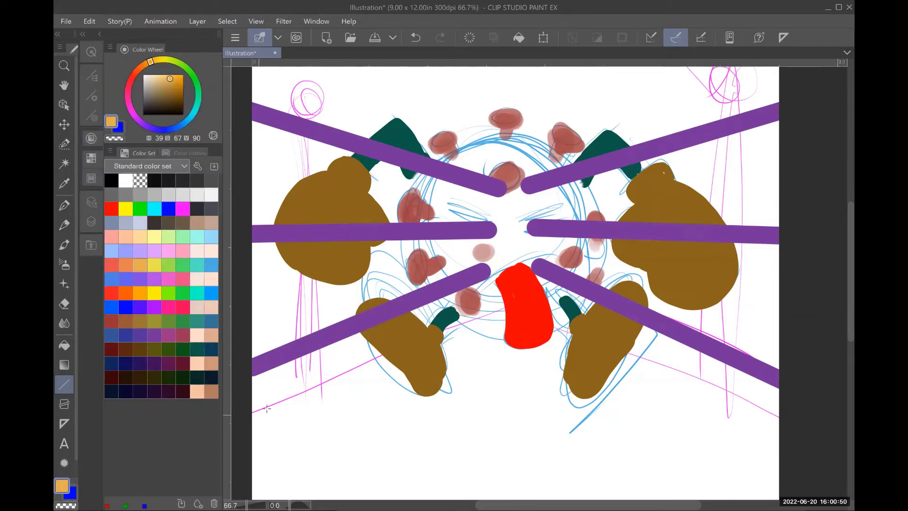
left_click_drag(528, 301, 249, 420)
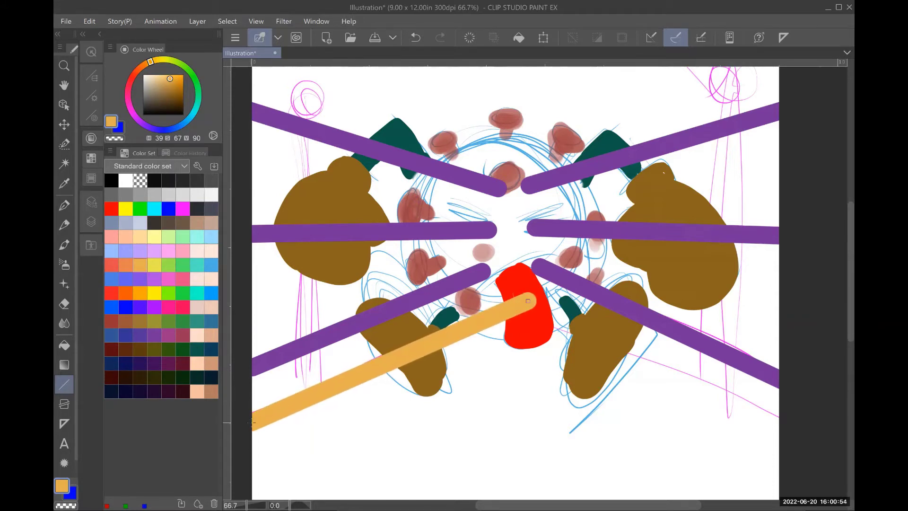
left_click_drag(529, 304, 792, 429)
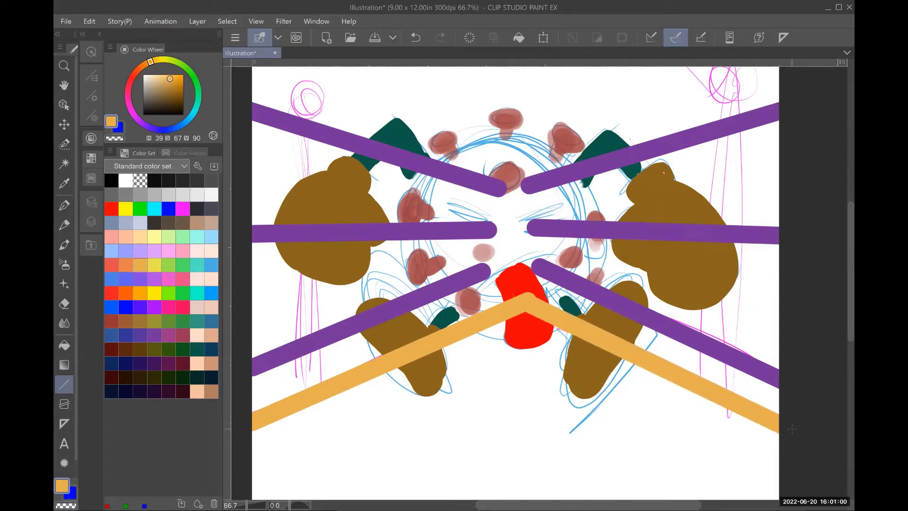
key("g")
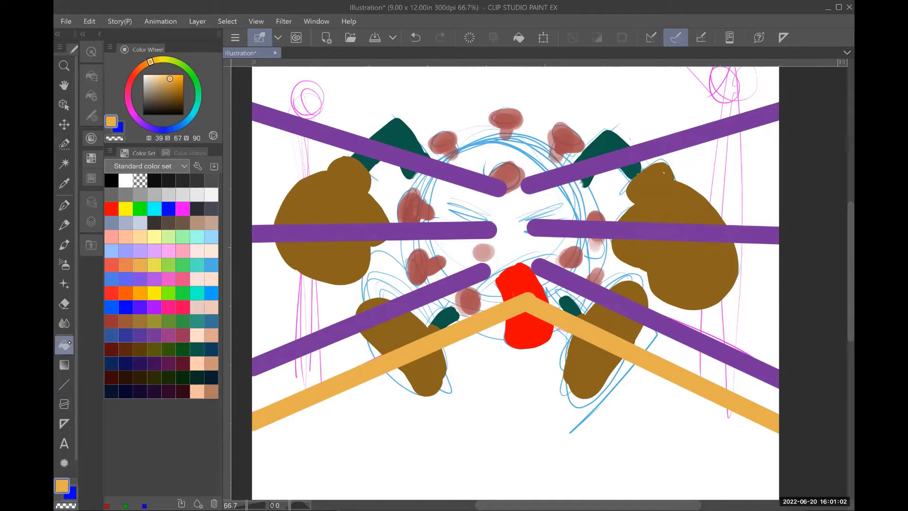
left_click(447, 442)
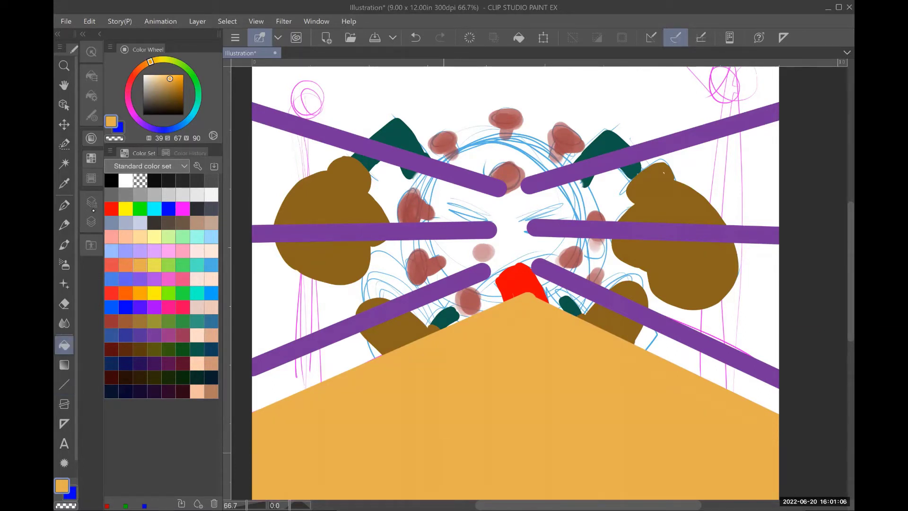
Step: Move the ropes-and-floor layer (Layer 6) directly below Layer 3, above Layer 2, and show the teal body on Layer 3
left_click(93, 202)
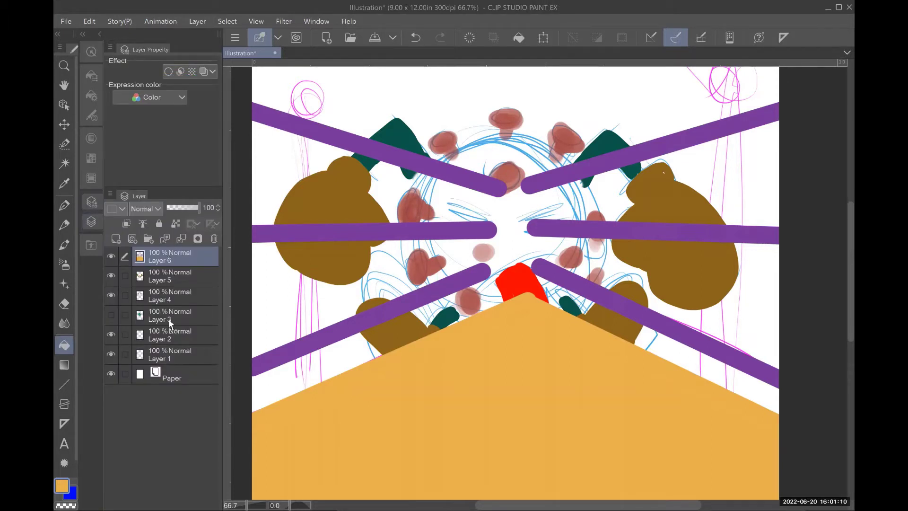
left_click_drag(168, 318, 174, 321)
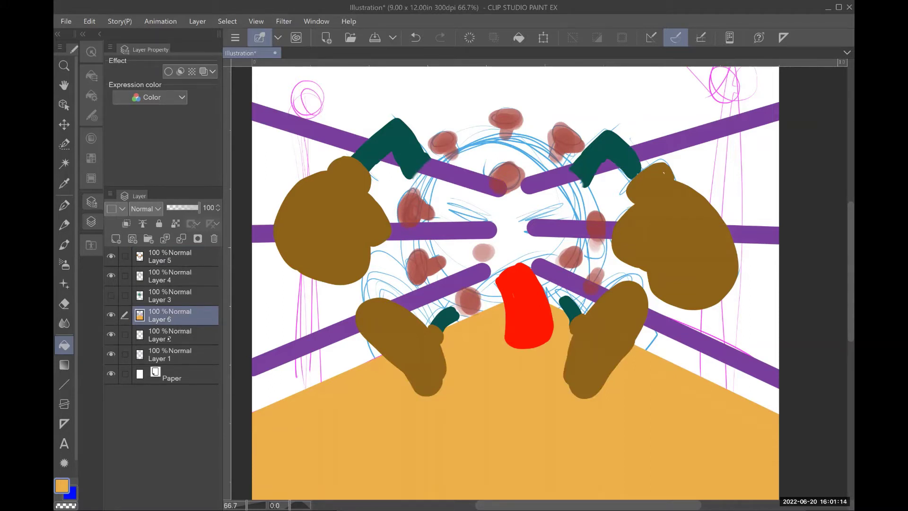
left_click_drag(169, 339, 168, 340)
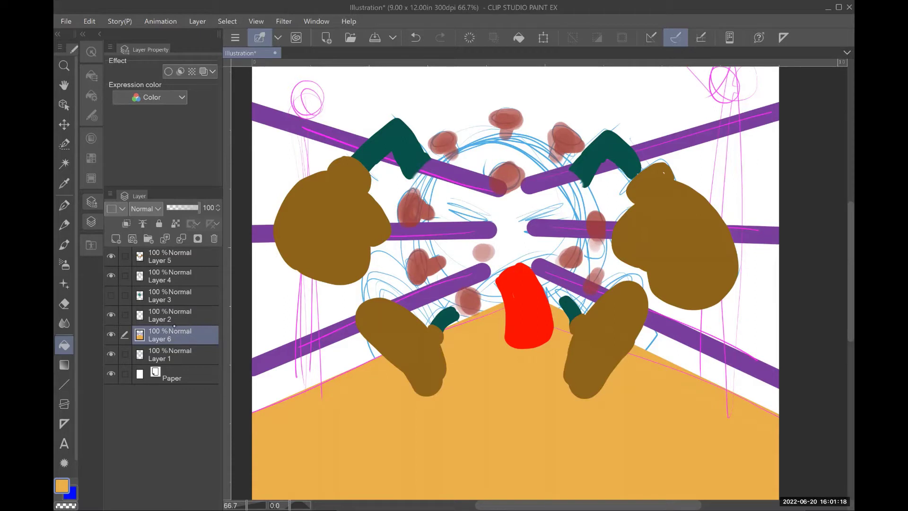
left_click_drag(181, 325, 176, 314)
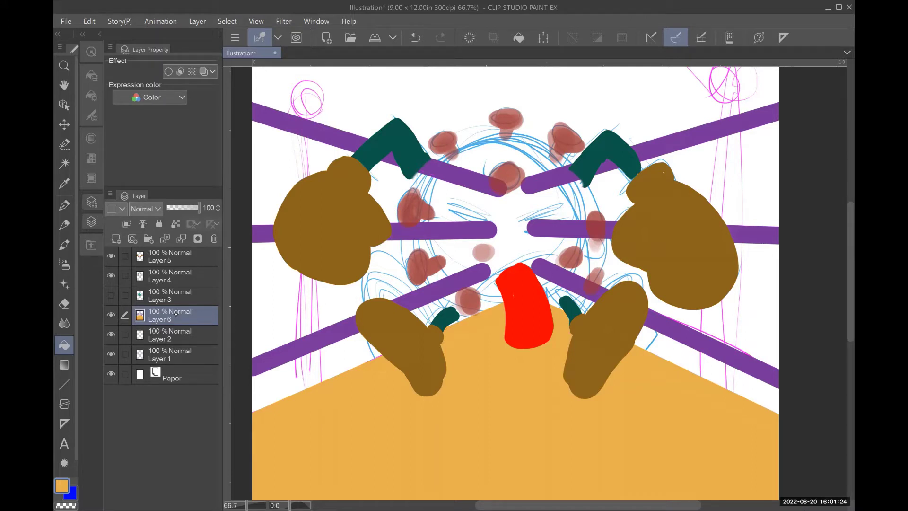
left_click(70, 238)
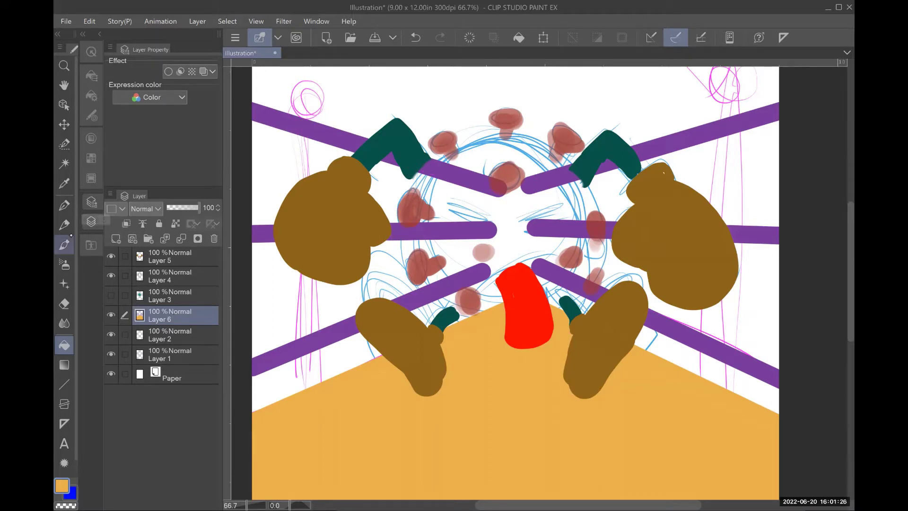
left_click(64, 264)
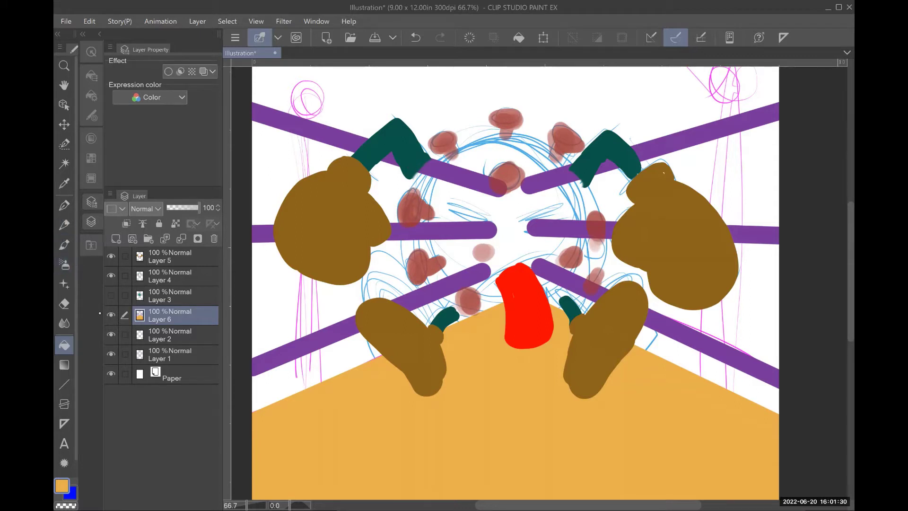
left_click(111, 296)
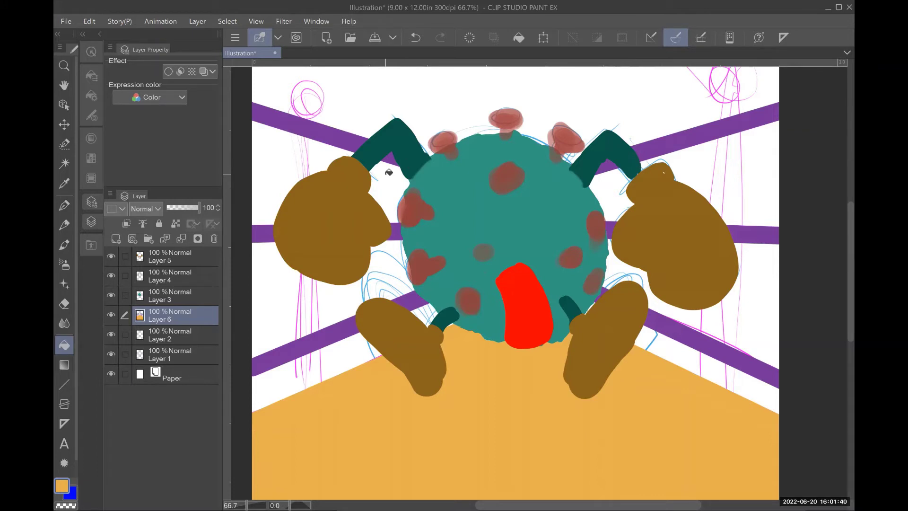
Step: Erase the parts of both raised arms on Layer 4 where the upper purple ropes cross them
left_click(111, 276)
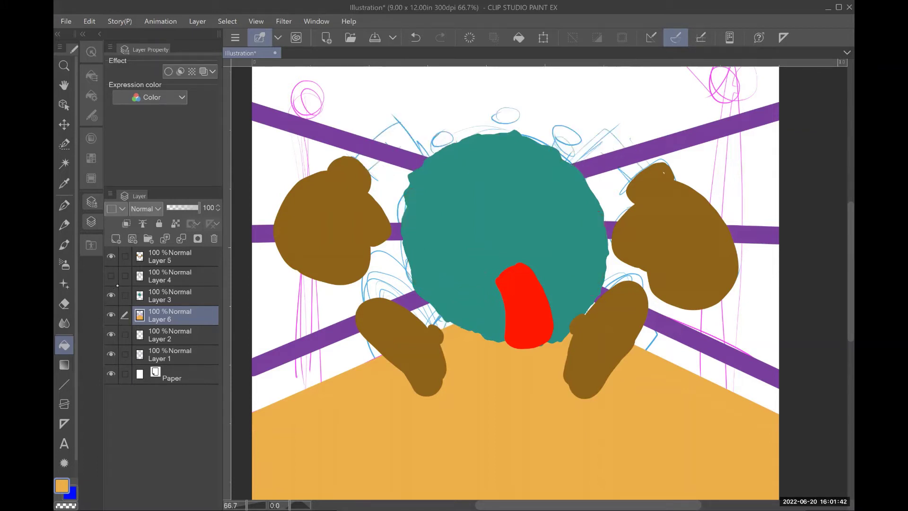
left_click(110, 276)
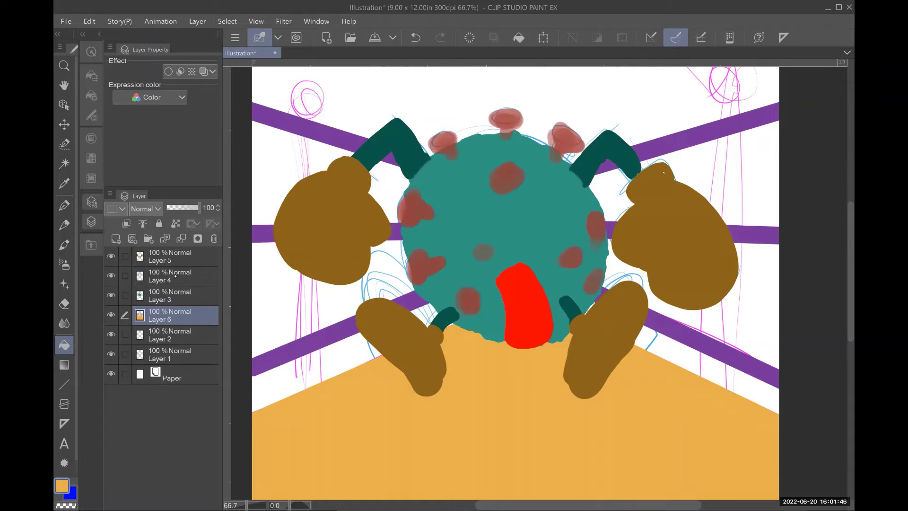
left_click(173, 280)
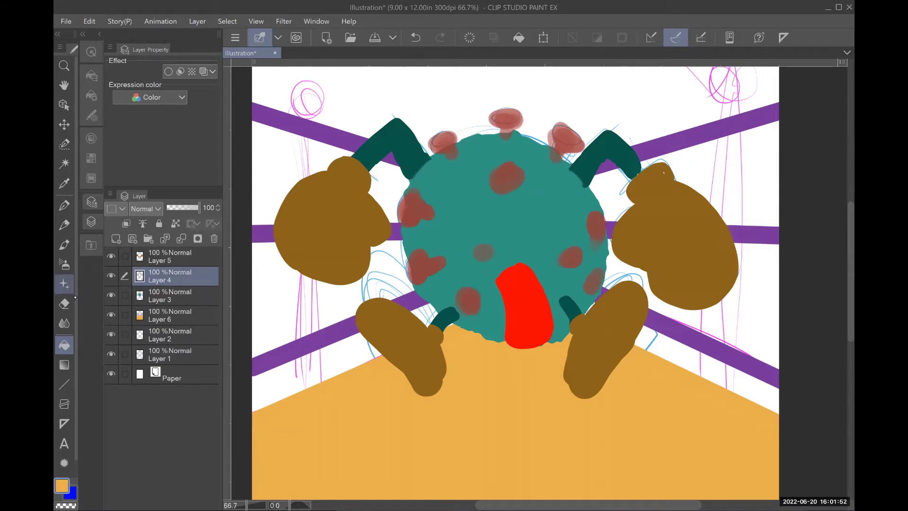
left_click(65, 303)
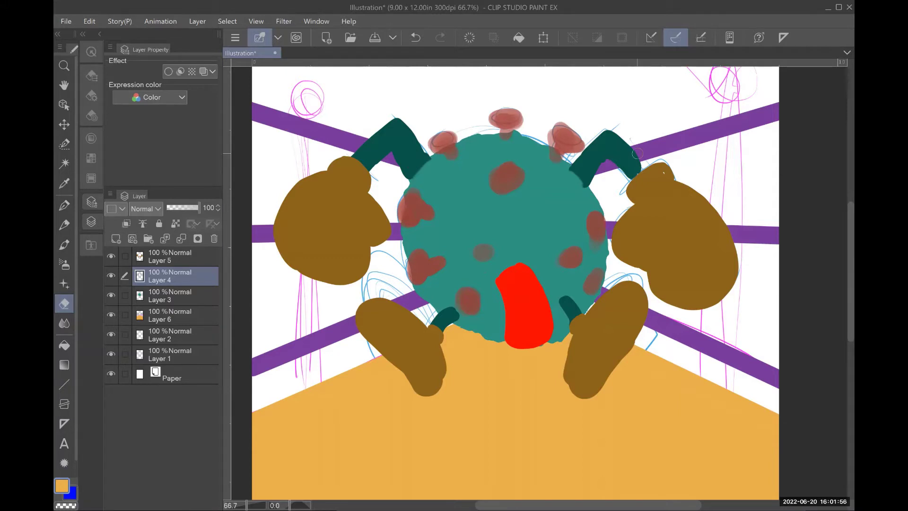
mouse_move(620, 159)
left_mouse_down()
mouse_move(641, 153)
mouse_move(614, 161)
mouse_move(641, 154)
mouse_move(614, 160)
left_mouse_up()
mouse_move(388, 154)
left_mouse_down()
mouse_move(364, 145)
mouse_move(396, 158)
mouse_move(388, 154)
left_mouse_up()
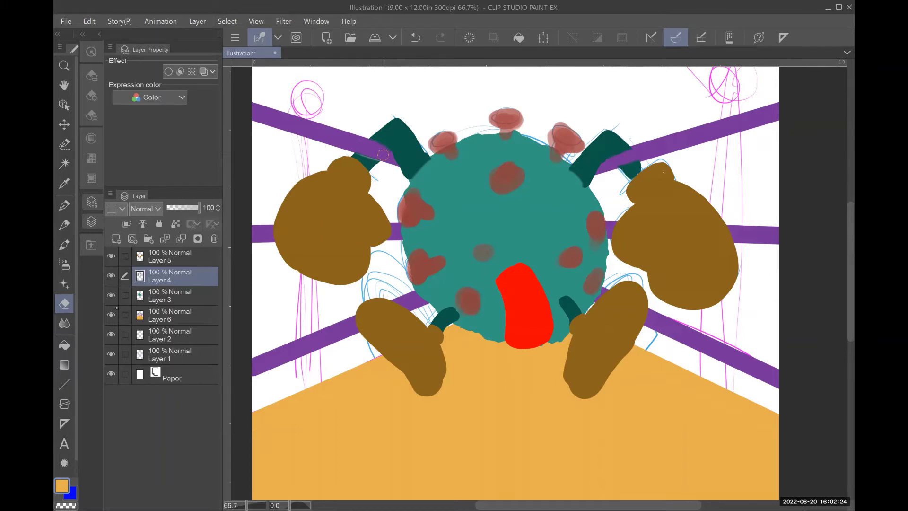
Step: Switch the visibility of the body, arms, gloves, sketch and floor layers to check what each one contains
left_click(110, 295)
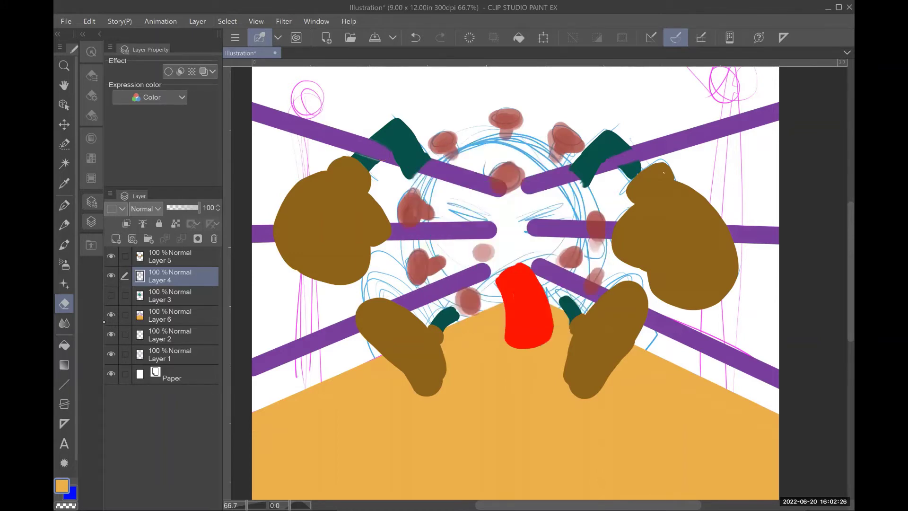
left_click(111, 276)
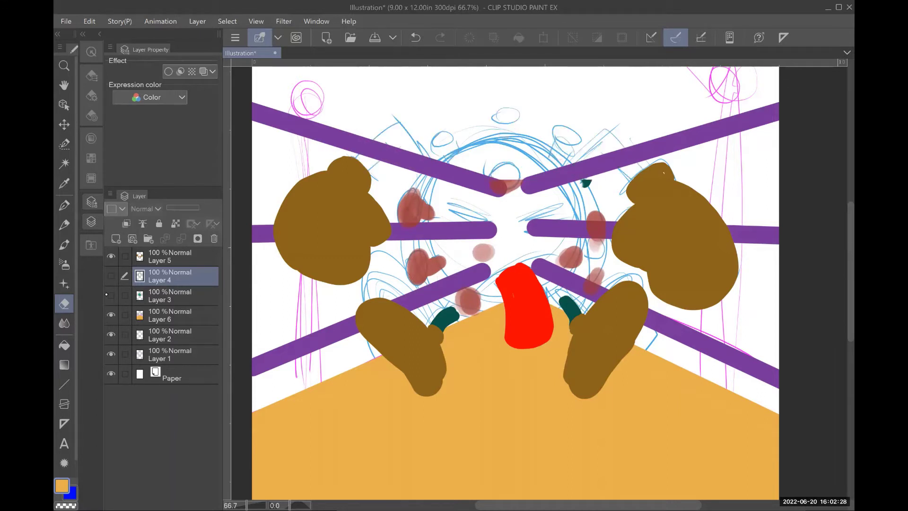
left_click(113, 256)
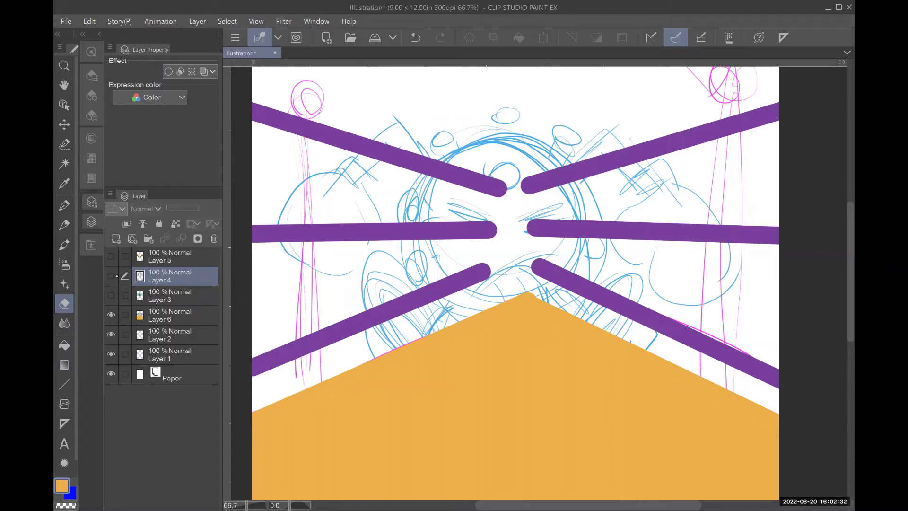
left_click(110, 256)
left_click(111, 275)
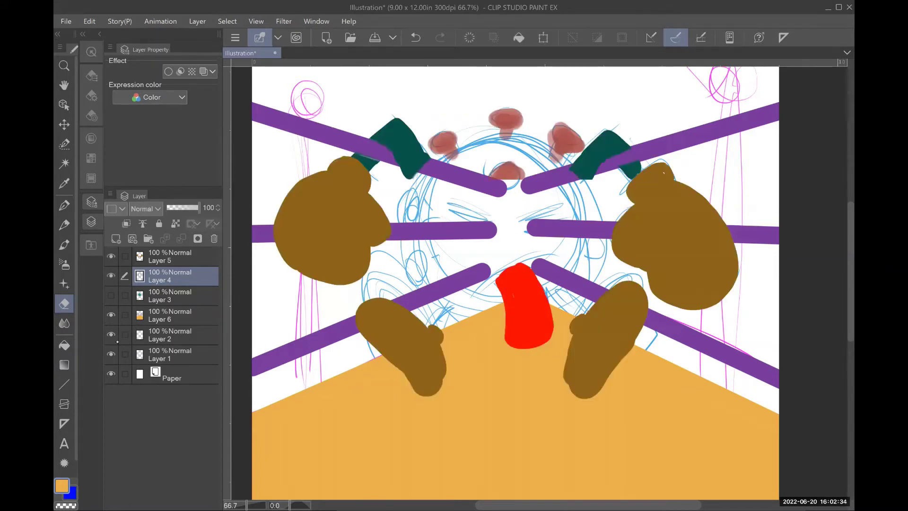
left_click(110, 336)
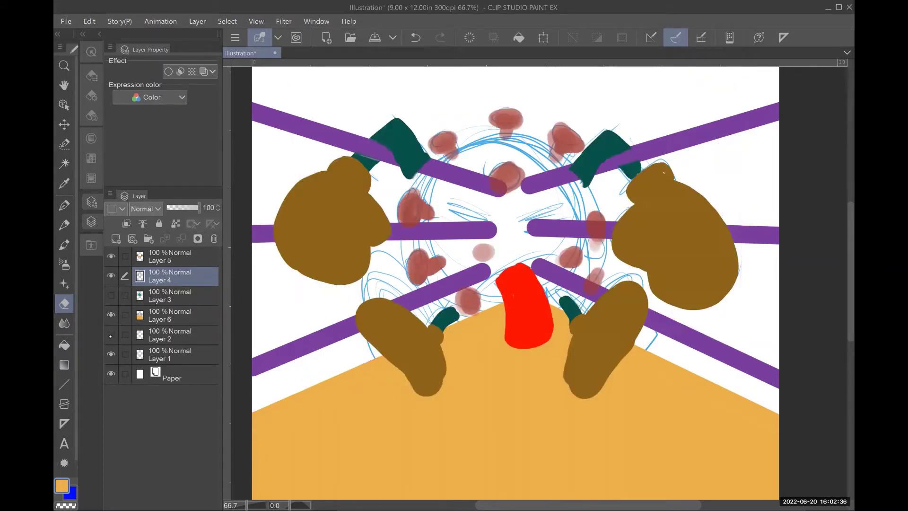
left_click(111, 335)
left_click(110, 315)
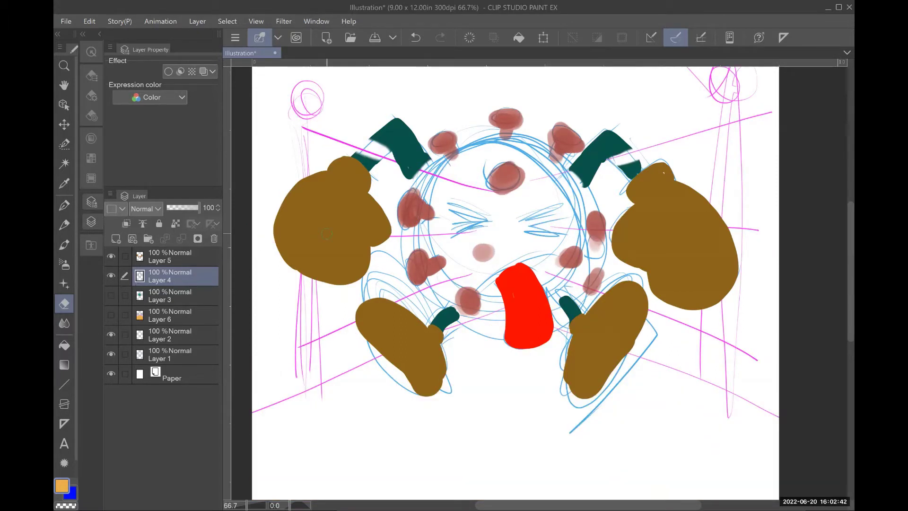
left_click(178, 258)
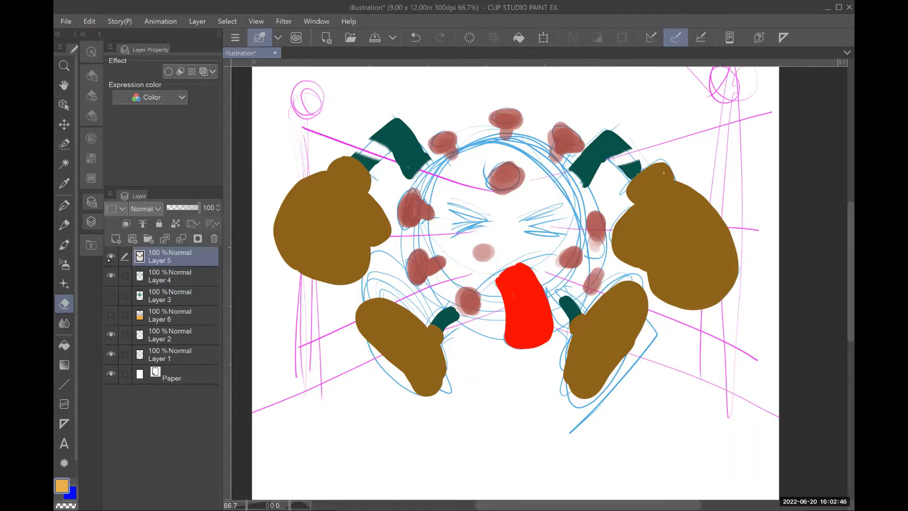
key("ctrl+z")
key("ctrl+z")
key("ctrl+z")
key("ctrl+z")
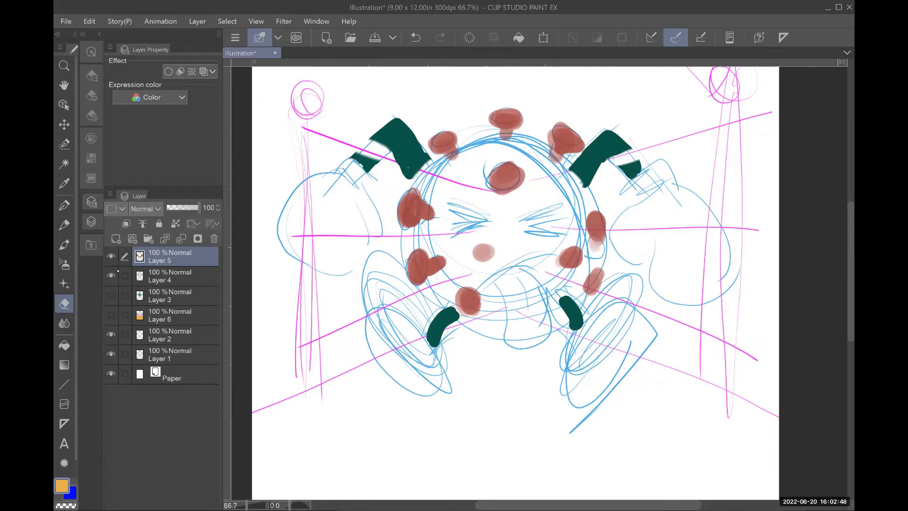
key("ctrl+y")
key("ctrl+y")
key("ctrl+y")
key("ctrl+y")
key("ctrl+y")
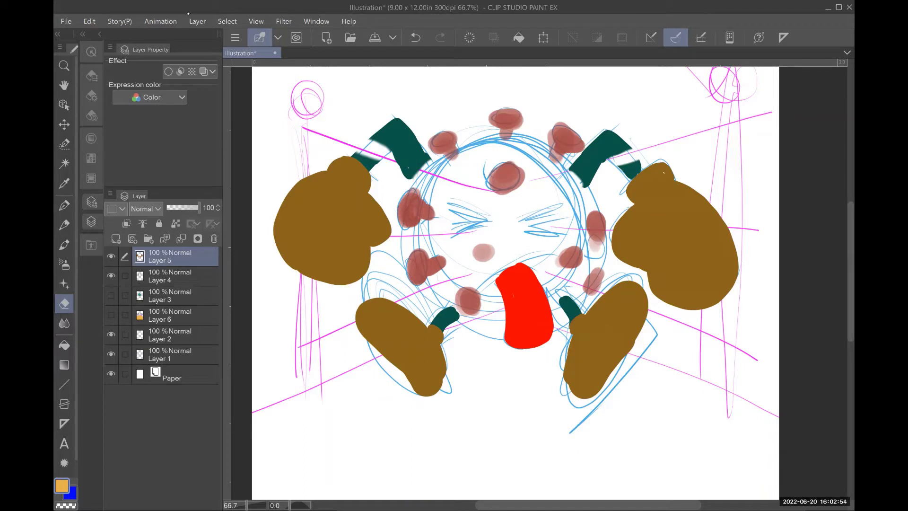
Step: Add a new raster layer above Layer 5 and show the teal body and ropes-and-floor layers again
left_click(228, 21)
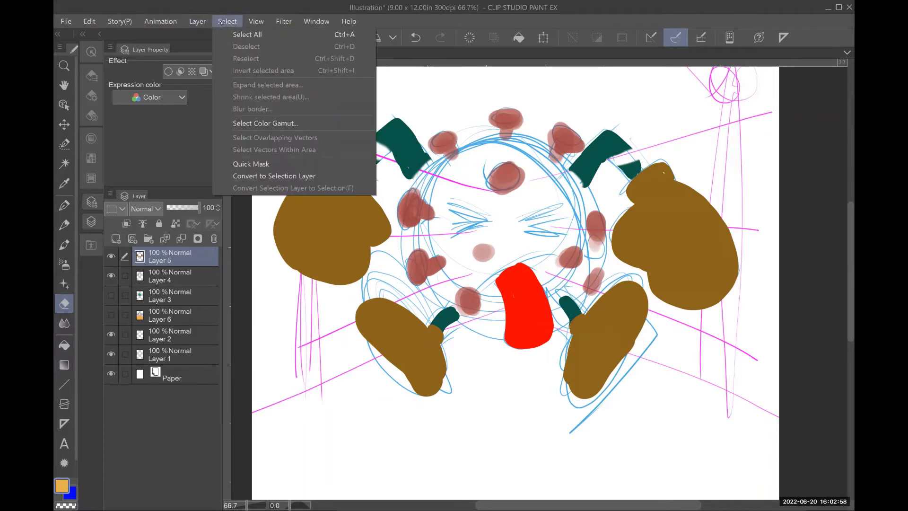
mouse_move(197, 21)
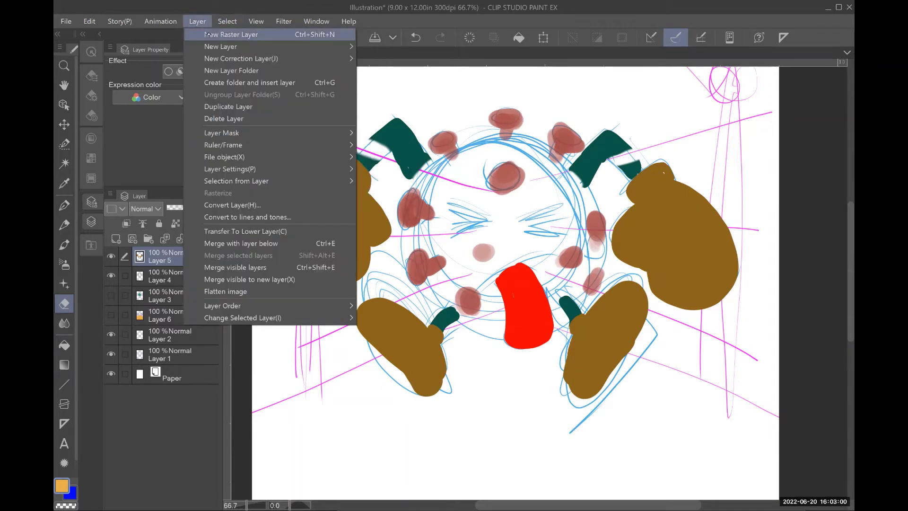
left_click(207, 34)
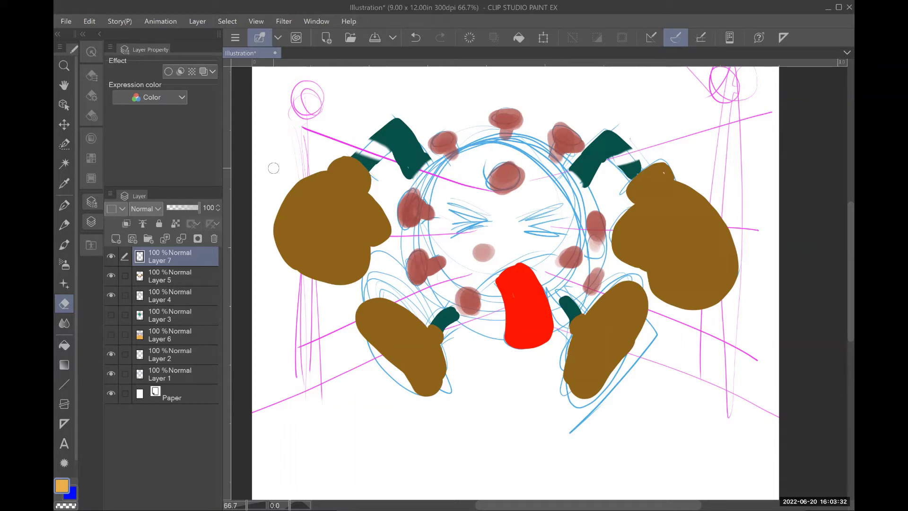
left_click(64, 346)
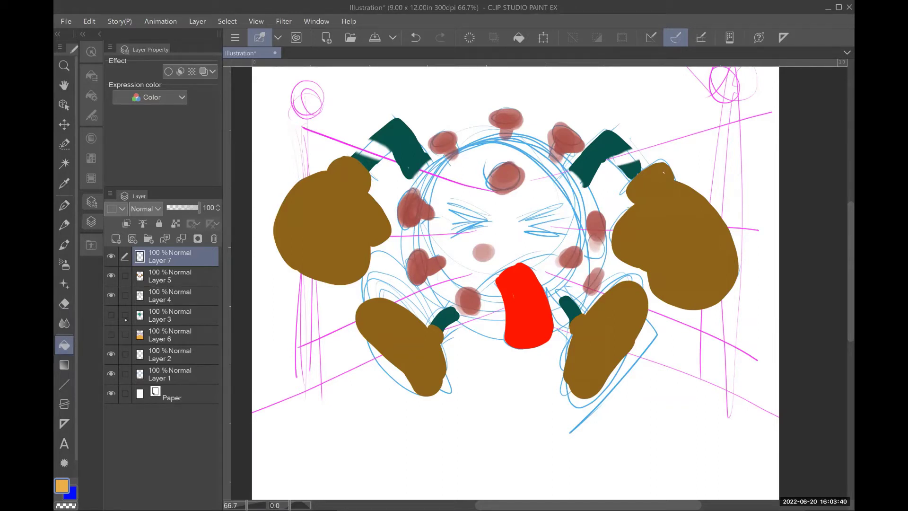
left_click(111, 314)
left_click(112, 334)
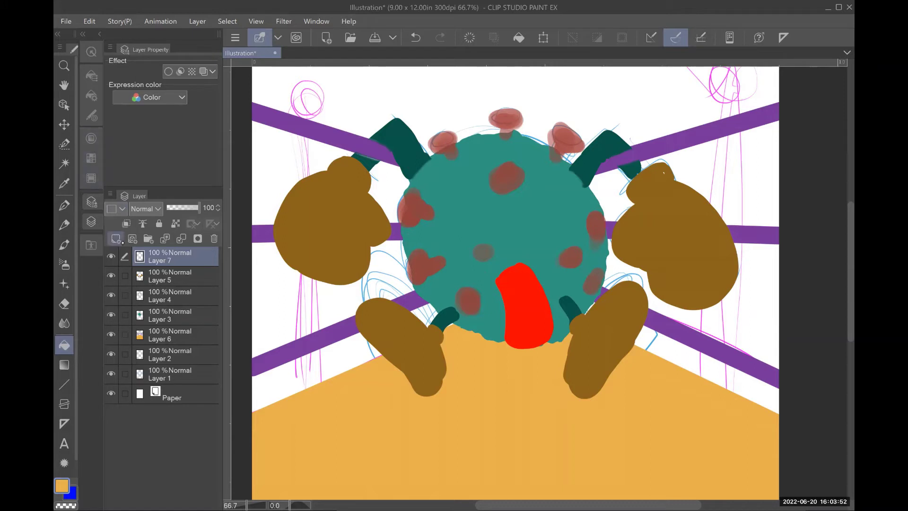
Step: Fill the whole new layer with light pink from the standard color set
left_click(99, 137)
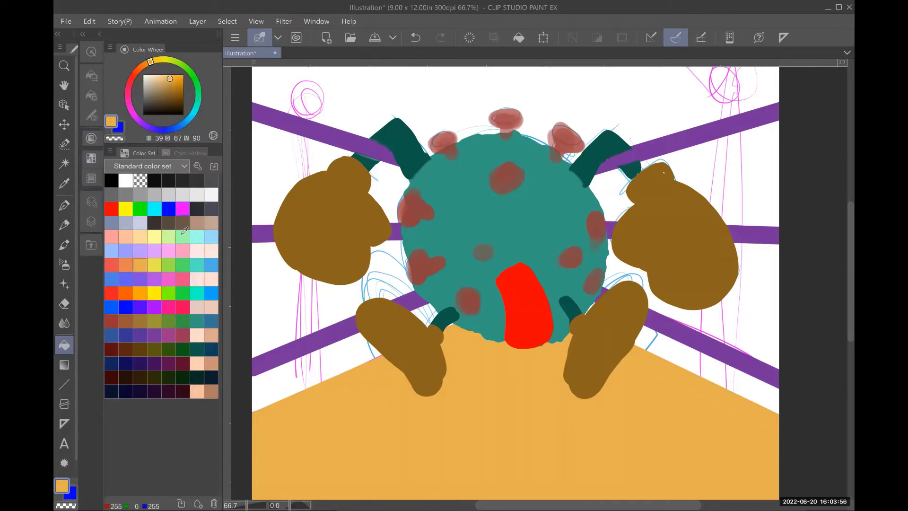
left_click(183, 209)
left_click(168, 251)
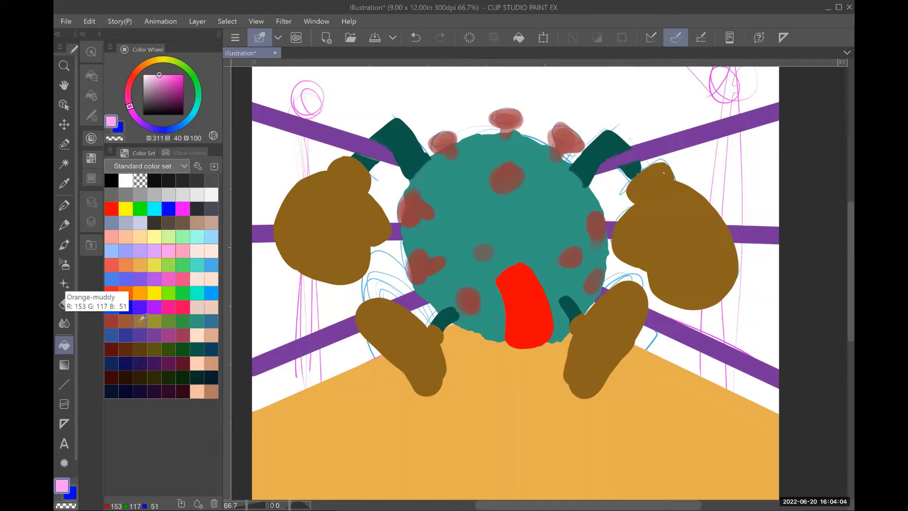
left_click(279, 149)
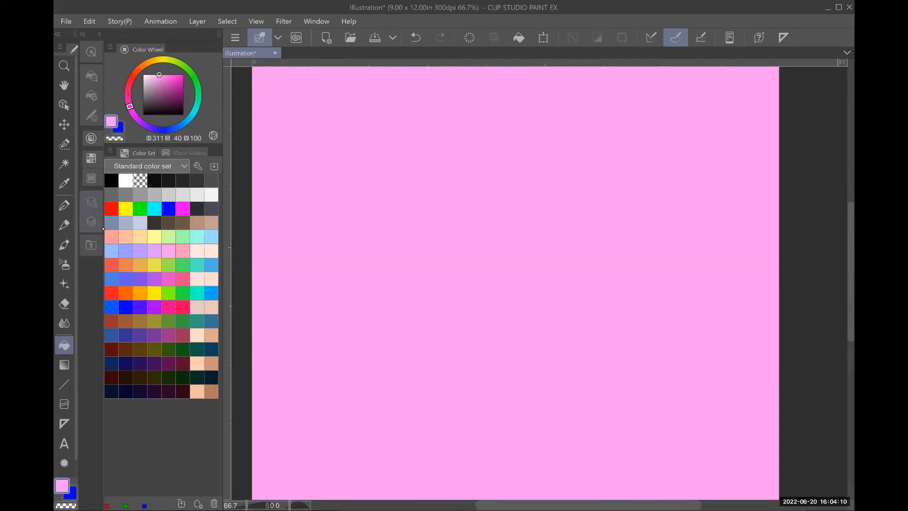
Step: Move the pink Layer 7 beneath Layer 1, just above the paper, and hide the magenta ring sketch on Layer 2
left_click(102, 227)
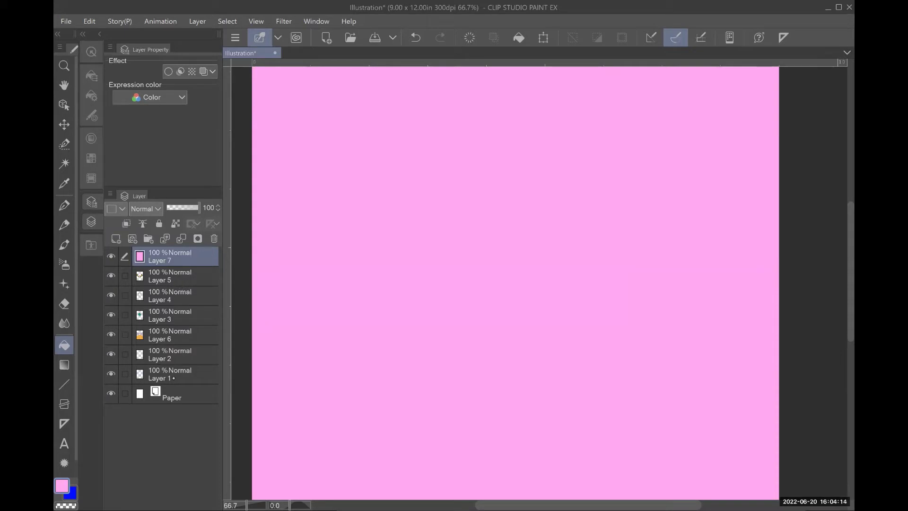
left_click_drag(174, 378, 173, 378)
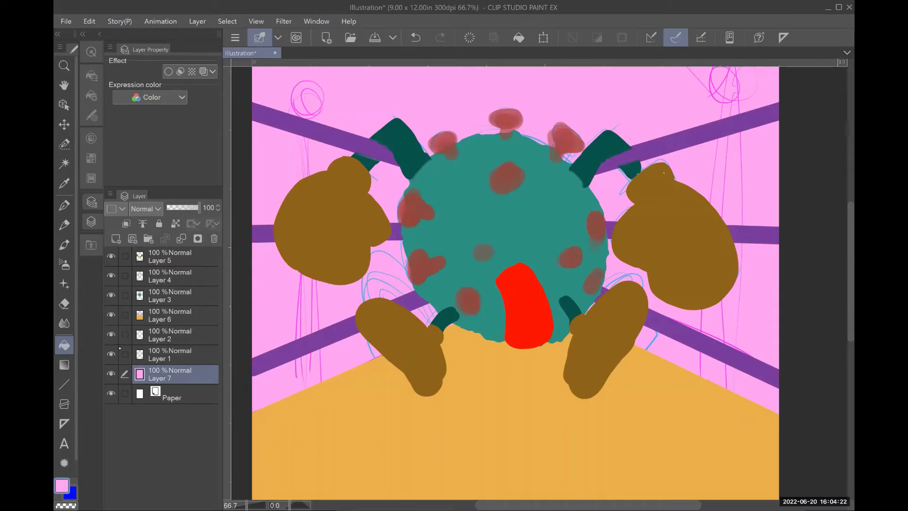
left_click(111, 334)
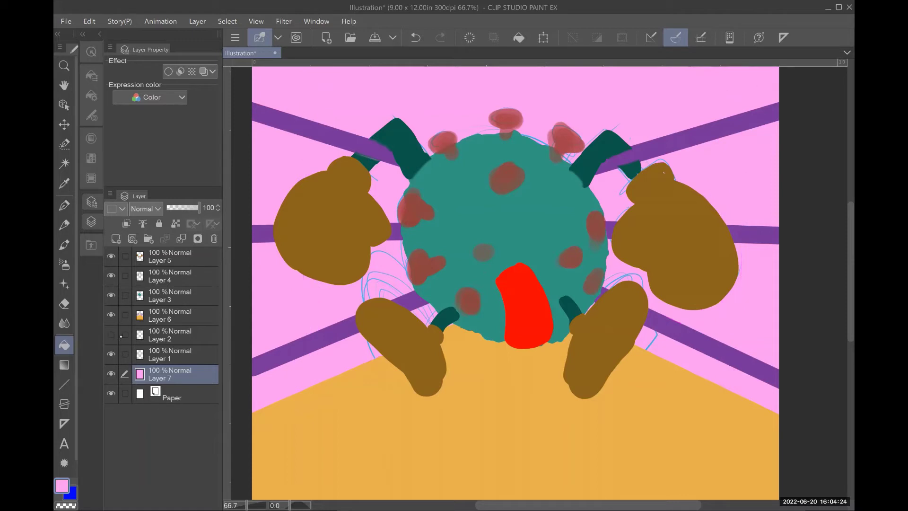
Step: Hide the pink background Layer 7 and show Layer 2, toggling Layers 1, 2 and 6 to check their contents
left_click(111, 334)
left_click(111, 373)
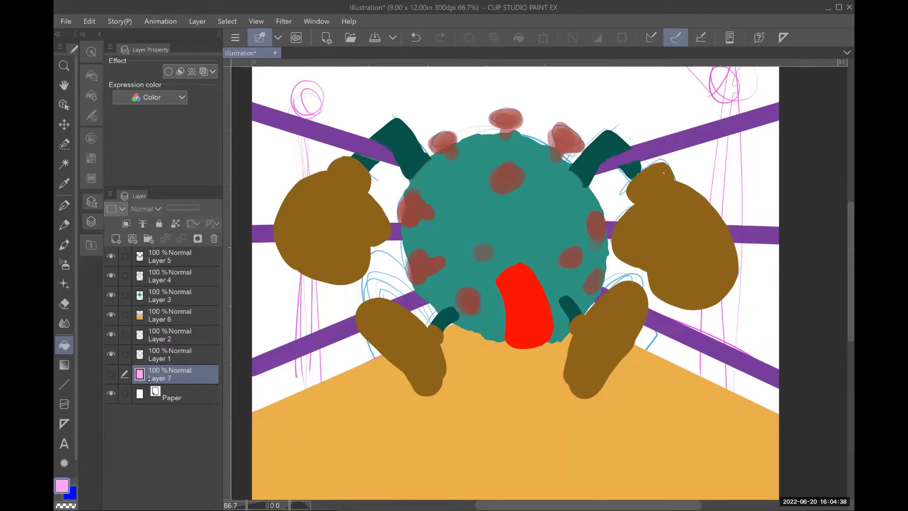
left_click(112, 335)
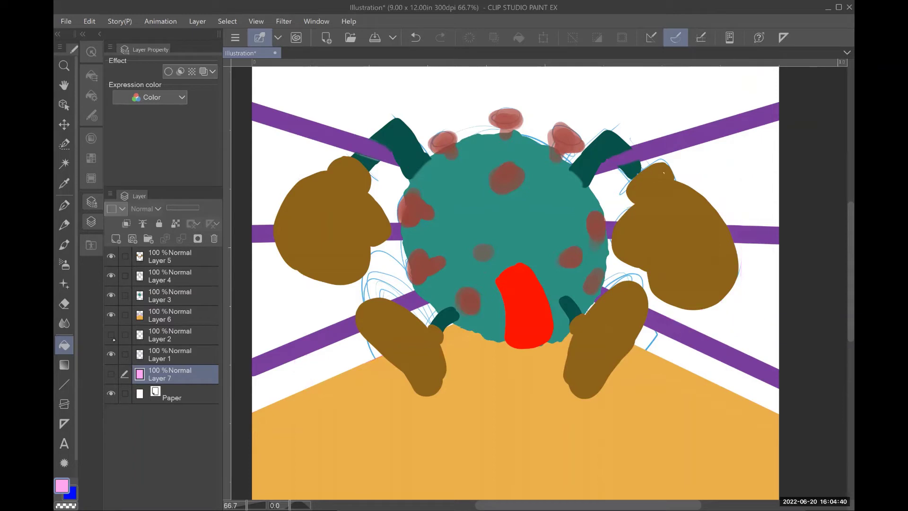
left_click(111, 335)
left_click(111, 354)
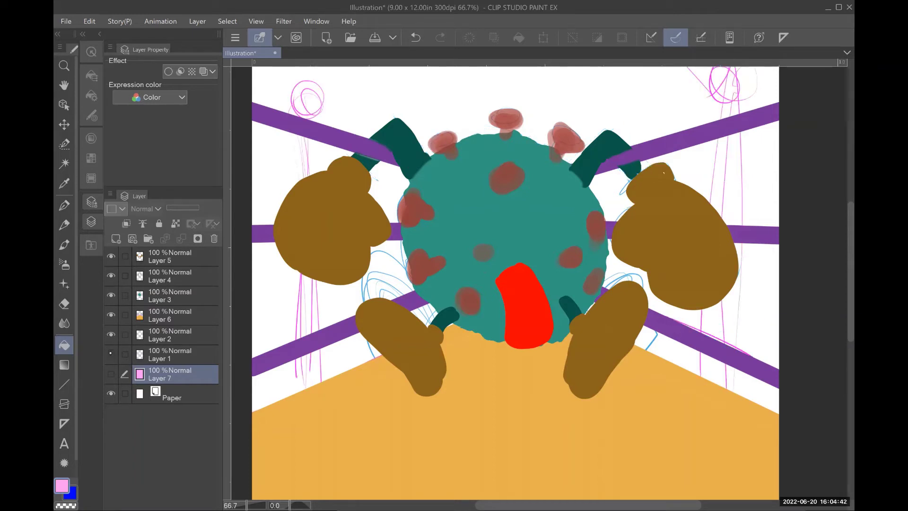
left_click(112, 355)
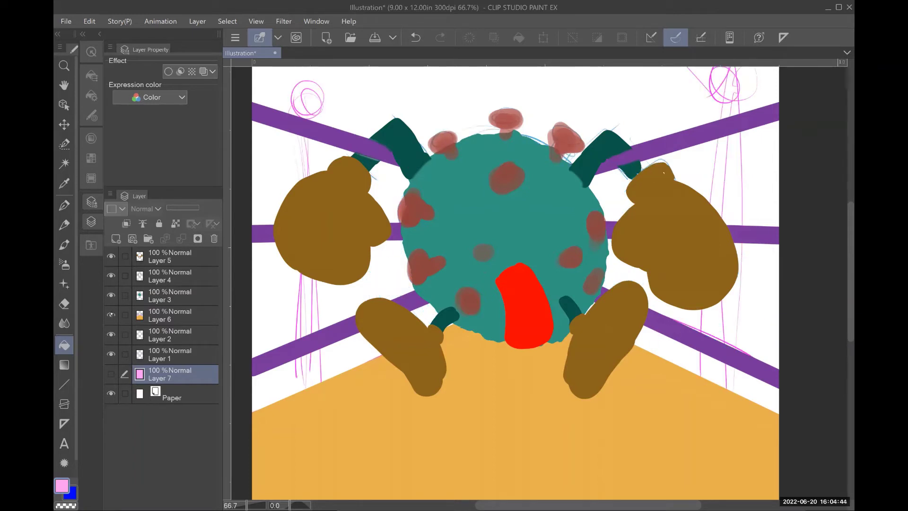
left_click(111, 315)
left_click(112, 316)
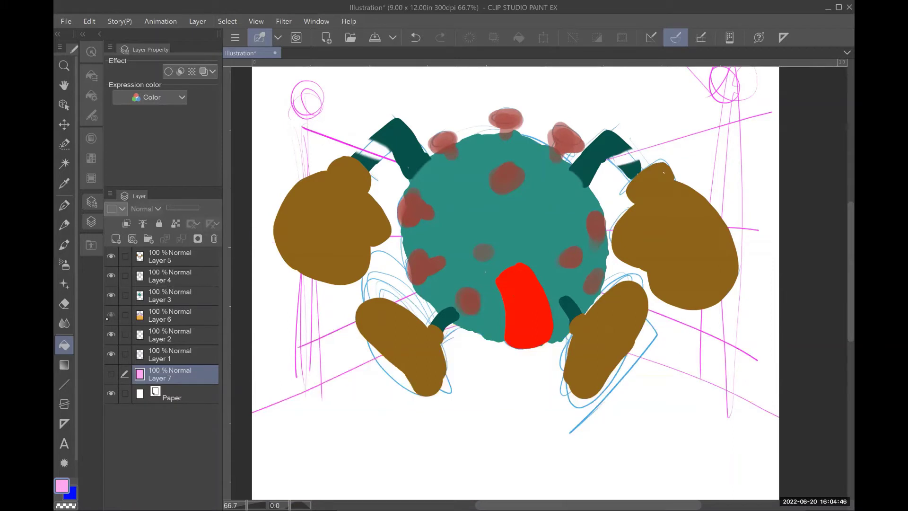
Step: On Layer 6, fill the two sketched circles atop the ring posts with the light orange of the floor using the pen
left_click(199, 316)
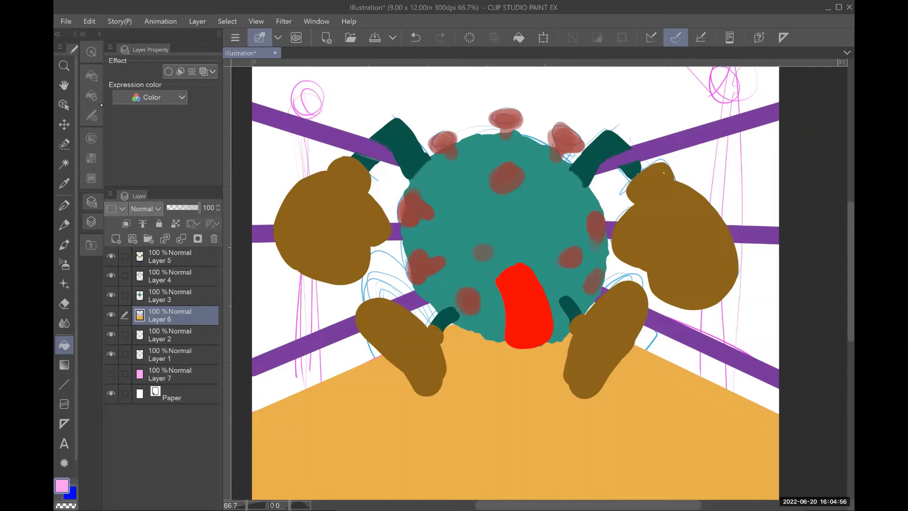
left_click(91, 138)
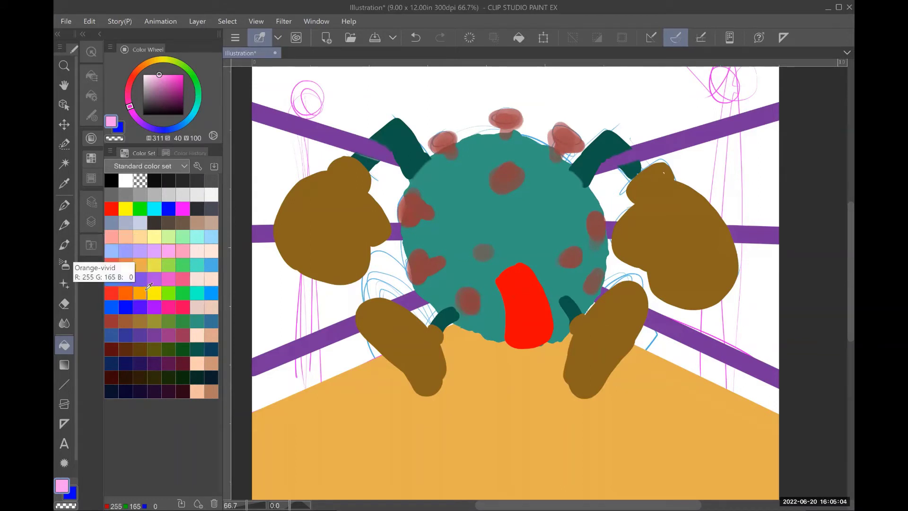
left_click(147, 263)
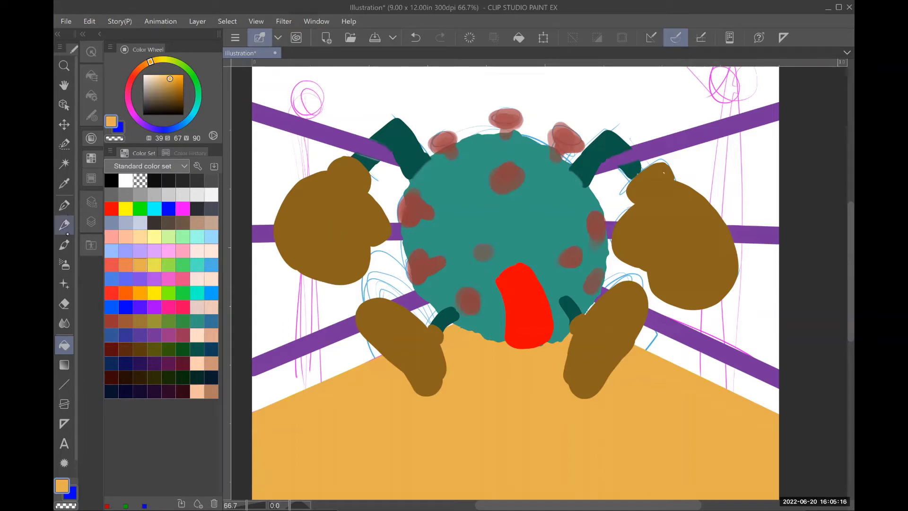
left_click(64, 384)
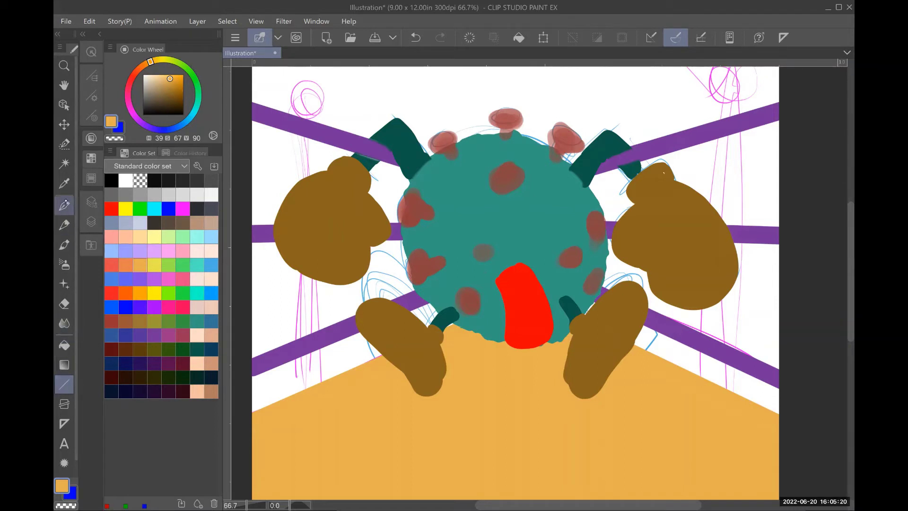
left_click(64, 205)
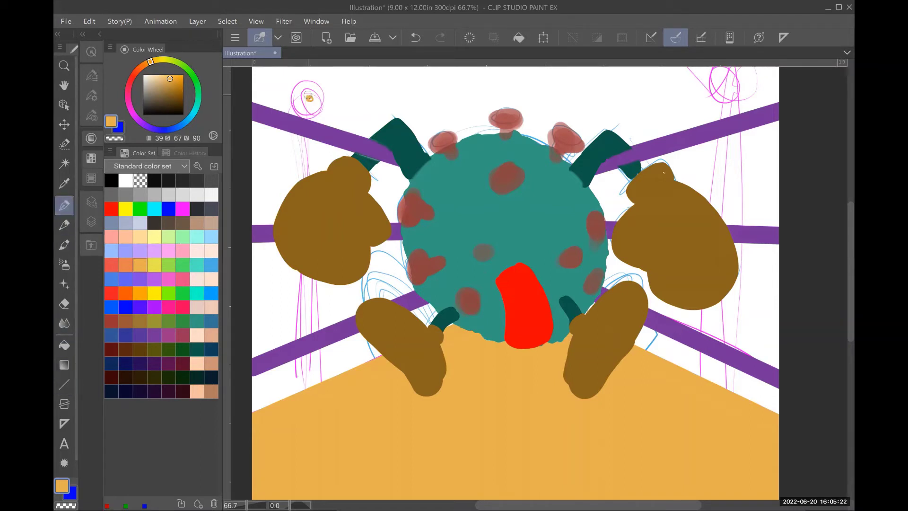
mouse_move(310, 92)
left_mouse_down()
mouse_move(303, 97)
mouse_move(312, 90)
mouse_move(303, 87)
mouse_move(298, 102)
mouse_move(315, 85)
mouse_move(313, 109)
mouse_move(320, 89)
mouse_move(295, 97)
mouse_move(305, 112)
mouse_move(316, 87)
mouse_move(296, 107)
mouse_move(321, 97)
mouse_move(300, 89)
mouse_move(330, 82)
left_mouse_up()
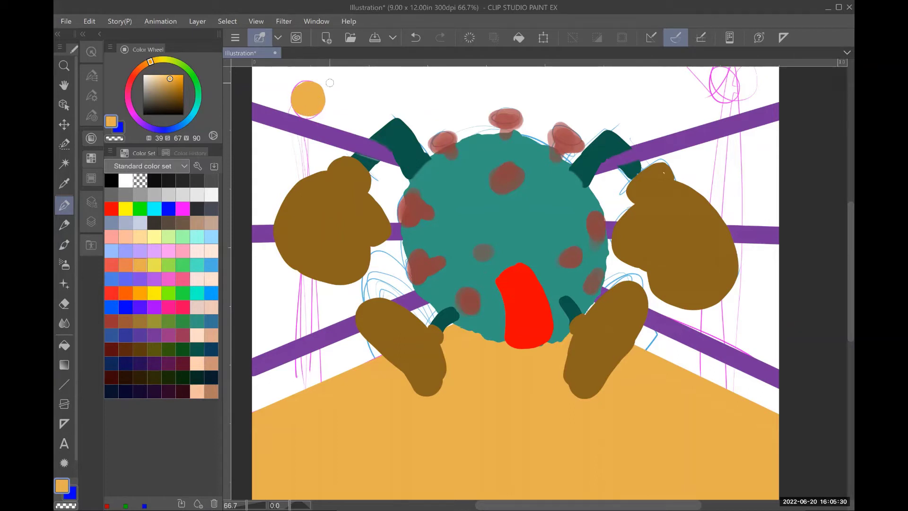
left_click(722, 75)
mouse_move(722, 75)
left_mouse_down()
mouse_move(736, 99)
mouse_move(731, 81)
mouse_move(711, 91)
mouse_move(736, 86)
mouse_move(717, 90)
mouse_move(729, 95)
mouse_move(717, 88)
mouse_move(727, 80)
mouse_move(739, 89)
mouse_move(735, 100)
mouse_move(726, 77)
left_mouse_up()
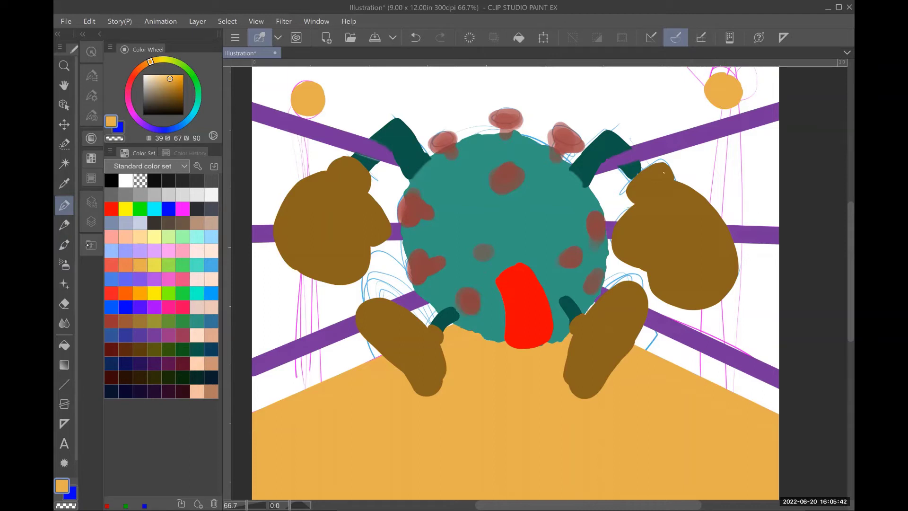
Step: Switch to the Straight line figure tool and show its settings
key("u")
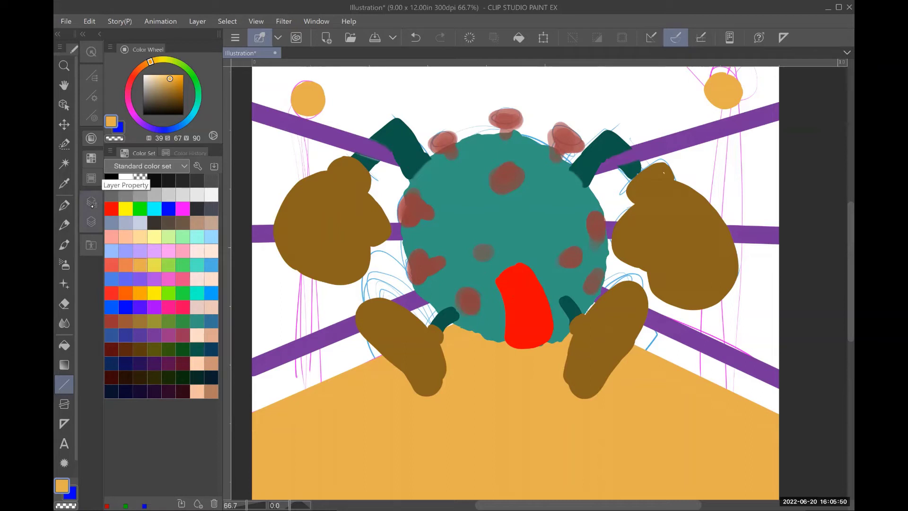
left_click(92, 76)
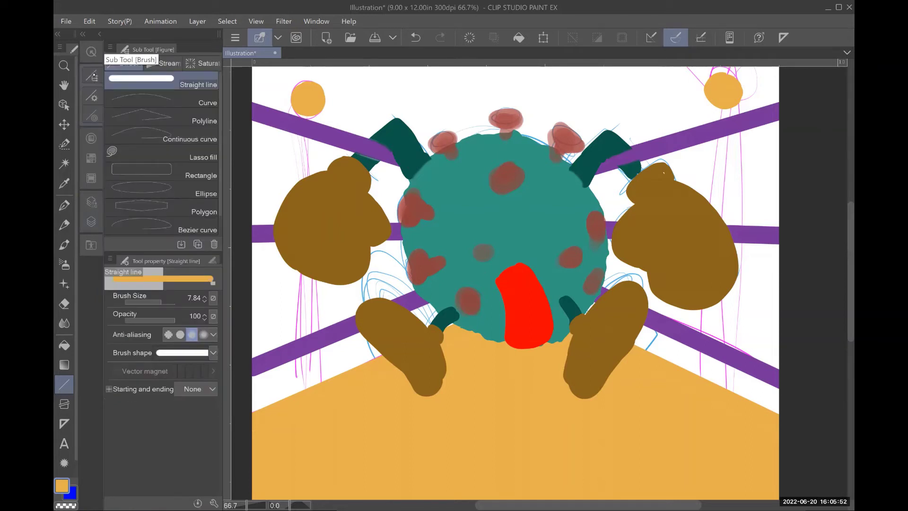
left_click(163, 301)
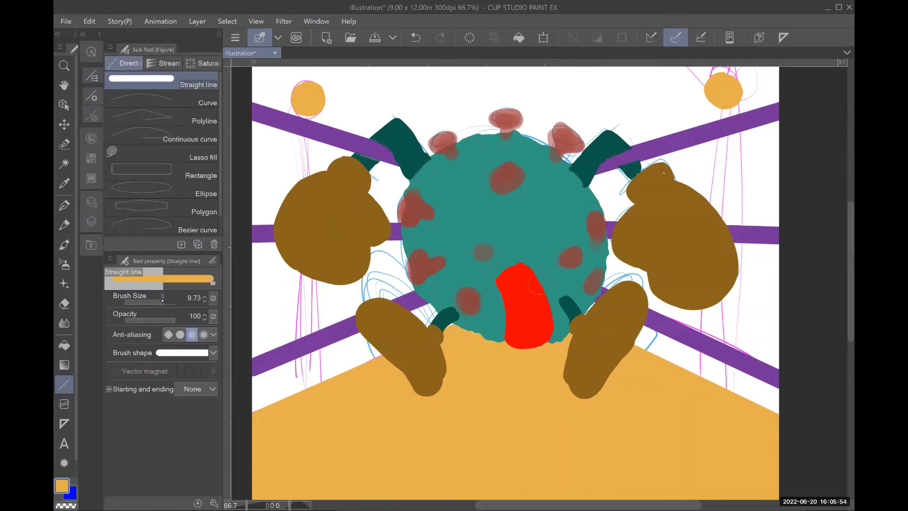
left_click_drag(162, 301, 166, 302)
key("[")
left_click_drag(308, 102, 311, 165)
left_click(416, 37)
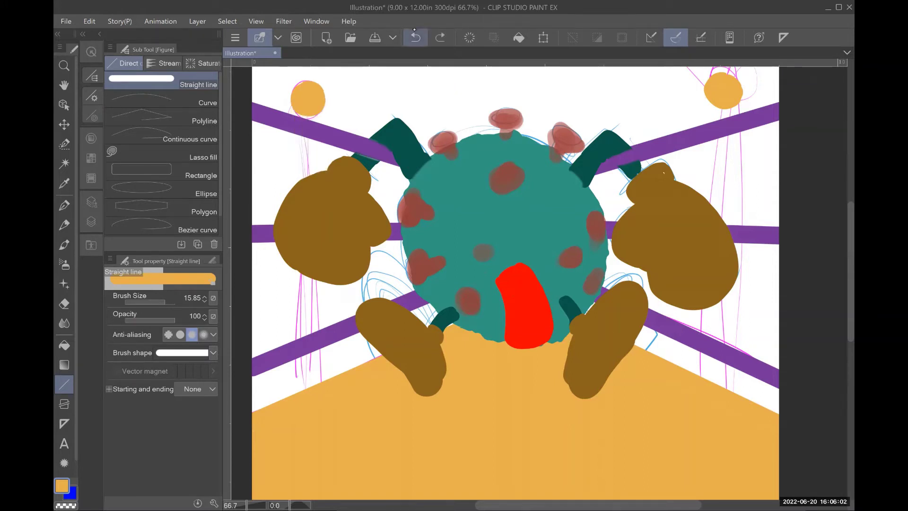
Step: Set the line's brush size to 4.09 and draw a straight orange post from each ball down to the floor
left_click_drag(167, 299, 157, 300)
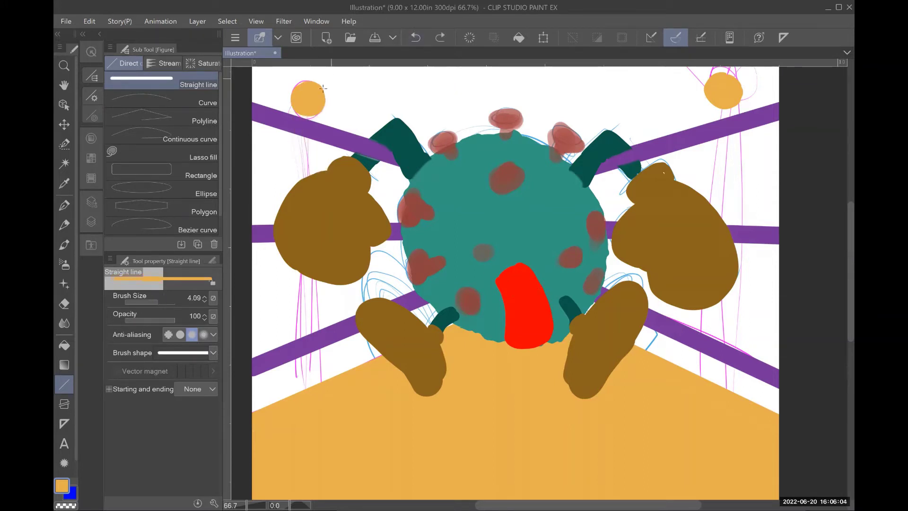
left_click_drag(311, 97, 316, 405)
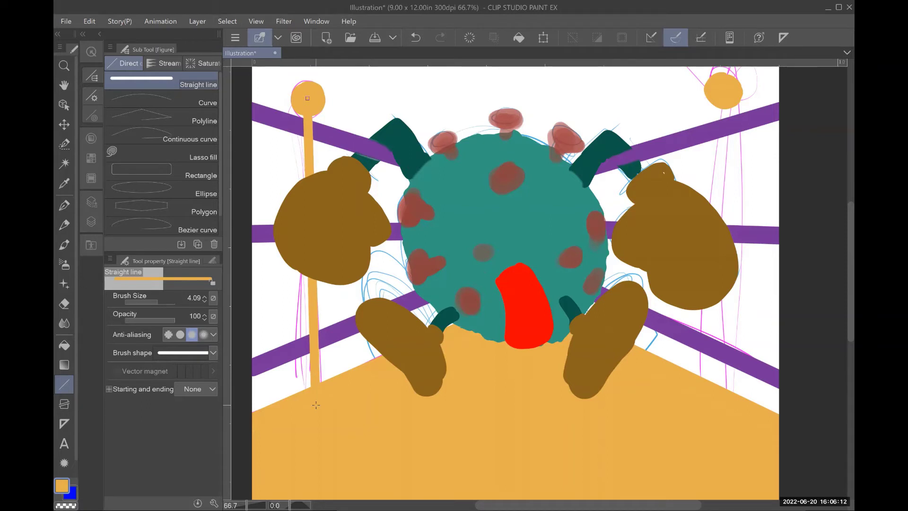
left_click_drag(727, 93, 727, 399)
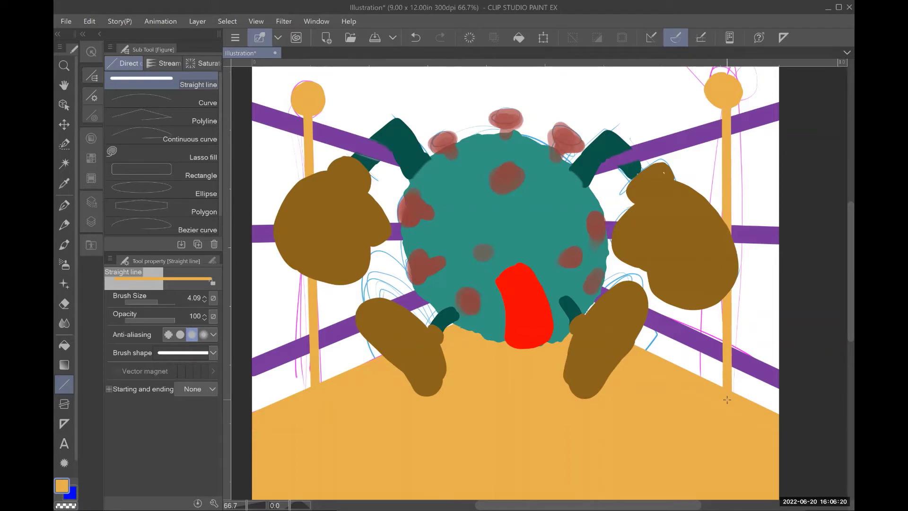
Step: Hide the green body on Layer 3 and the ropes, posts and floor on Layer 6, keeping the Layer 2 sketch visible
left_click(91, 202)
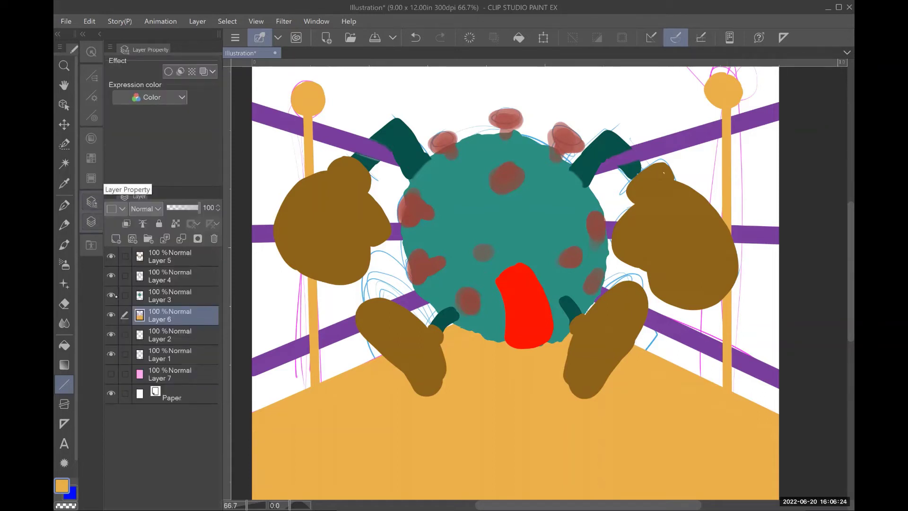
left_click(111, 295)
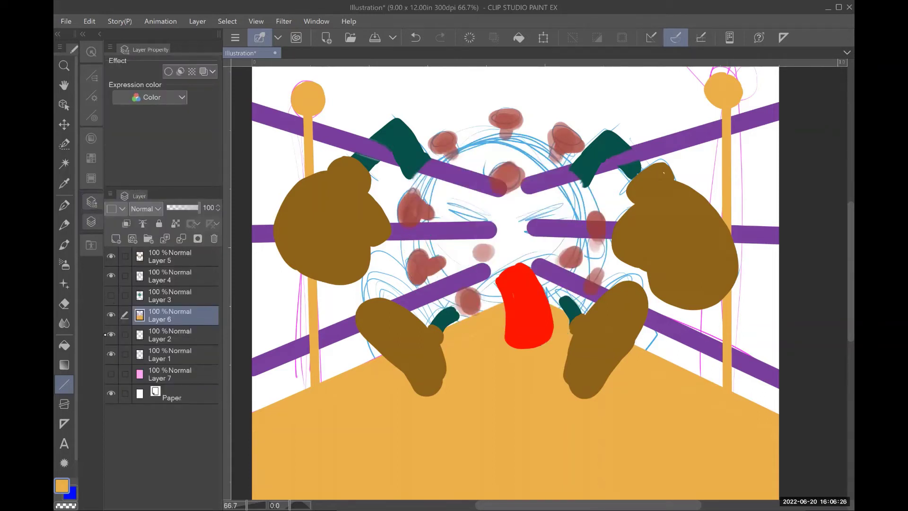
left_click(111, 334)
left_click(110, 335)
left_click(111, 315)
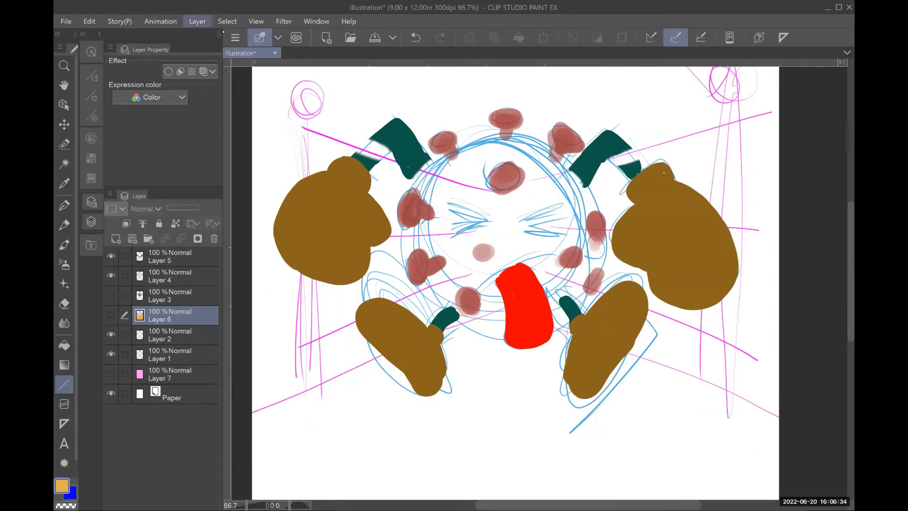
left_click(203, 24)
left_click(207, 35)
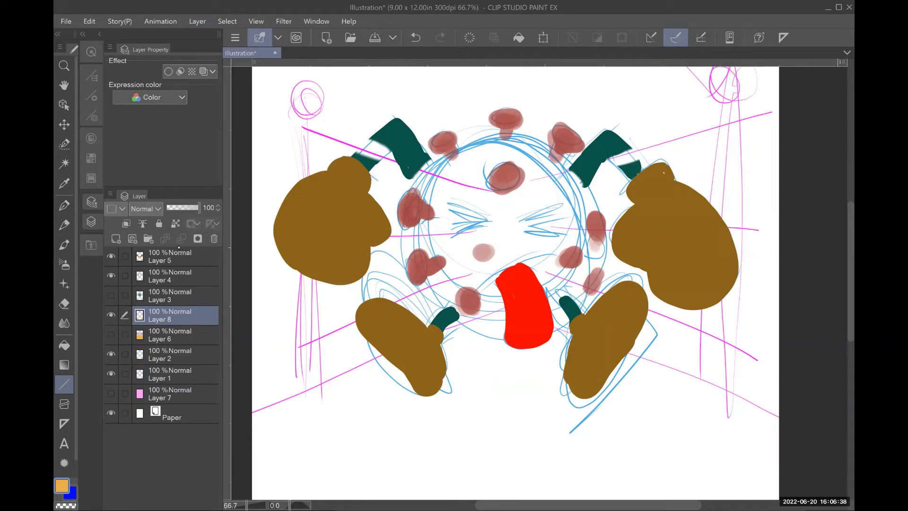
left_click(179, 248)
left_click(111, 255)
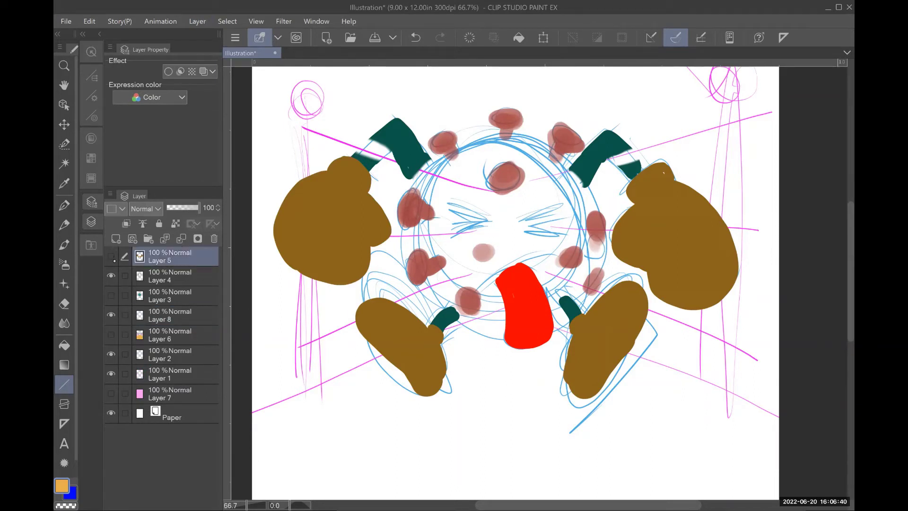
left_click(111, 256)
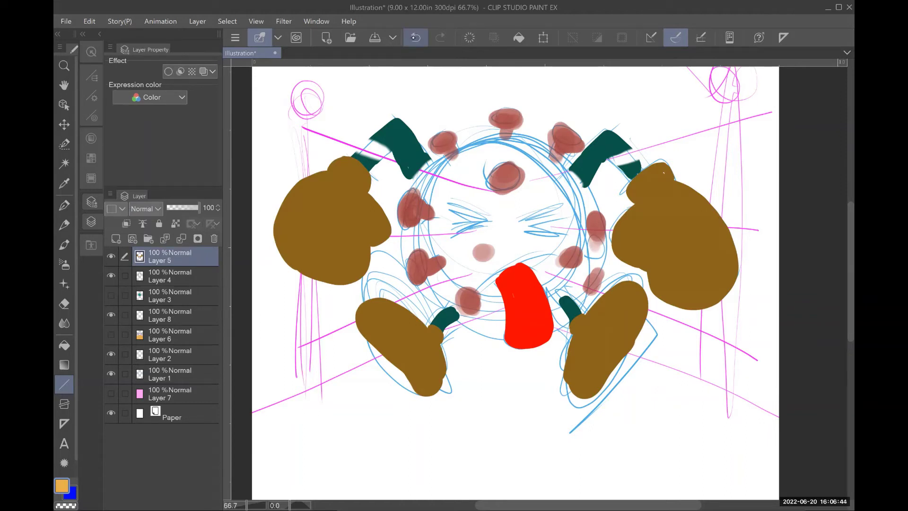
left_click(414, 37)
Step: Add a new raster layer directly above Layer 5
left_click(172, 256)
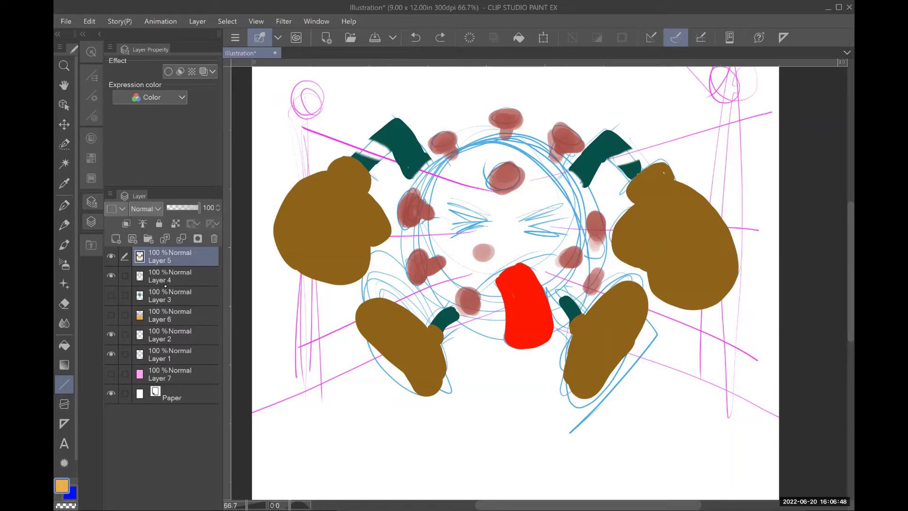
left_click(199, 22)
left_click(208, 34)
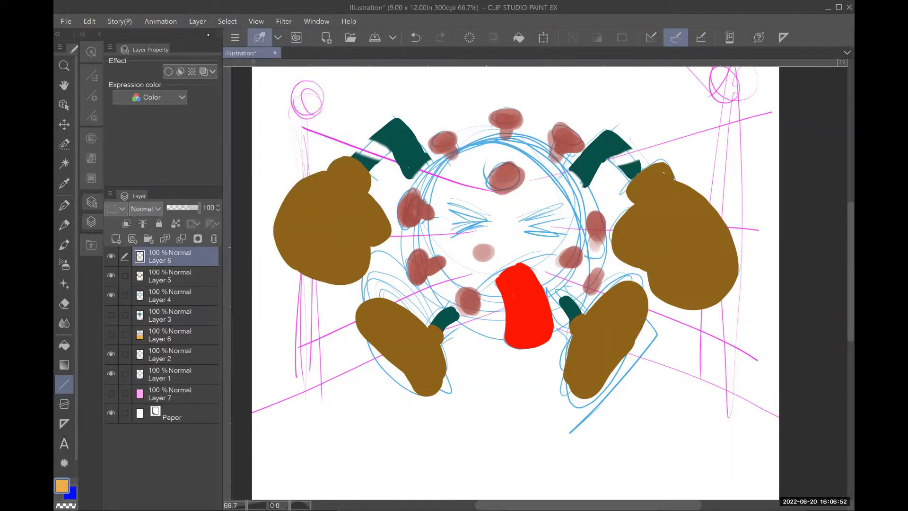
Step: Ink both squeezed-shut eyes and their surrounding wrinkles in black with the G-pen at brush size 1.72
left_click(64, 204)
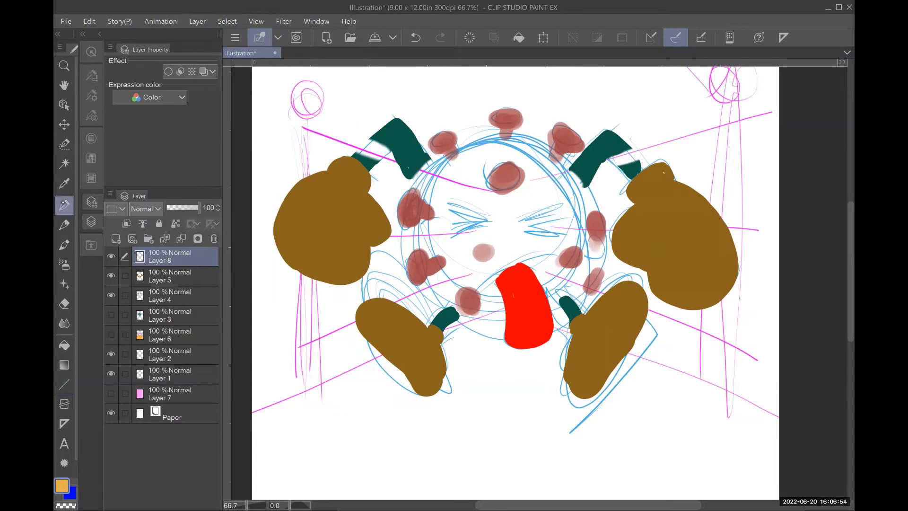
left_click(92, 138)
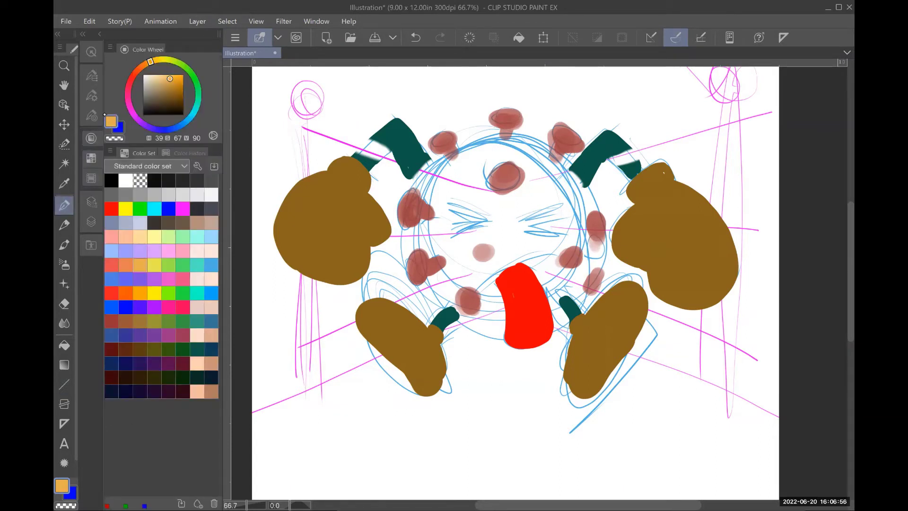
left_click(112, 181)
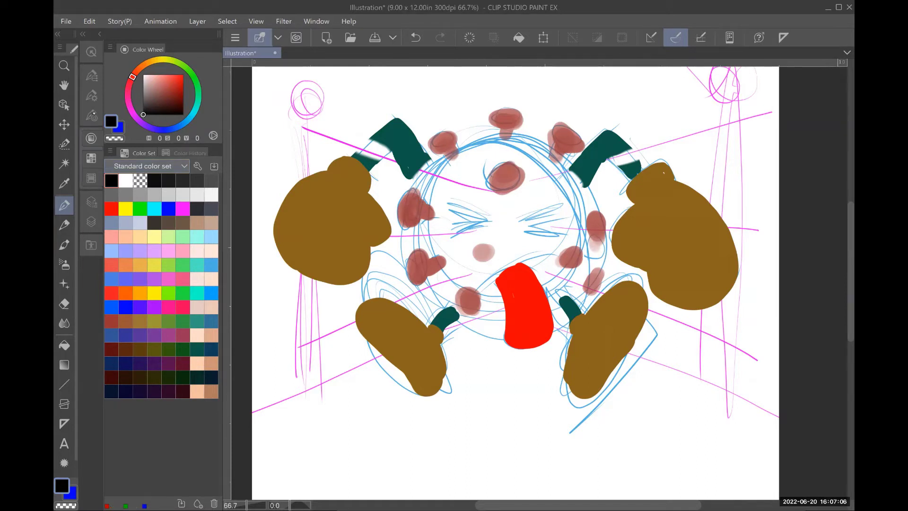
left_click(92, 75)
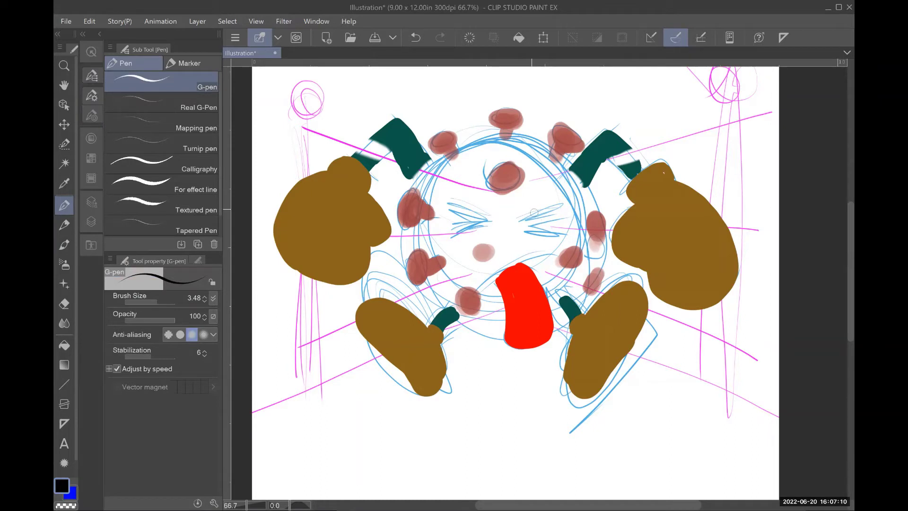
left_click_drag(156, 303, 151, 303)
mouse_move(536, 219)
left_mouse_down()
mouse_move(564, 202)
mouse_move(526, 218)
mouse_move(561, 203)
mouse_move(548, 231)
mouse_move(532, 225)
mouse_move(560, 234)
left_mouse_up()
mouse_move(480, 224)
left_mouse_down()
mouse_move(449, 236)
mouse_move(467, 223)
mouse_move(472, 237)
left_mouse_up()
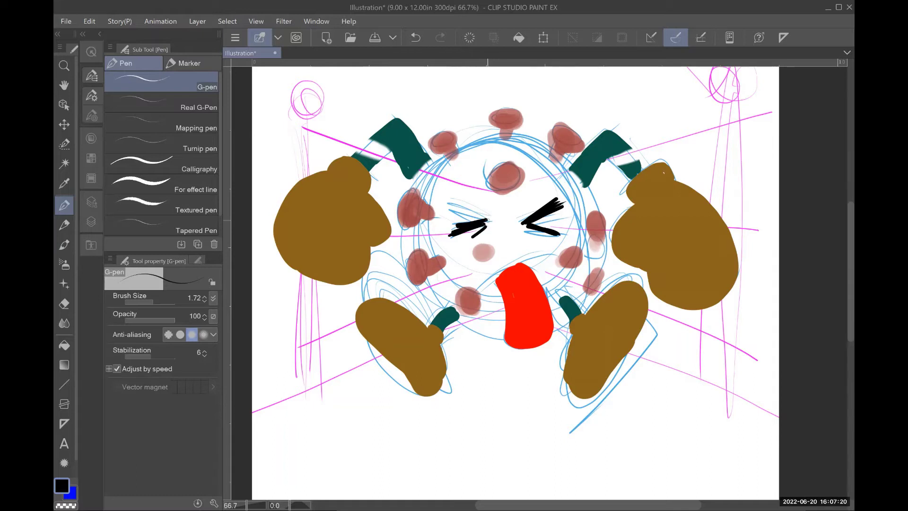
left_click_drag(448, 207, 489, 220)
mouse_move(450, 209)
left_mouse_down()
mouse_move(478, 225)
mouse_move(464, 225)
left_mouse_up()
mouse_move(438, 203)
left_mouse_down()
mouse_move(483, 219)
mouse_move(451, 209)
left_mouse_up()
mouse_move(452, 200)
left_mouse_down()
mouse_move(486, 221)
mouse_move(547, 201)
mouse_move(531, 225)
mouse_move(559, 232)
mouse_move(547, 232)
mouse_move(551, 246)
left_mouse_up()
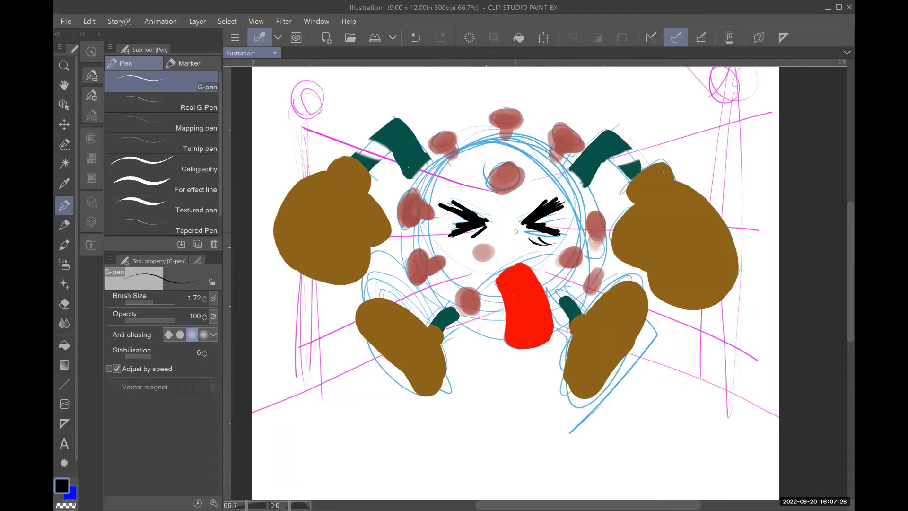
mouse_move(455, 245)
left_mouse_down()
mouse_move(485, 234)
mouse_move(488, 209)
mouse_move(513, 218)
left_mouse_up()
Step: Ink the slanted mouth, then outline the red tongue and draw its centre crease in black
left_click_drag(482, 290, 558, 248)
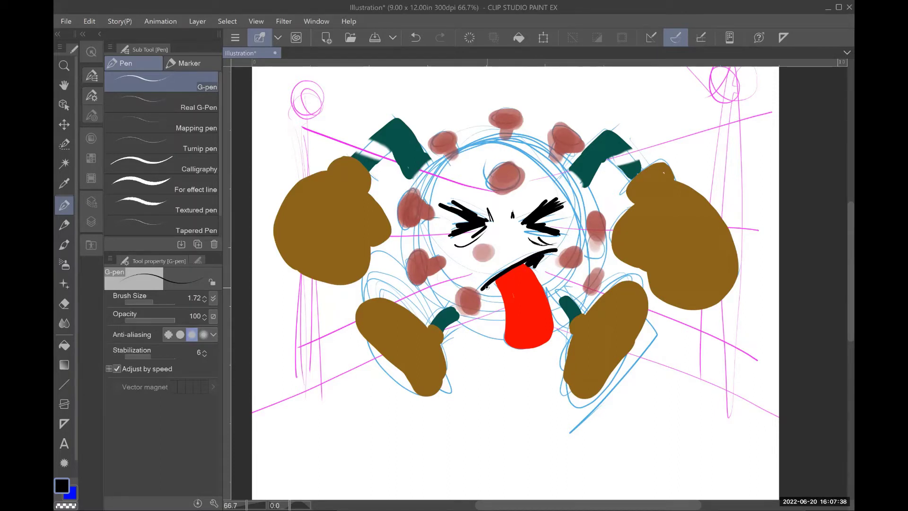
mouse_move(486, 286)
left_mouse_down()
mouse_move(504, 343)
mouse_move(544, 344)
mouse_move(553, 302)
mouse_move(529, 266)
mouse_move(514, 273)
mouse_move(524, 316)
left_mouse_up()
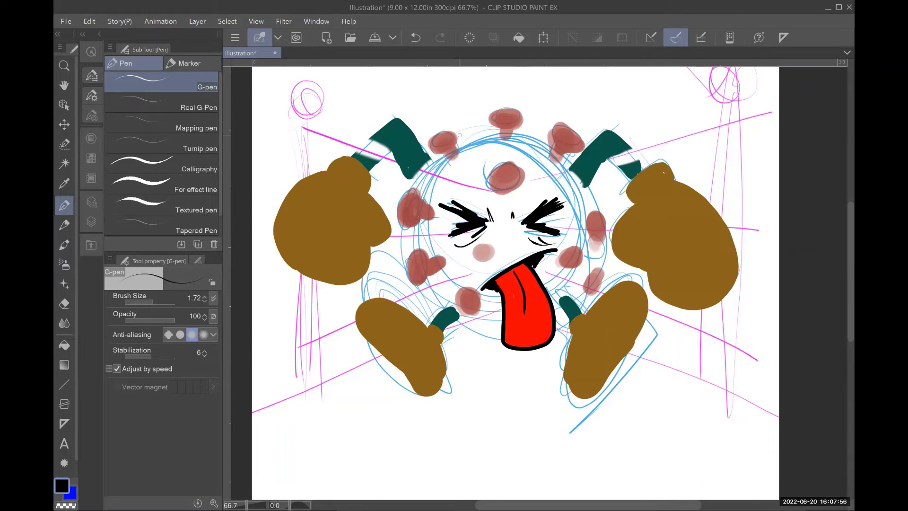
Step: Show the green body on Layer 3 and the ropes, posts and floor on Layer 6 again
left_click(97, 224)
left_click(111, 315)
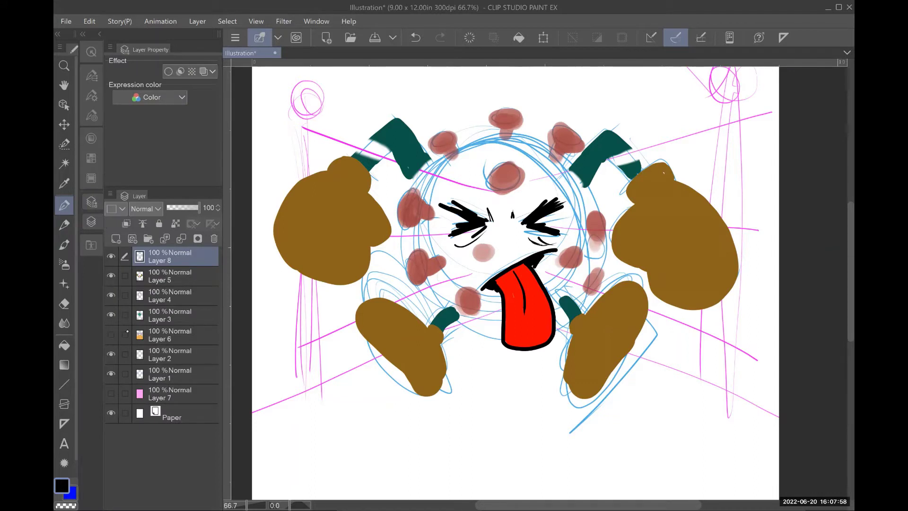
left_click(111, 335)
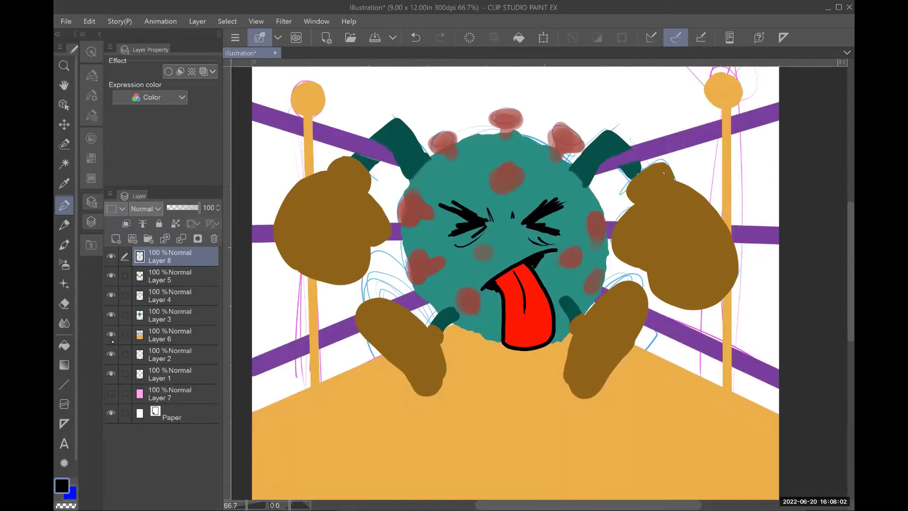
Step: Outline the three red spikes on top of the body and the red spot on the forehead in black
mouse_move(499, 145)
left_mouse_down()
mouse_move(498, 122)
mouse_move(516, 111)
mouse_move(524, 123)
mouse_move(509, 134)
mouse_move(501, 127)
left_mouse_up()
mouse_move(457, 152)
left_mouse_down()
mouse_move(456, 131)
mouse_move(432, 138)
mouse_move(429, 153)
mouse_move(445, 156)
left_mouse_up()
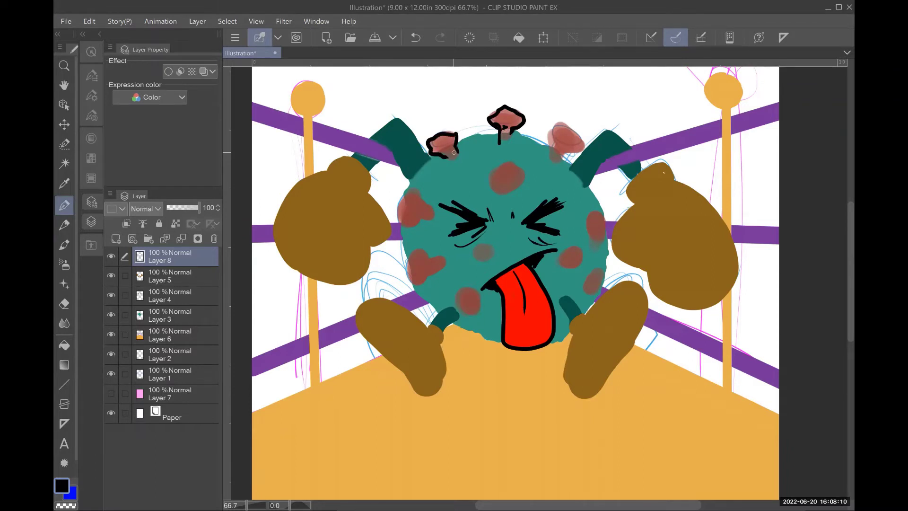
mouse_move(552, 158)
left_mouse_down()
mouse_move(553, 123)
mouse_move(580, 143)
mouse_move(559, 158)
left_mouse_up()
mouse_move(523, 185)
left_mouse_down()
mouse_move(519, 167)
mouse_move(499, 169)
mouse_move(491, 185)
mouse_move(511, 193)
mouse_move(519, 186)
left_mouse_up()
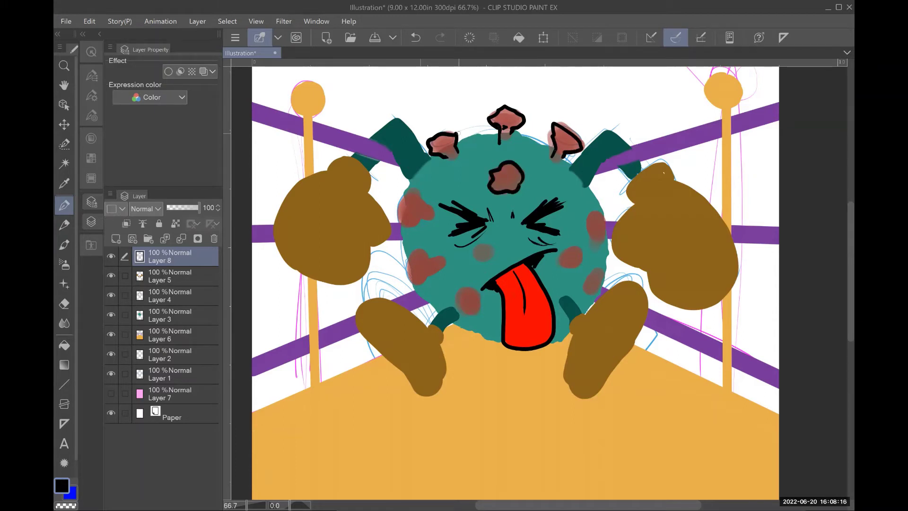
Step: Outline the red spots on the left edge, the cheeks and the lower sides of the body in black
mouse_move(422, 203)
left_mouse_down()
mouse_move(411, 187)
mouse_move(397, 203)
mouse_move(401, 228)
mouse_move(416, 209)
mouse_move(430, 218)
mouse_move(433, 210)
left_mouse_up()
mouse_move(440, 261)
left_mouse_down()
mouse_move(407, 286)
mouse_move(416, 247)
mouse_move(425, 251)
mouse_move(413, 275)
left_mouse_up()
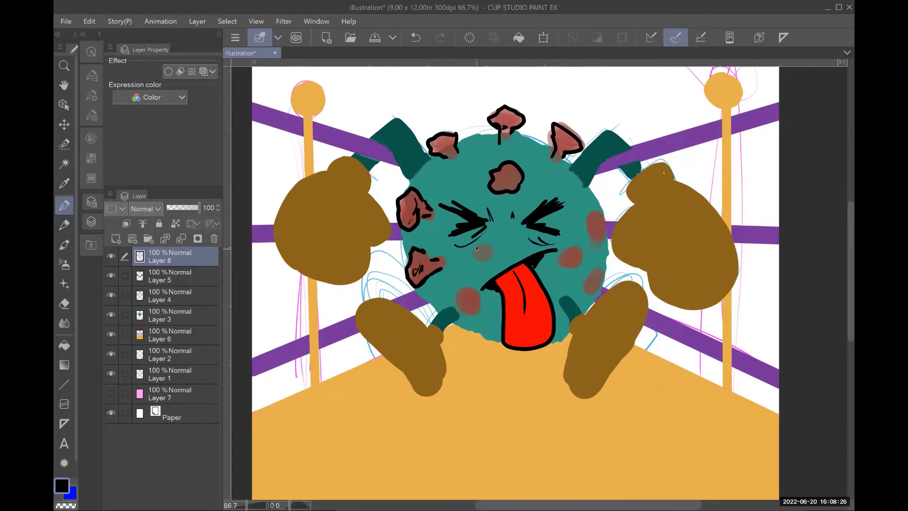
mouse_move(477, 248)
left_mouse_down()
mouse_move(494, 256)
mouse_move(487, 245)
mouse_move(481, 260)
left_mouse_up()
mouse_move(561, 263)
left_mouse_down()
mouse_move(580, 253)
mouse_move(562, 258)
left_mouse_up()
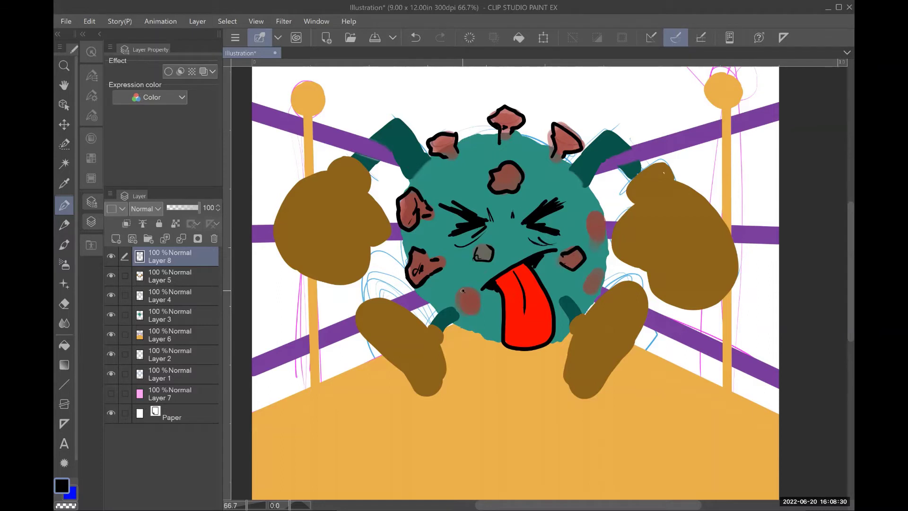
mouse_move(463, 291)
left_mouse_down()
mouse_move(467, 316)
mouse_move(478, 293)
mouse_move(456, 299)
mouse_move(468, 286)
mouse_move(468, 306)
left_mouse_up()
mouse_move(596, 274)
left_mouse_down()
mouse_move(590, 294)
mouse_move(603, 277)
left_mouse_up()
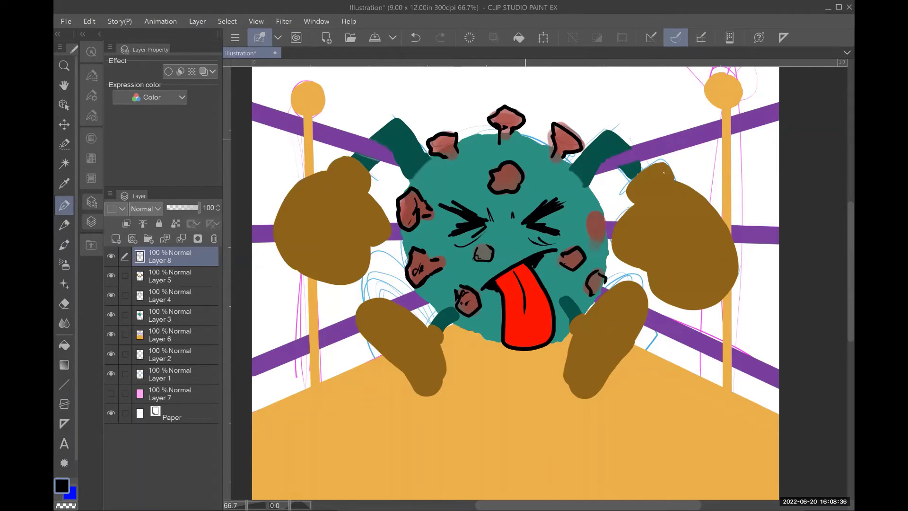
Step: Ink a bumpy black contour around the green body and outline the red spot on its right edge
mouse_move(506, 144)
left_mouse_down()
mouse_move(517, 131)
mouse_move(546, 149)
mouse_move(478, 133)
mouse_move(420, 167)
mouse_move(408, 187)
left_mouse_up()
left_click_drag(396, 228, 403, 256)
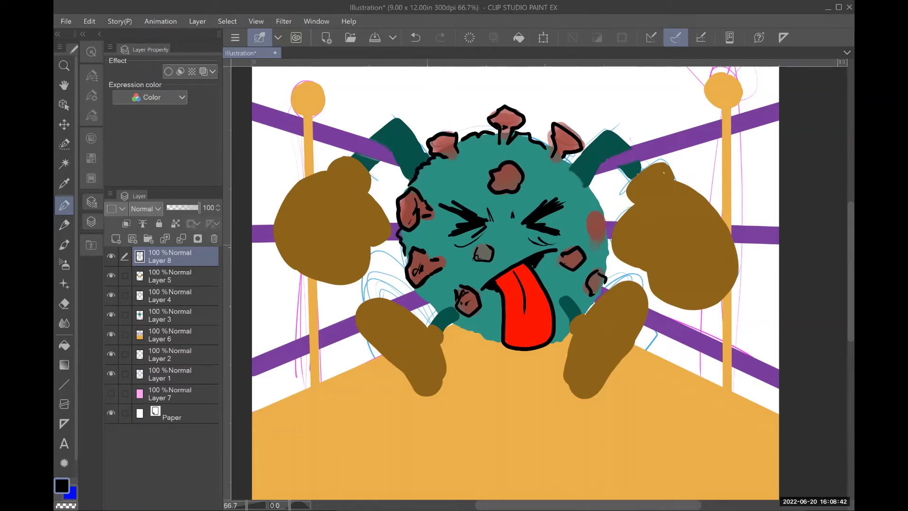
mouse_move(418, 289)
left_mouse_down()
mouse_move(437, 314)
mouse_move(497, 341)
left_mouse_up()
left_click_drag(558, 341, 570, 330)
mouse_move(568, 160)
left_mouse_down()
mouse_move(610, 227)
mouse_move(594, 247)
mouse_move(587, 221)
mouse_move(590, 234)
mouse_move(579, 226)
left_mouse_up()
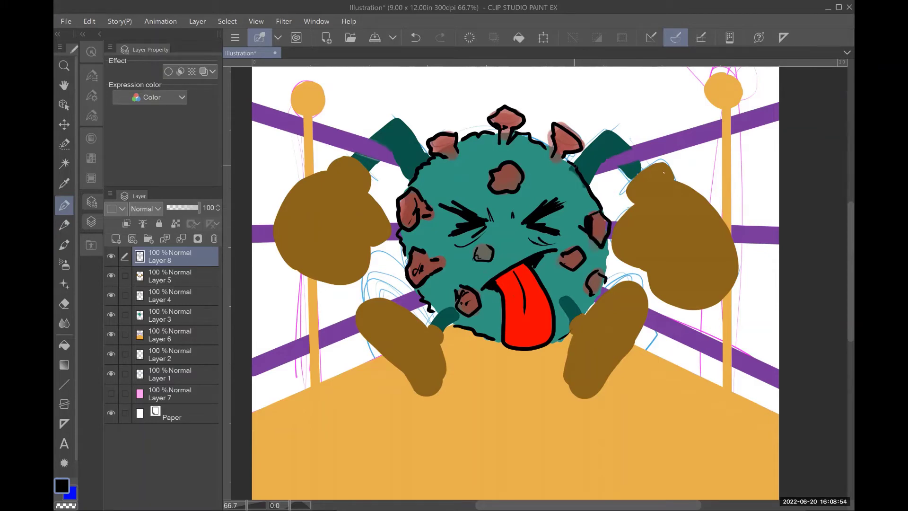
Step: Outline the character's right-hand arm and glove and the right-hand leg and boot in black
mouse_move(574, 167)
left_mouse_down()
mouse_move(593, 142)
mouse_move(618, 133)
left_mouse_up()
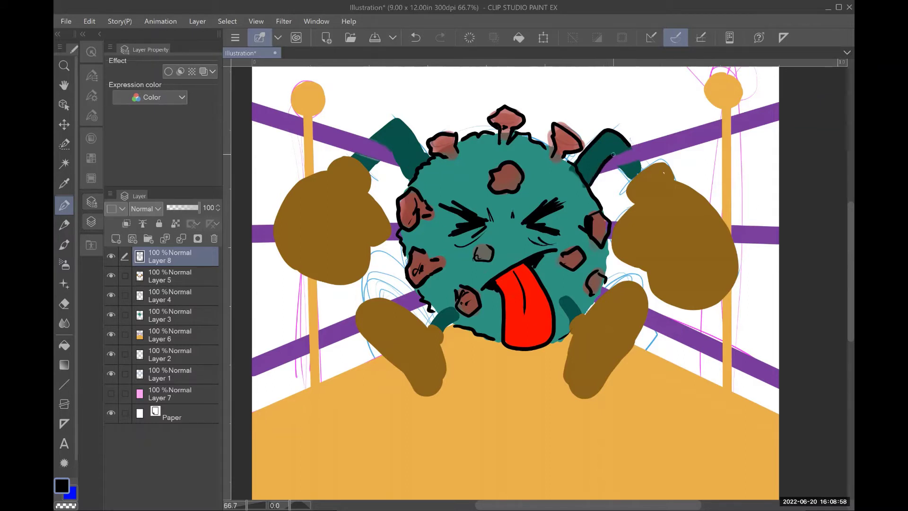
mouse_move(620, 180)
left_mouse_down()
mouse_move(649, 194)
mouse_move(672, 181)
mouse_move(665, 166)
mouse_move(636, 177)
mouse_move(630, 187)
mouse_move(640, 200)
mouse_move(621, 212)
mouse_move(615, 254)
mouse_move(639, 269)
mouse_move(652, 266)
mouse_move(658, 297)
mouse_move(699, 309)
mouse_move(729, 287)
mouse_move(736, 248)
mouse_move(673, 184)
left_mouse_up()
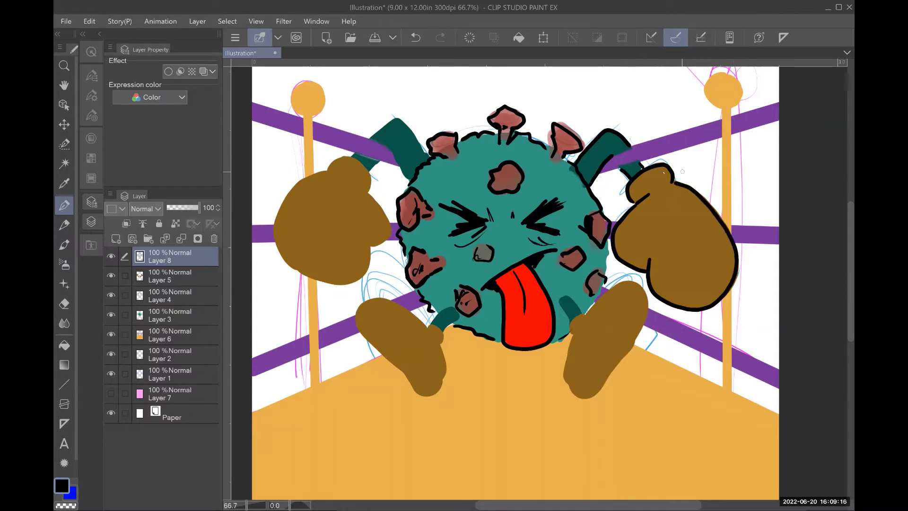
mouse_move(568, 297)
left_mouse_down()
mouse_move(582, 310)
mouse_move(571, 316)
mouse_move(562, 377)
mouse_move(573, 398)
mouse_move(597, 397)
mouse_move(645, 302)
mouse_move(635, 282)
mouse_move(604, 293)
mouse_move(585, 318)
left_mouse_up()
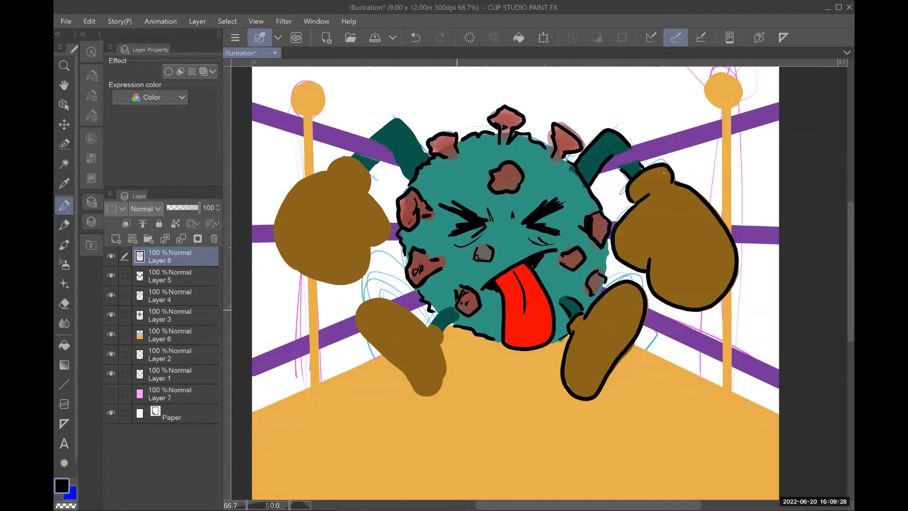
Step: Outline the left-hand boot and the left-hand boxing glove in black
mouse_move(428, 324)
left_mouse_down()
mouse_move(443, 332)
mouse_move(444, 363)
mouse_move(439, 388)
mouse_move(420, 397)
mouse_move(365, 337)
mouse_move(359, 304)
left_mouse_up()
mouse_move(429, 327)
left_mouse_down()
mouse_move(385, 300)
mouse_move(360, 307)
left_mouse_up()
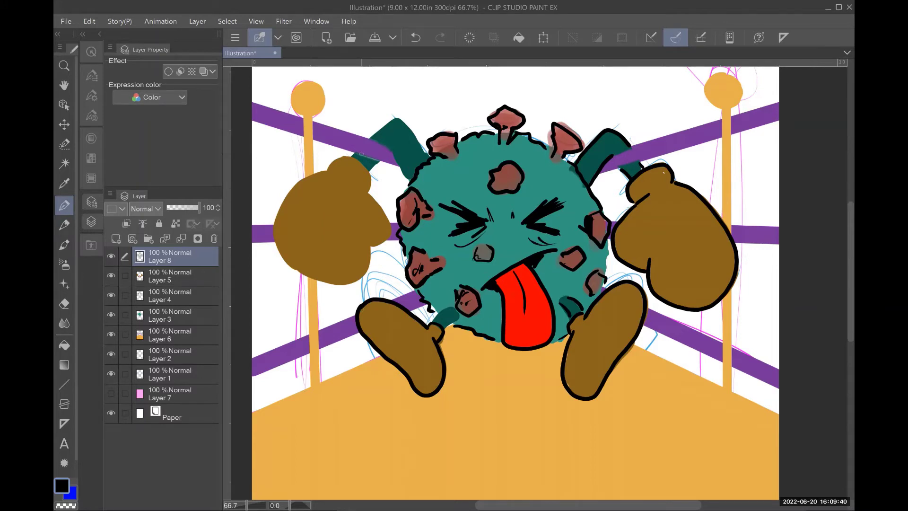
mouse_move(357, 184)
left_mouse_down()
mouse_move(391, 226)
mouse_move(387, 243)
mouse_move(371, 245)
mouse_move(366, 272)
mouse_move(347, 284)
mouse_move(297, 272)
mouse_move(282, 254)
mouse_move(283, 198)
mouse_move(325, 169)
mouse_move(369, 181)
mouse_move(347, 156)
mouse_move(331, 167)
left_mouse_up()
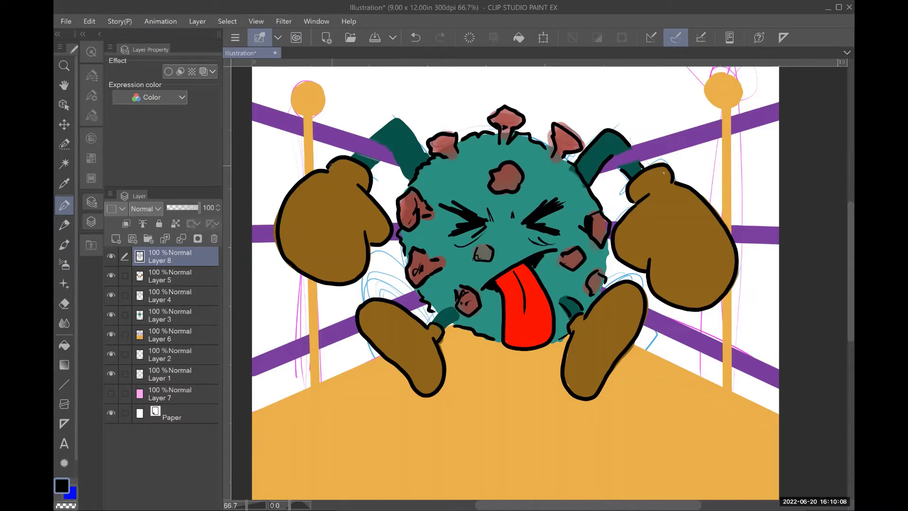
Step: Draw straight black lines along the floor's left back edge, the left side of both posts and the underside of the upper-left rope
left_click(64, 384)
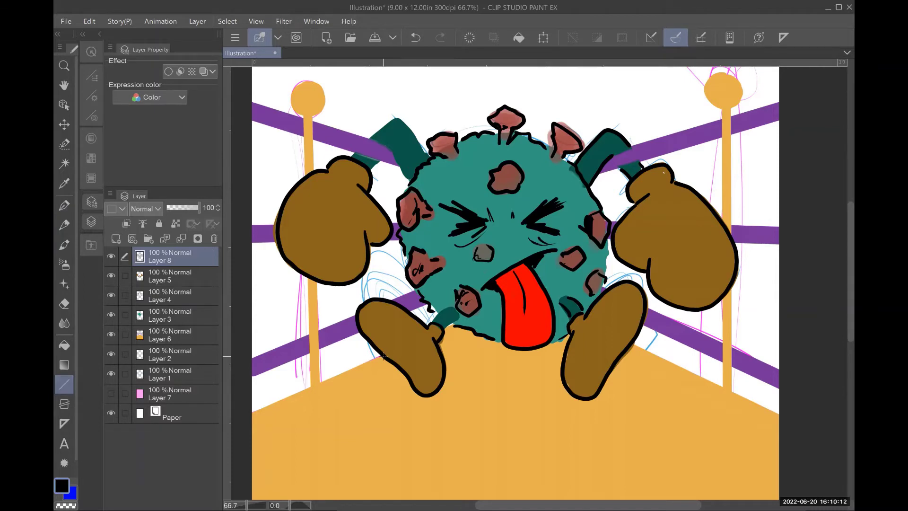
left_click_drag(383, 356, 250, 408)
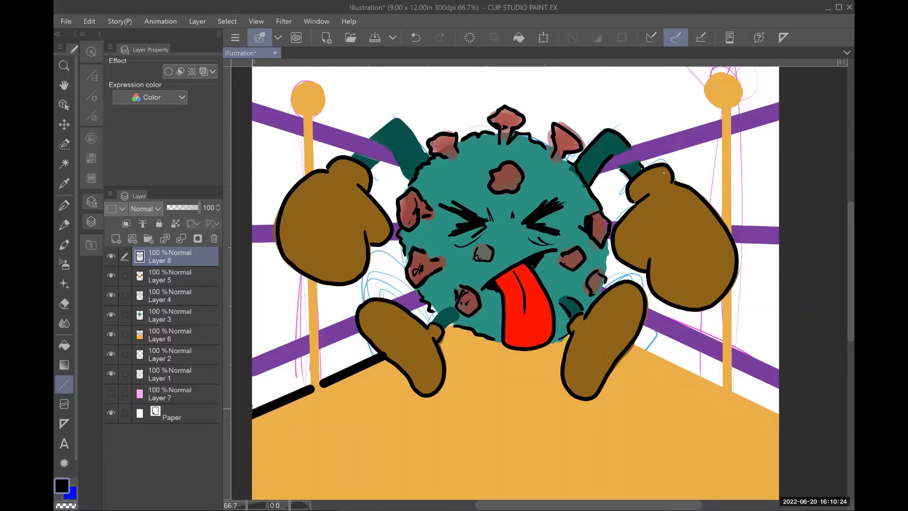
left_click_drag(304, 117, 306, 175)
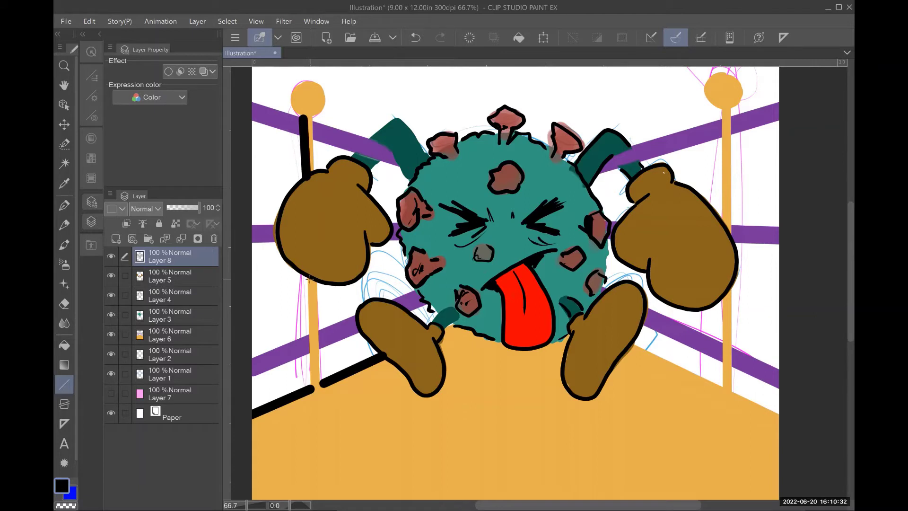
left_click_drag(308, 278, 311, 390)
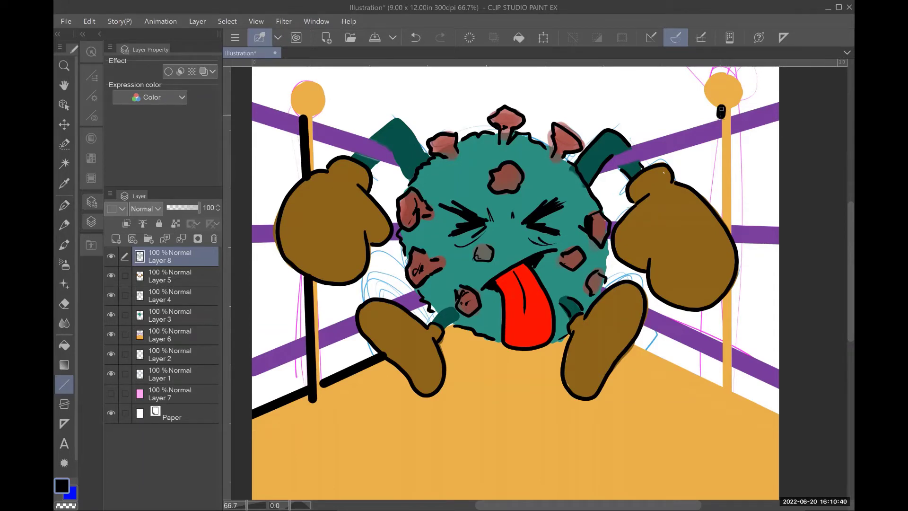
left_click_drag(722, 110, 723, 221)
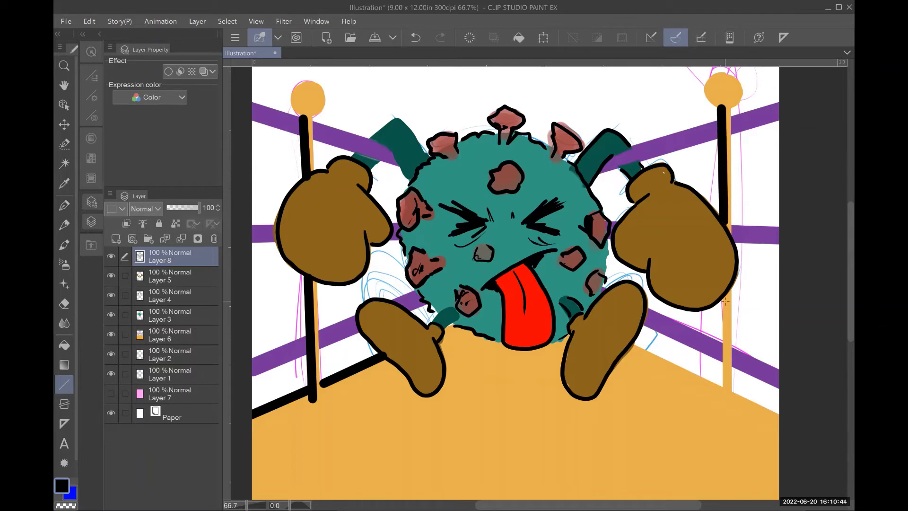
mouse_move(724, 301)
left_mouse_down()
mouse_move(724, 402)
mouse_move(723, 392)
left_mouse_up()
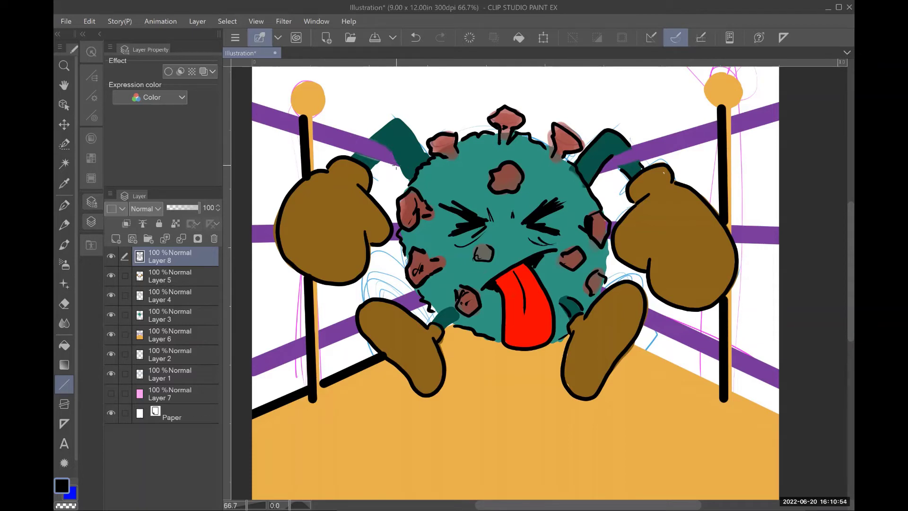
mouse_move(397, 166)
left_mouse_down()
mouse_move(253, 119)
mouse_move(263, 120)
left_mouse_up()
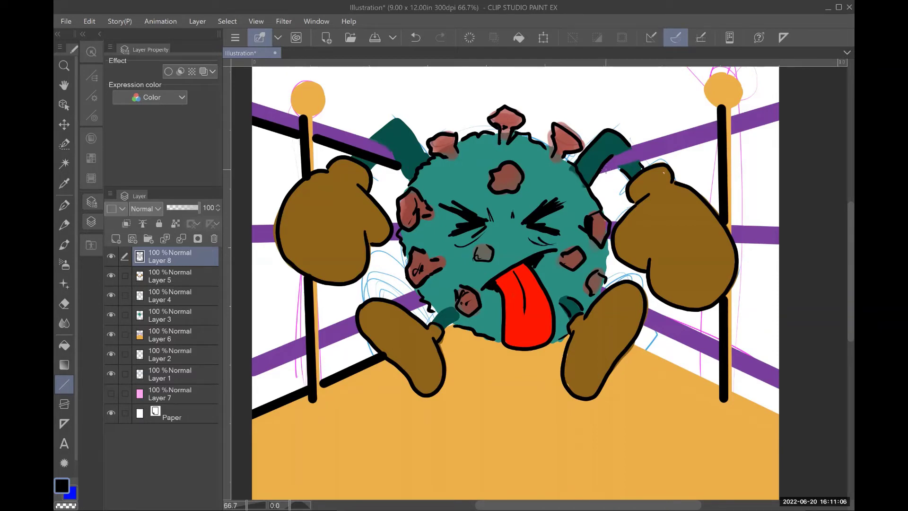
Step: Open the Straight line tool properties and inspect the starting and ending effect options
left_click(93, 115)
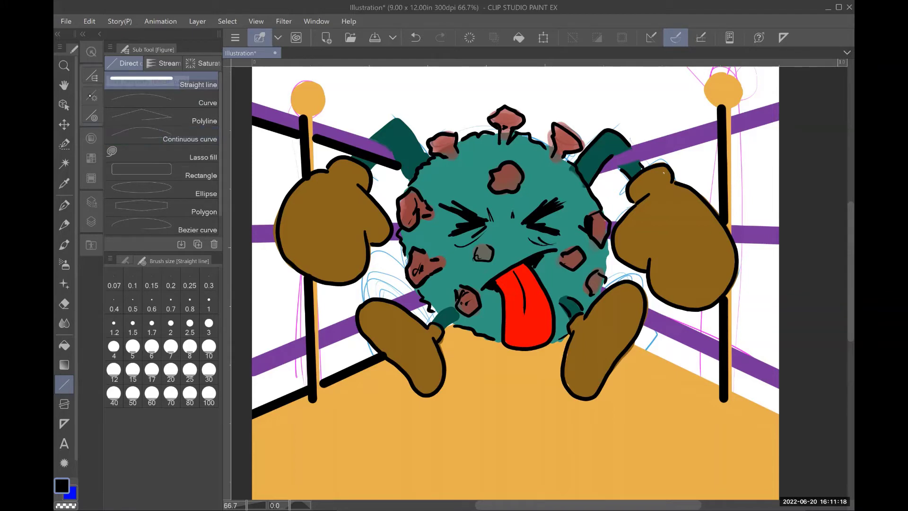
left_click(125, 261)
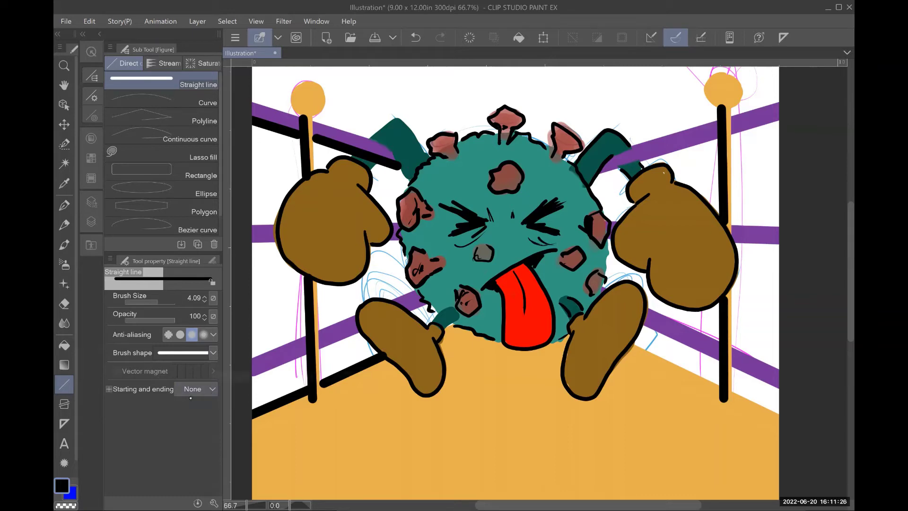
left_click(192, 390)
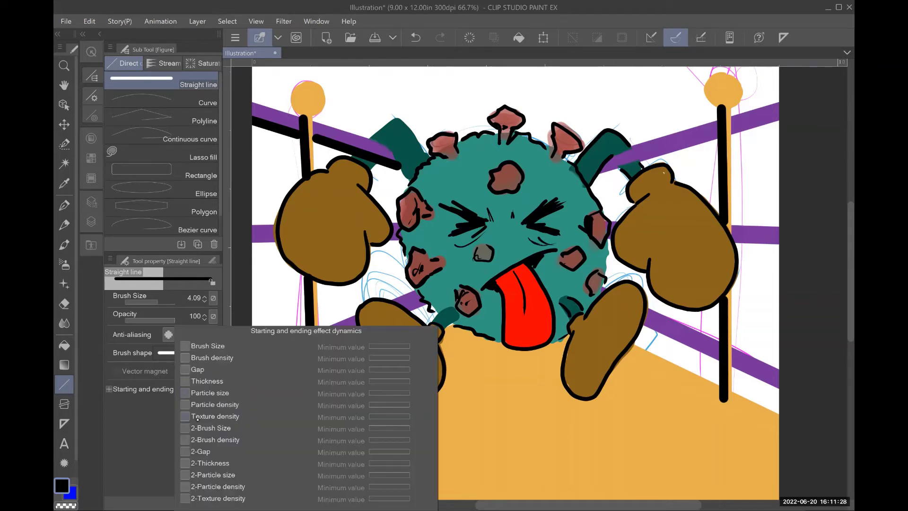
left_click(145, 441)
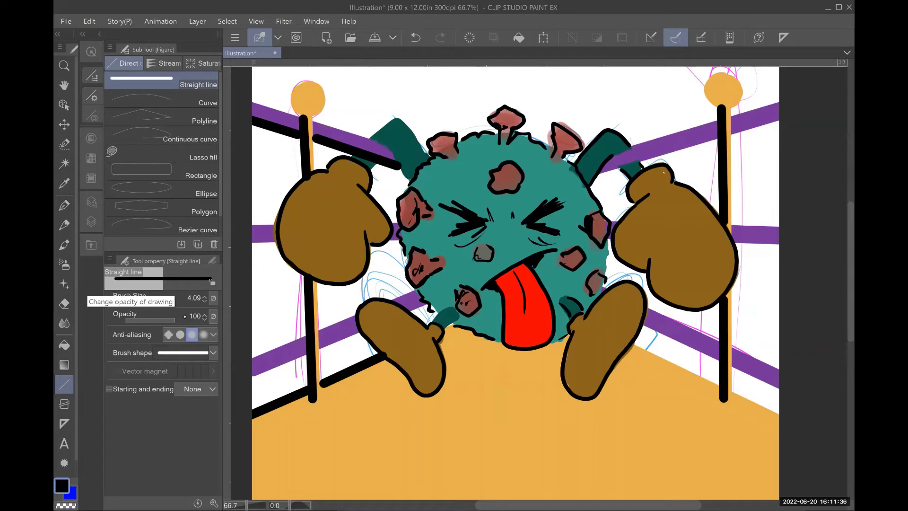
left_click(92, 151)
left_click(92, 75)
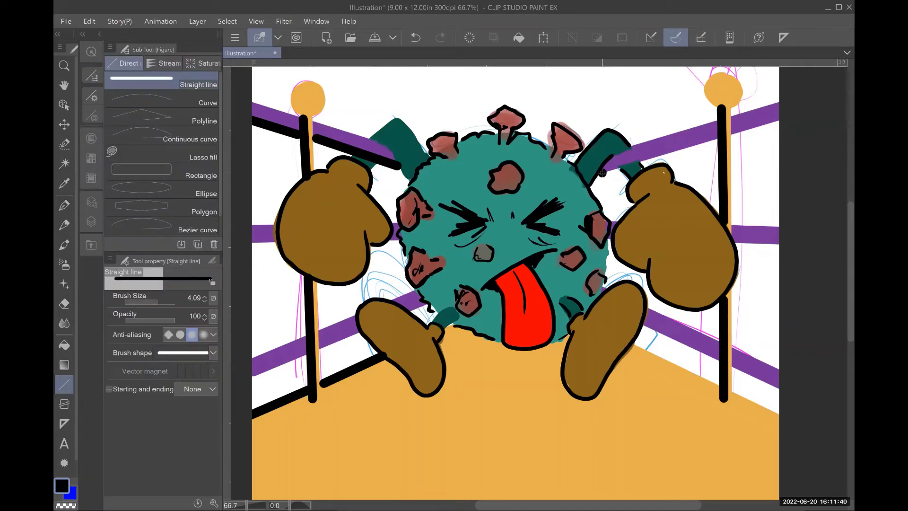
Step: Draw straight black lines along the undersides of the upper-right and middle-left ropes, redrawing the upper-right segment beyond the post
left_click_drag(602, 173, 779, 119)
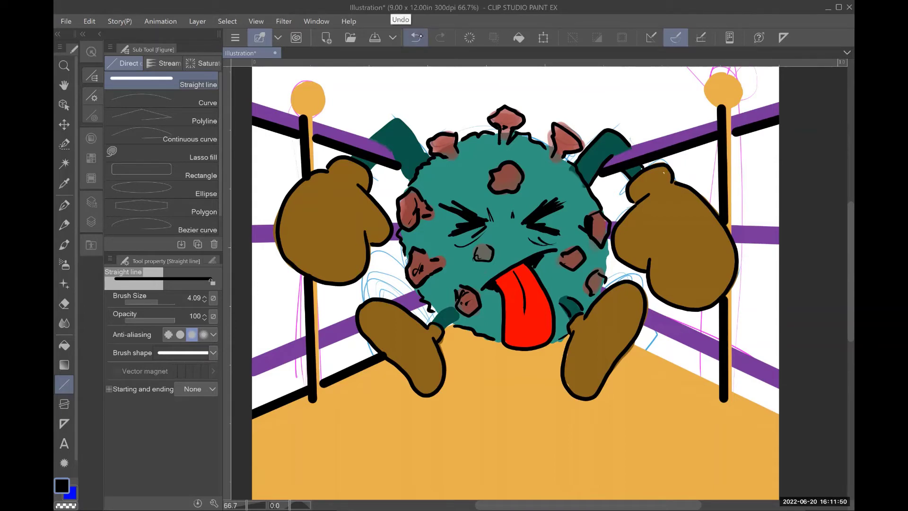
left_click(417, 36)
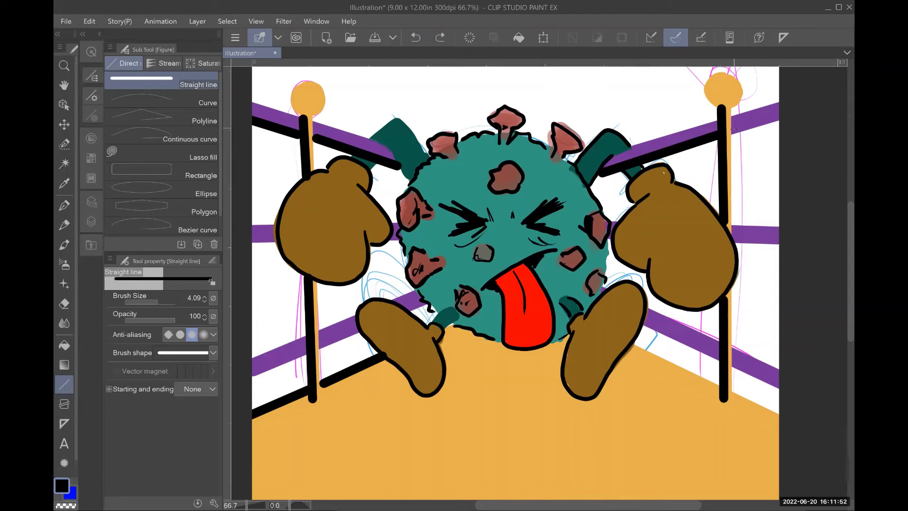
left_click_drag(781, 117, 733, 131)
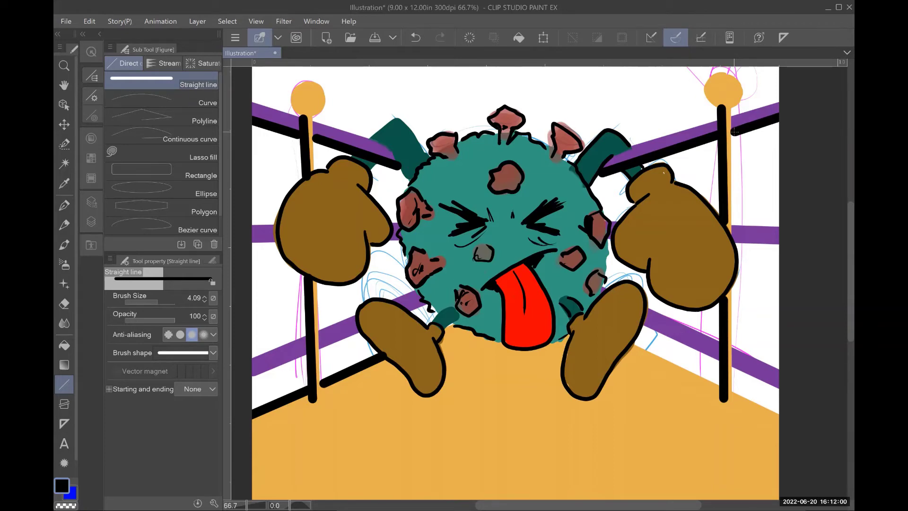
left_click_drag(272, 239, 258, 240)
left_click_drag(392, 241, 399, 240)
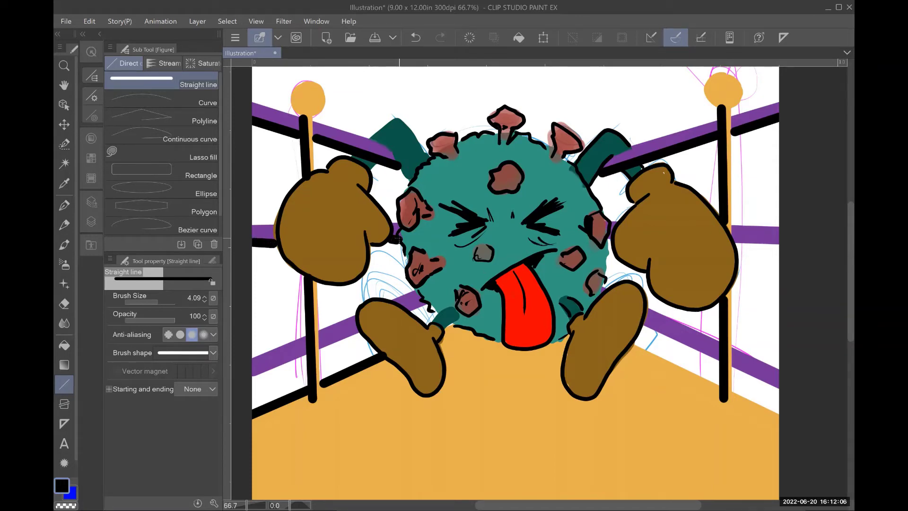
Step: Set the straight line's brush size to 3.29 and ink the undersides of the lower-left, middle-right and lower-right ropes in black
left_click_drag(156, 303, 155, 303)
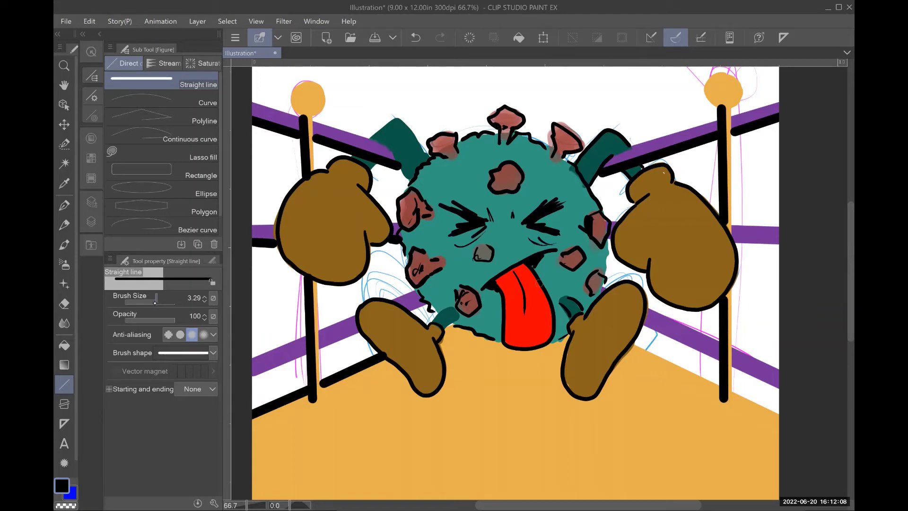
left_click_drag(251, 372, 360, 331)
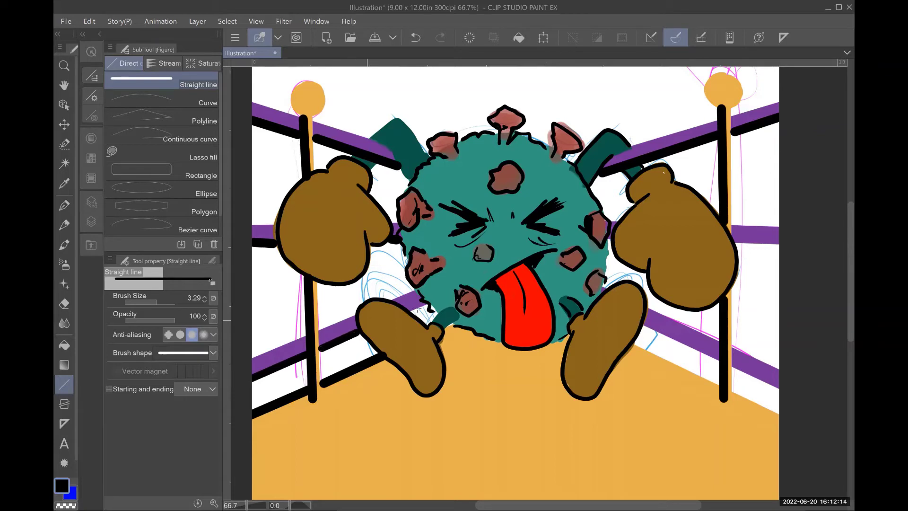
left_click_drag(412, 311, 421, 306)
left_click_drag(737, 242, 784, 244)
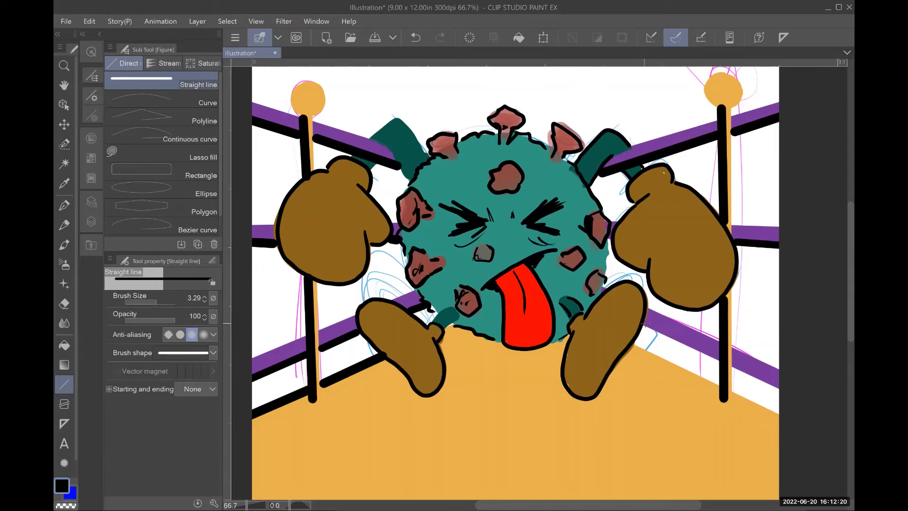
left_click_drag(645, 324, 782, 389)
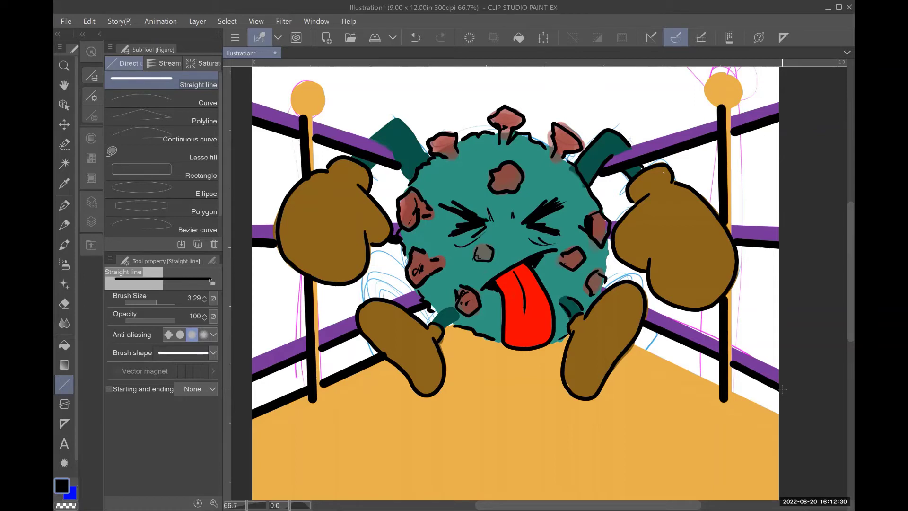
Step: Ink the virus body's lower-right edge with the G-pen and add black crease and hatching strokes to both shoe soles
left_click(63, 205)
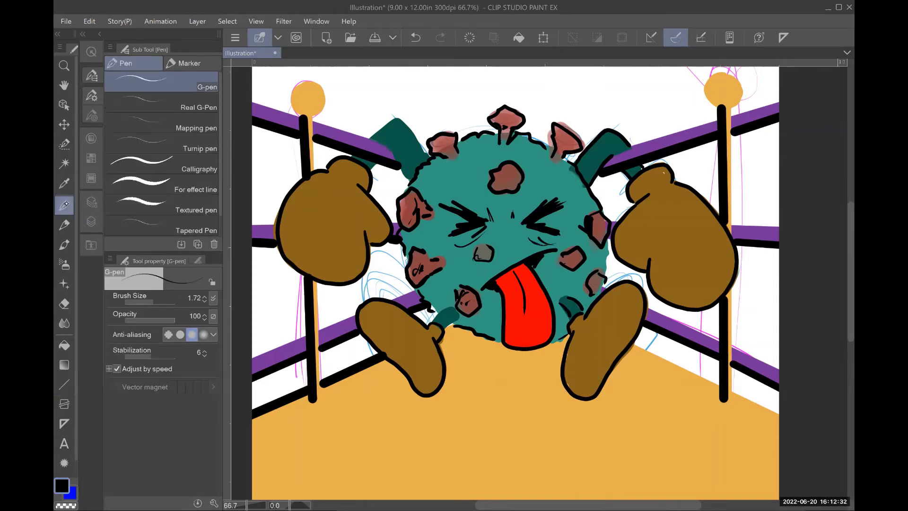
left_click_drag(608, 241, 607, 270)
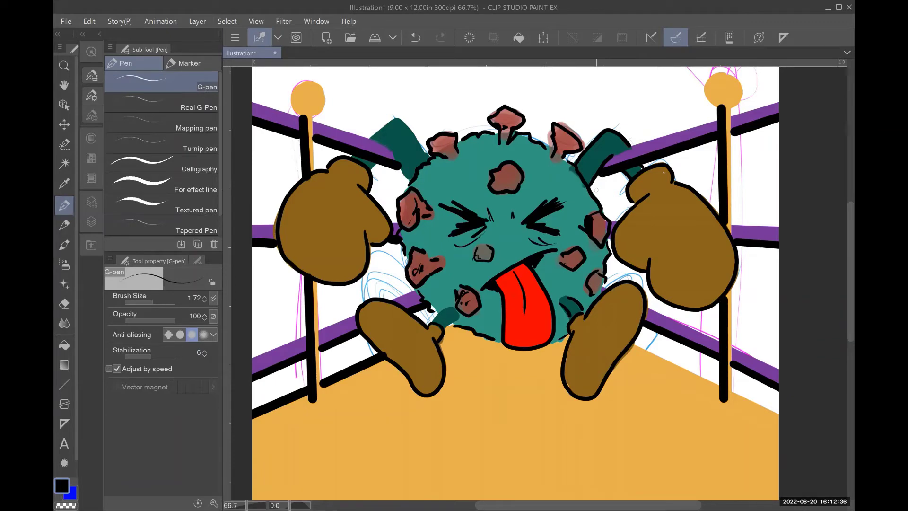
left_click_drag(369, 322, 398, 320)
mouse_move(381, 339)
left_mouse_down()
mouse_move(404, 331)
mouse_move(425, 343)
left_mouse_up()
mouse_move(620, 304)
left_mouse_down()
mouse_move(631, 324)
mouse_move(627, 314)
left_mouse_up()
left_click_drag(583, 347, 607, 310)
left_click_drag(598, 361, 582, 377)
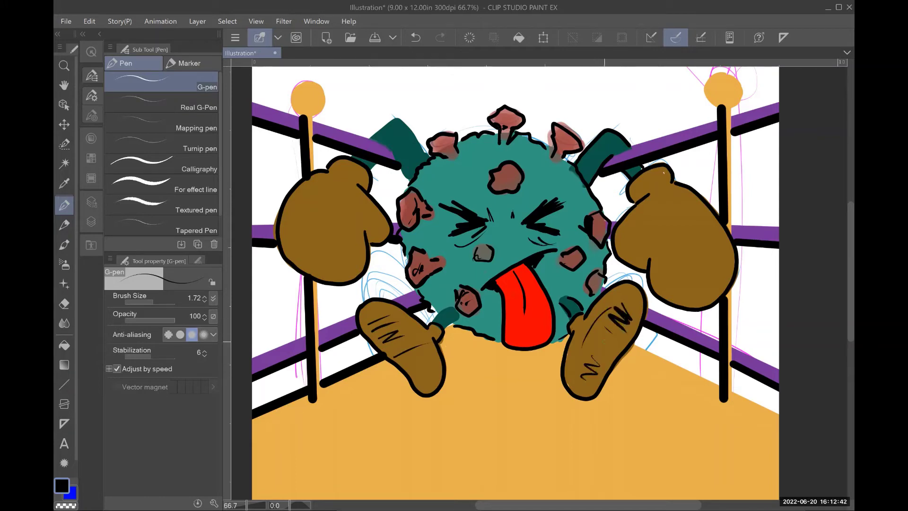
left_click_drag(613, 332, 603, 342)
Step: Add short vertical black hatching strokes to the lower part of the right glove and the middle of the left glove
left_click_drag(675, 251, 675, 262)
mouse_move(682, 251)
left_mouse_down()
mouse_move(681, 280)
mouse_move(689, 268)
left_mouse_up()
left_click_drag(698, 250, 699, 278)
left_click_drag(687, 266, 686, 279)
left_click_drag(718, 244, 718, 266)
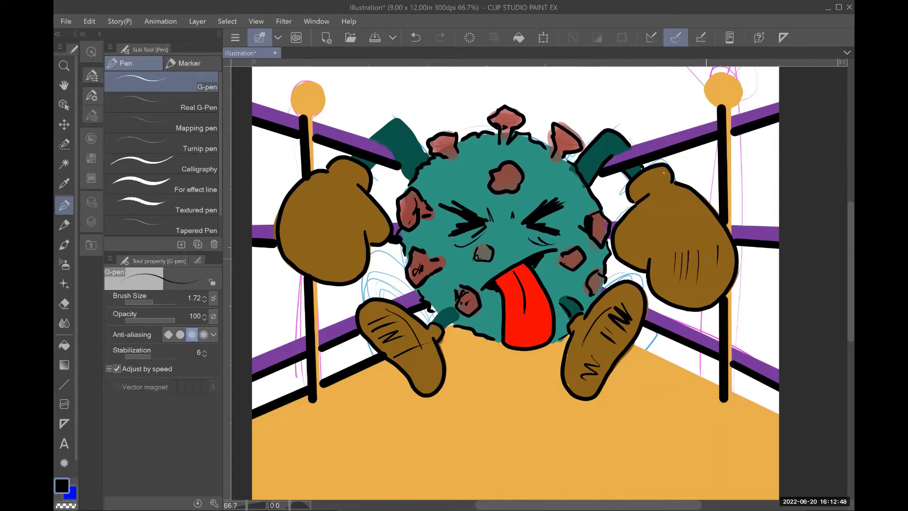
left_click_drag(297, 215, 298, 244)
mouse_move(309, 223)
left_mouse_down()
mouse_move(310, 246)
mouse_move(321, 247)
left_mouse_up()
left_click_drag(336, 227, 337, 250)
Step: Draw four small curved black motion marks in the white space above the virus, two on each side
left_click_drag(566, 109, 592, 100)
left_click_drag(461, 104, 396, 105)
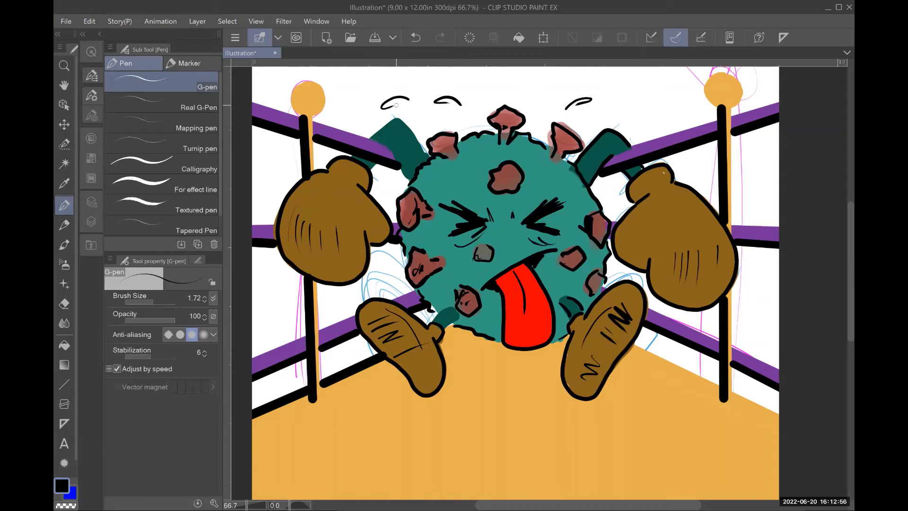
left_click_drag(633, 117, 652, 111)
Step: Draw straight black lines along the floor's right back edge on both sides of the post, and undo the last stroke
left_click(65, 381)
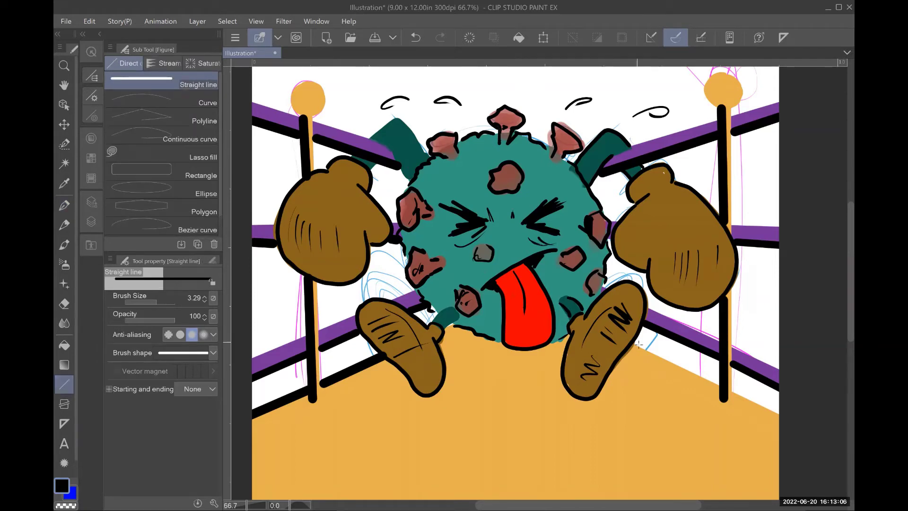
left_click_drag(633, 344, 783, 417)
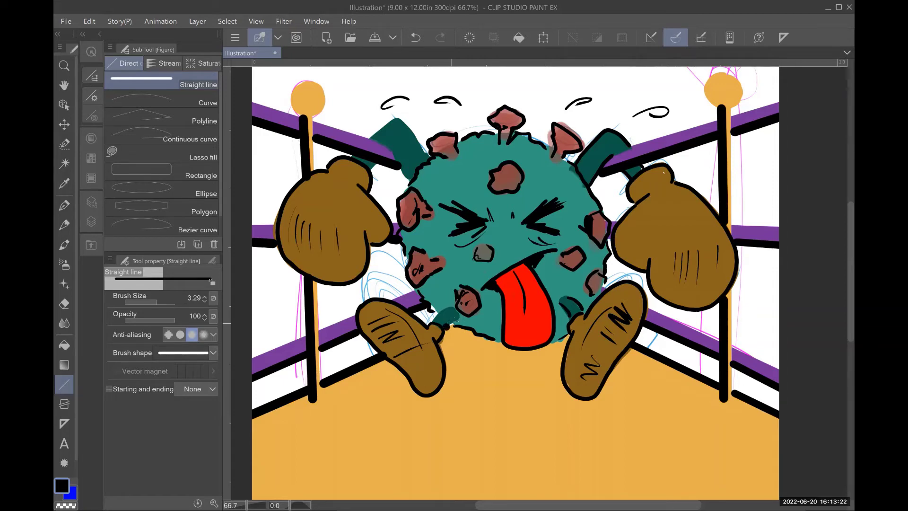
left_click(415, 36)
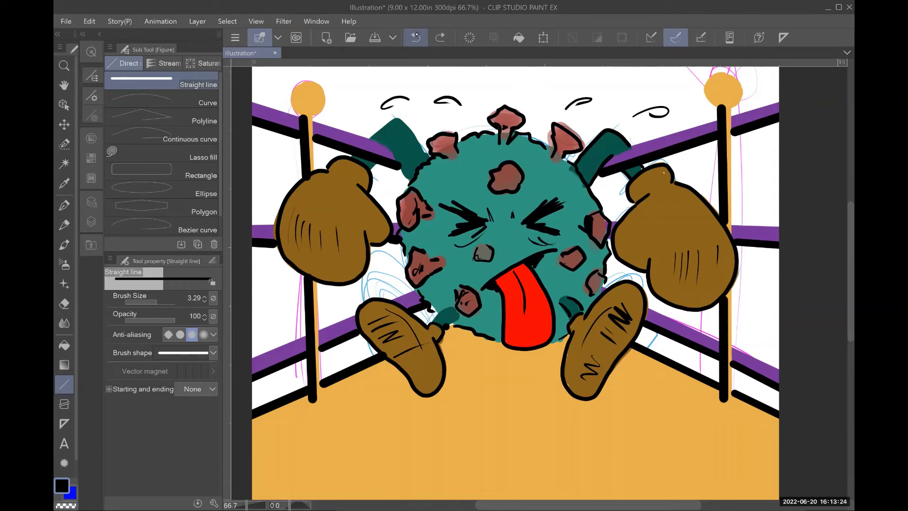
Step: Ink the left ankle's outline with the G-pen and thicken the outer edge of the left glove in black
left_click(65, 204)
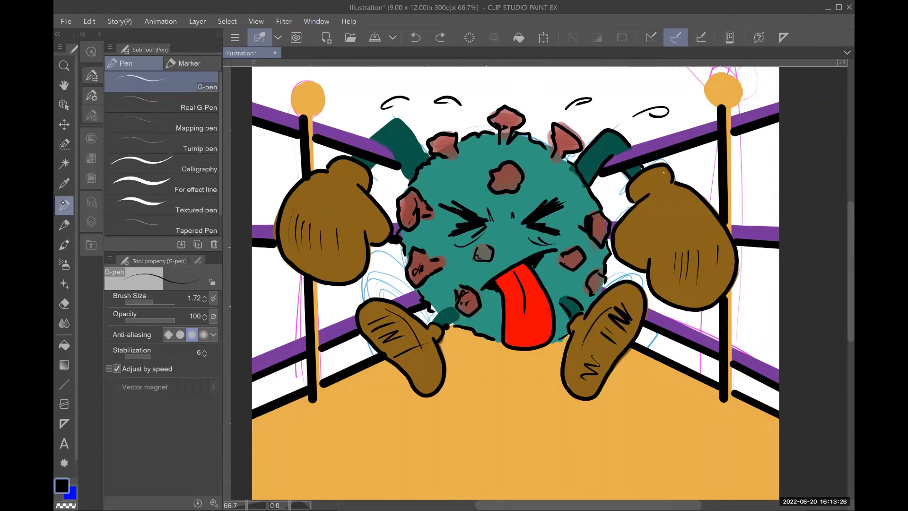
mouse_move(448, 324)
left_mouse_down()
mouse_move(457, 313)
mouse_move(441, 312)
mouse_move(452, 307)
mouse_move(452, 316)
left_mouse_up()
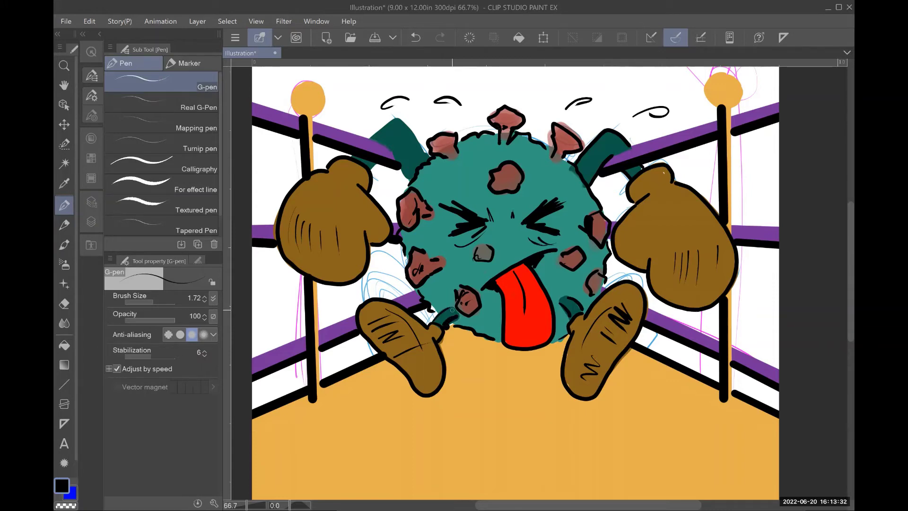
left_click_drag(301, 181, 275, 239)
Step: Erase the black line ends overlapping the right post with the Hard eraser, reducing its brush size to 1.46 for the detail
left_click(64, 303)
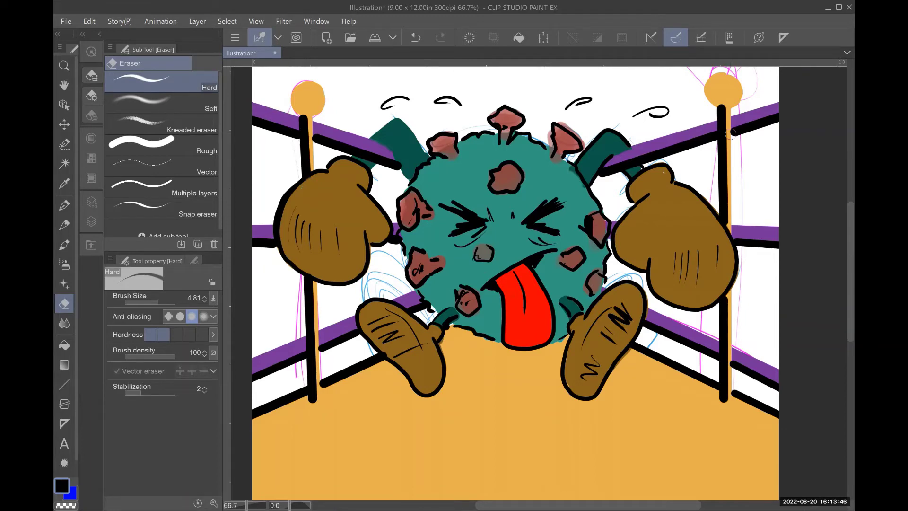
left_click_drag(728, 134, 729, 142)
scroll(729, 289, "up", 4)
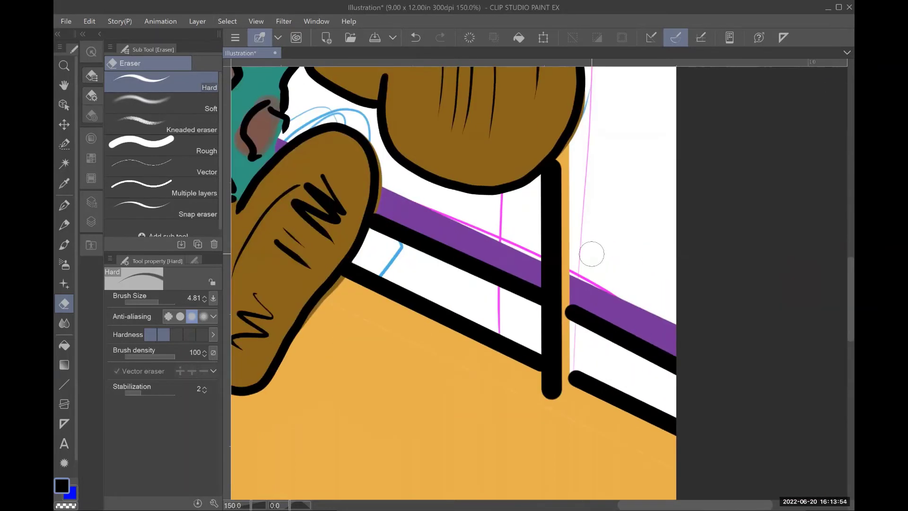
key("bracketleft")
key("bracketleft")
key("bracketleft")
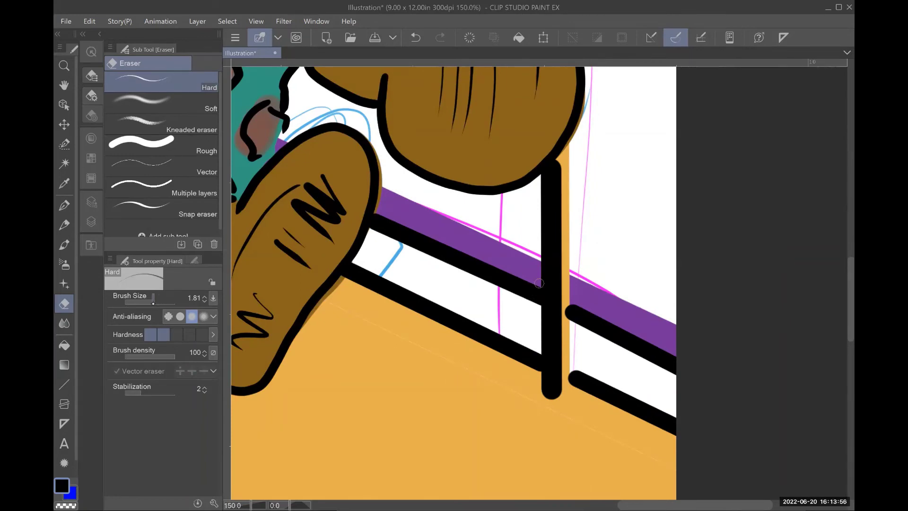
key("bracketright")
key("bracketleft")
key("bracketleft")
key("bracketleft")
key("bracketleft")
key("bracketright")
left_click_drag(565, 302, 565, 323)
scroll(567, 376, "down", 2)
scroll(567, 376, "left", 3)
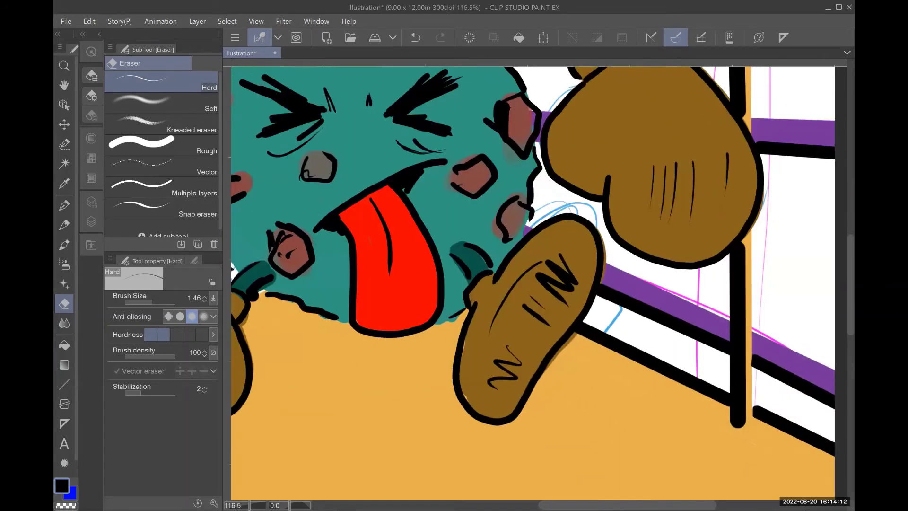
scroll(533, 284, "down", 3)
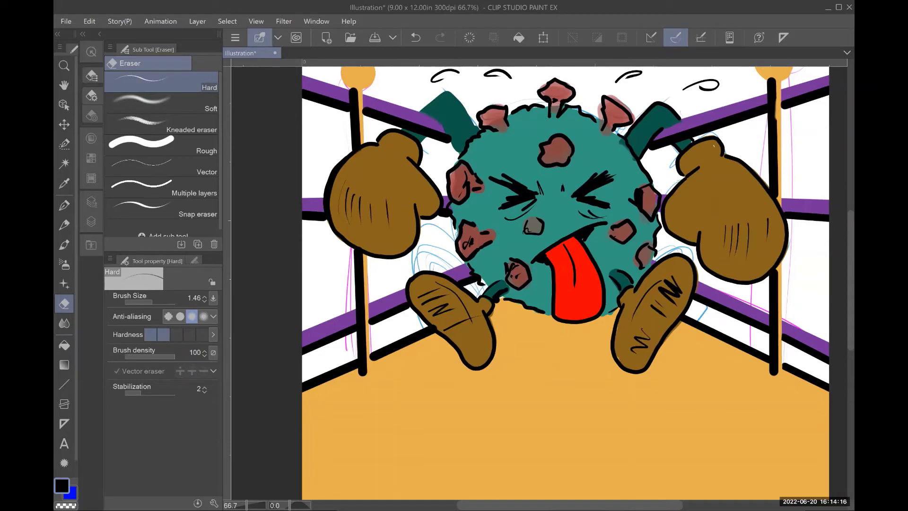
Step: Set the straight line's brush size to 2.02 and ink the top edges of the upper-right and middle-right ropes in black
left_click(64, 385)
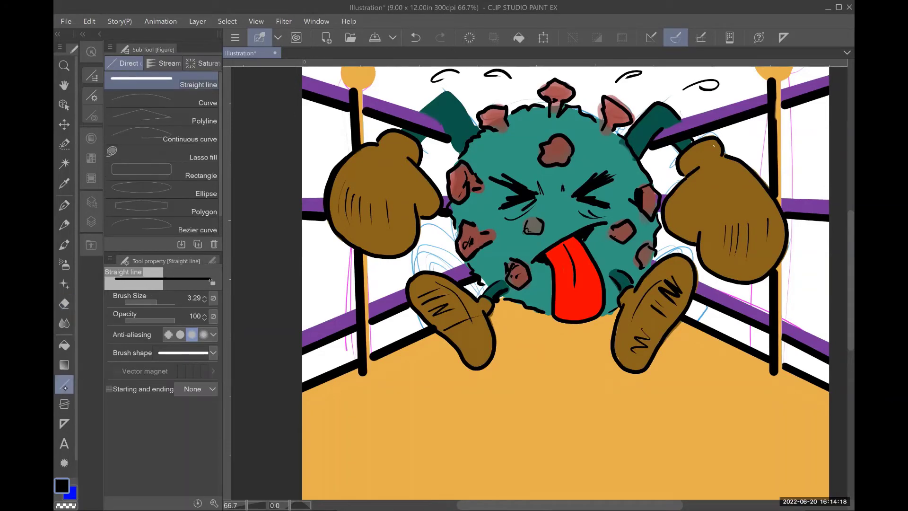
left_click(64, 205)
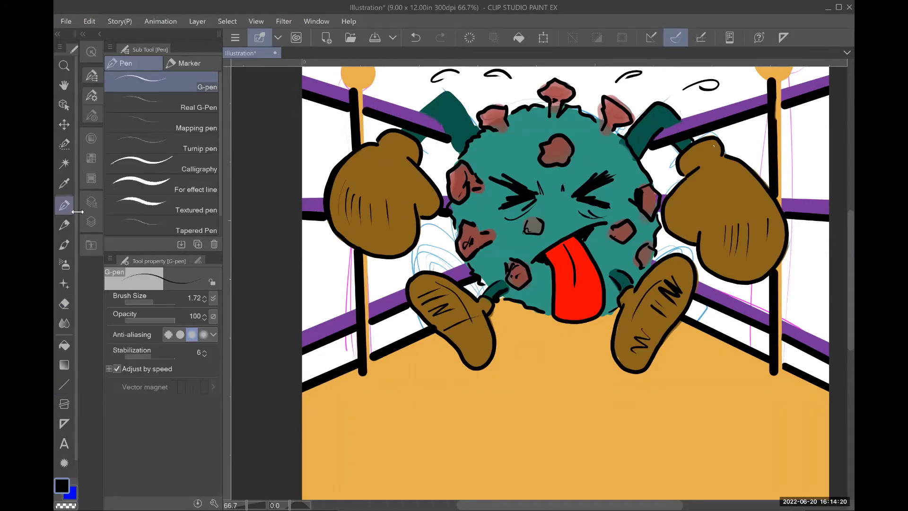
key("u")
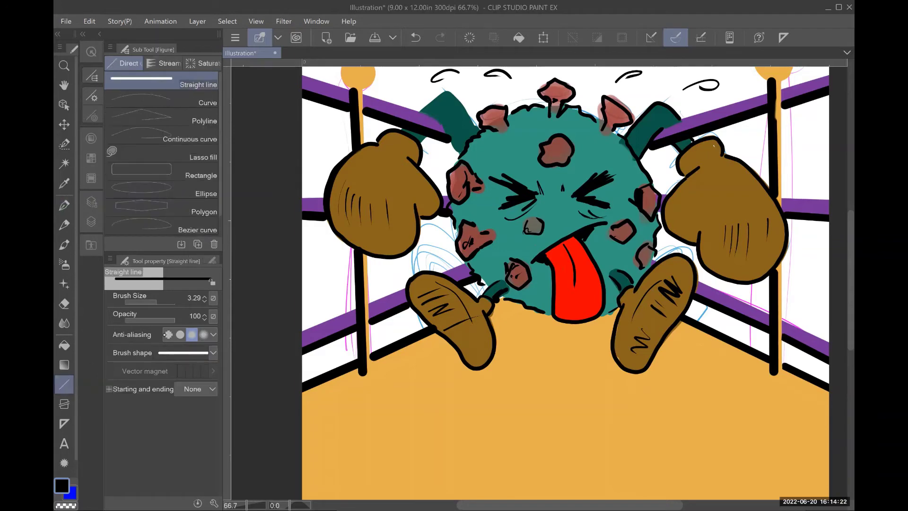
left_click_drag(154, 301, 151, 300)
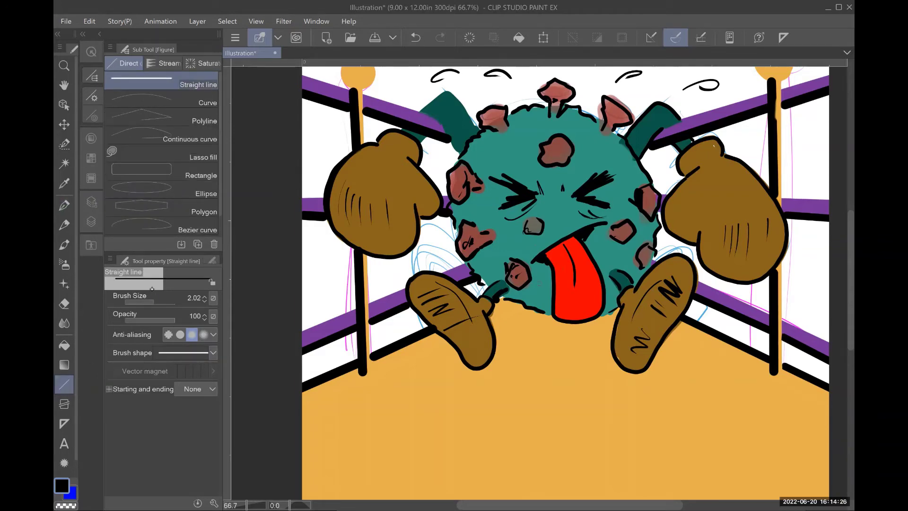
scroll(538, 283, "up", 5)
scroll(538, 283, "right", 5)
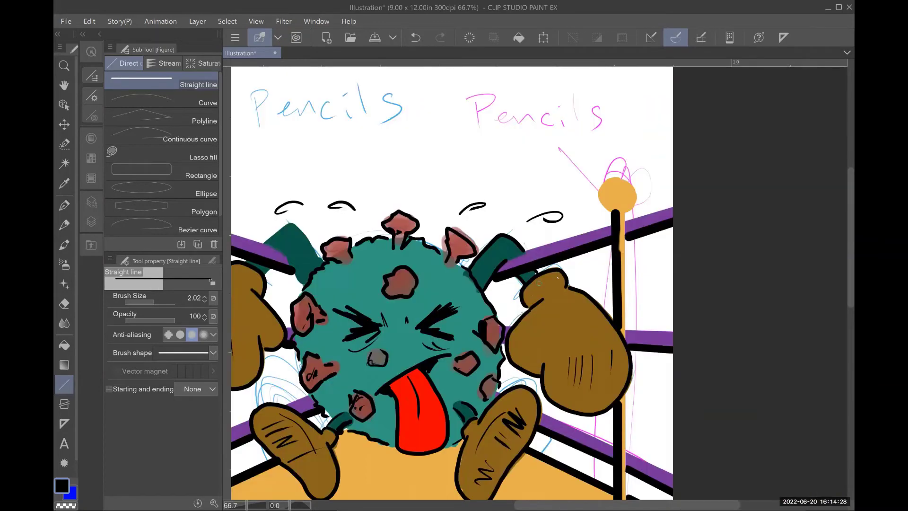
left_click_drag(511, 259, 676, 204)
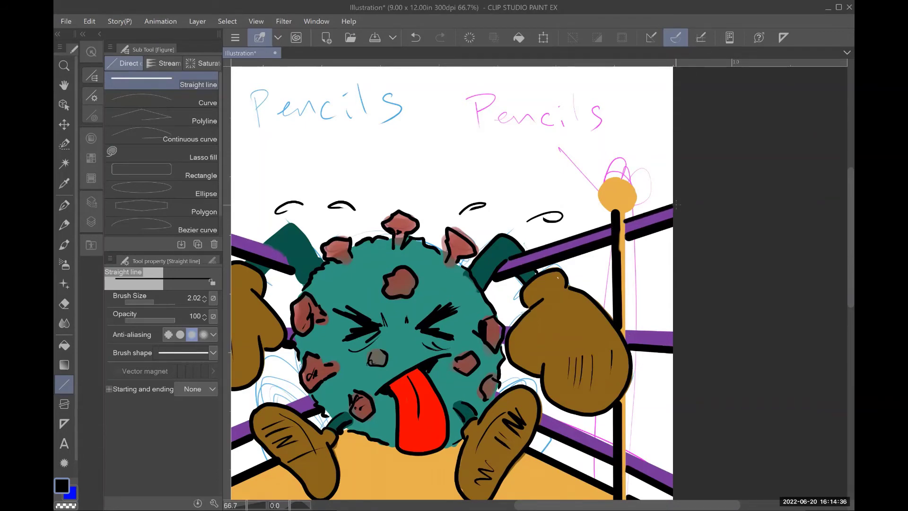
left_click_drag(628, 327, 676, 332)
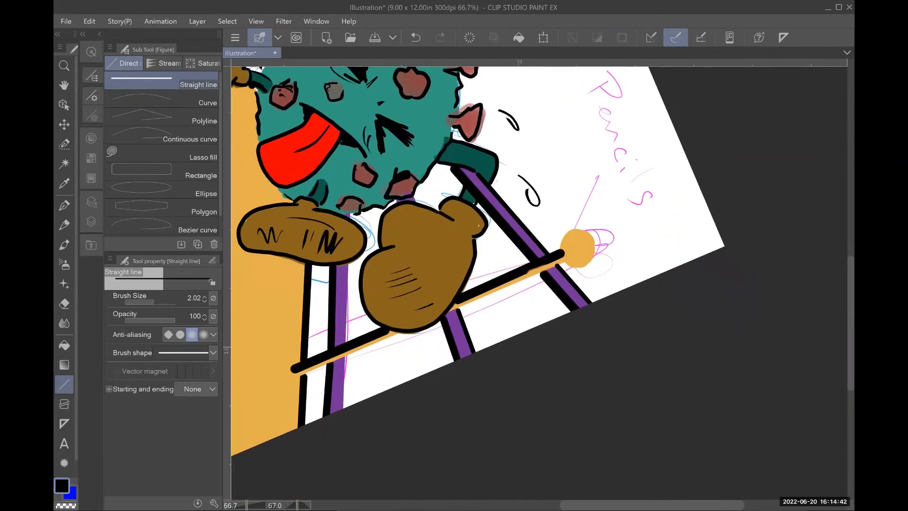
Step: Draw straight black lines along the top edges of the lower-right and lower-left ropes, skipping the parts hidden behind the foot
left_click_drag(349, 263, 343, 413)
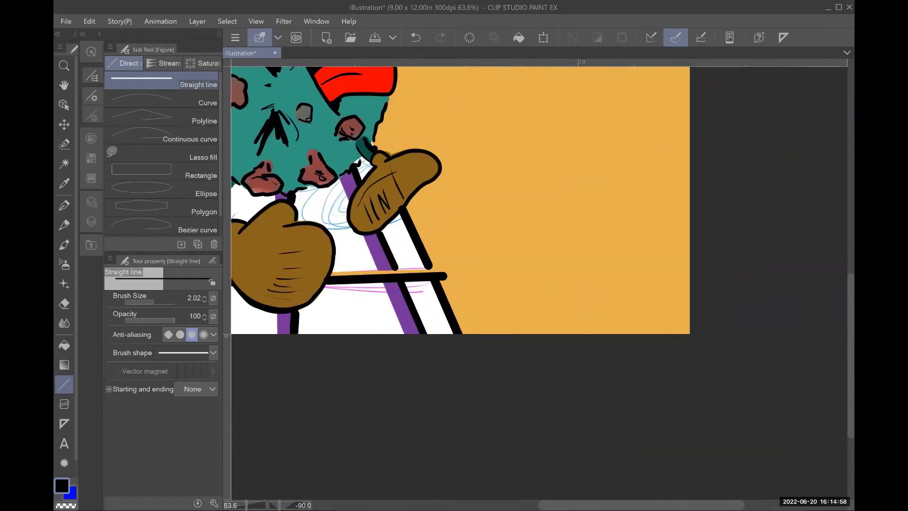
left_click_drag(340, 175, 349, 198)
left_click_drag(365, 235, 407, 337)
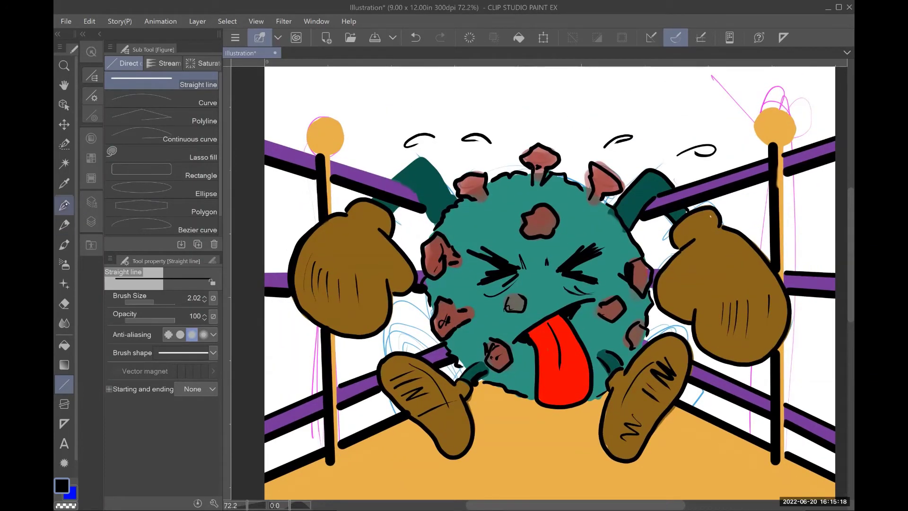
Step: Ink the round knobs on both posts and the right edge of the left post with the G-pen in black
left_click(64, 205)
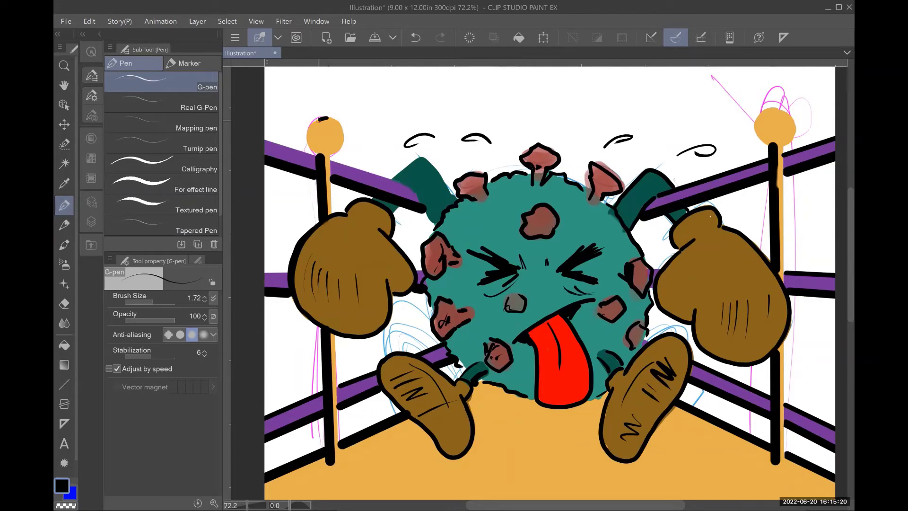
mouse_move(322, 119)
left_mouse_down()
mouse_move(306, 136)
mouse_move(311, 149)
mouse_move(317, 154)
mouse_move(341, 128)
mouse_move(344, 142)
mouse_move(328, 157)
mouse_move(331, 213)
left_mouse_up()
left_click_drag(335, 336, 338, 459)
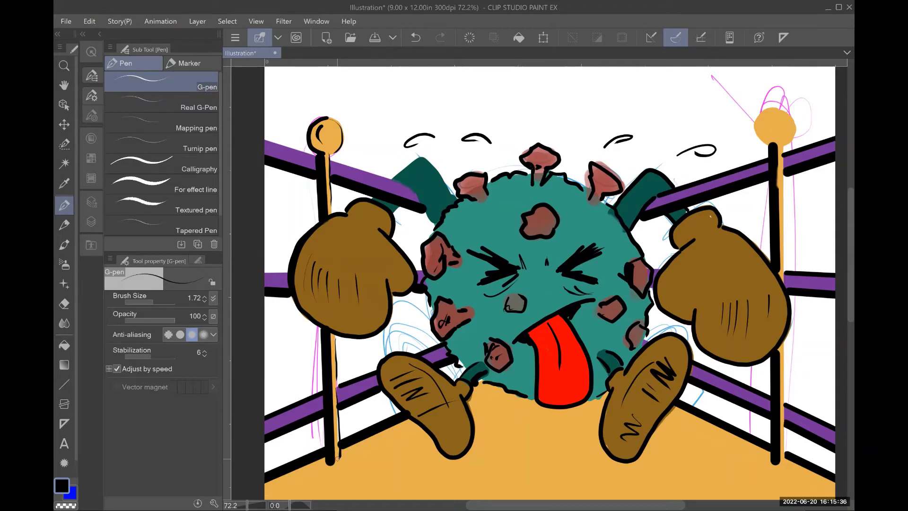
mouse_move(779, 110)
left_mouse_down()
mouse_move(756, 122)
mouse_move(772, 147)
left_mouse_up()
mouse_move(769, 118)
left_mouse_down()
mouse_move(762, 134)
mouse_move(787, 116)
mouse_move(797, 133)
mouse_move(790, 139)
mouse_move(793, 126)
left_mouse_up()
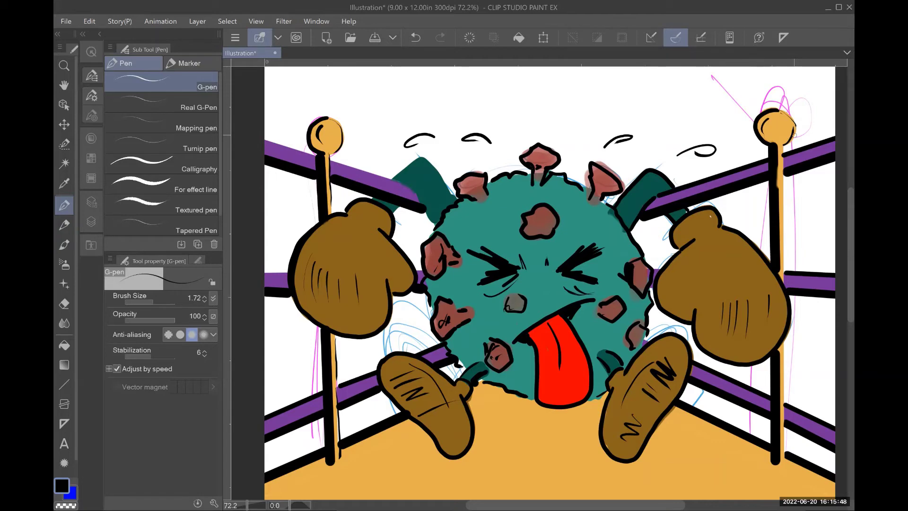
Step: Ink the upper-left rope's top edge with straight black lines on both sides of the post, and switch back to the G-pen
scroll(794, 135, "down", 2)
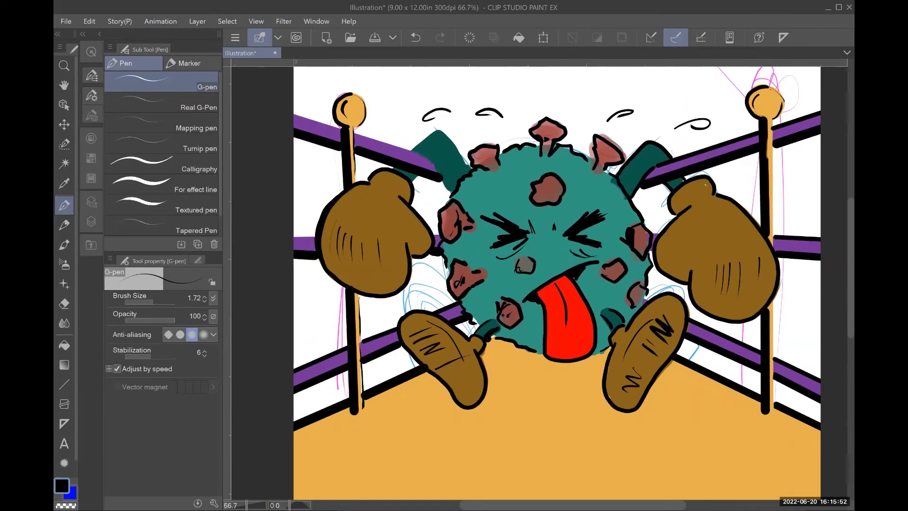
mouse_move(615, 189)
left_mouse_down()
mouse_move(672, 283)
mouse_move(710, 223)
mouse_move(738, 255)
left_mouse_up()
key("u")
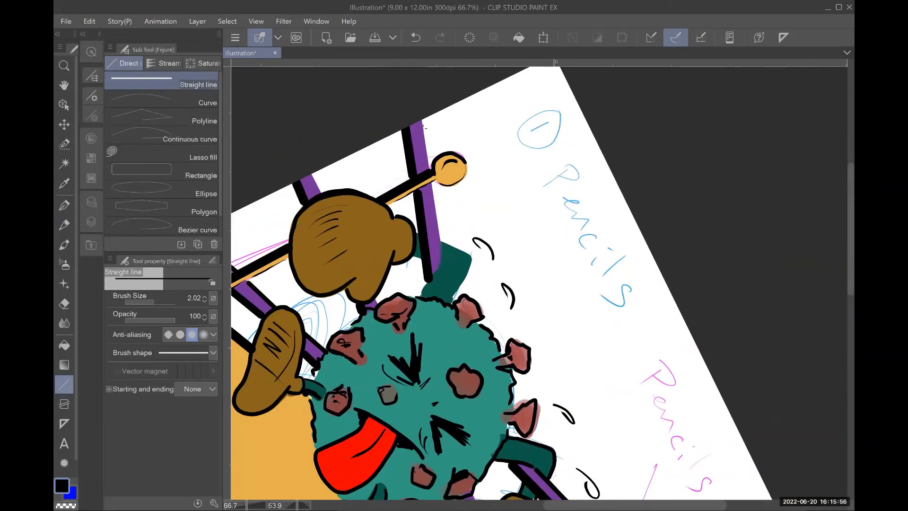
left_click_drag(430, 166, 421, 120)
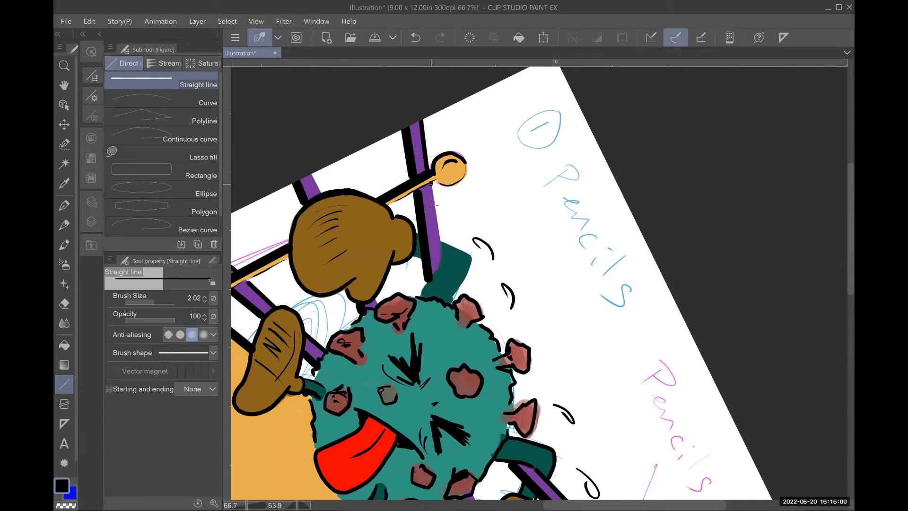
left_click_drag(431, 183, 440, 252)
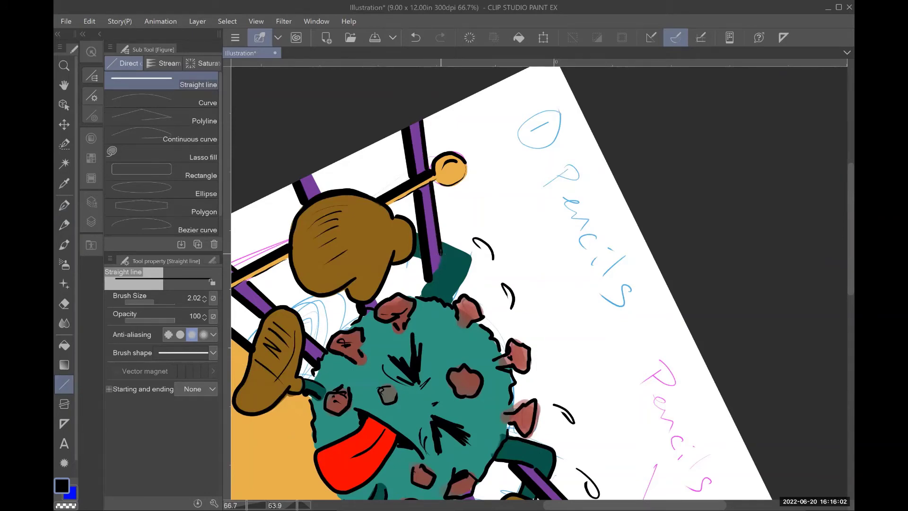
scroll(539, 284, "down", 10)
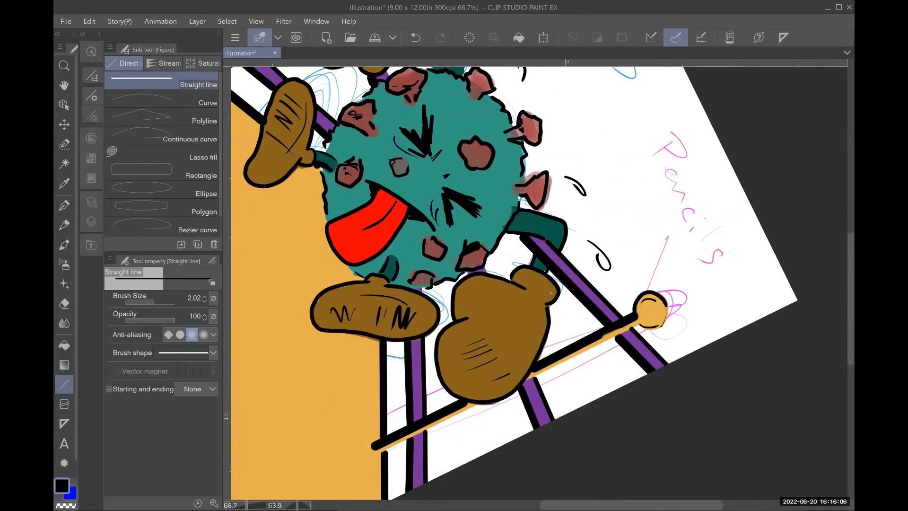
scroll(539, 284, "down", 5)
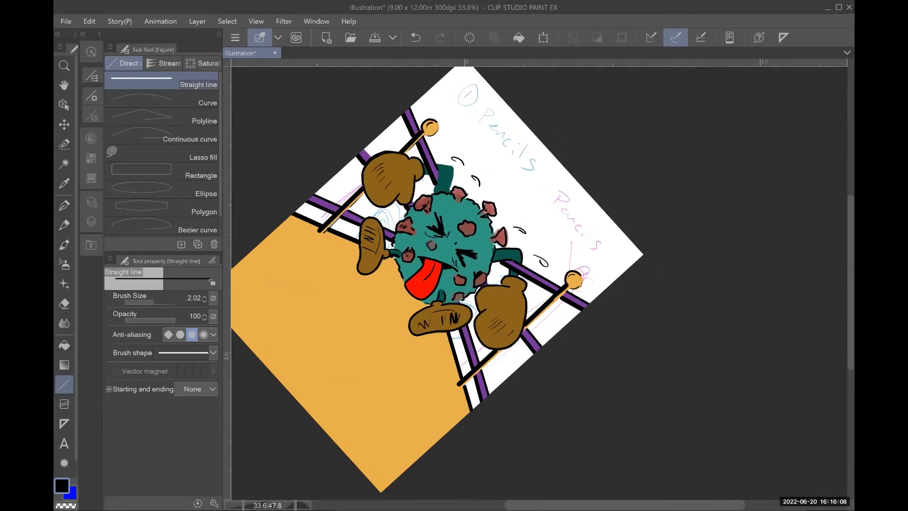
scroll(449, 303, "down", 5)
scroll(445, 284, "down", 5)
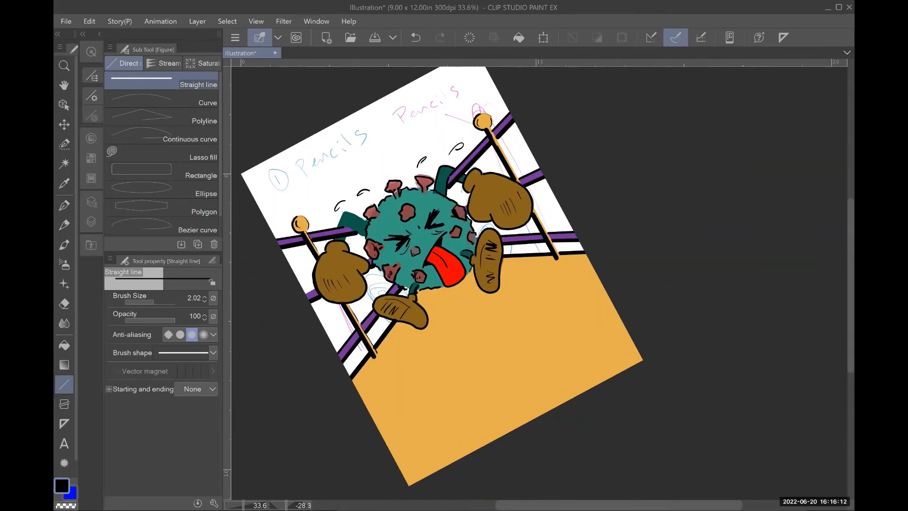
left_click(64, 205)
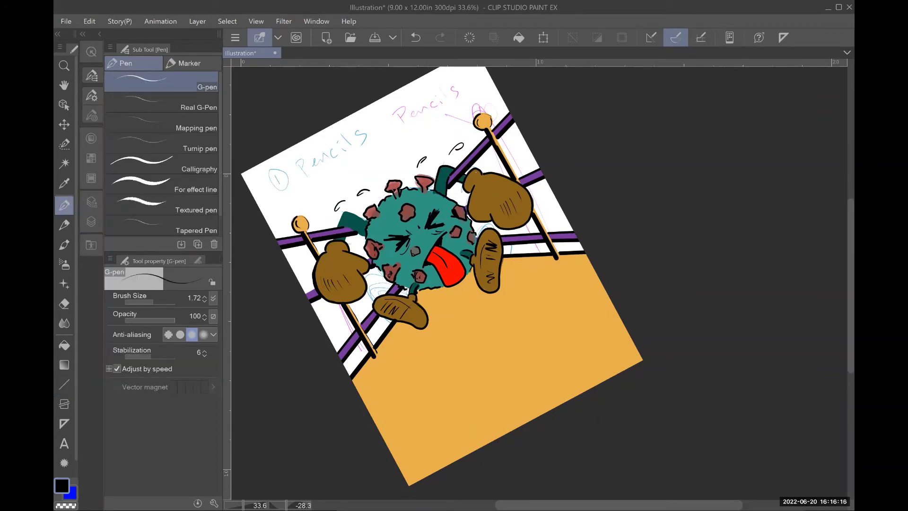
Step: Ink the outlines of the dark green arm above the glove on the character's left-hand side in black with the G-pen
key("ctrl+plus")
key("ctrl+plus")
key("ctrl+plus")
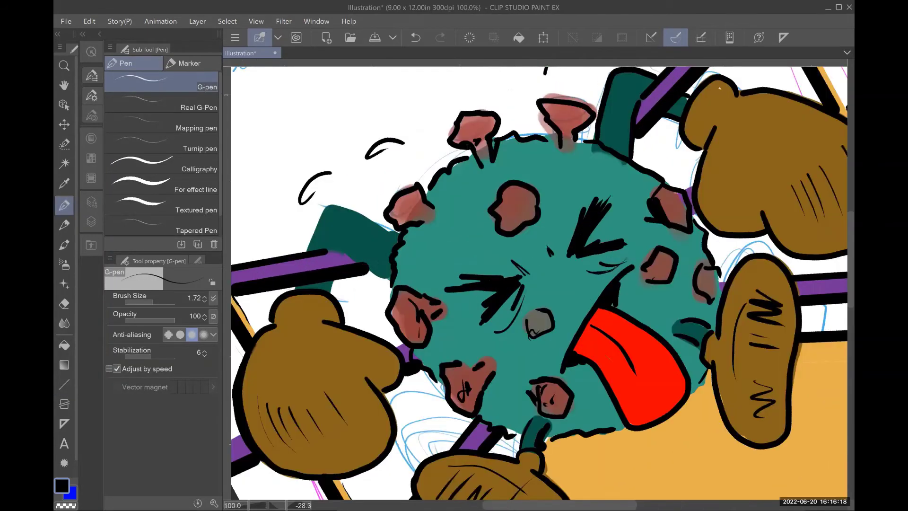
left_click_drag(329, 250, 387, 281)
mouse_move(402, 237)
left_mouse_down()
mouse_move(331, 205)
mouse_move(308, 251)
left_mouse_up()
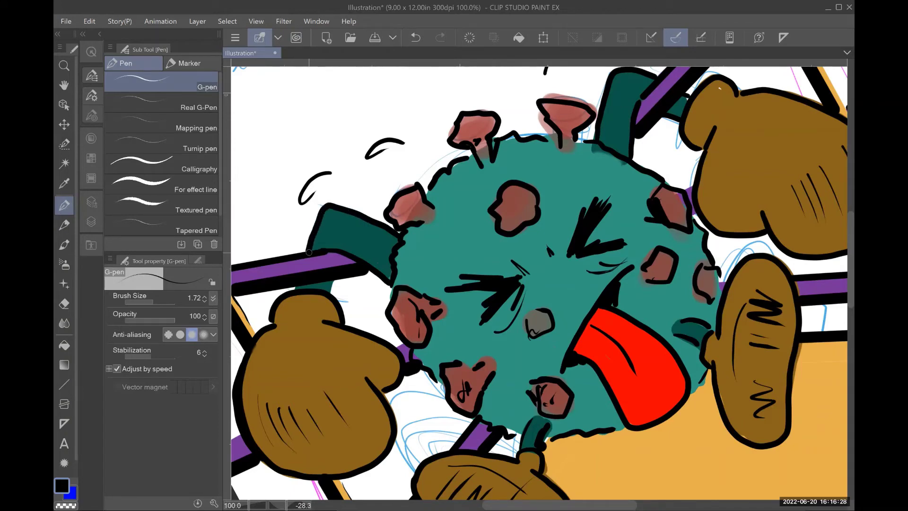
left_click_drag(333, 278, 330, 292)
Step: Add small black specks and short texture marks across the virus's green body with the G-pen
scroll(297, 287, "down", 3)
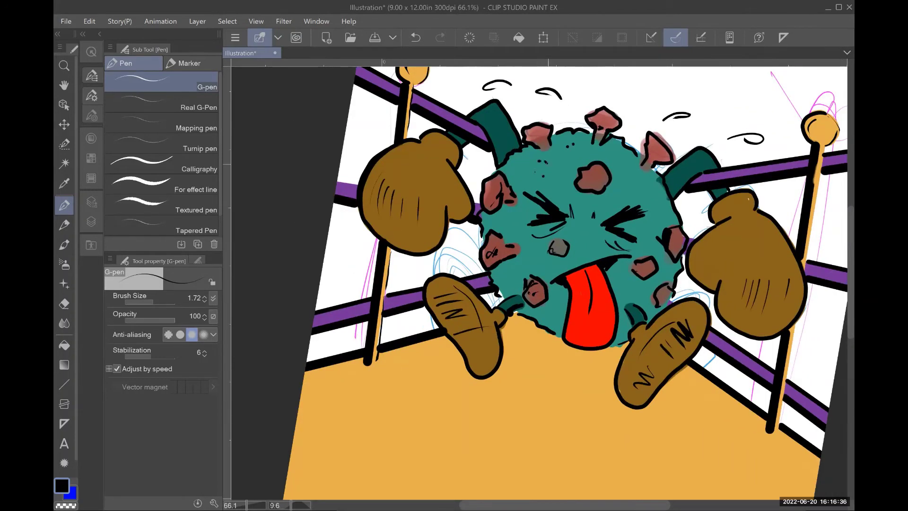
left_click(647, 193)
left_click(652, 194)
left_click_drag(517, 270, 513, 279)
left_click(634, 284)
left_click_drag(554, 302, 552, 308)
left_click_drag(552, 318, 551, 322)
scroll(546, 288, "down", 4)
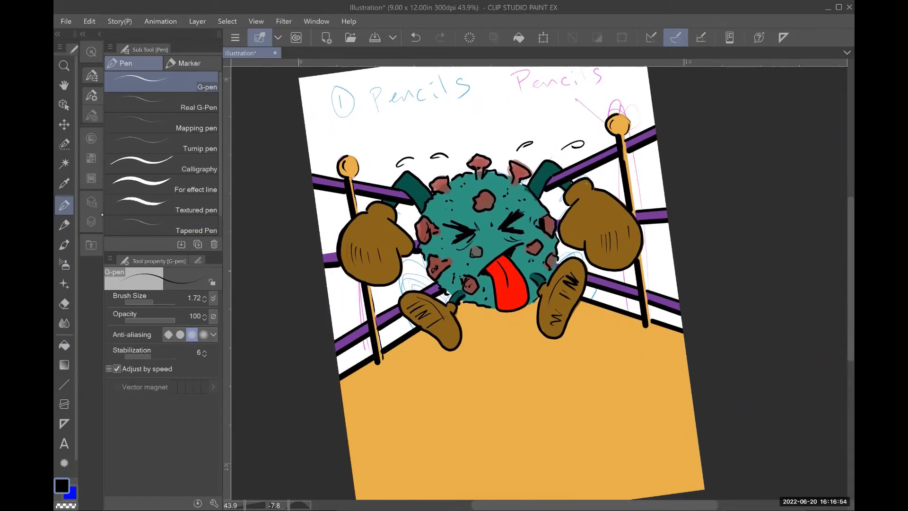
Step: Hide the sketch layers Layer 1 and Layer 2, straighten the canvas, and show the pink background on Layer 7
left_click(93, 213)
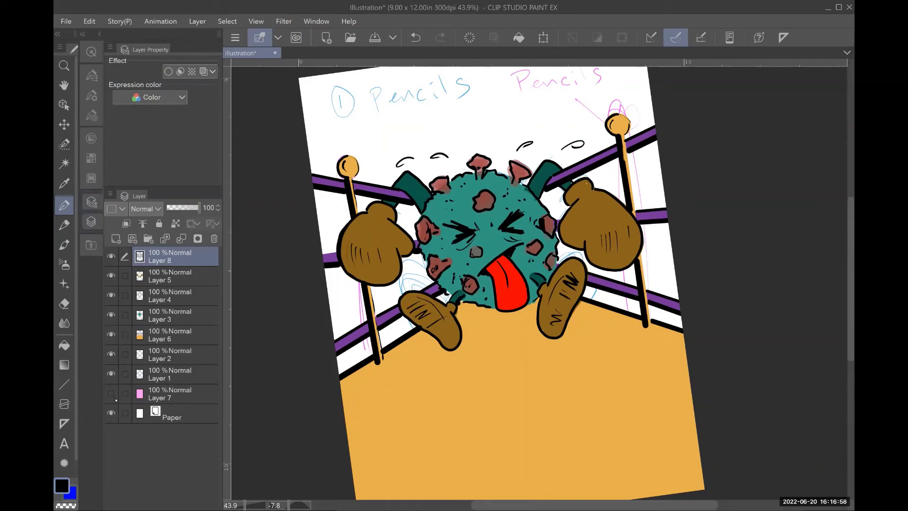
left_click(111, 374)
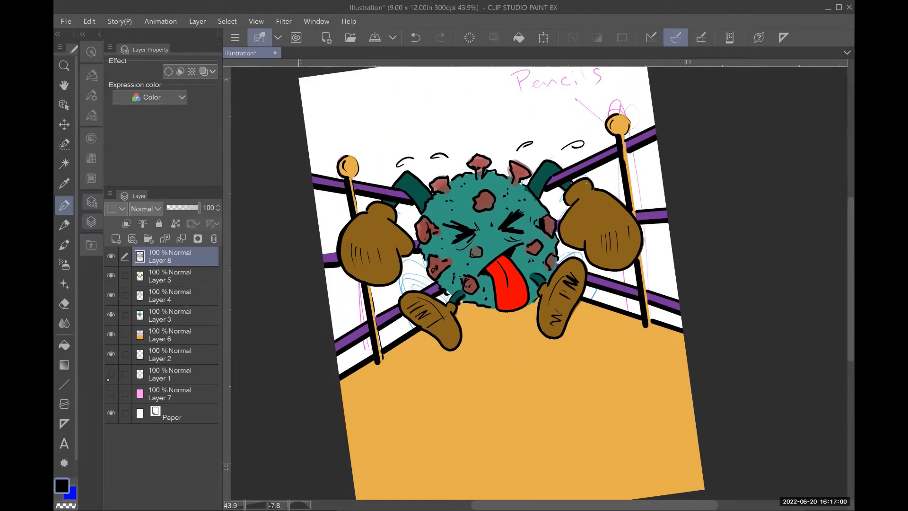
left_click(112, 354)
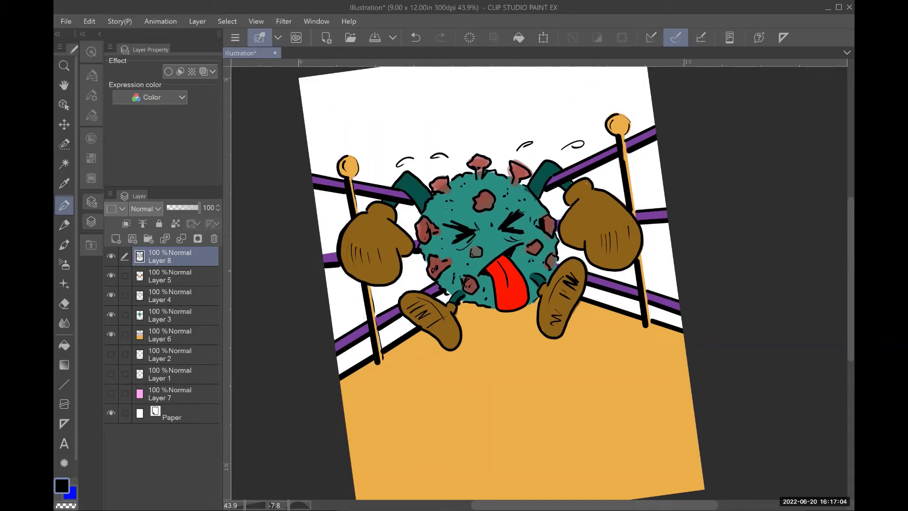
key("at")
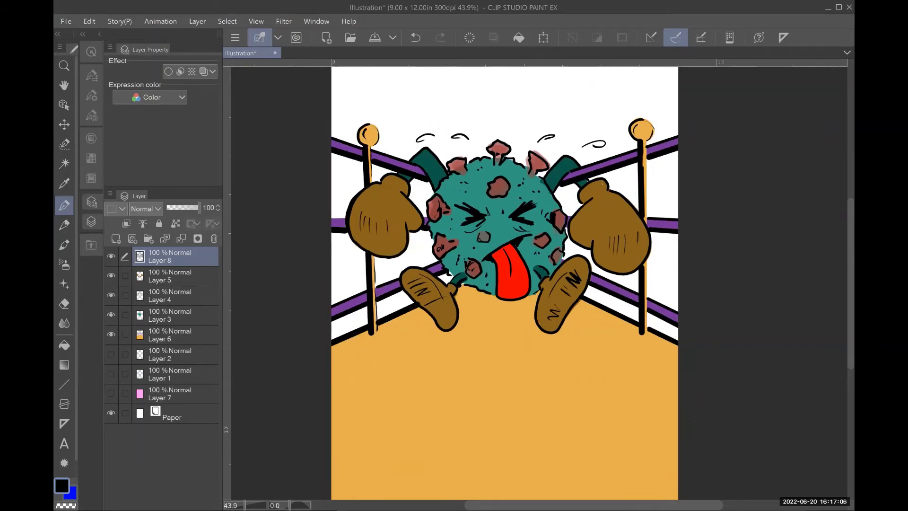
key("ctrl+0")
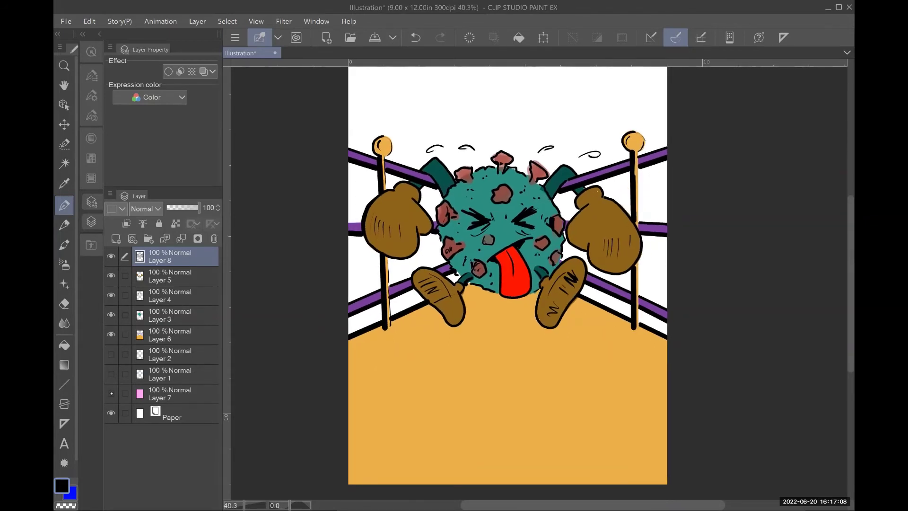
left_click(111, 393)
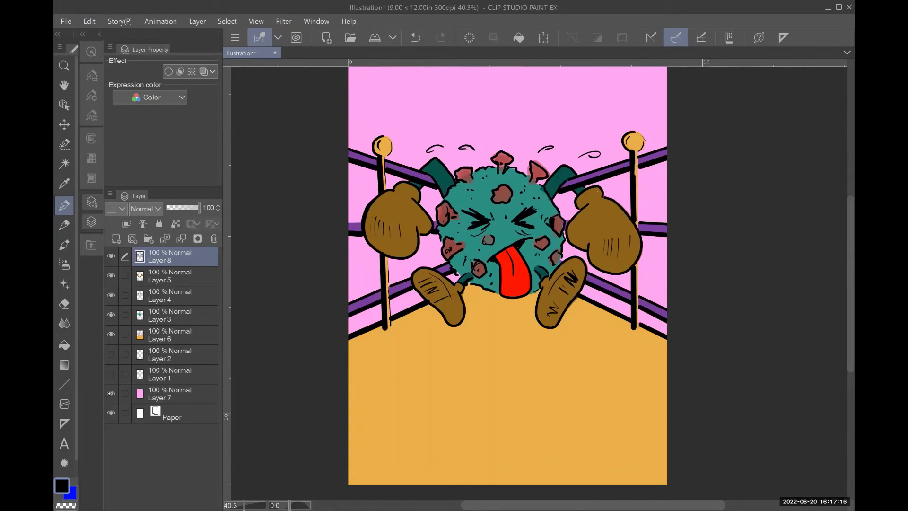
Step: Fill the background on Layer 7 with the light salmon pink from the Standard color set
left_click(91, 138)
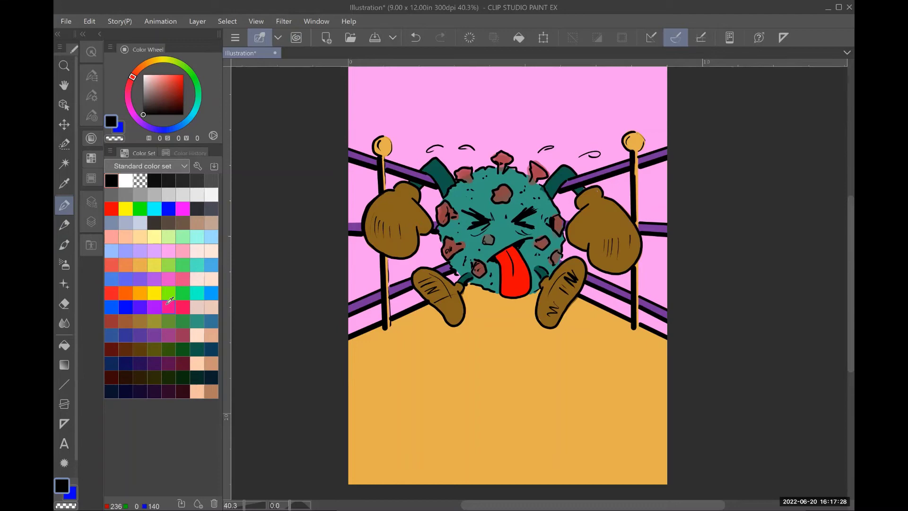
left_click(113, 237)
key("g")
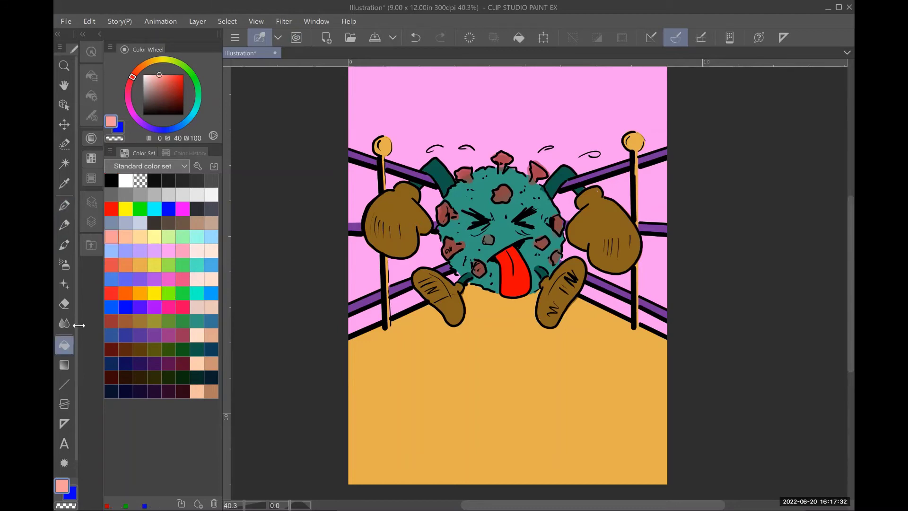
left_click(443, 88)
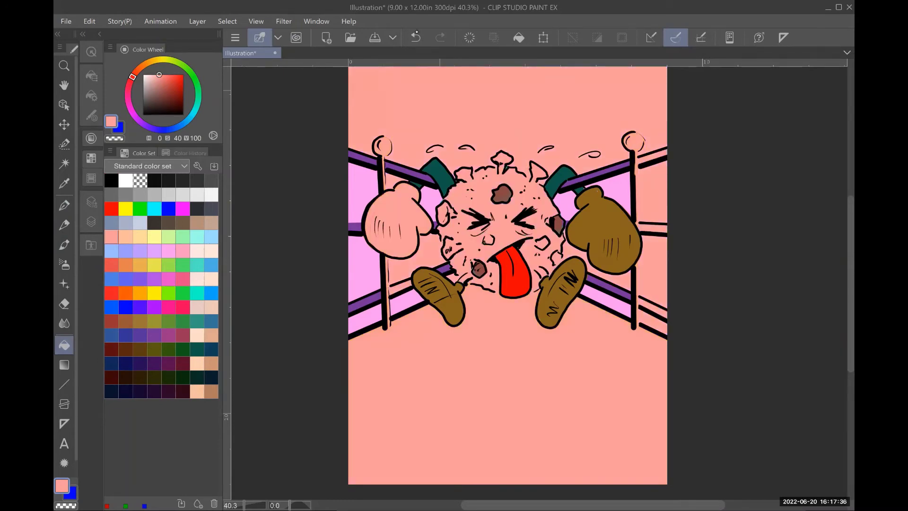
left_click(416, 37)
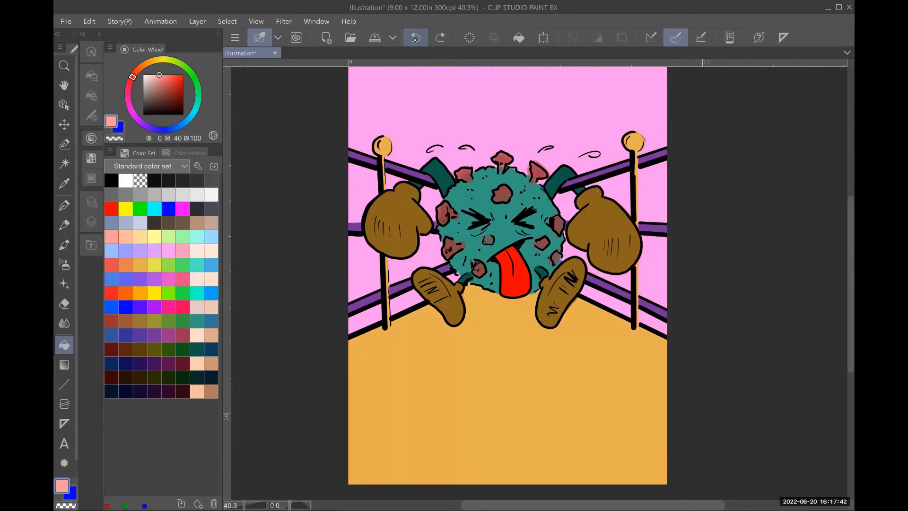
left_click(91, 222)
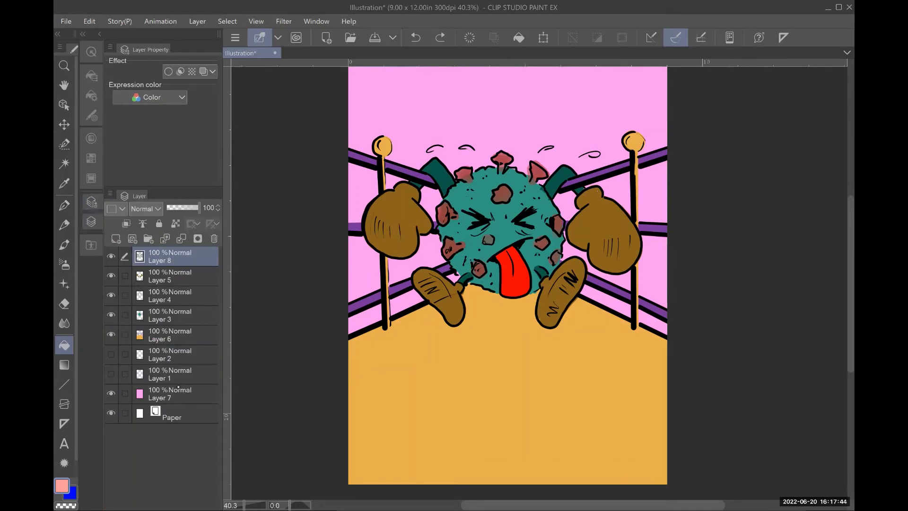
left_click(178, 388)
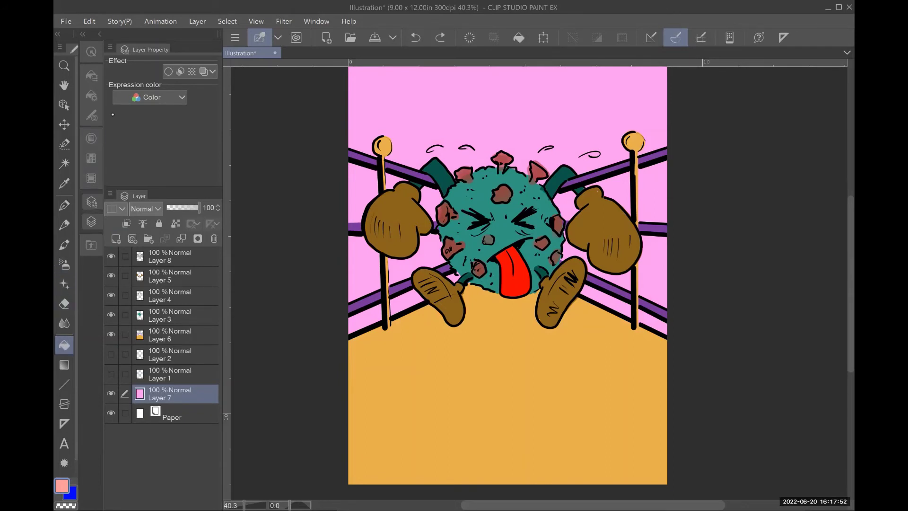
left_click(93, 152)
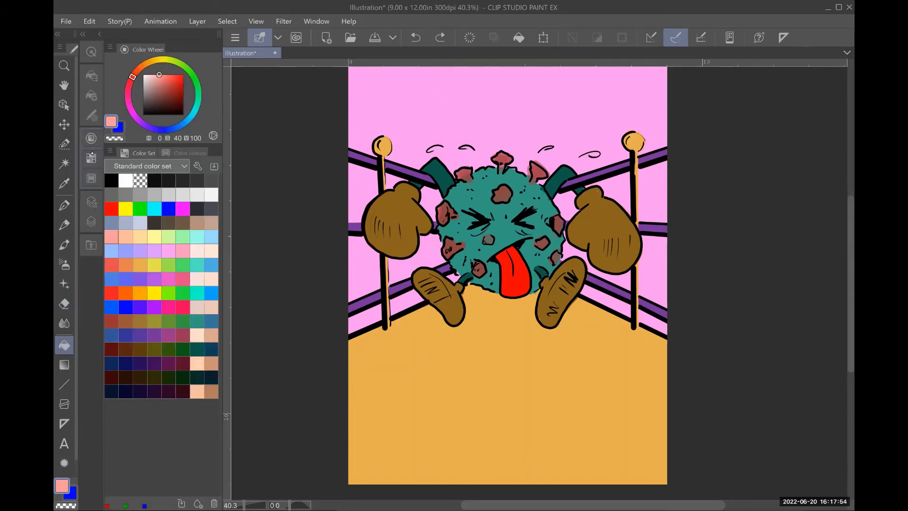
left_click(482, 85)
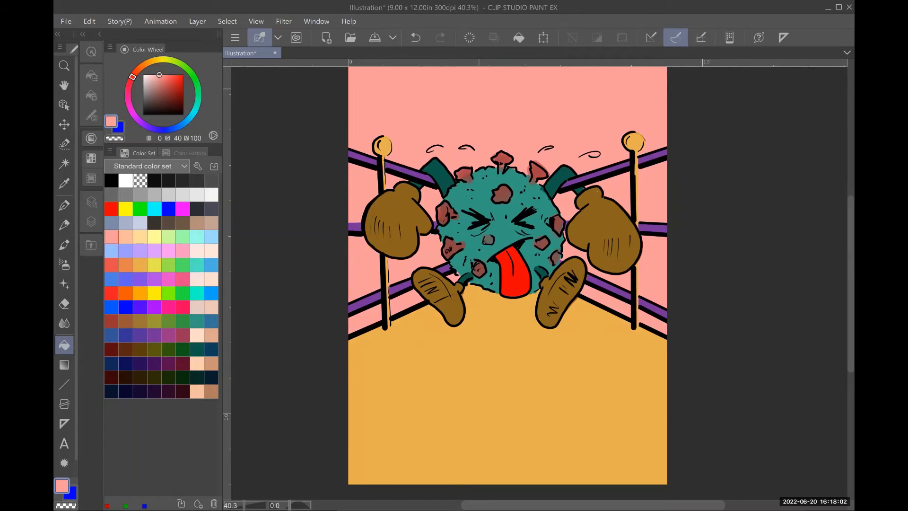
scroll(569, 197, "down", 1)
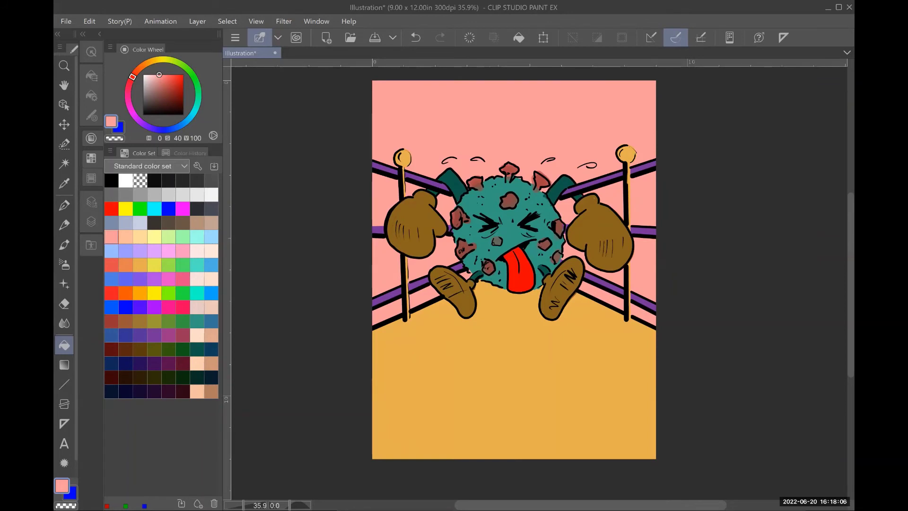
left_click(194, 21)
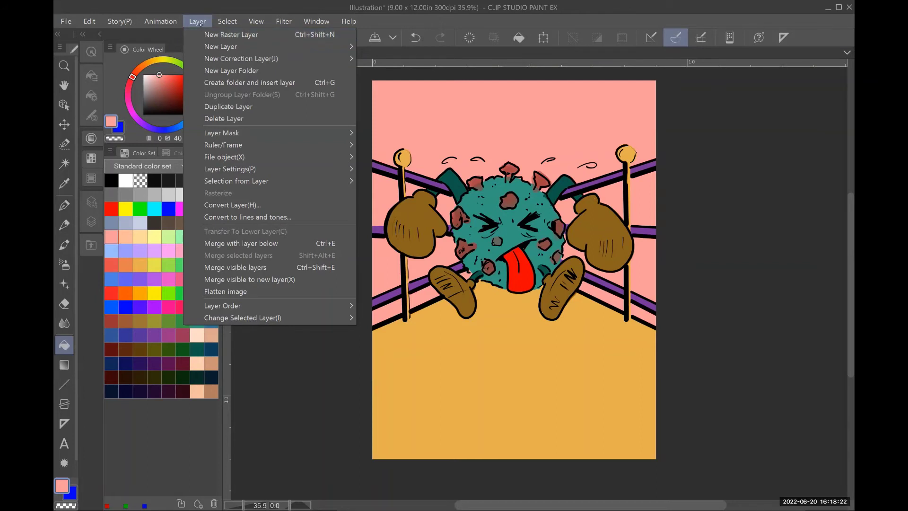
mouse_move(329, 45)
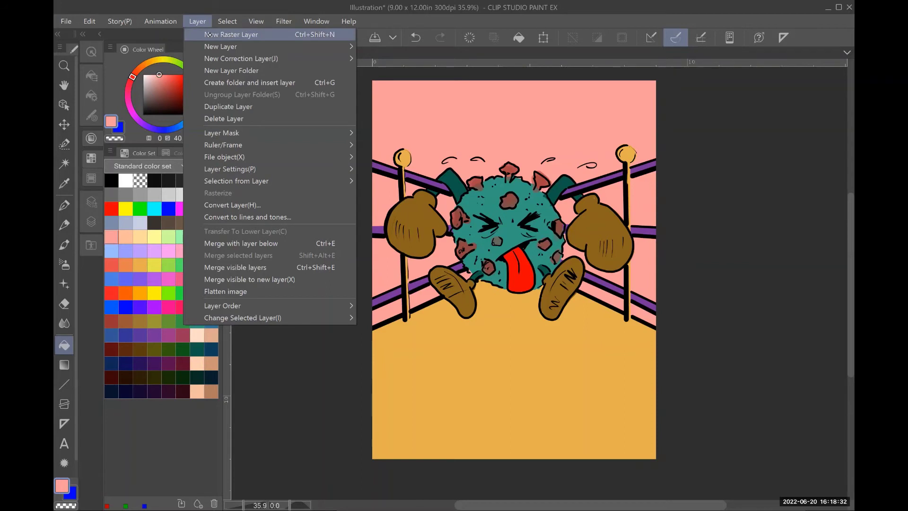
left_click(209, 34)
left_click(86, 202)
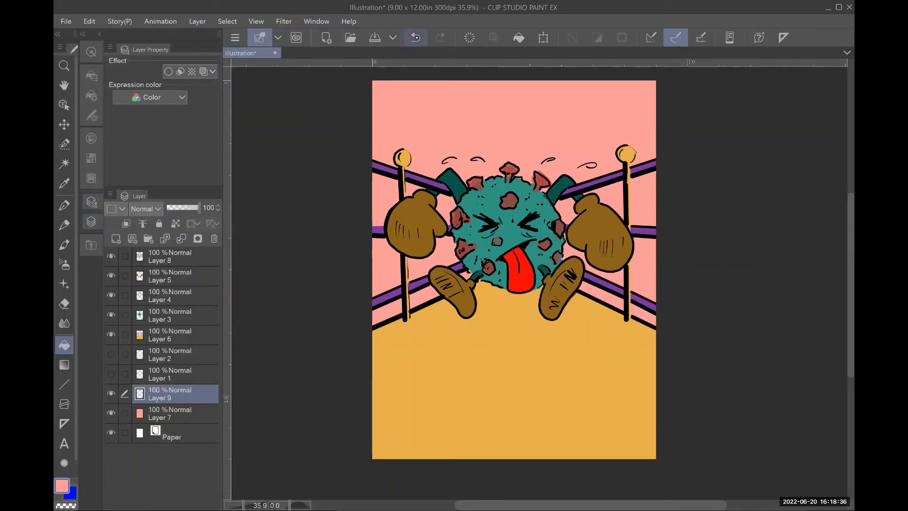
key("ctrl+z")
key("ctrl+z")
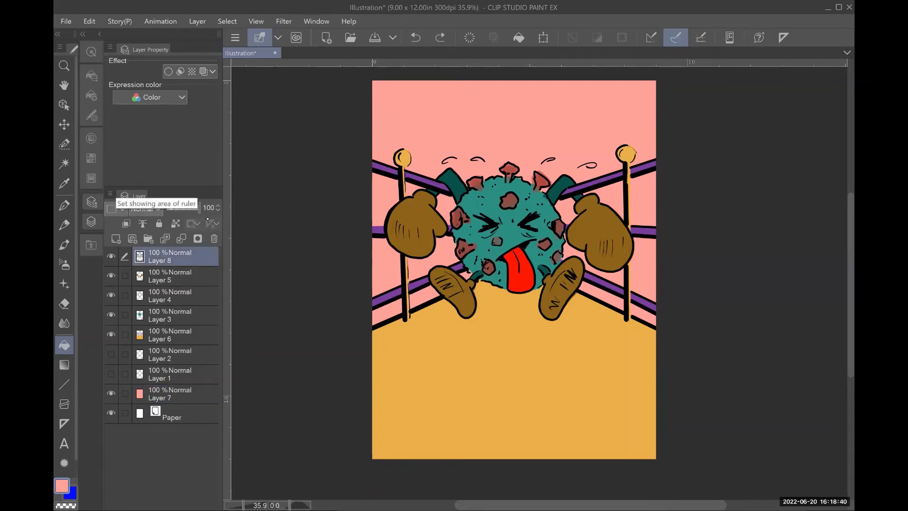
Step: Restore the undone layer mask on Layer 8 and check the layer by hiding and showing it
key("ctrl+y")
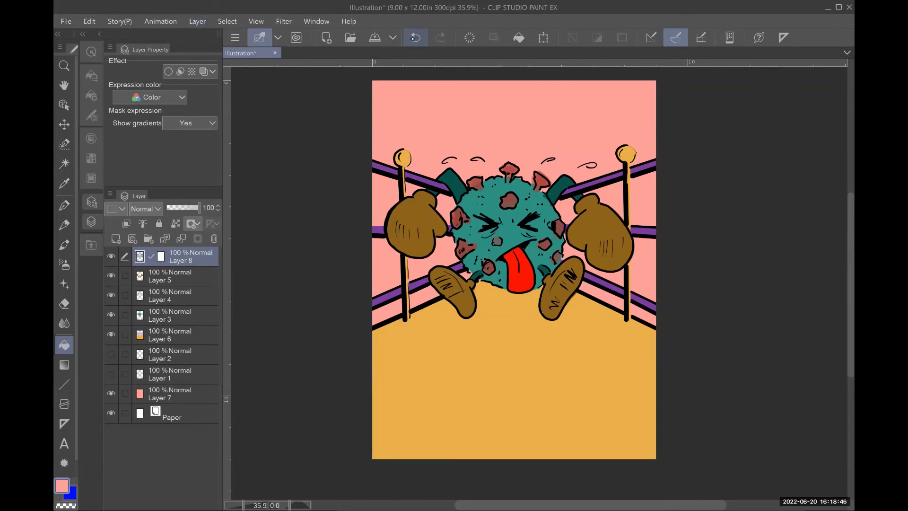
left_click(415, 37)
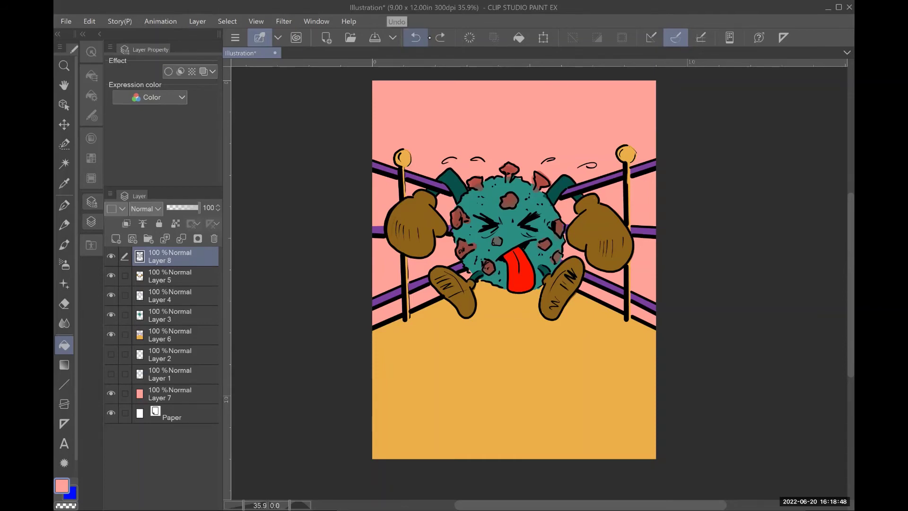
key("ctrl+y")
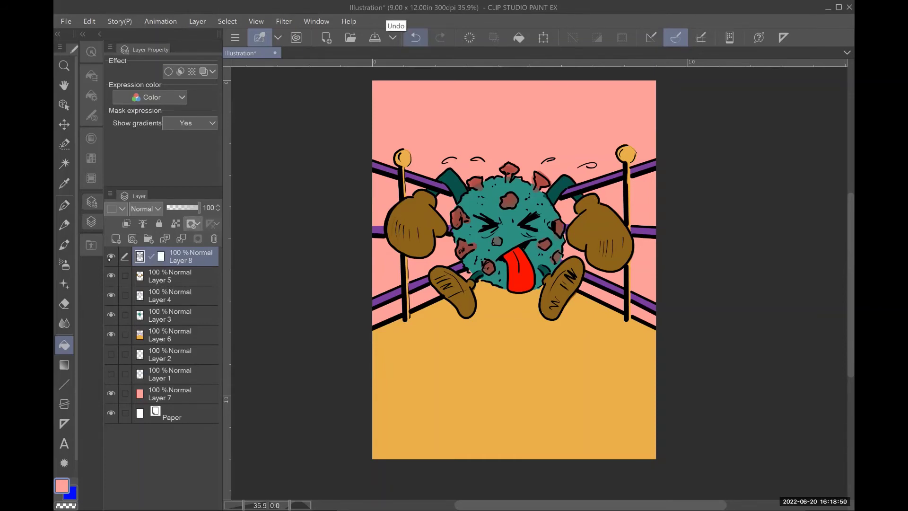
left_click(111, 257)
left_click(111, 256)
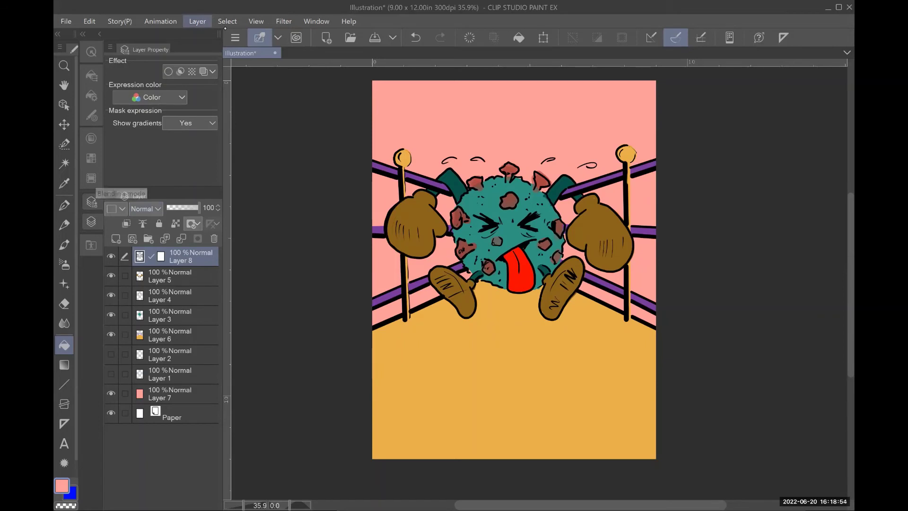
Step: Add a new layer above Layer 8 and set the Text tool's font to Comic Panels
left_click(64, 443)
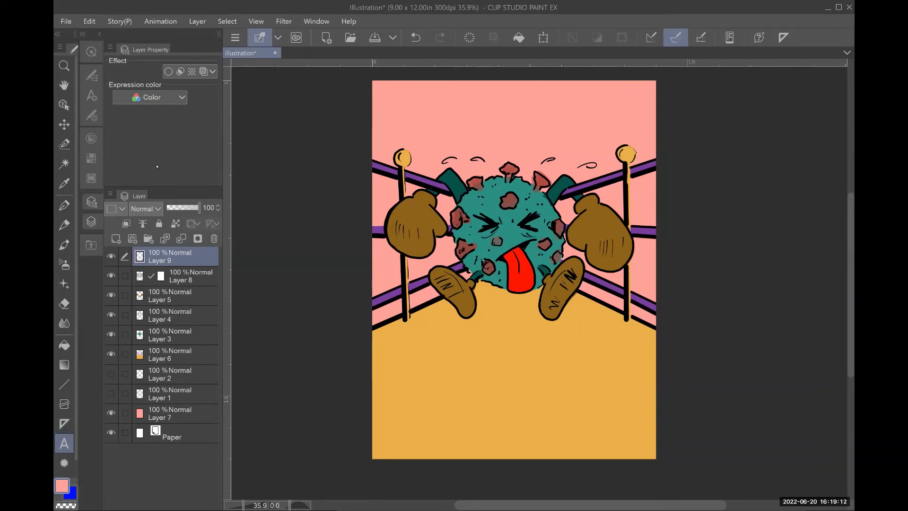
left_click(93, 95)
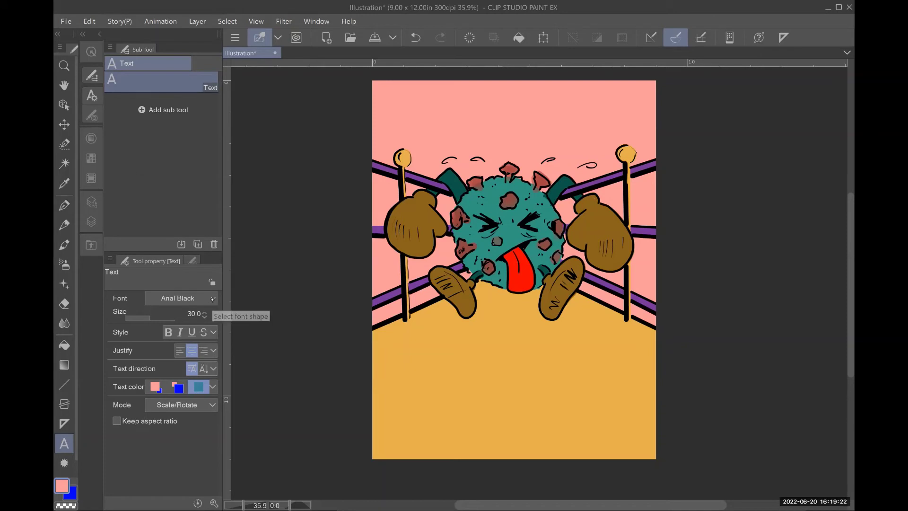
left_click(213, 298)
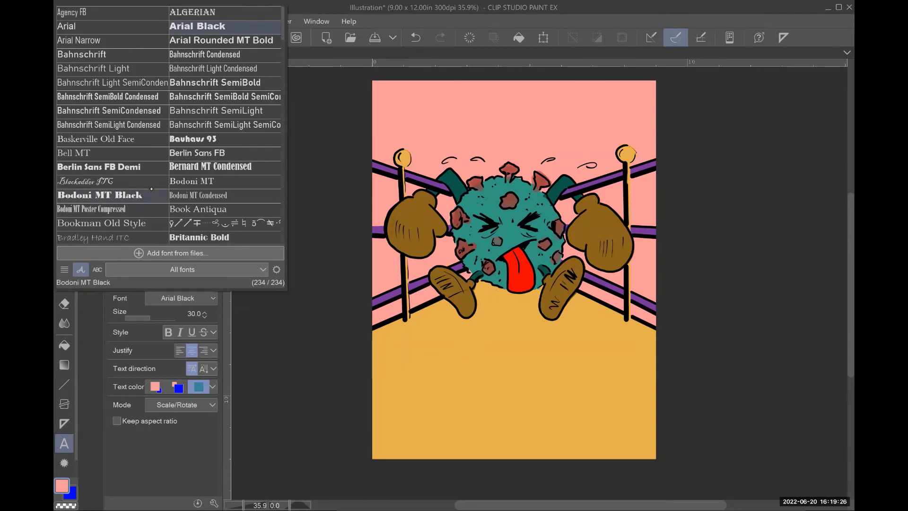
scroll(152, 189, "down", 5)
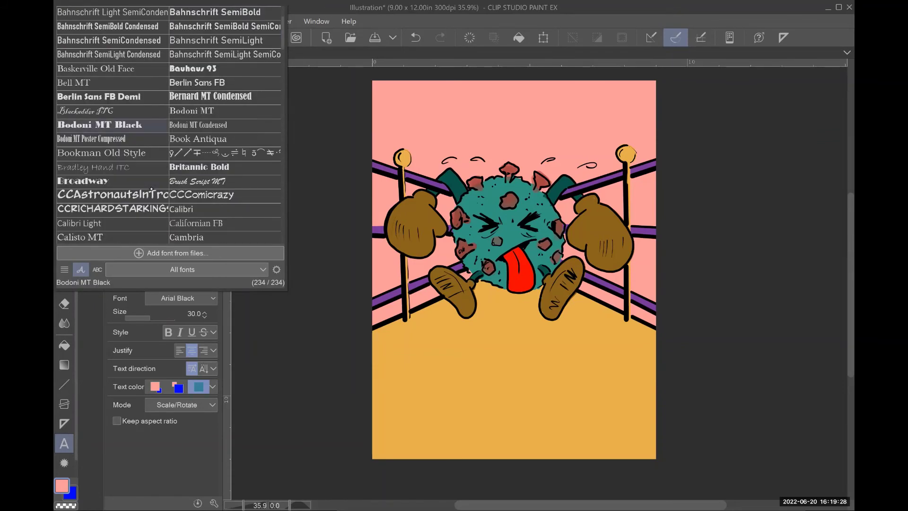
scroll(152, 191, "down", 1)
scroll(151, 190, "down", 1)
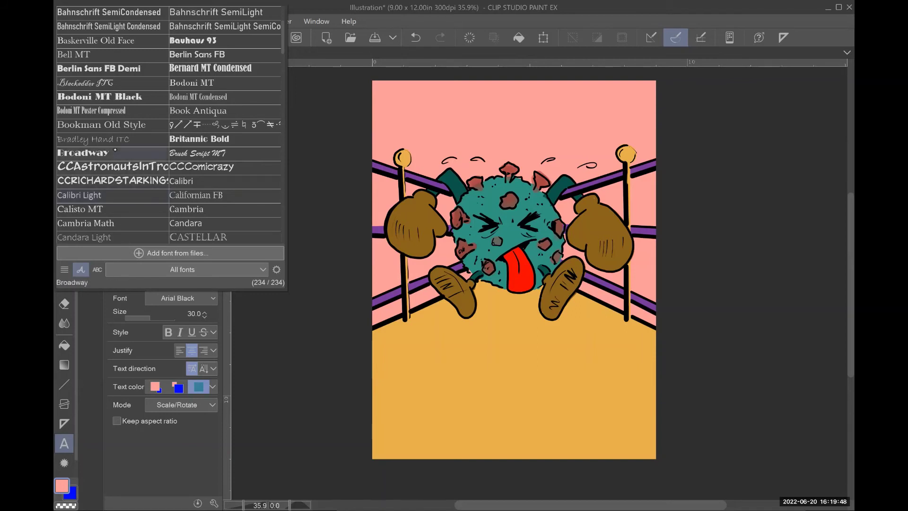
scroll(122, 192, "down", 3)
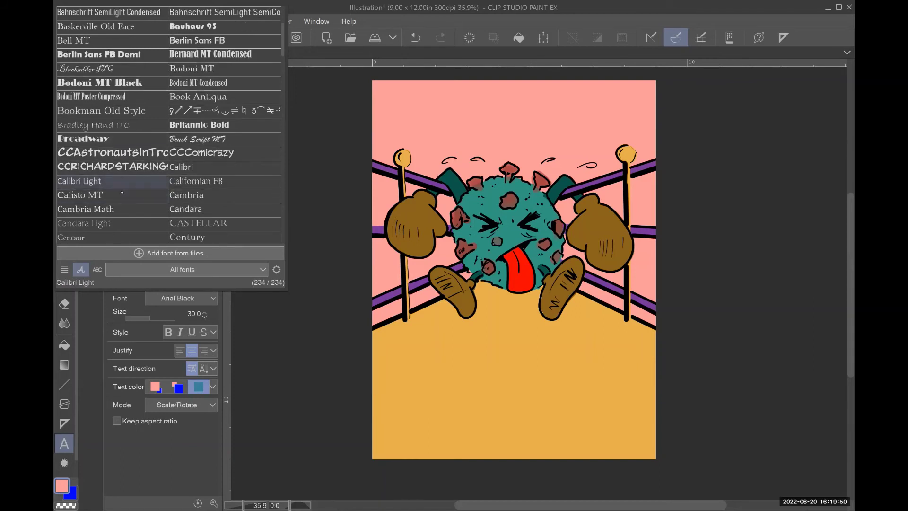
scroll(122, 192, "down", 4)
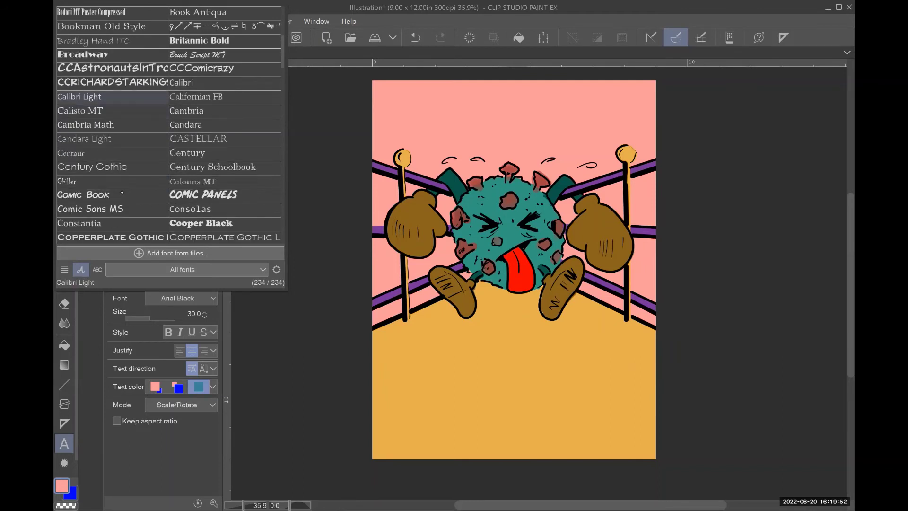
scroll(122, 192, "down", 1)
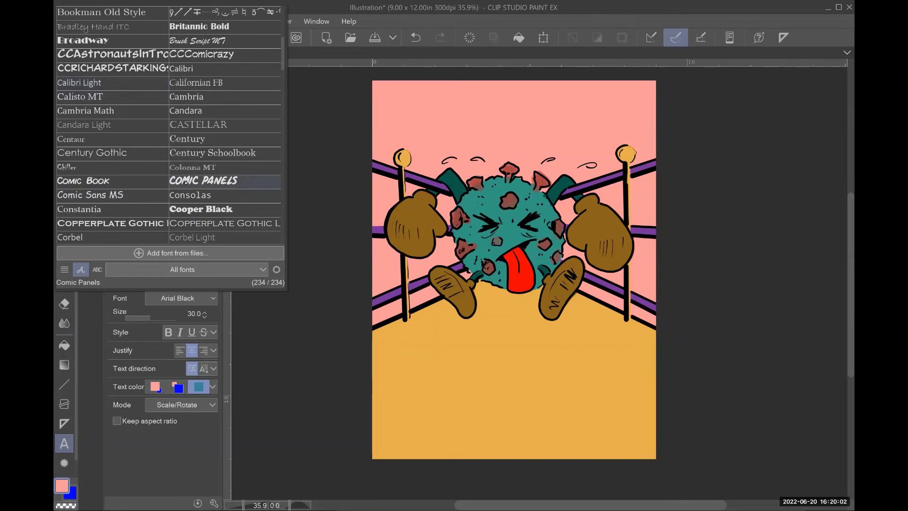
scroll(186, 182, "down", 1)
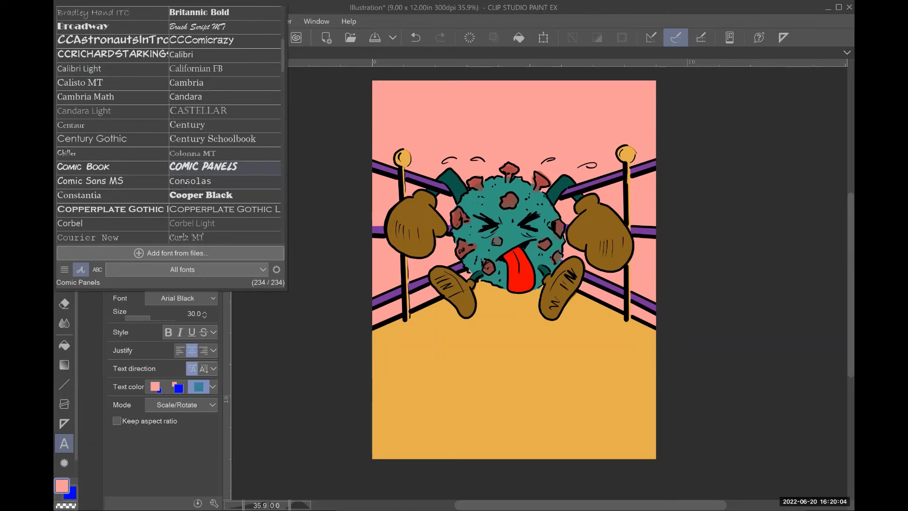
scroll(184, 182, "down", 1)
scroll(186, 182, "down", 2)
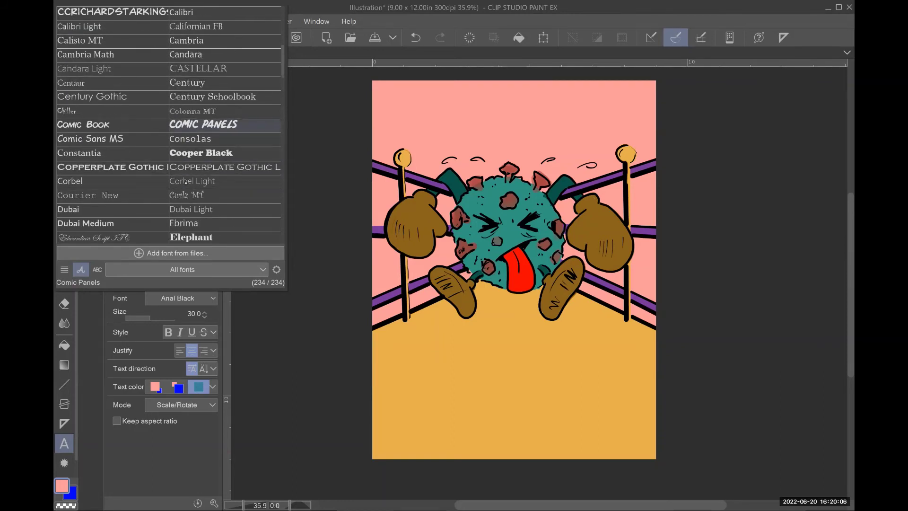
scroll(185, 182, "up", 1)
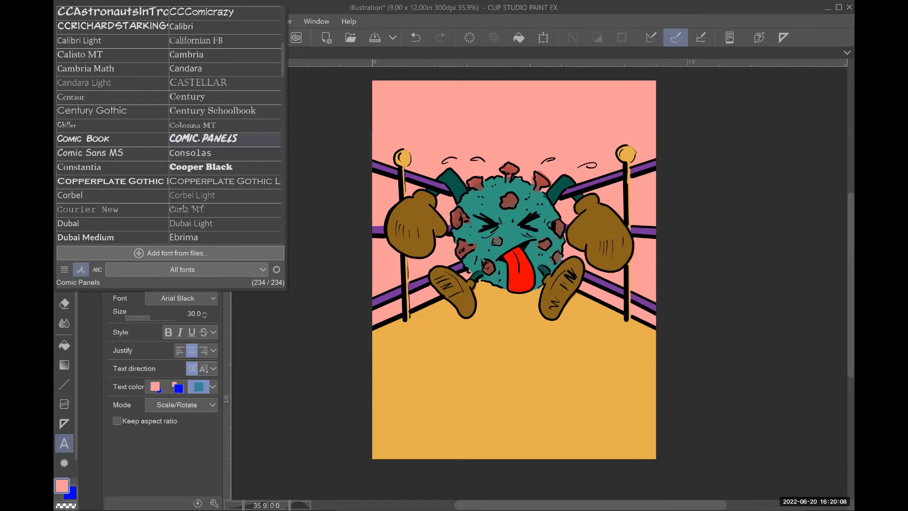
left_click(199, 139)
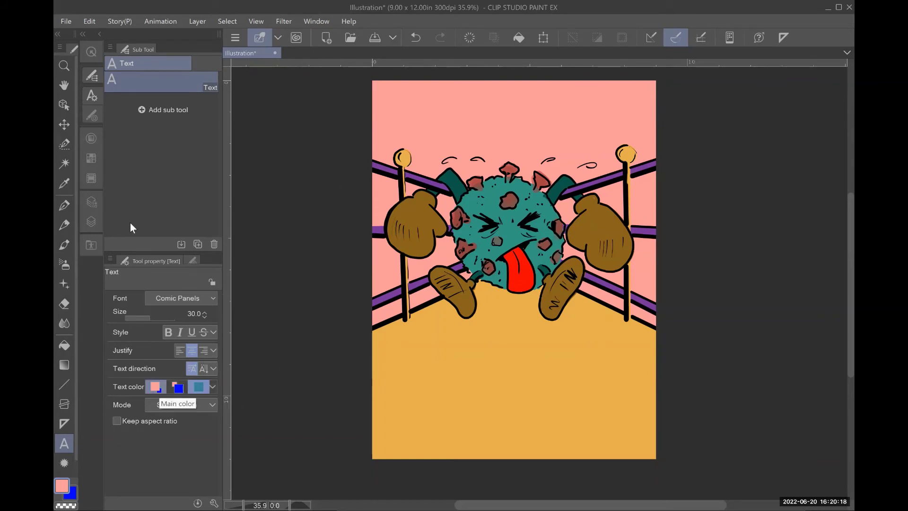
Step: Choose the dark purple (R 62, G 13, B 89) from the Standard color set as the main color
left_click(91, 158)
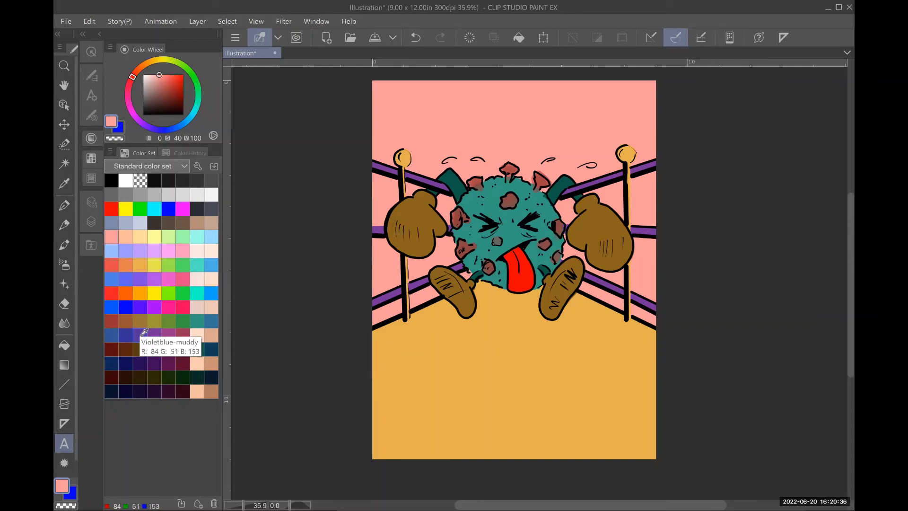
left_click(155, 363)
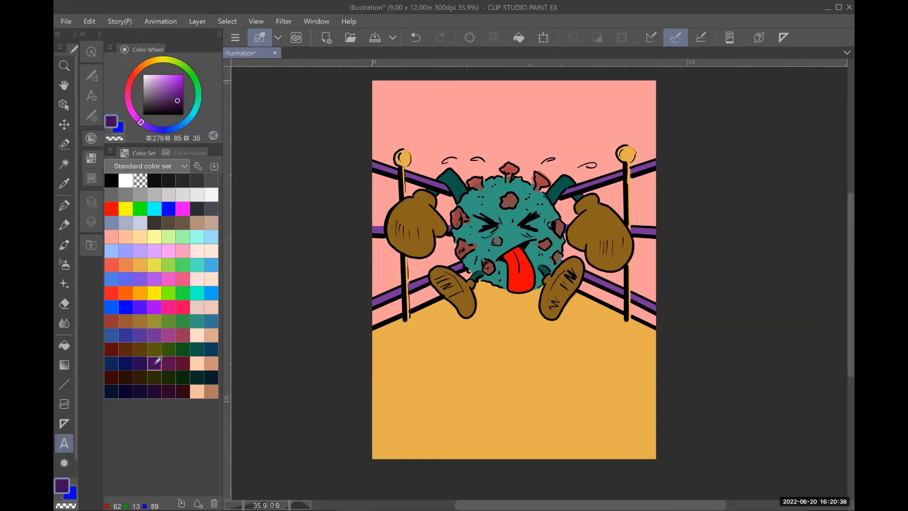
left_click(418, 107)
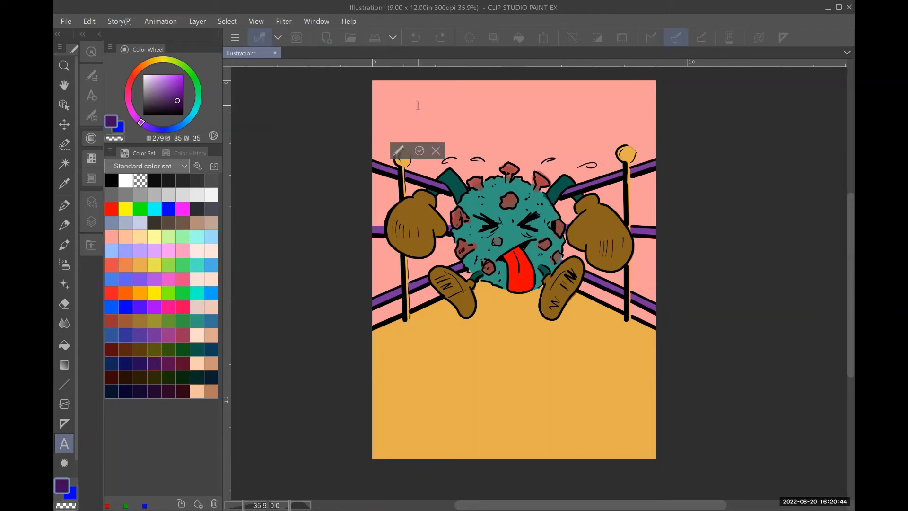
type("P")
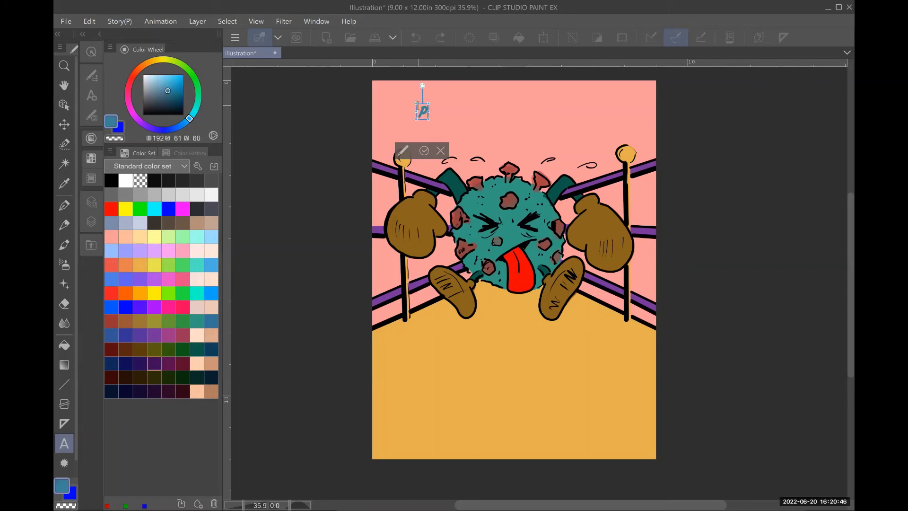
type("ut")
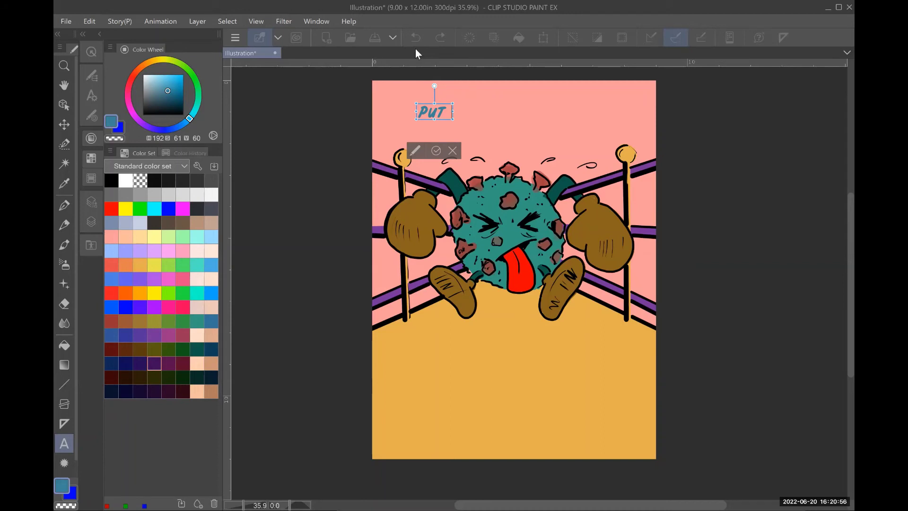
key("Escape")
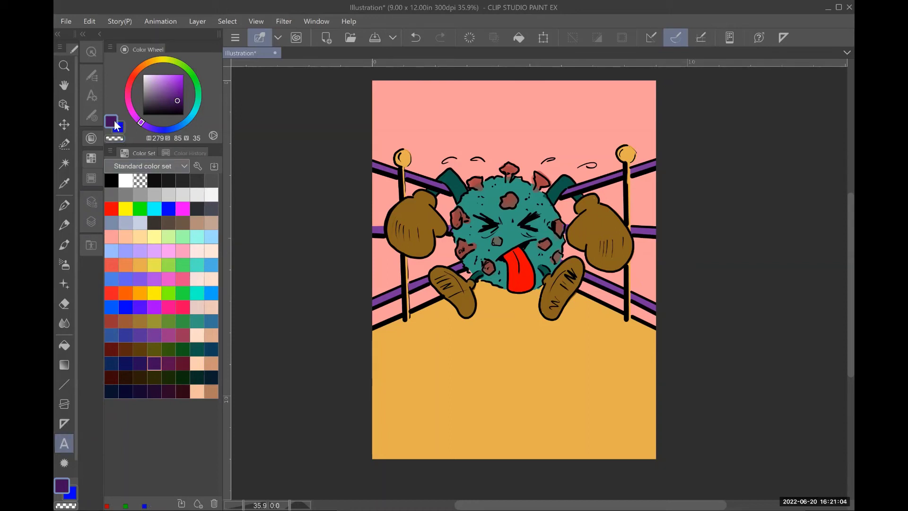
left_click(95, 93)
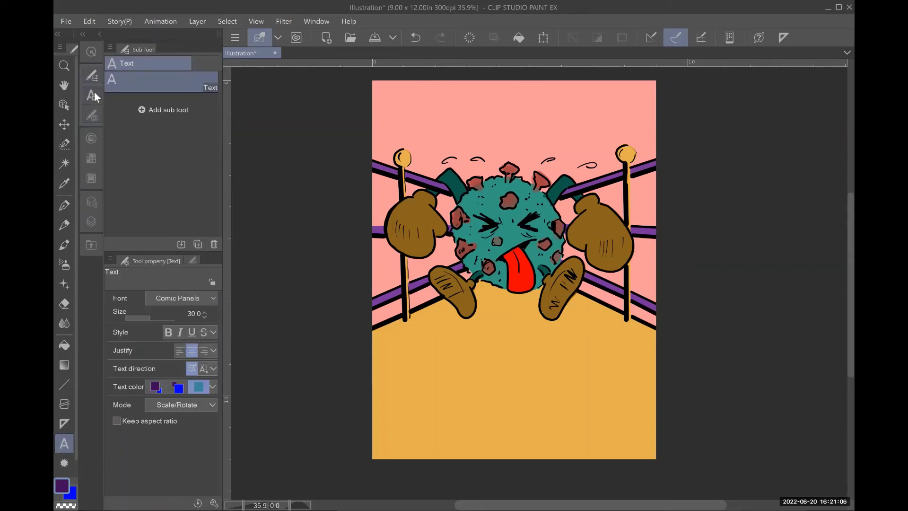
left_click(91, 156)
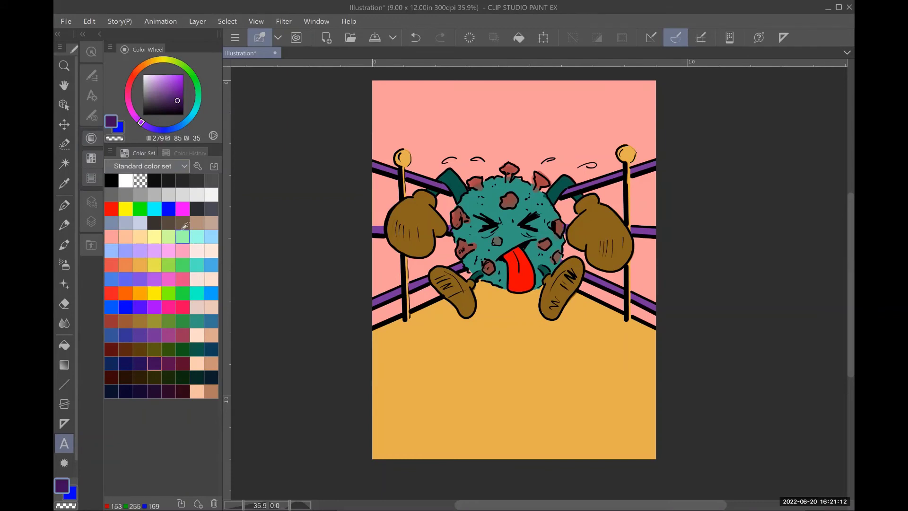
left_click(424, 94)
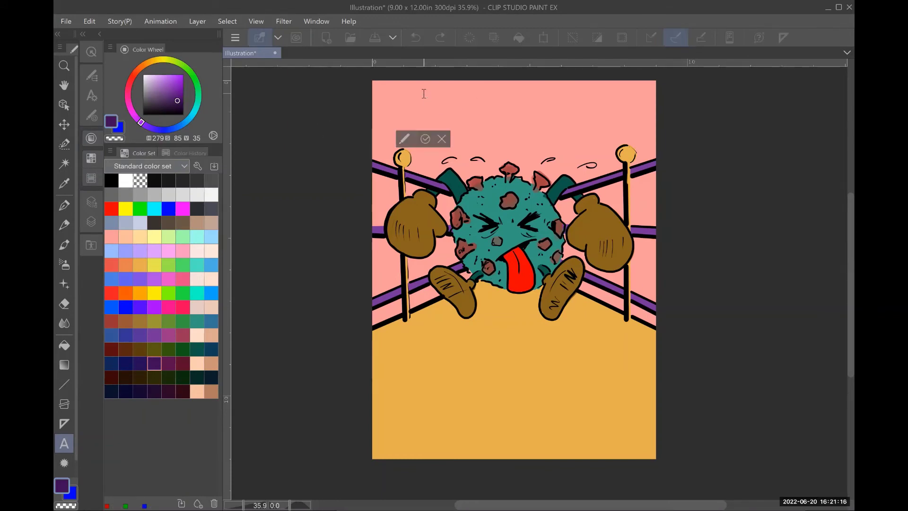
type("P")
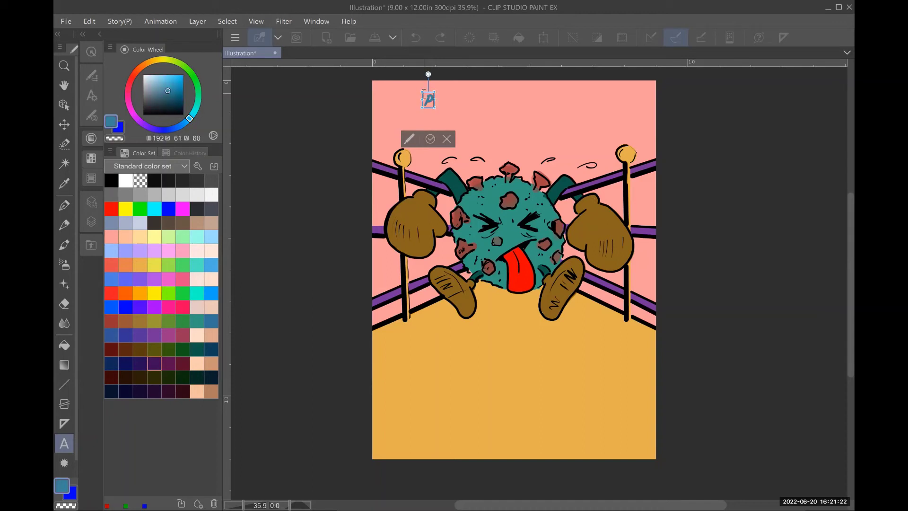
key("Escape")
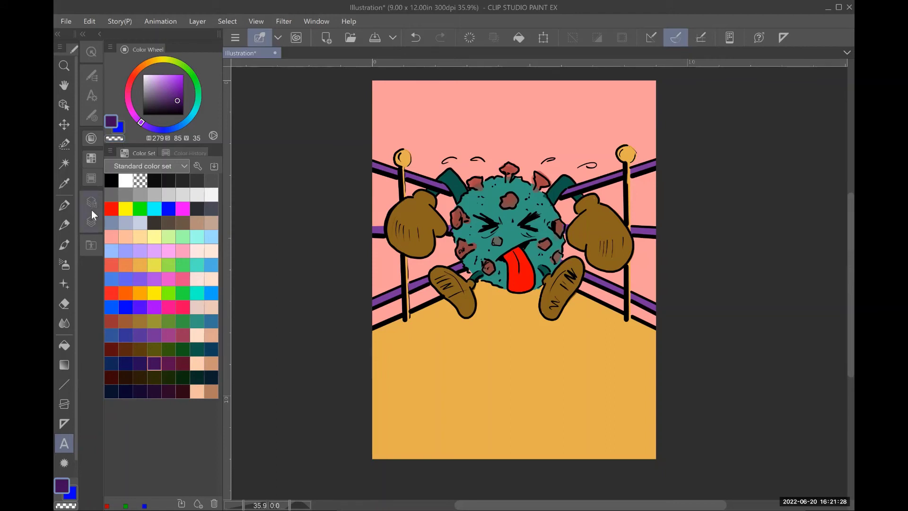
left_click(94, 95)
left_click(92, 157)
Step: Set the text color to Main color and start a text line in the pink area above the virus
left_click(98, 94)
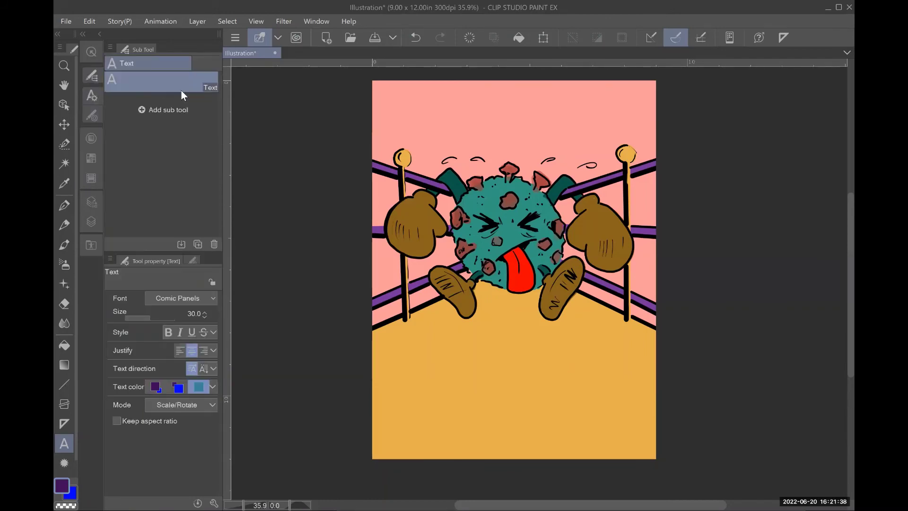
left_click(213, 386)
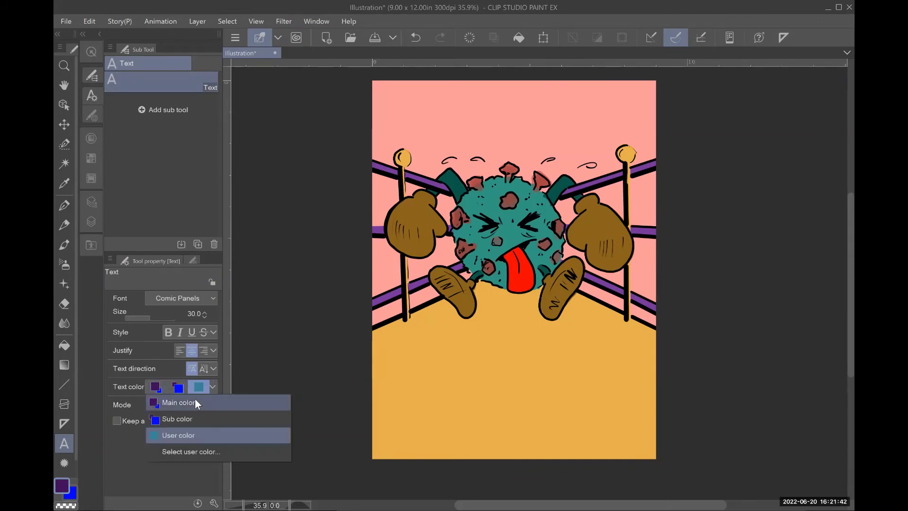
left_click(195, 401)
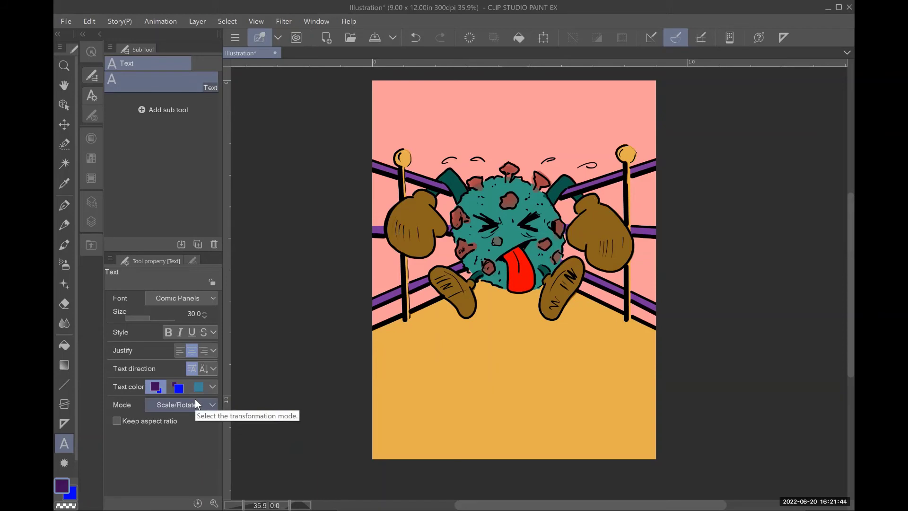
left_click(214, 388)
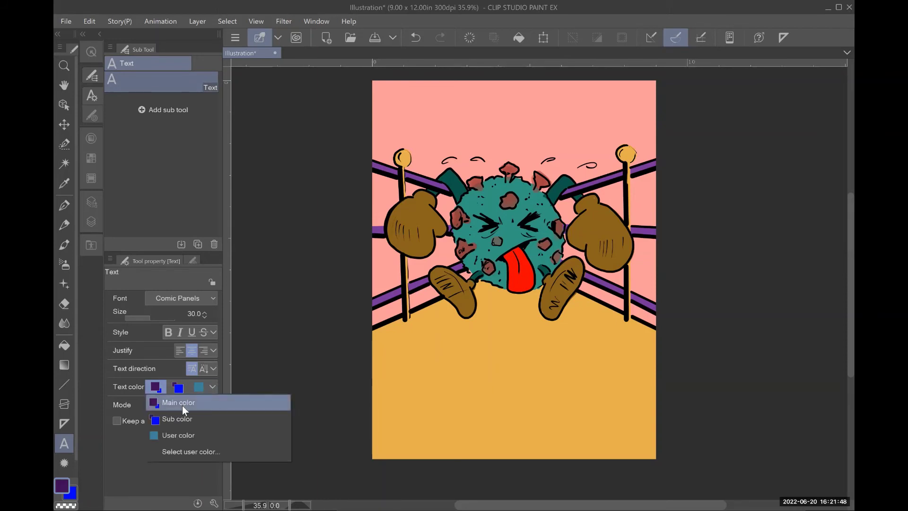
left_click(183, 407)
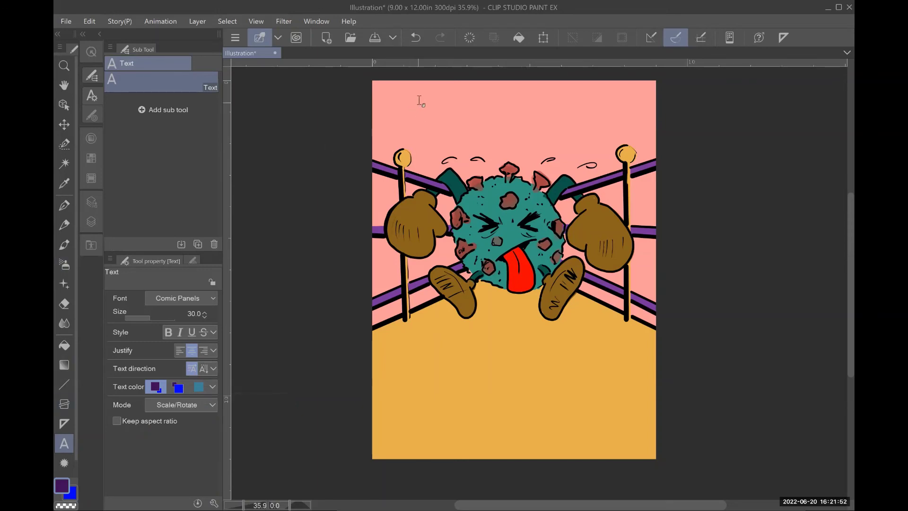
left_click(422, 93)
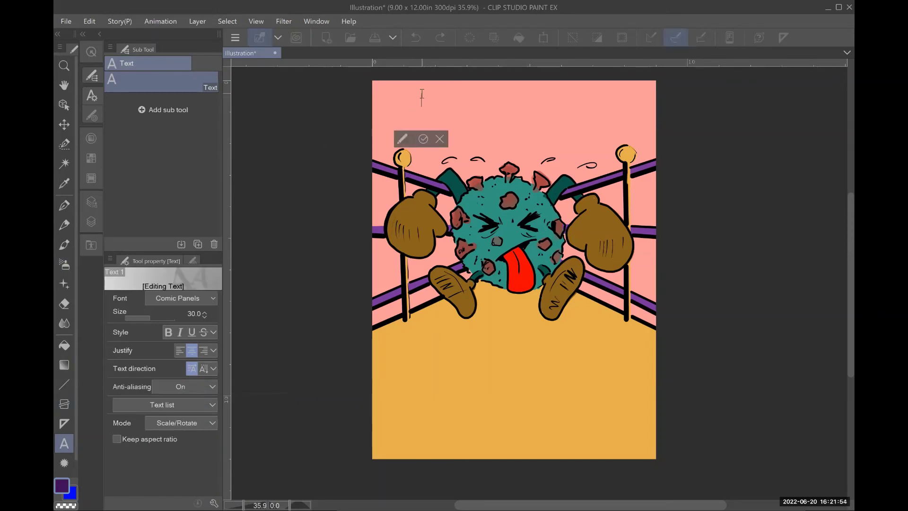
type("PUT COV")
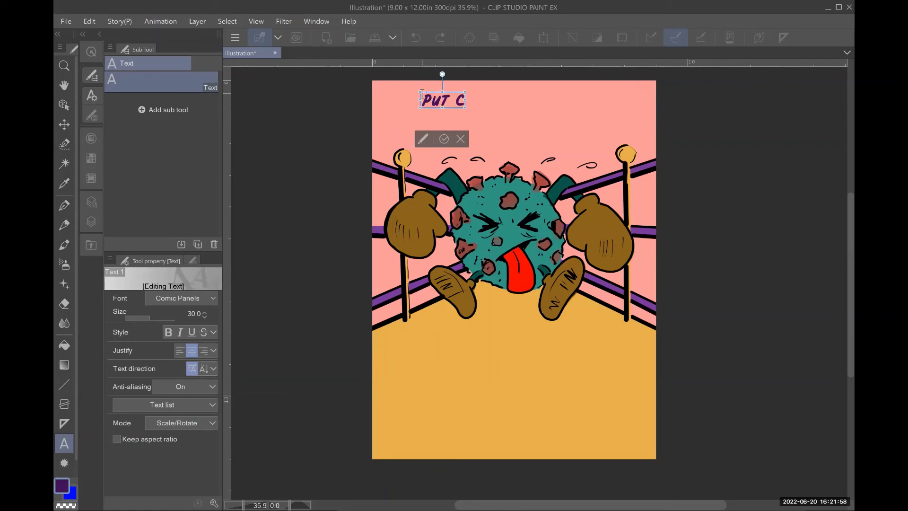
key("BackSpace")
key("BackSpace")
key("BackSpace")
key("BackSpace")
key("BackSpace")
key("BackSpace")
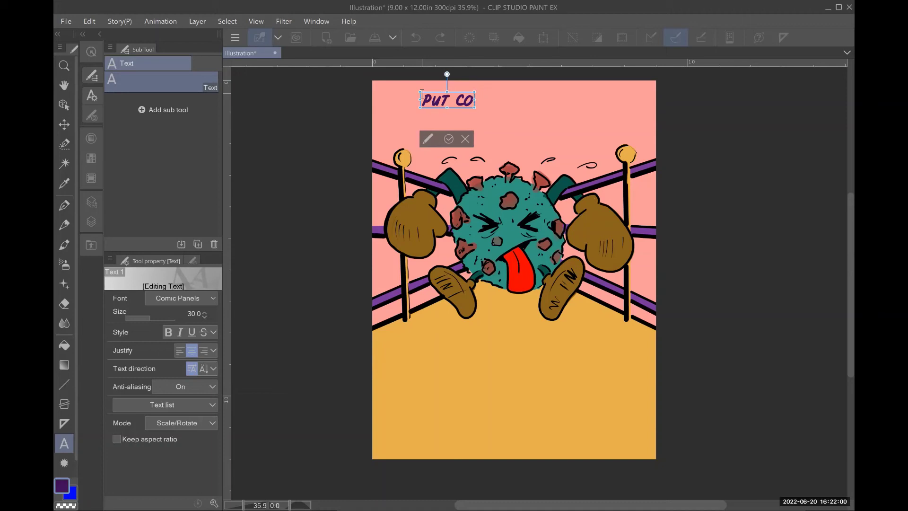
key("BackSpace")
Step: Enter the caption "KEEP COVID ON THE ROPES!" above the virus and enlarge it to a size of about 73
type("K")
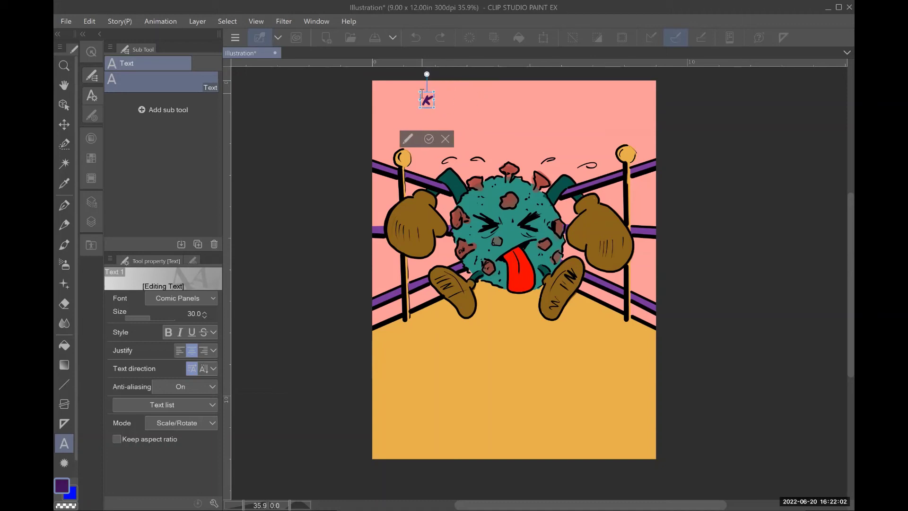
type("EEP C")
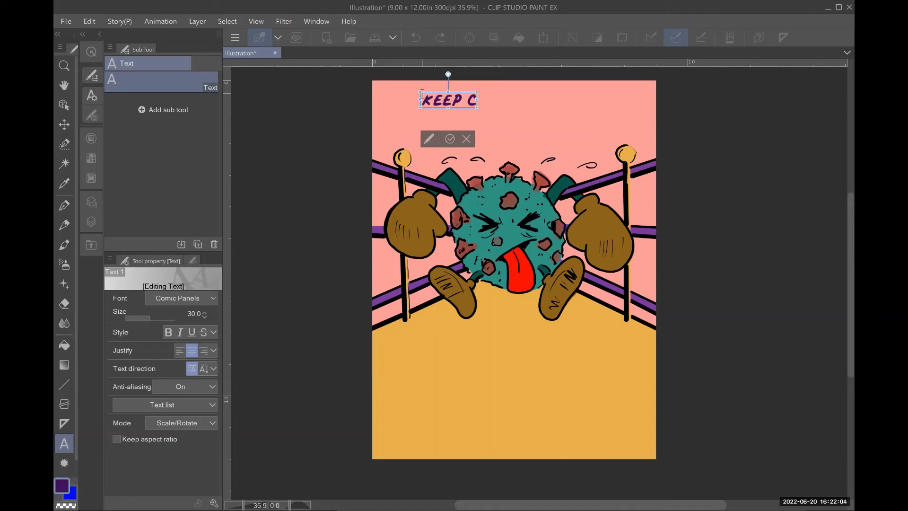
type("OVID")
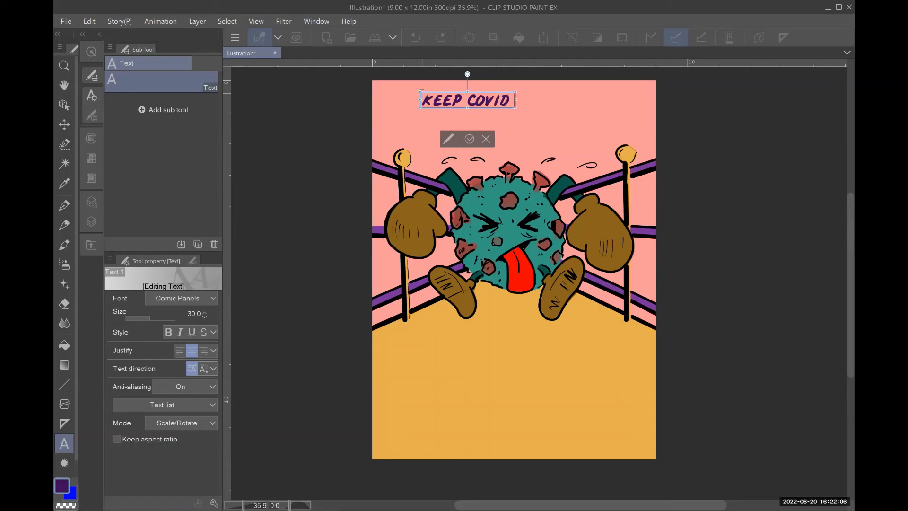
type(" ON THE")
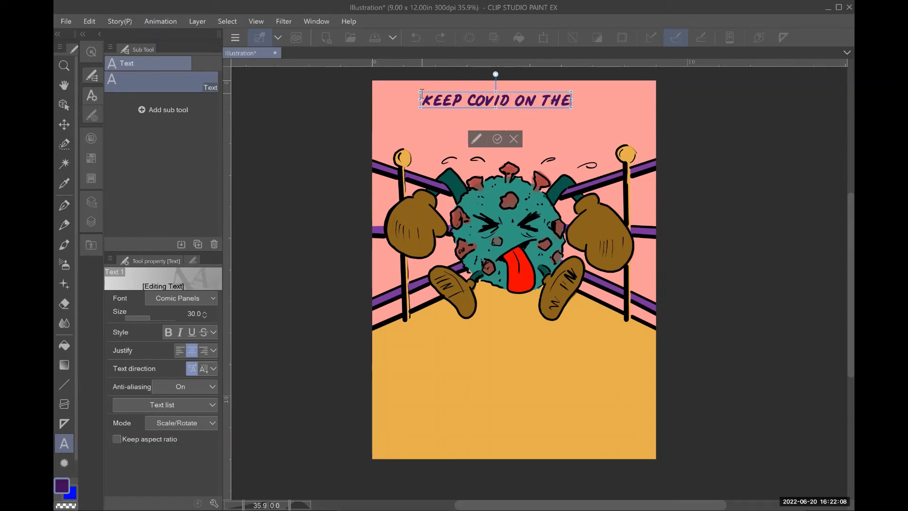
type(" ROPES!")
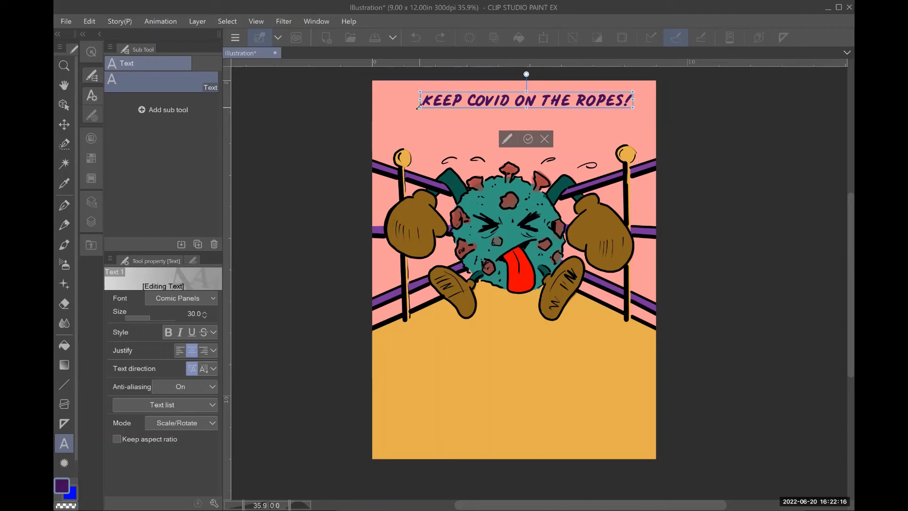
left_click_drag(420, 108, 395, 125)
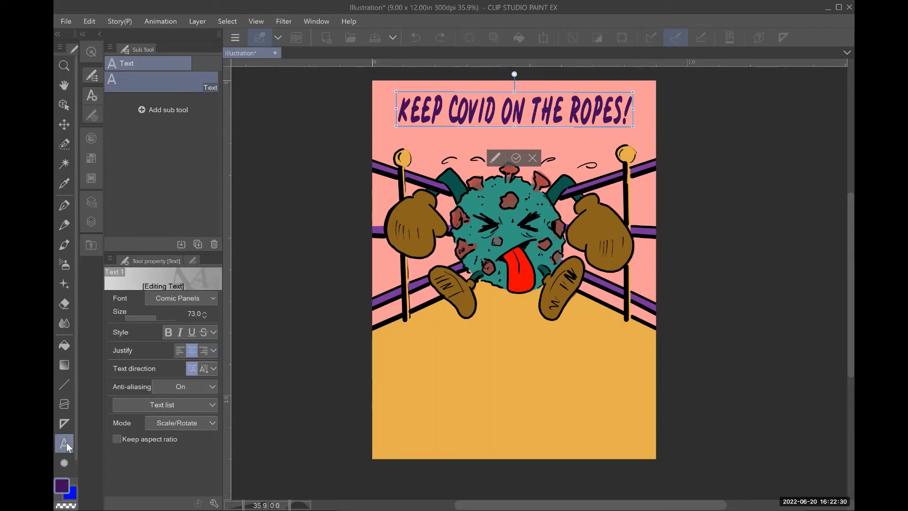
left_click(435, 371)
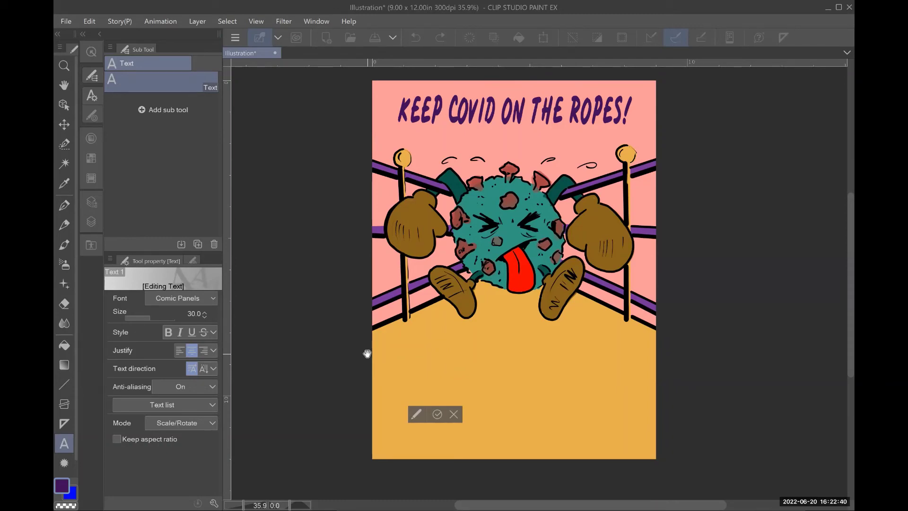
type("H")
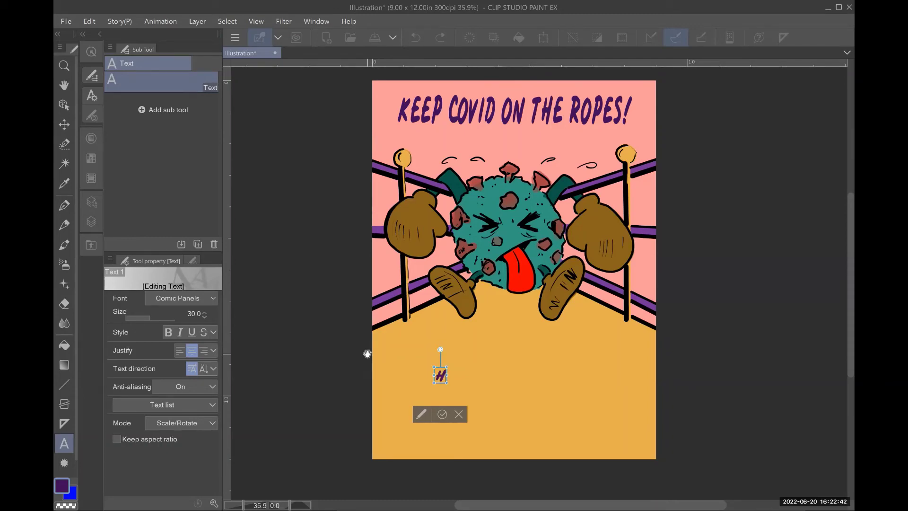
type("TTP://")
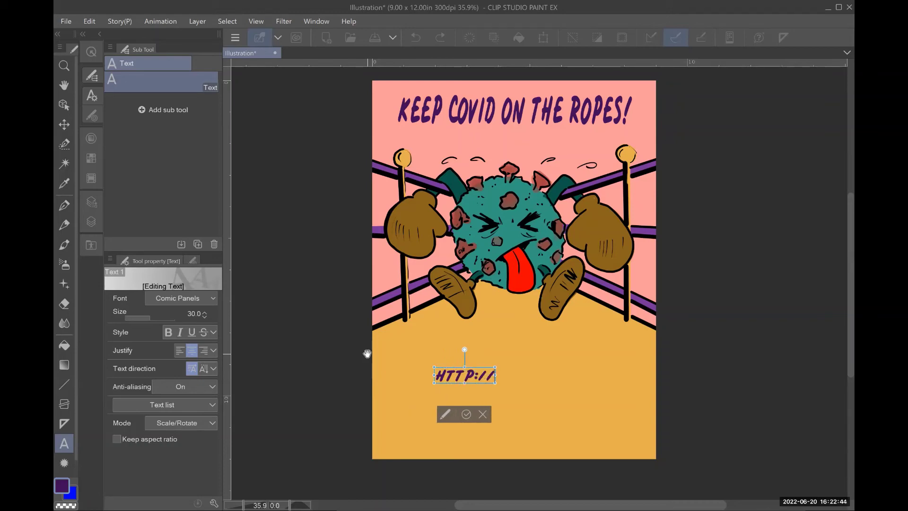
type("WW")
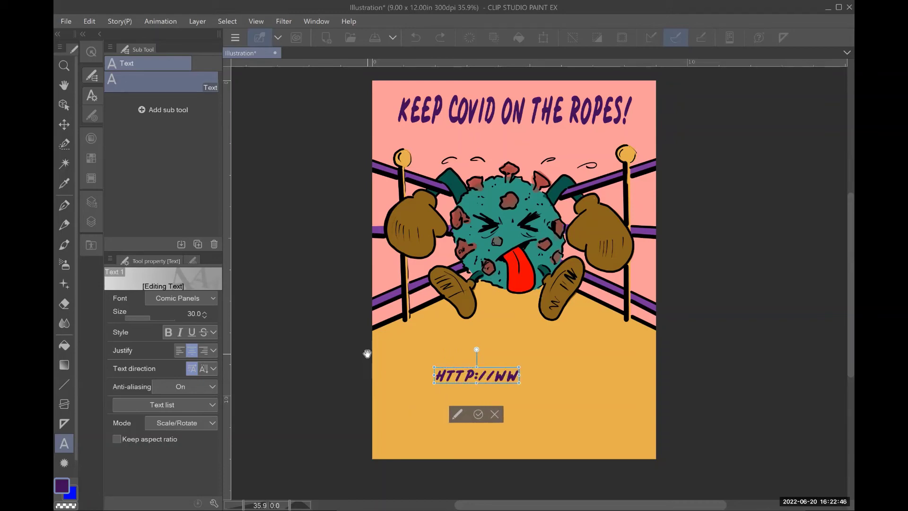
type("W.MY")
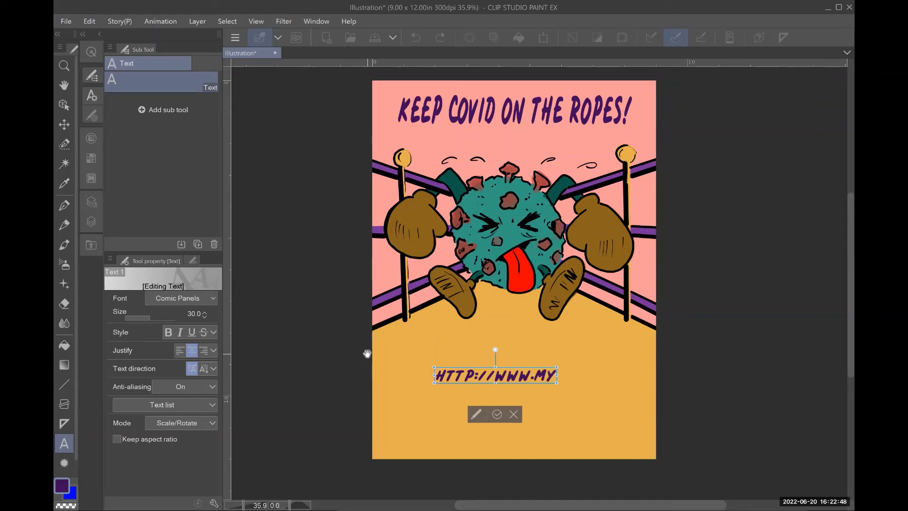
type("TURN")
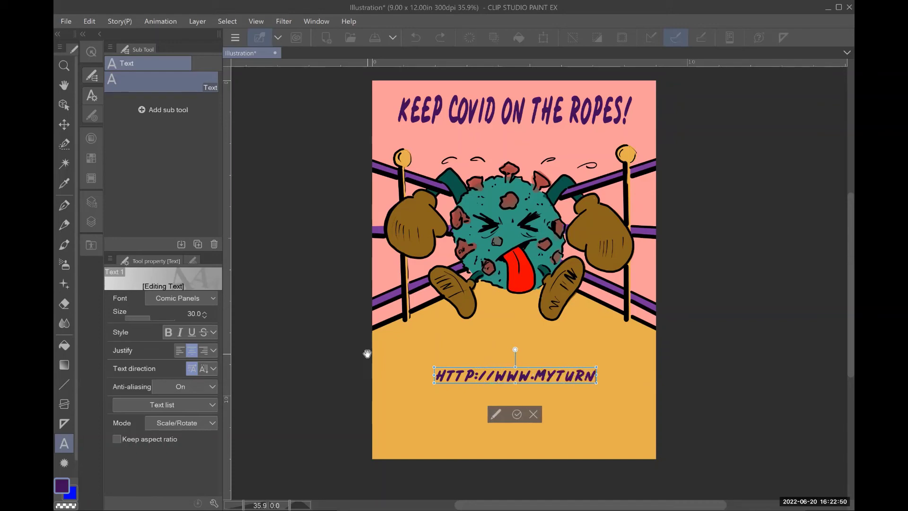
type(".CA")
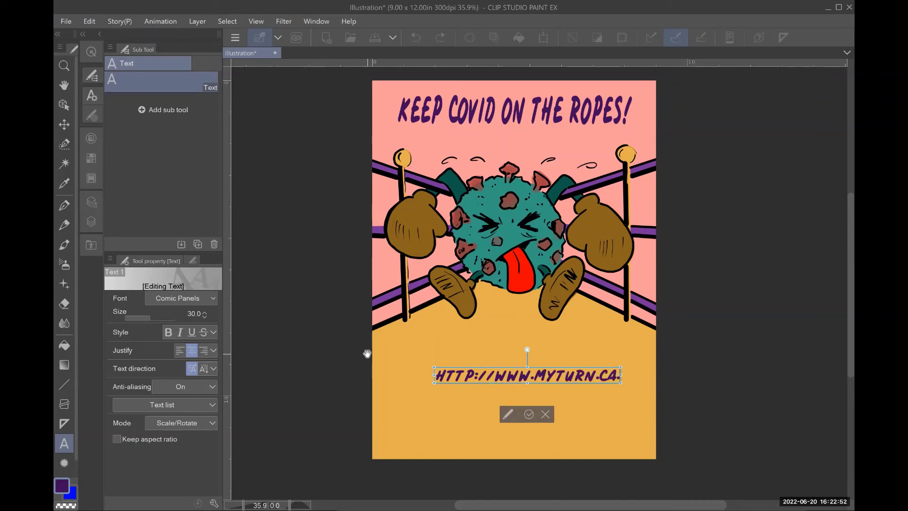
type(".GOV")
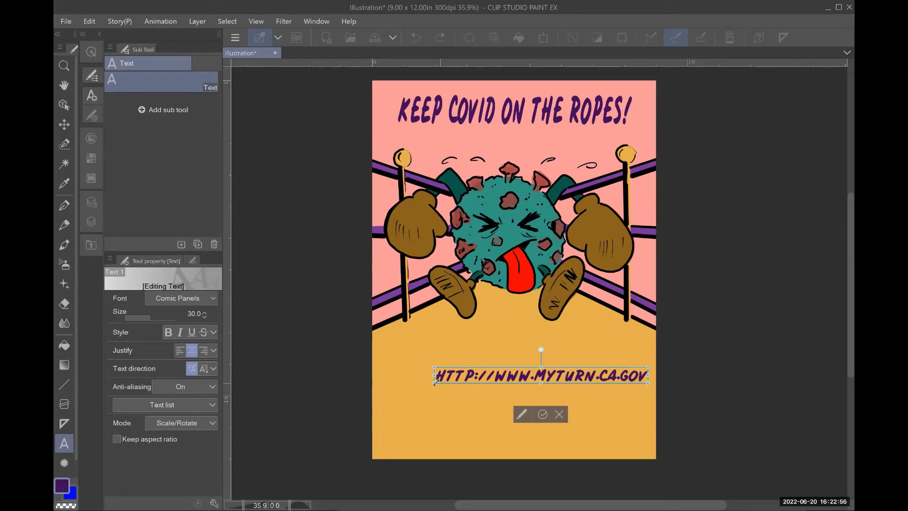
Step: Enlarge the web address to a size of about 53.8, spanning nearly the page width, and move it down near the page's lower edge
left_click_drag(434, 386, 376, 399)
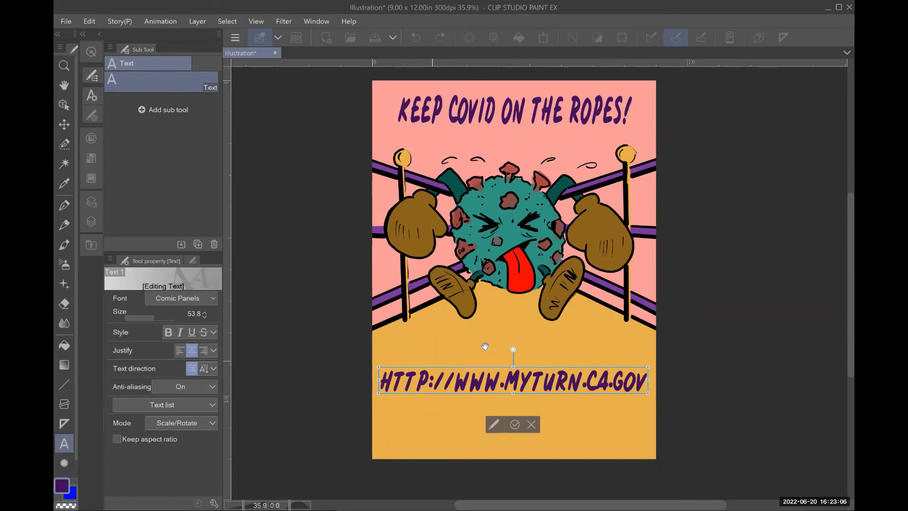
left_click(486, 364)
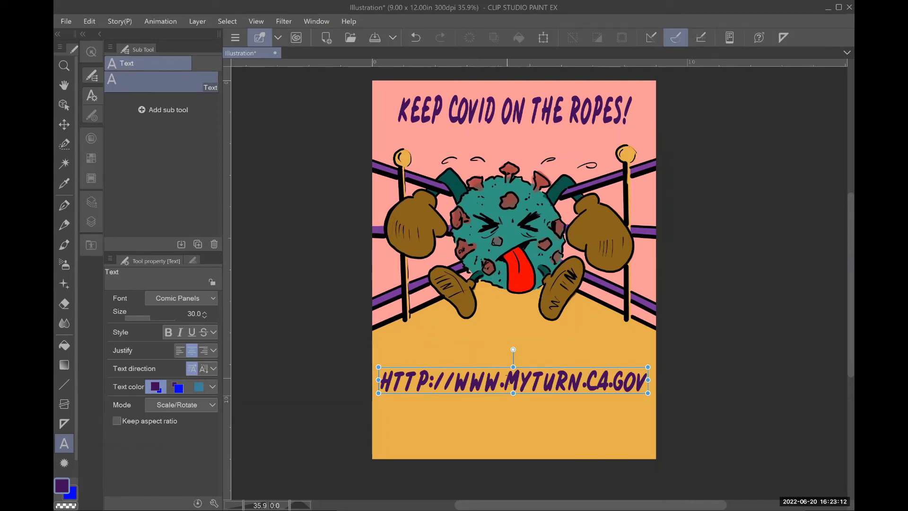
left_click_drag(505, 380, 507, 417)
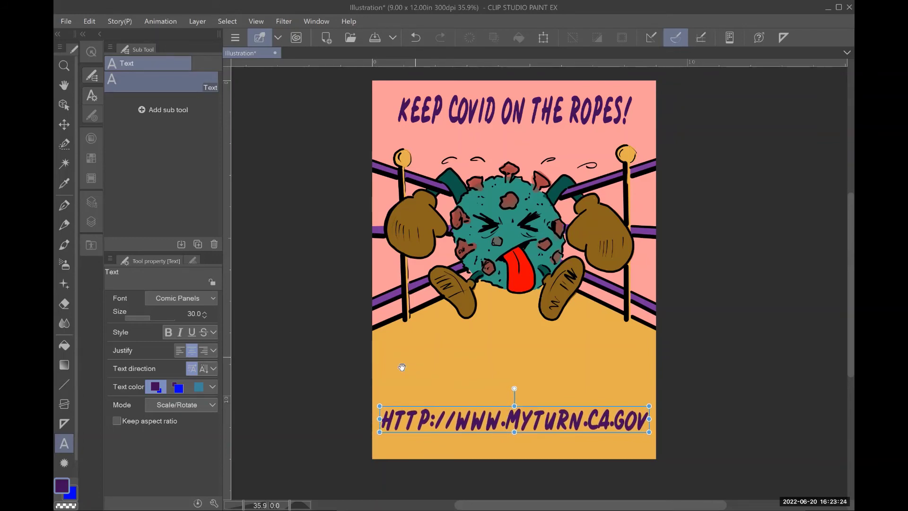
Step: Add the text line "TO DO YOUR PART, GO TO" above the web address
left_click(402, 368)
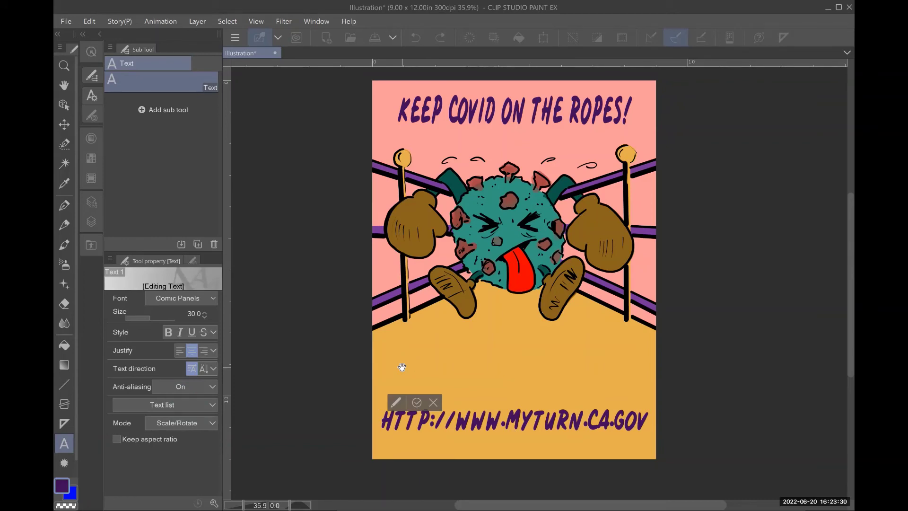
type("TO D")
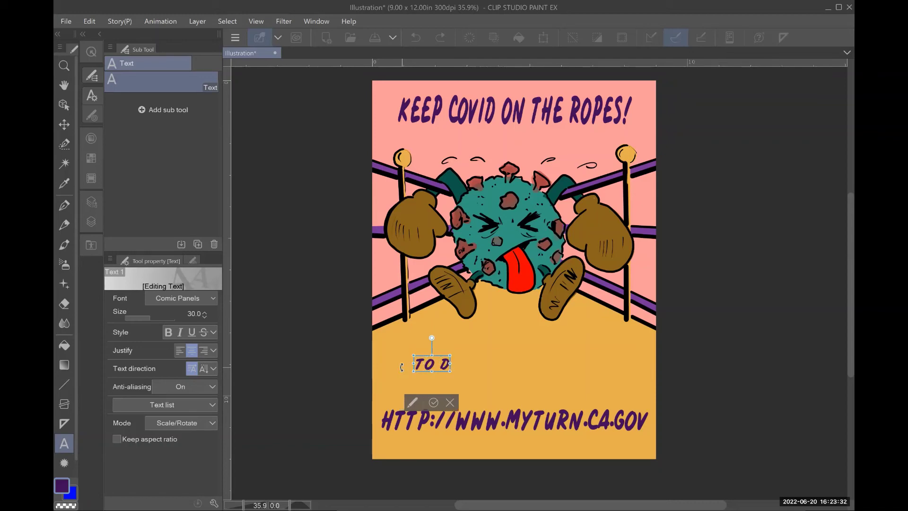
type("O Y")
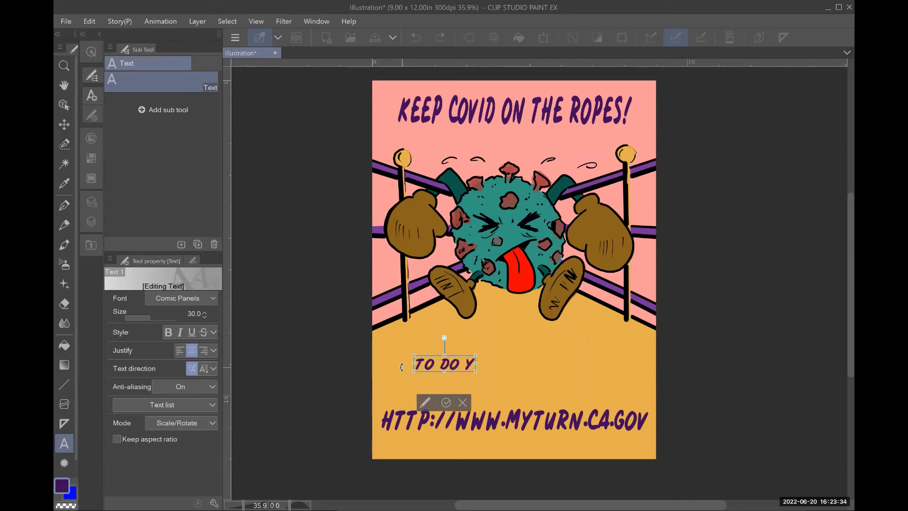
type("OUR PART")
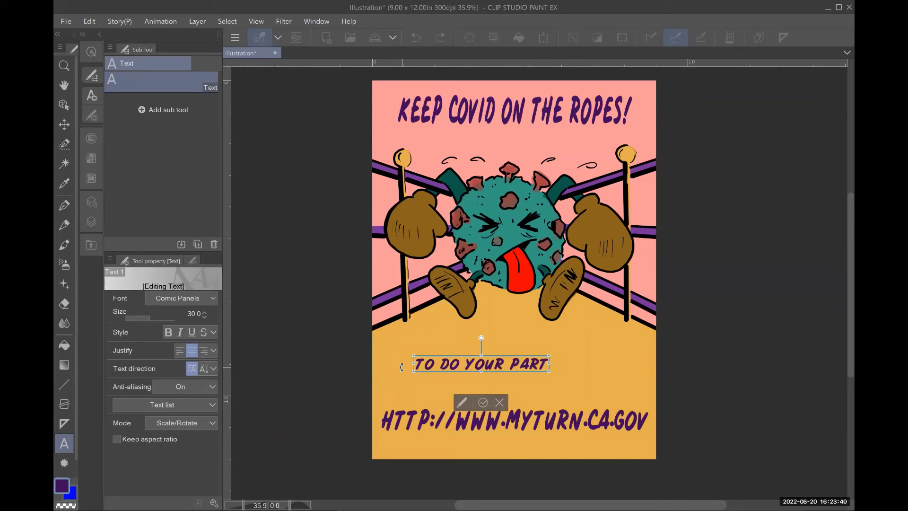
type(".")
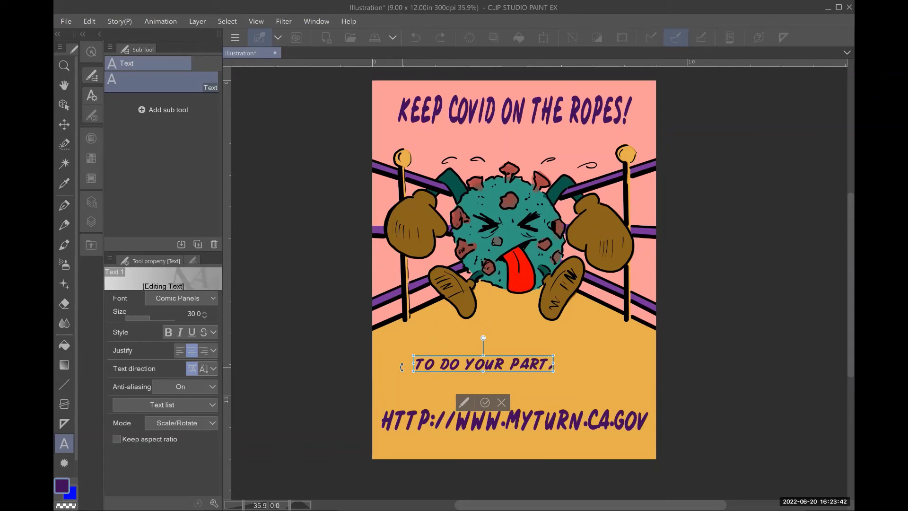
key("BackSpace")
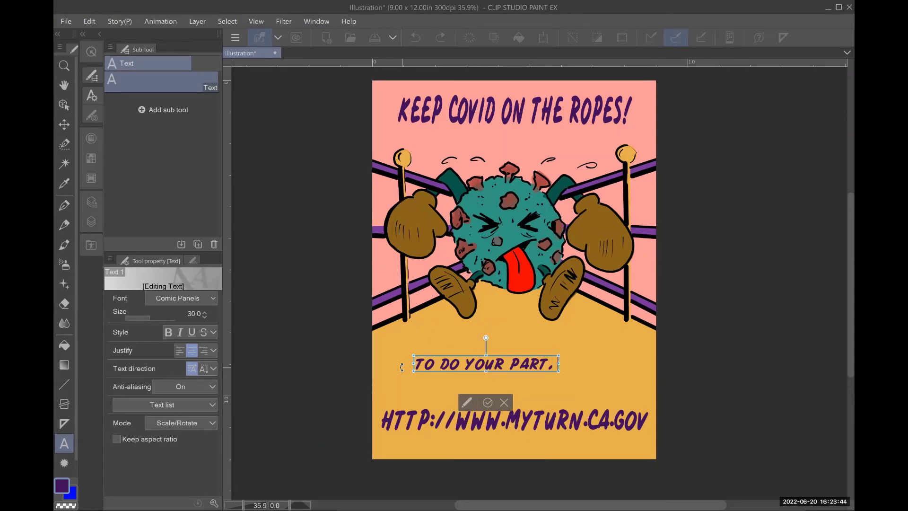
type("GO TO")
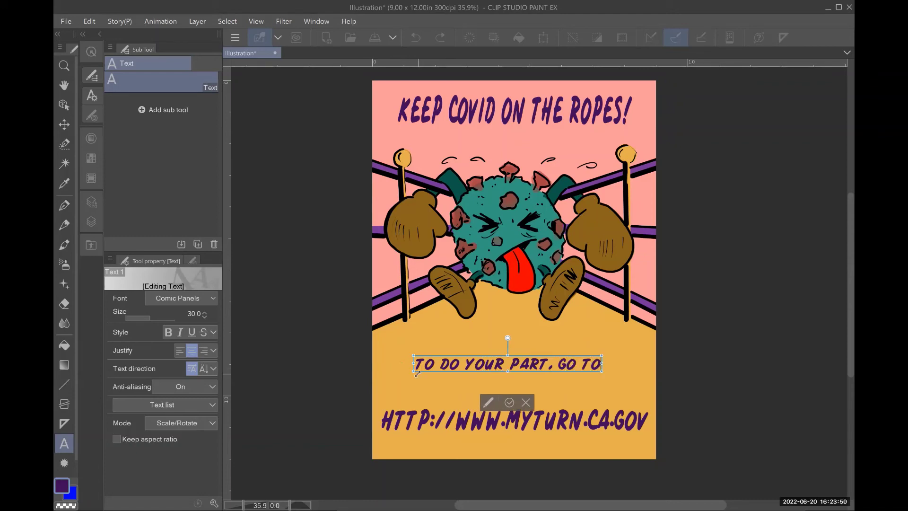
Step: Widen the "TO DO YOUR PART, GO TO" line across the page and adjust its height to a text size of about 40.2
left_click_drag(404, 379, 381, 392)
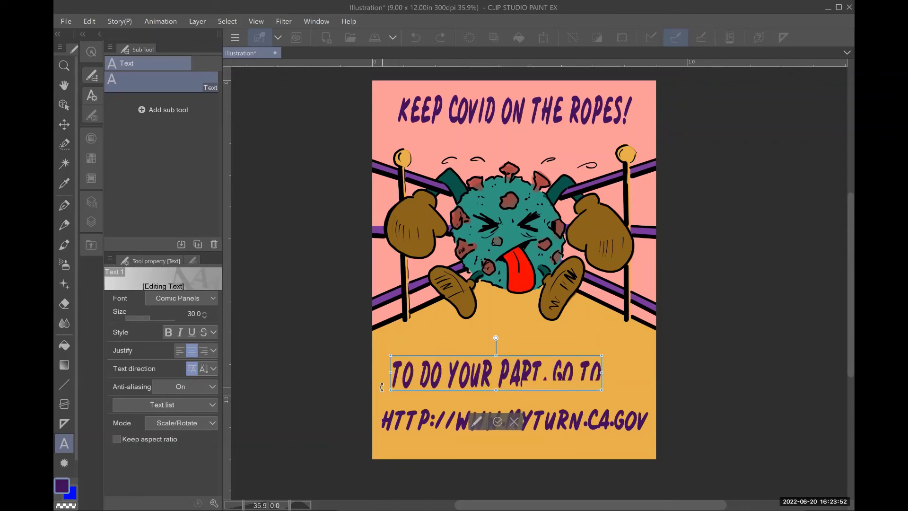
left_click_drag(602, 373, 631, 371)
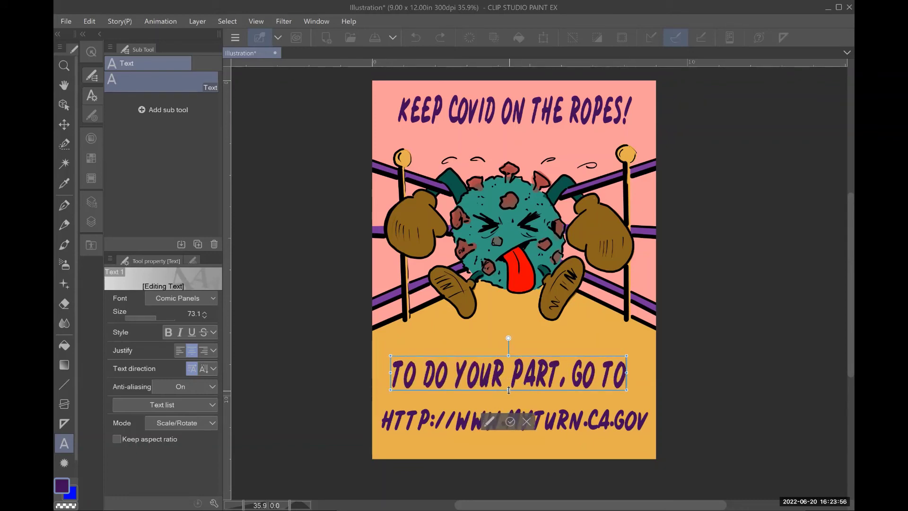
left_click_drag(508, 390, 510, 377)
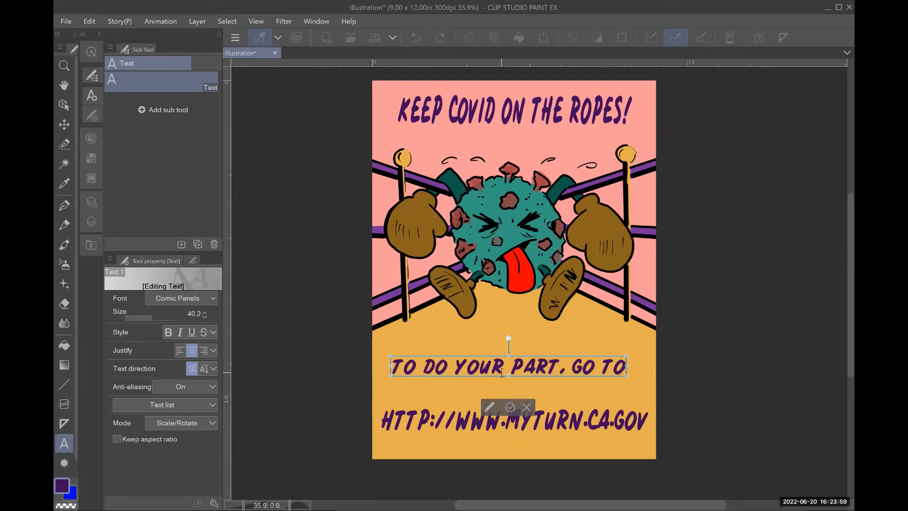
Step: Stretch the web address line upward to a text size of about 79.2 and commit the text
left_click(534, 429)
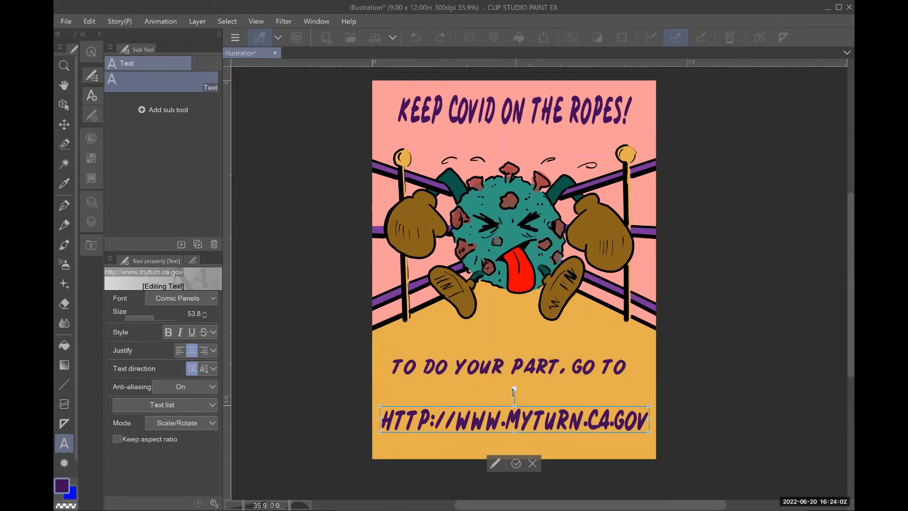
left_click_drag(513, 391, 499, 388)
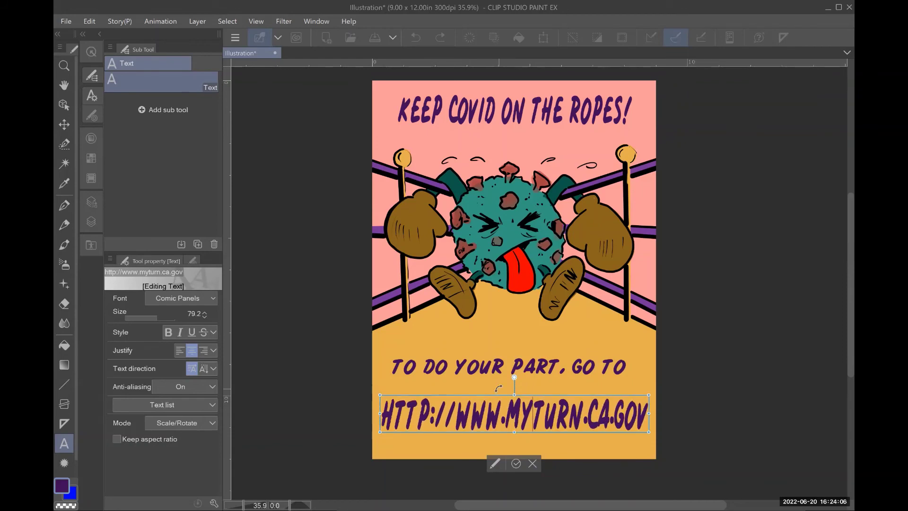
left_click(365, 376)
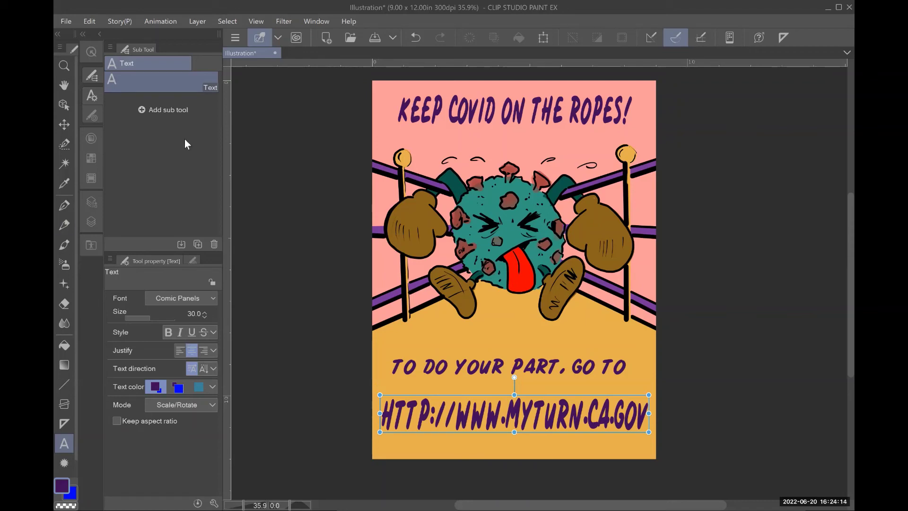
Step: Save the illustration under the file name "Keep COVID on the Ropes"
left_click(69, 21)
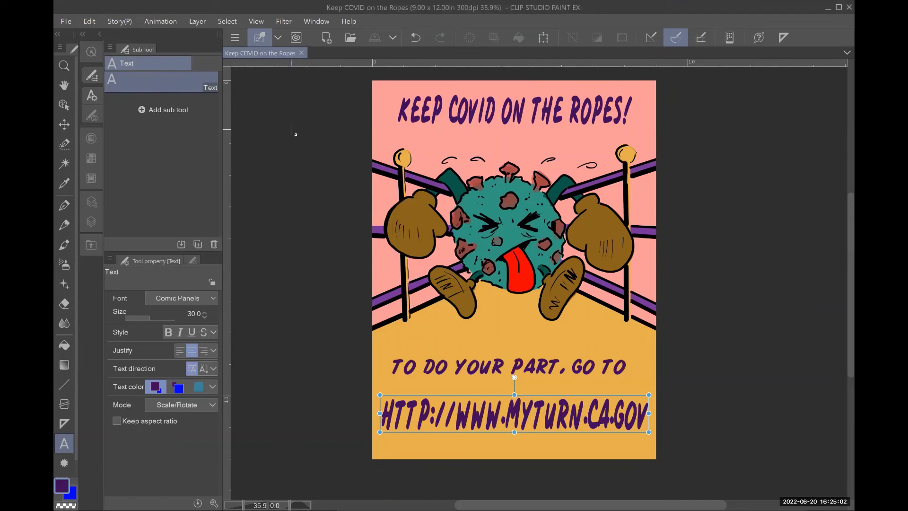
Step: Export the timelapse with length All, size 1080 px, the original aspect ratio and the Clip Studio Paint logo shown
left_click(69, 21)
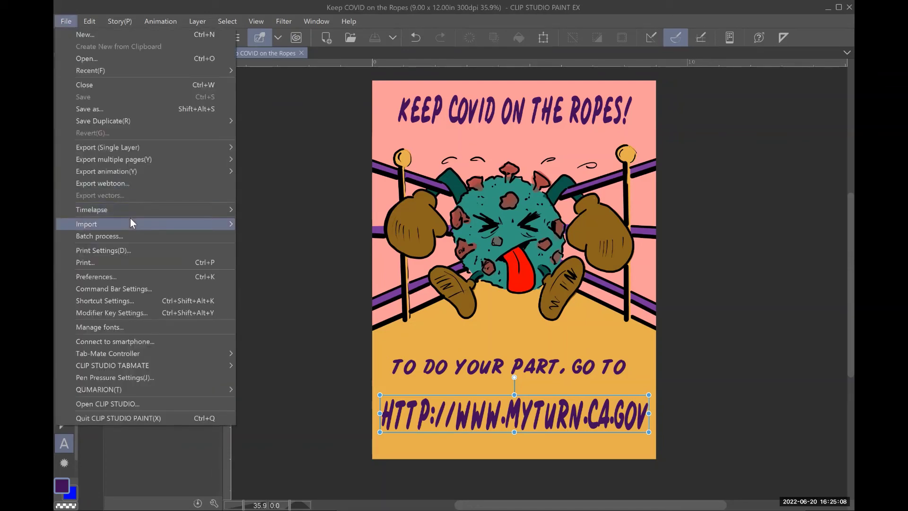
mouse_move(208, 212)
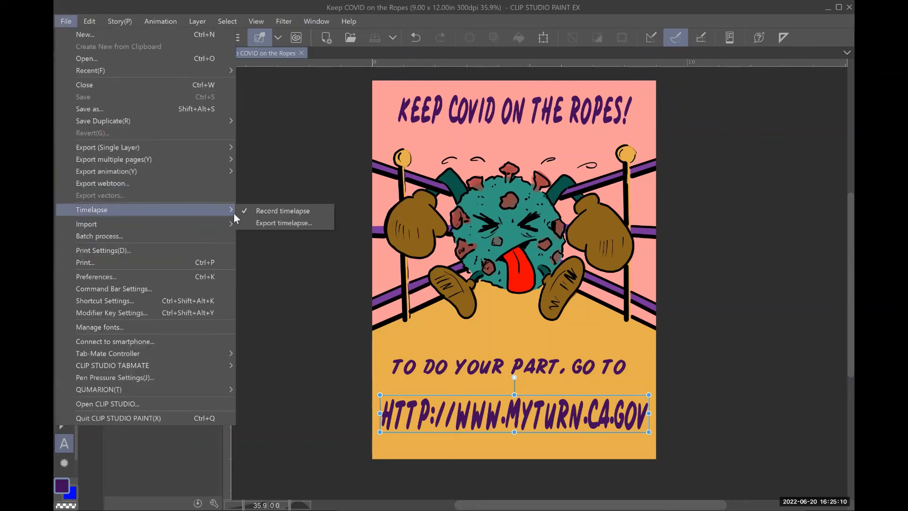
left_click(266, 223)
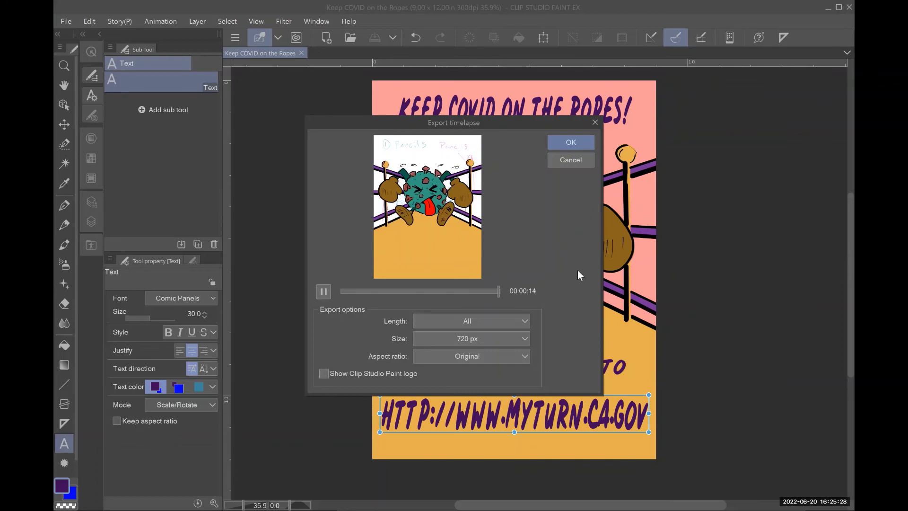
left_click(525, 340)
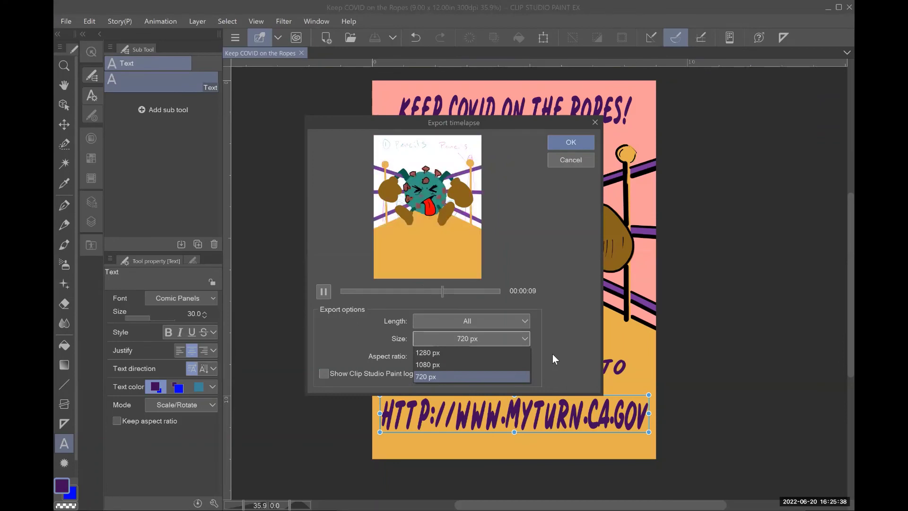
left_click(515, 365)
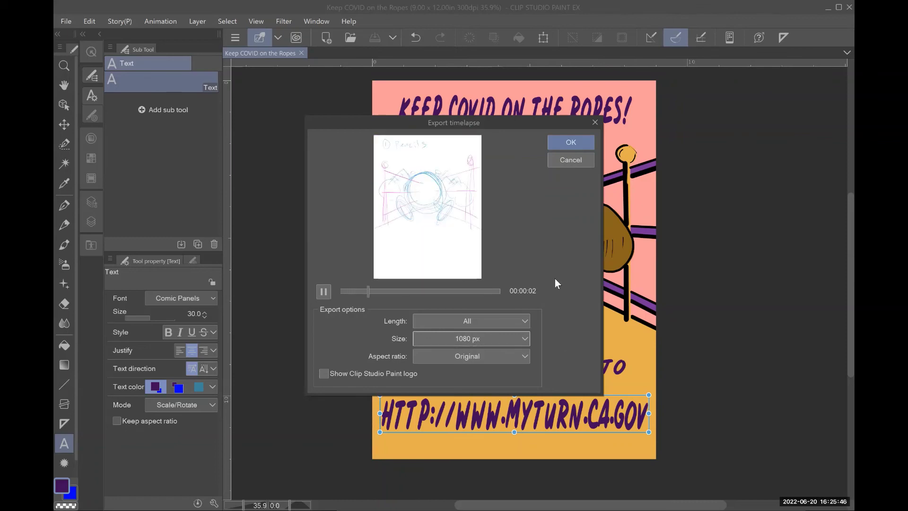
left_click(524, 320)
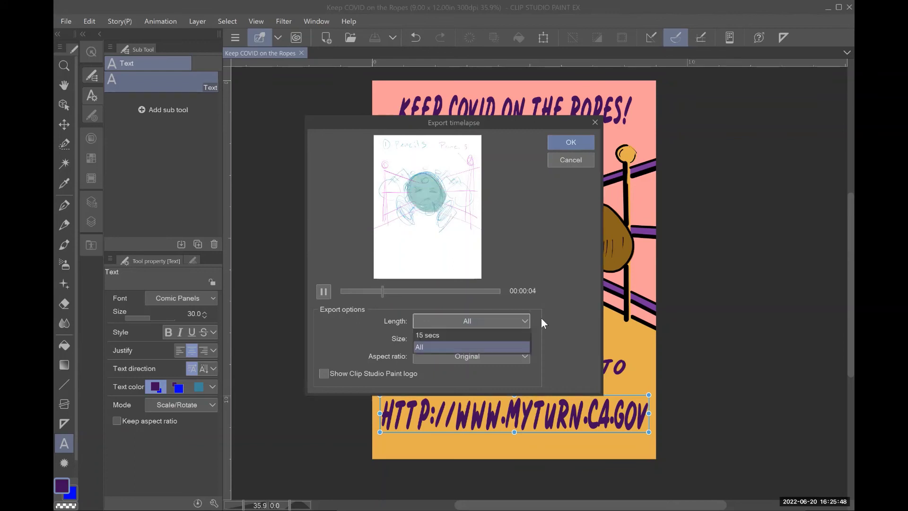
left_click(560, 317)
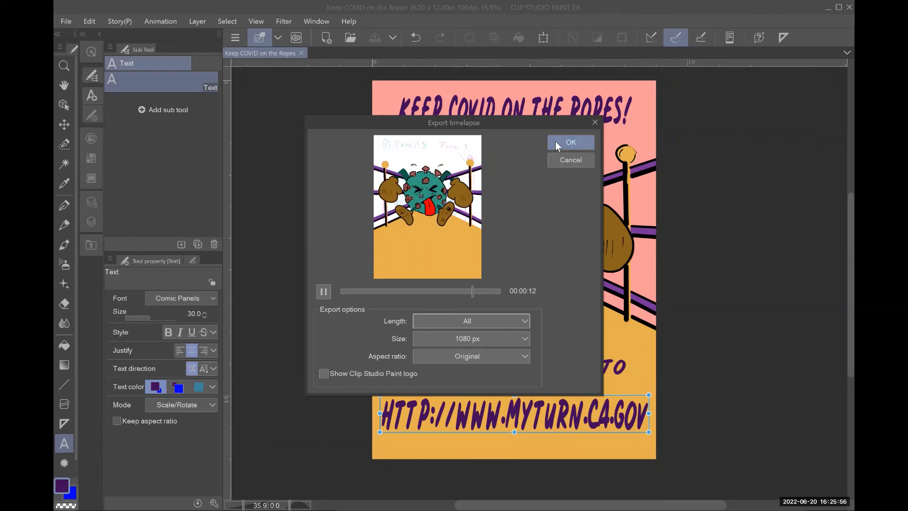
left_click(323, 373)
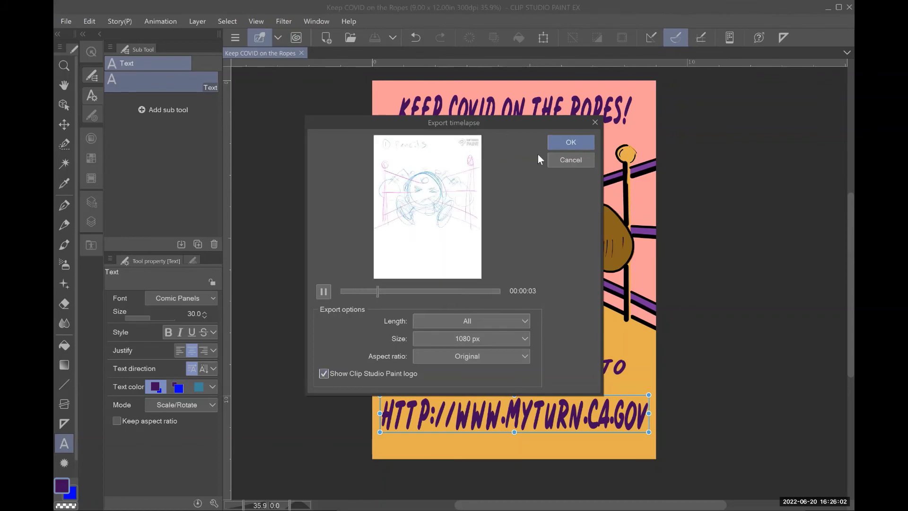
left_click(569, 143)
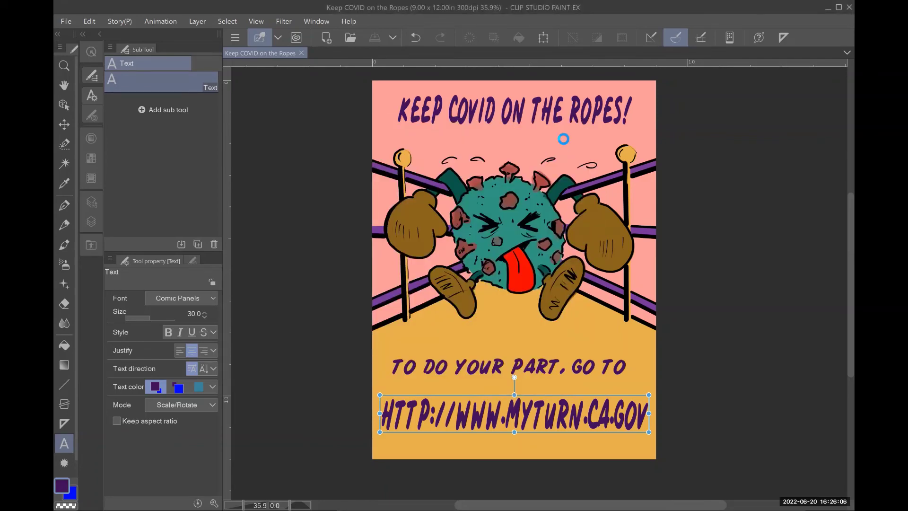